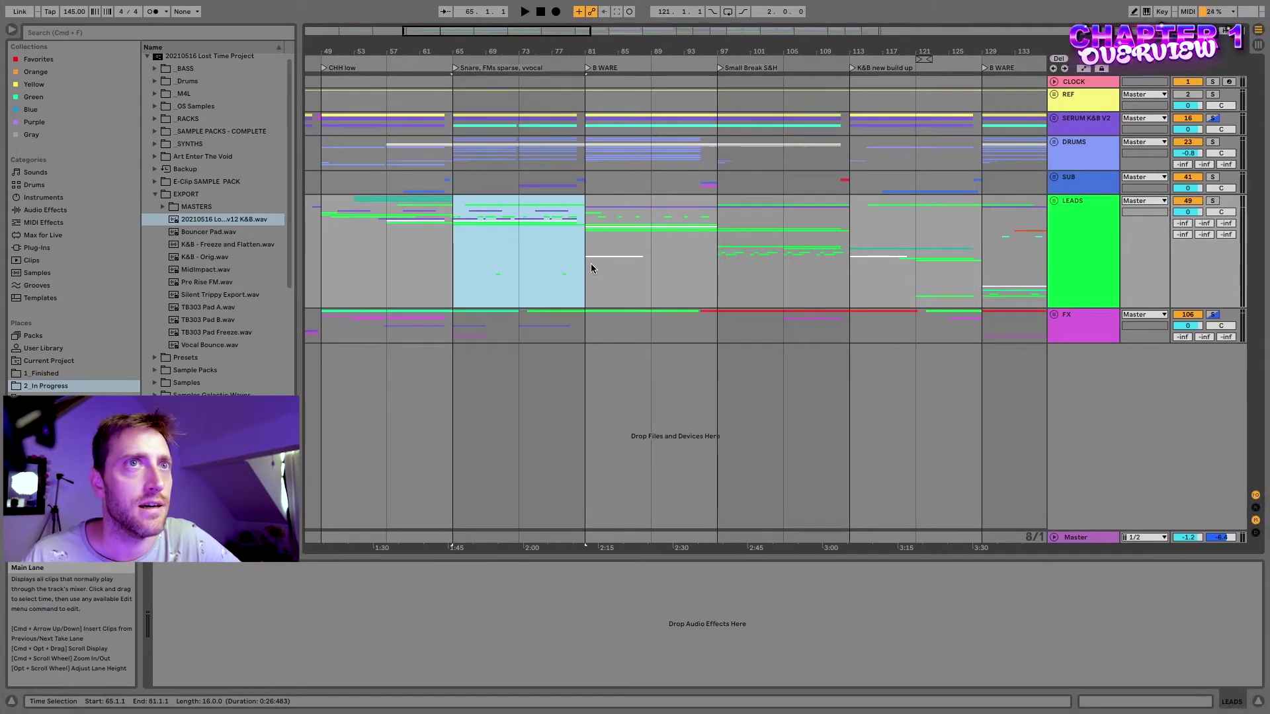
Unfold the DRUMS group to show its individual tracks.
{"action": "scroll", "coordinate": [958, 151], "scroll_direction": "left", "scroll_amount": 1}
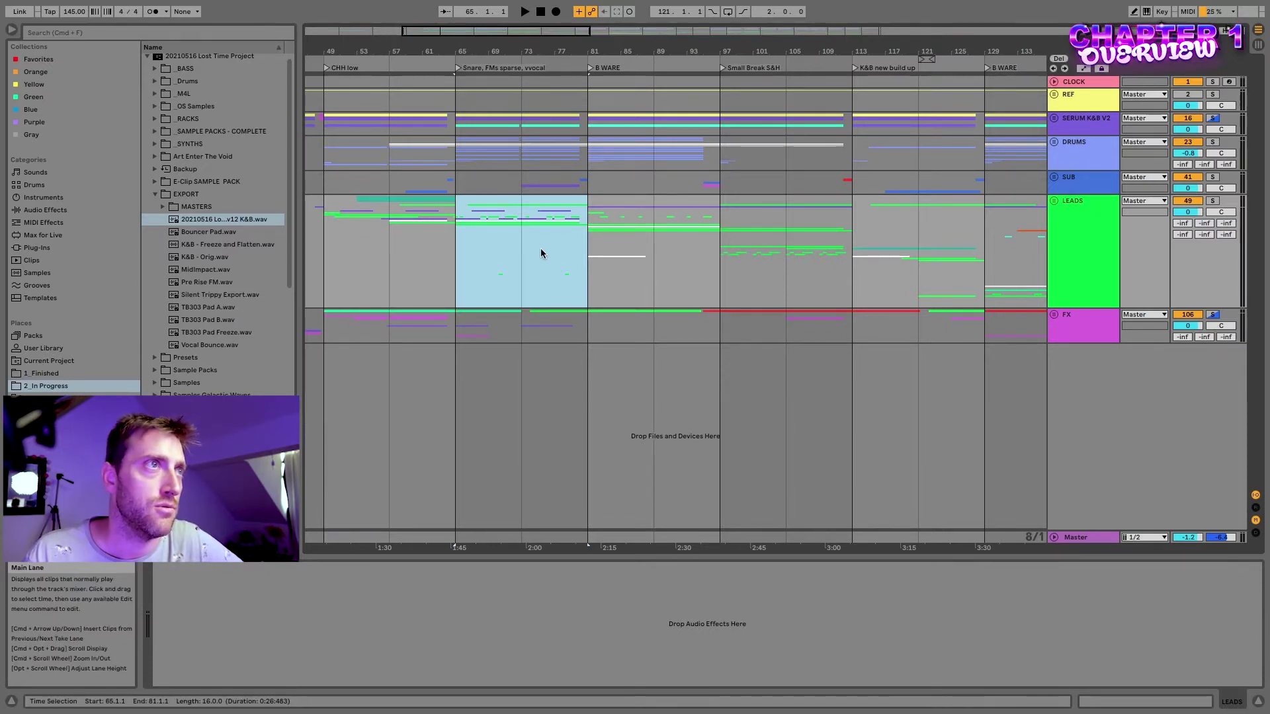
{"action": "scroll", "coordinate": [551, 253], "scroll_direction": "right", "scroll_amount": 1}
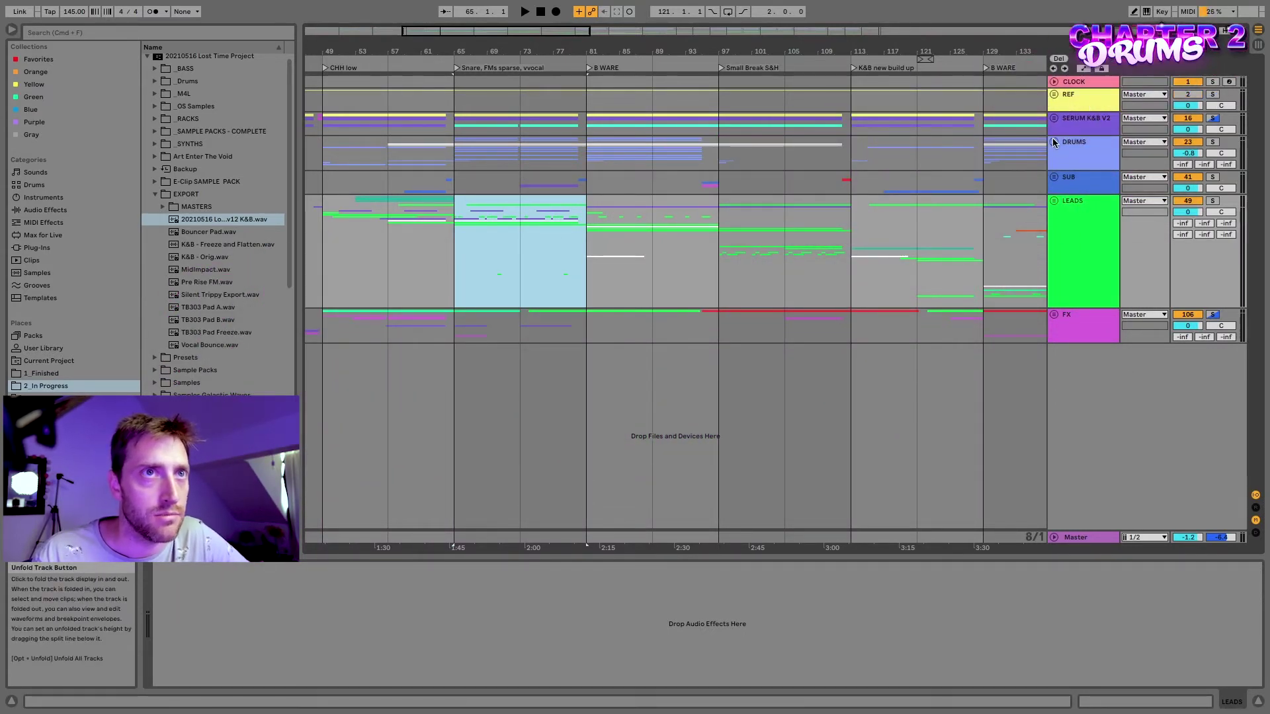
{"action": "left_click", "coordinate": [1054, 141]}
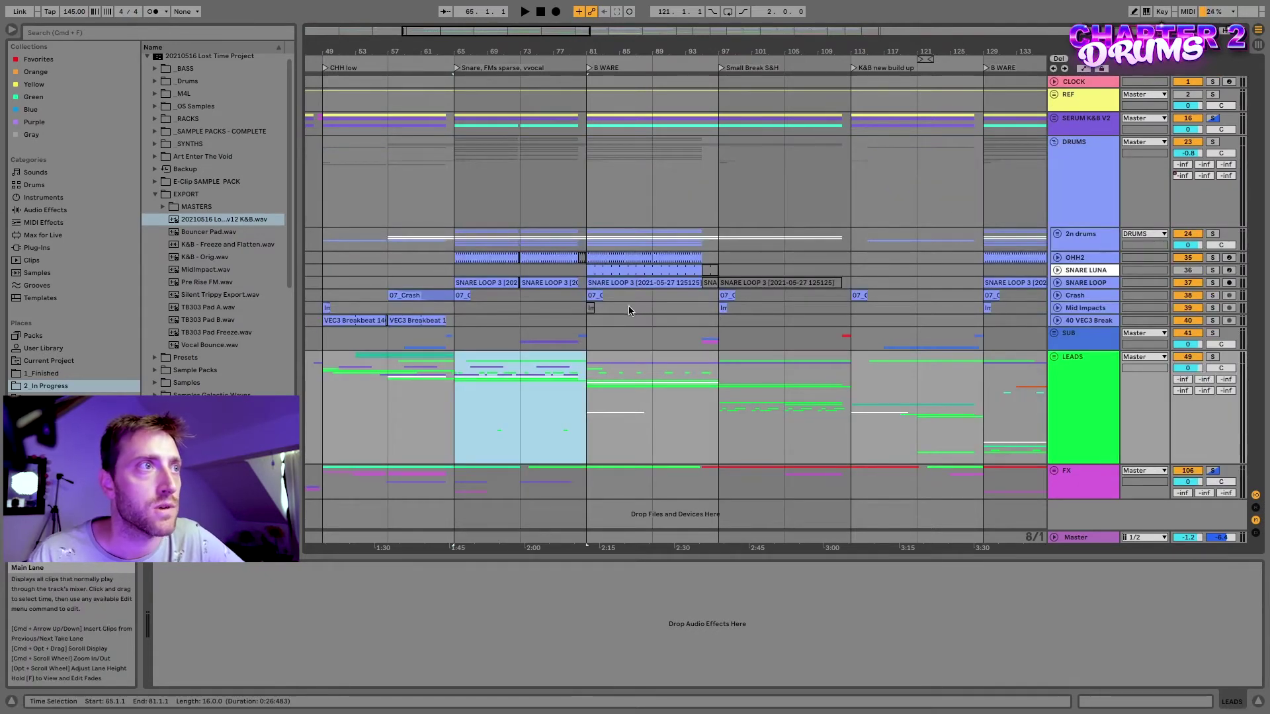
{"action": "scroll", "coordinate": [628, 309], "scroll_direction": "right", "scroll_amount": 10}
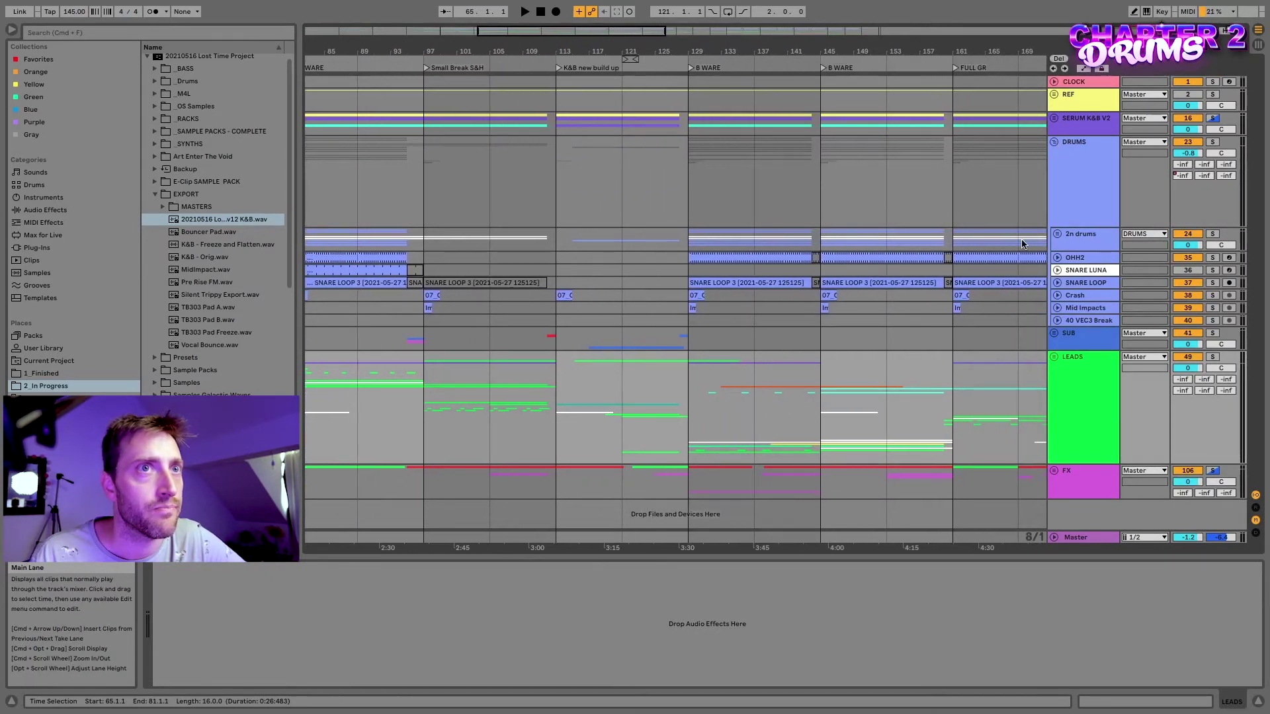
{"action": "left_click", "coordinate": [1057, 233]}
{"action": "left_click", "coordinate": [1058, 233]}
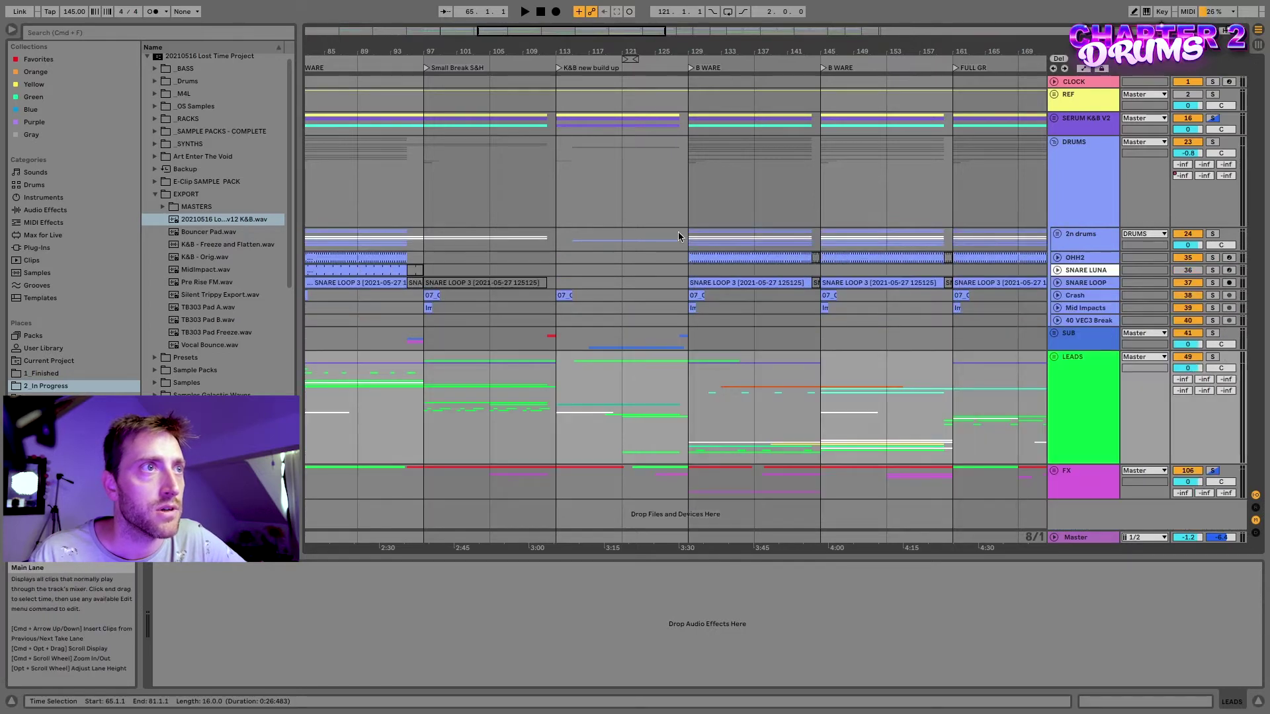
{"action": "scroll", "coordinate": [711, 252], "scroll_direction": "up", "scroll_amount": 2}
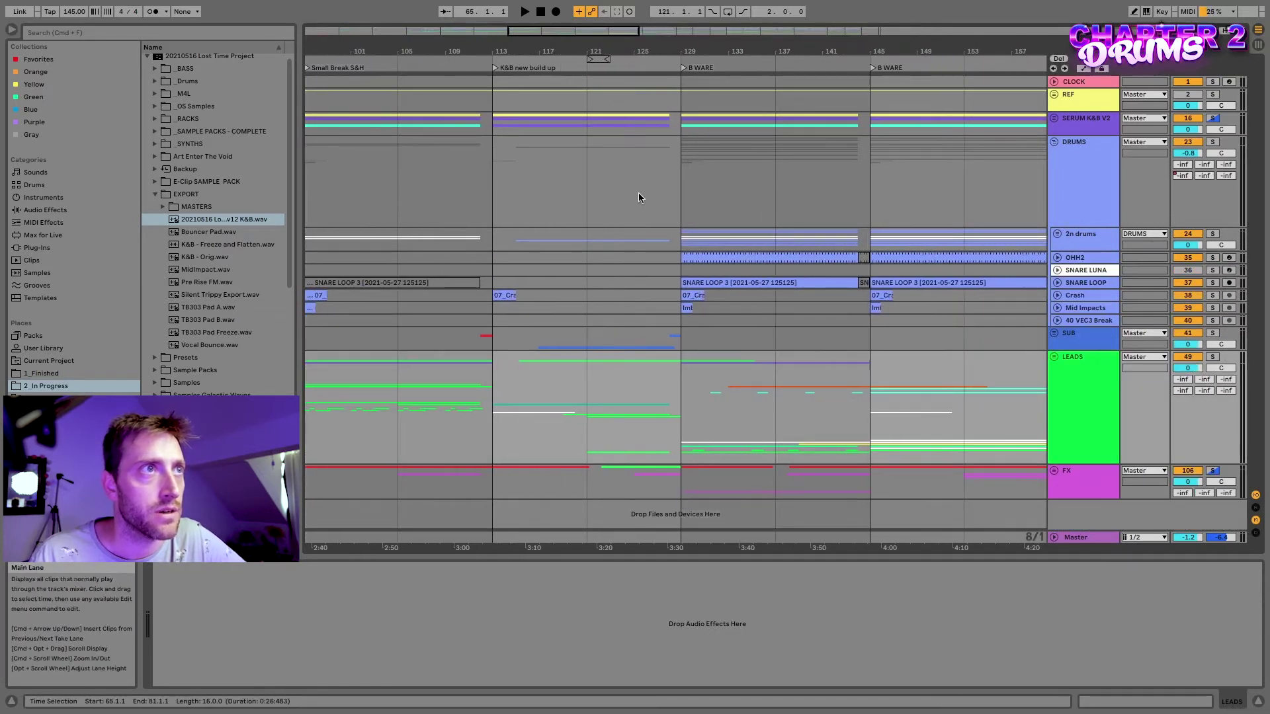
Play the arrangement from bar 127 into the B WARE section at bar 129 to hear the drums, and stop playback.
{"action": "right_click", "coordinate": [621, 189]}
{"action": "left_click", "coordinate": [708, 271]}
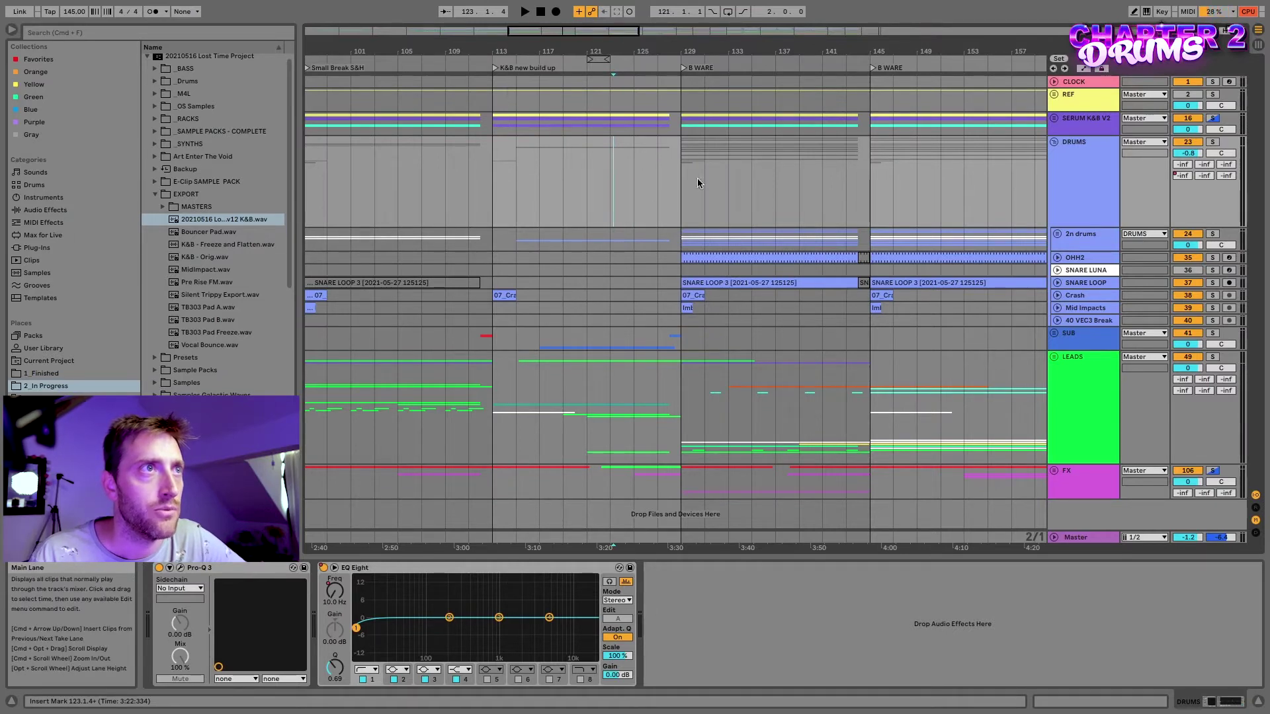
{"action": "left_click", "coordinate": [633, 190]}
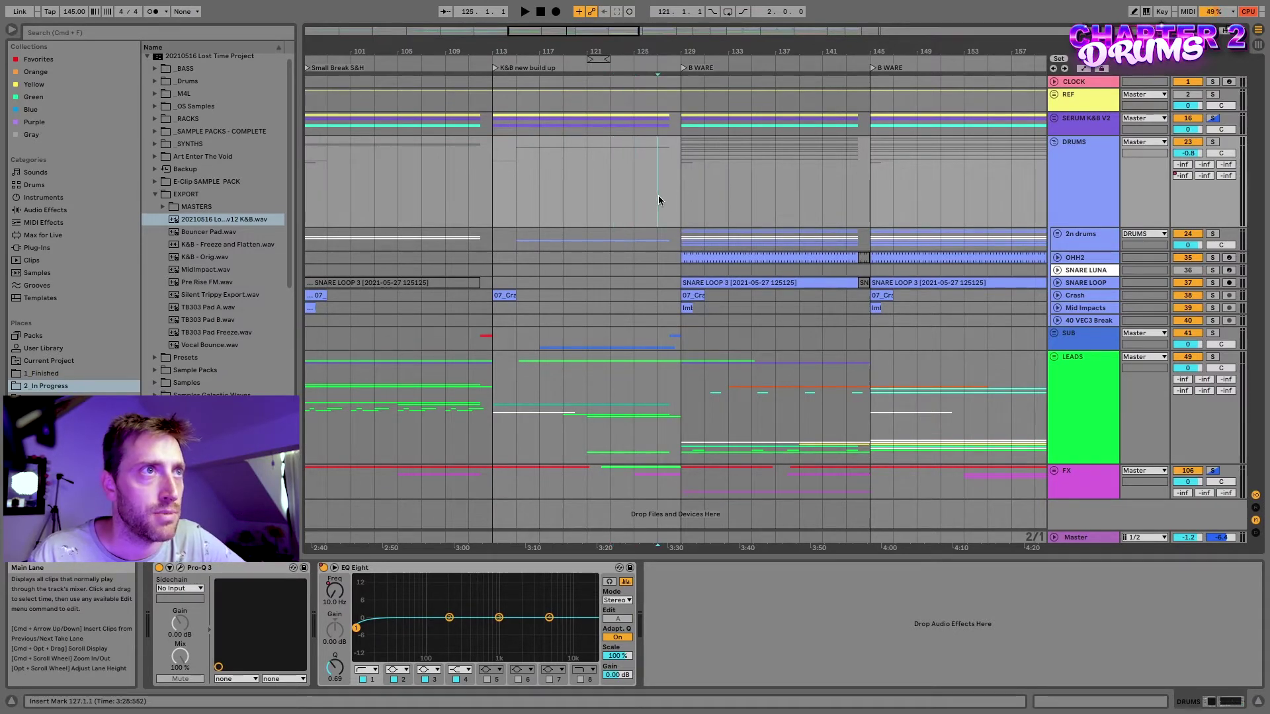
{"action": "key", "text": "space"}
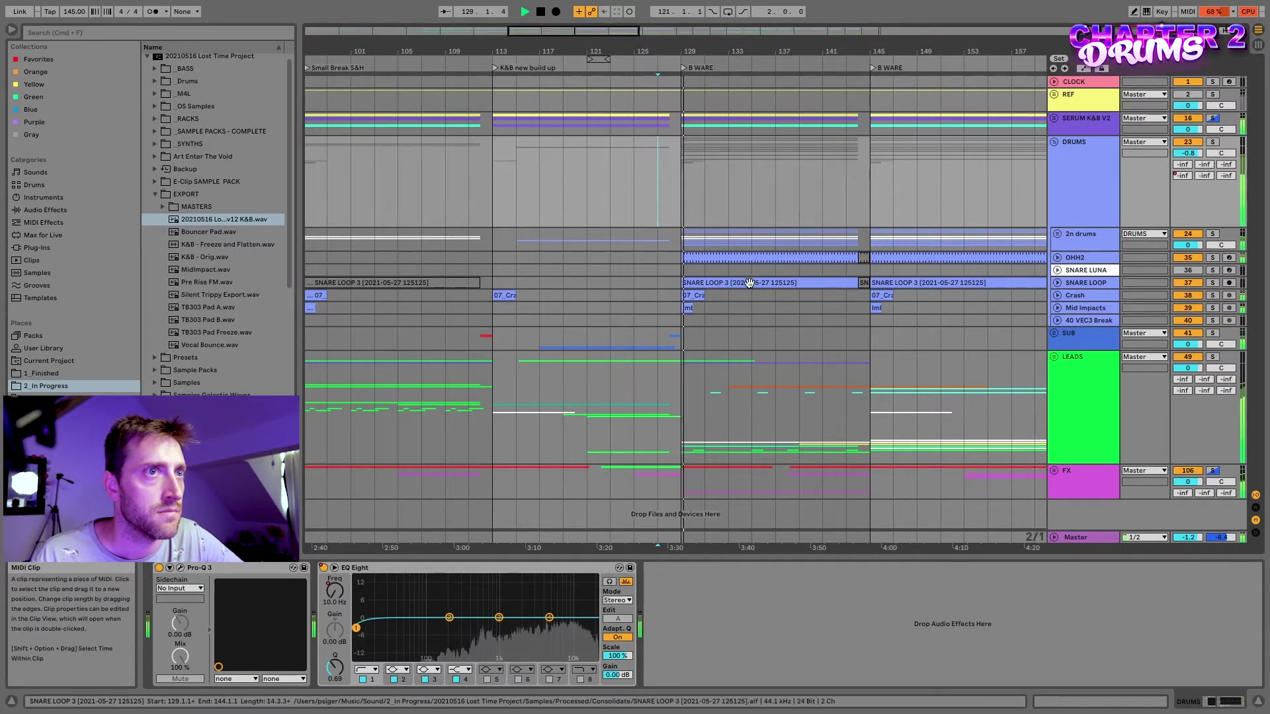
{"action": "scroll", "coordinate": [739, 304], "scroll_direction": "right", "scroll_amount": 5}
{"action": "scroll", "coordinate": [740, 304], "scroll_direction": "left", "scroll_amount": 2}
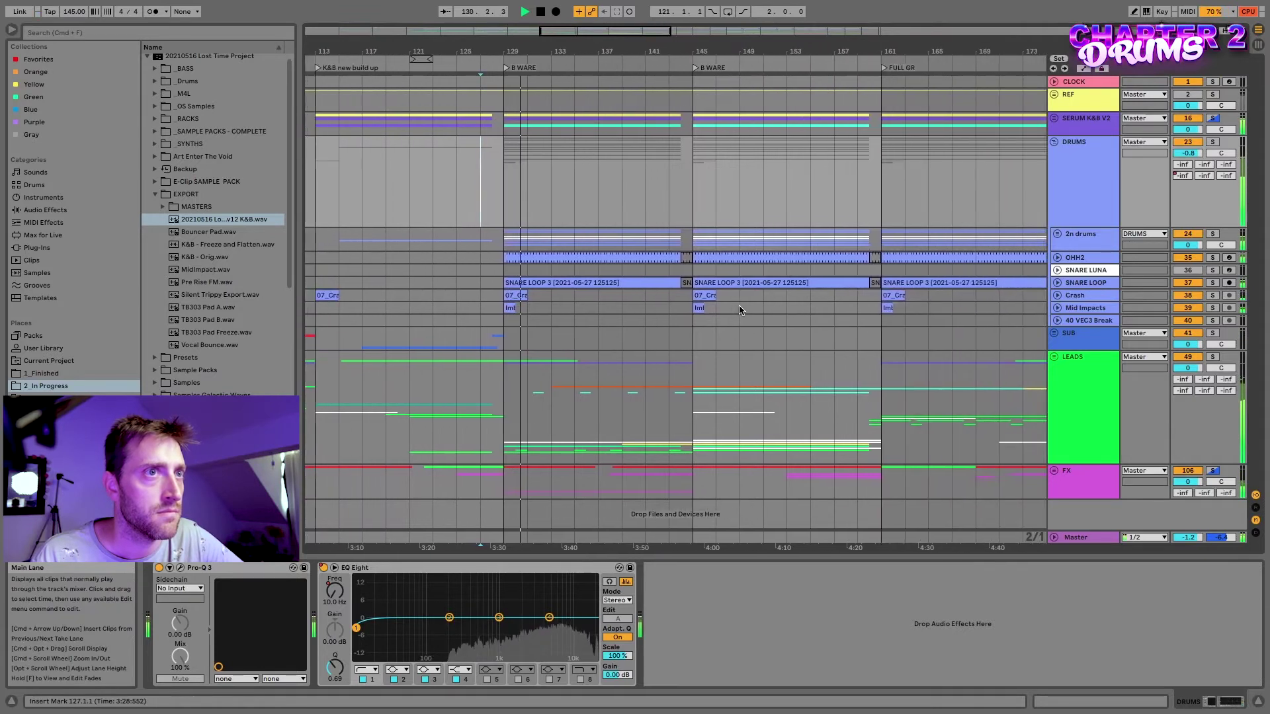
{"action": "scroll", "coordinate": [632, 303], "scroll_direction": "down", "scroll_amount": 2}
{"action": "scroll", "coordinate": [630, 302], "scroll_direction": "down", "scroll_amount": 3}
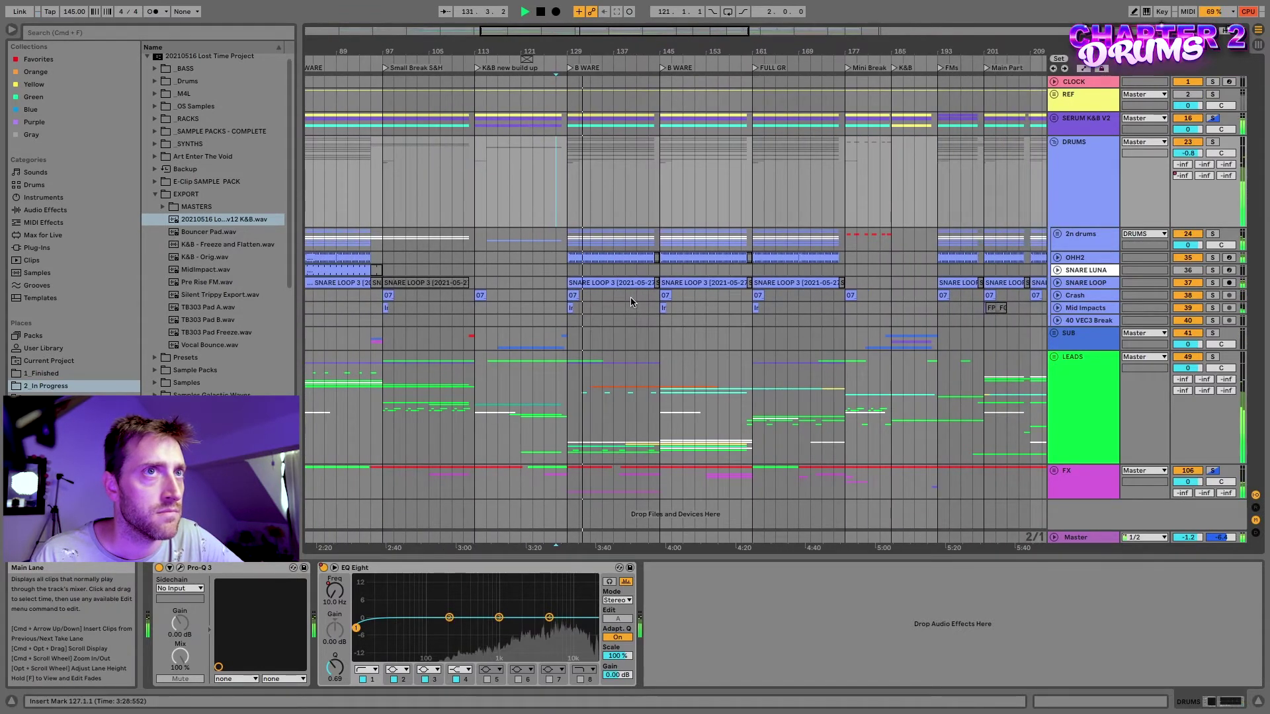
{"action": "scroll", "coordinate": [631, 303], "scroll_direction": "down", "scroll_amount": 3}
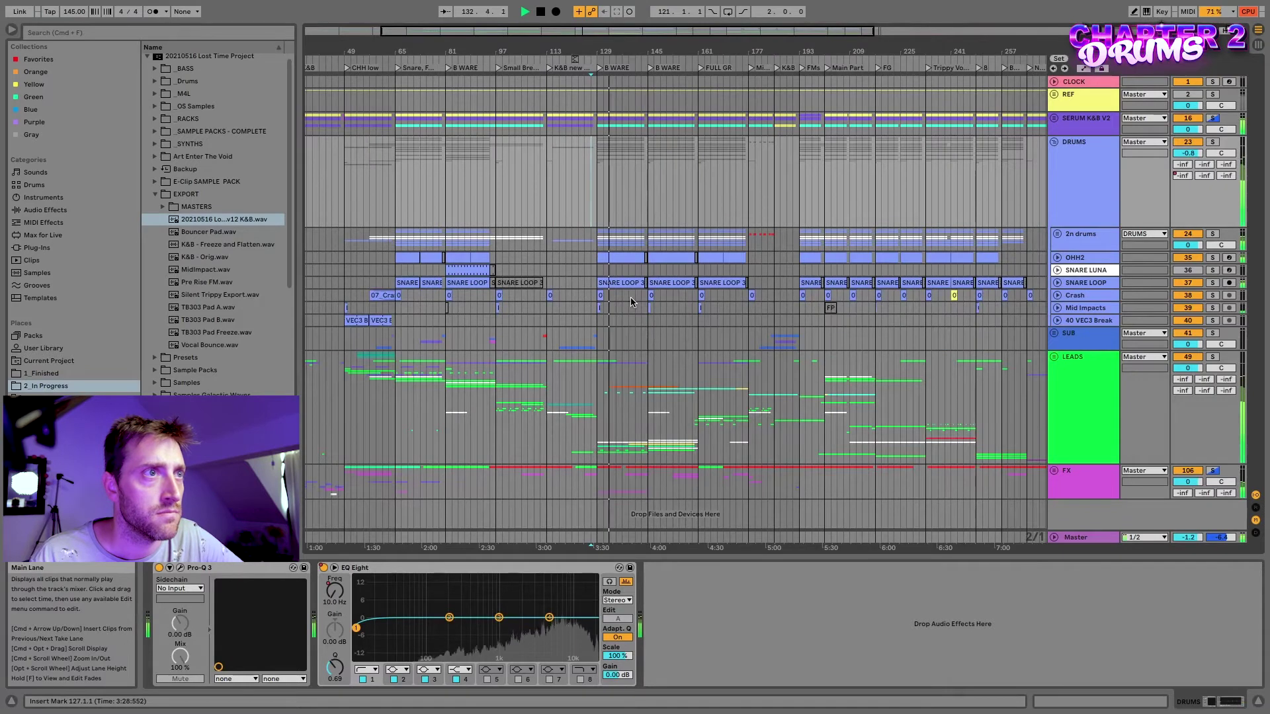
{"action": "key", "text": "space"}
Unfold the 2n drums group and its CHH Sampled track, and select the Audio 2 clip in the K&B new build up section.
{"action": "scroll", "coordinate": [608, 302], "scroll_direction": "up", "scroll_amount": 5}
{"action": "left_click", "coordinate": [1057, 234]}
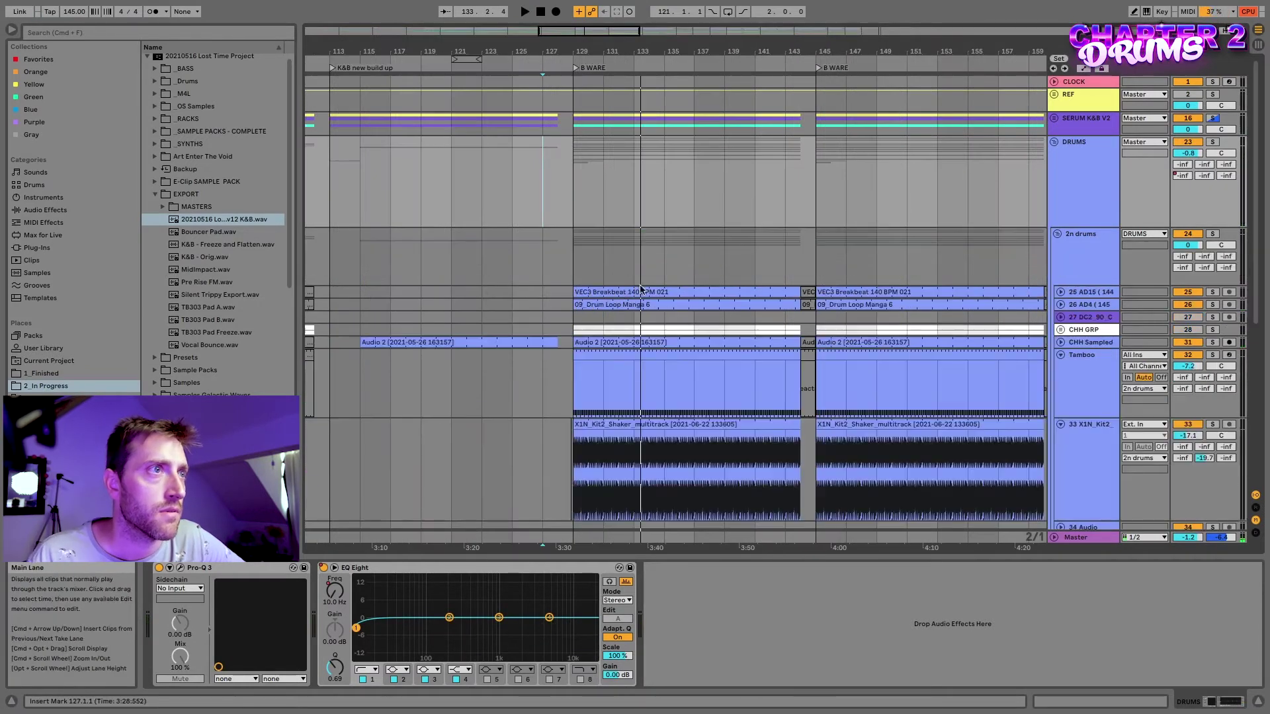
{"action": "scroll", "coordinate": [519, 342], "scroll_direction": "up", "scroll_amount": 3}
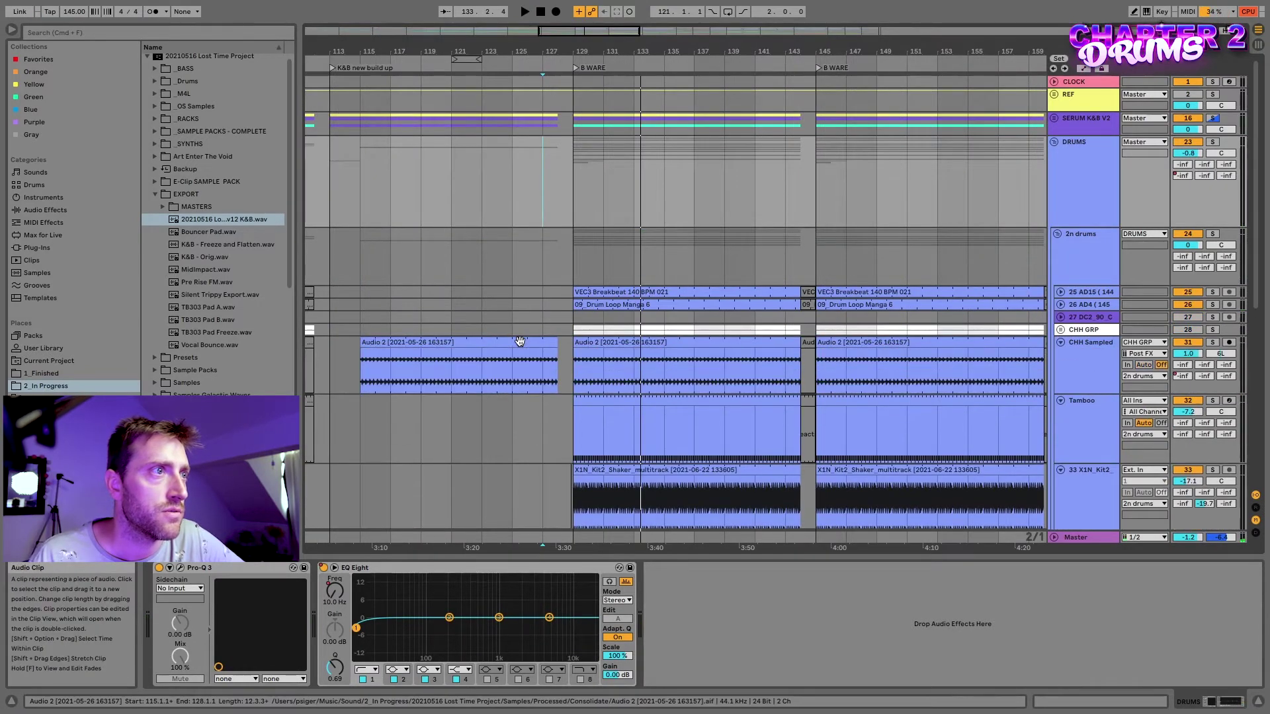
{"action": "left_click", "coordinate": [520, 341]}
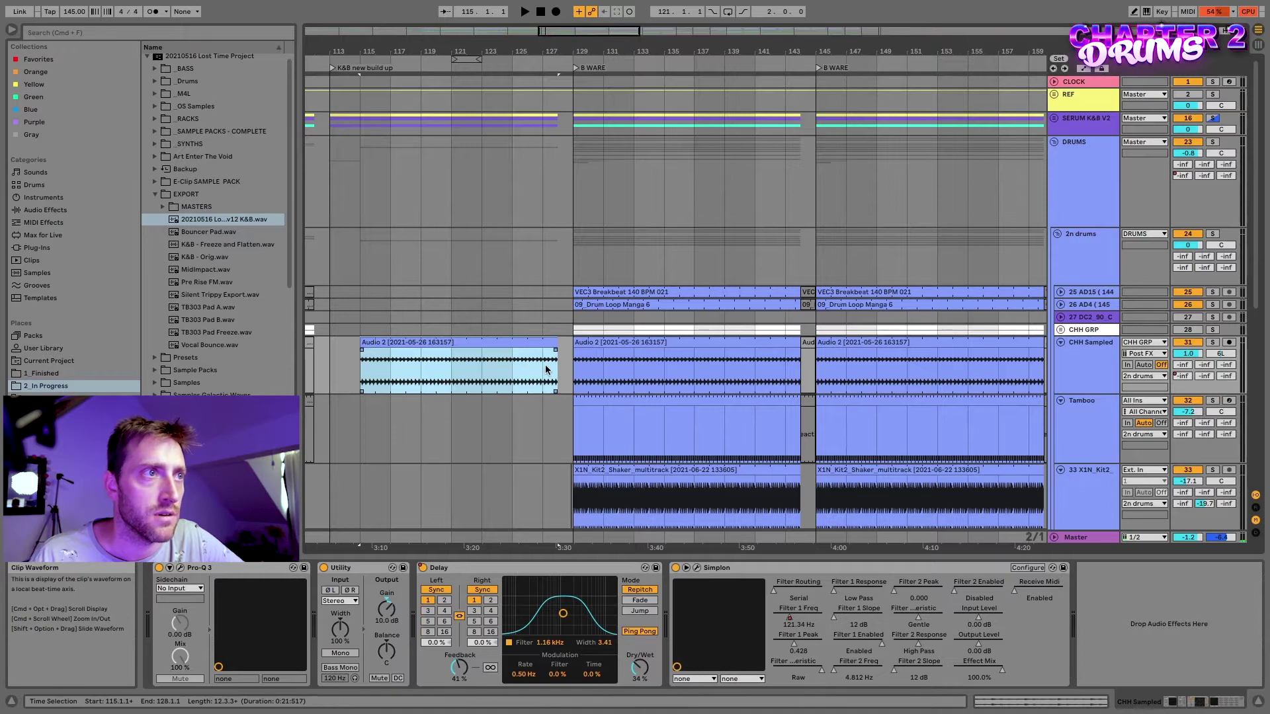
{"action": "scroll", "coordinate": [534, 381], "scroll_direction": "down", "scroll_amount": 5}
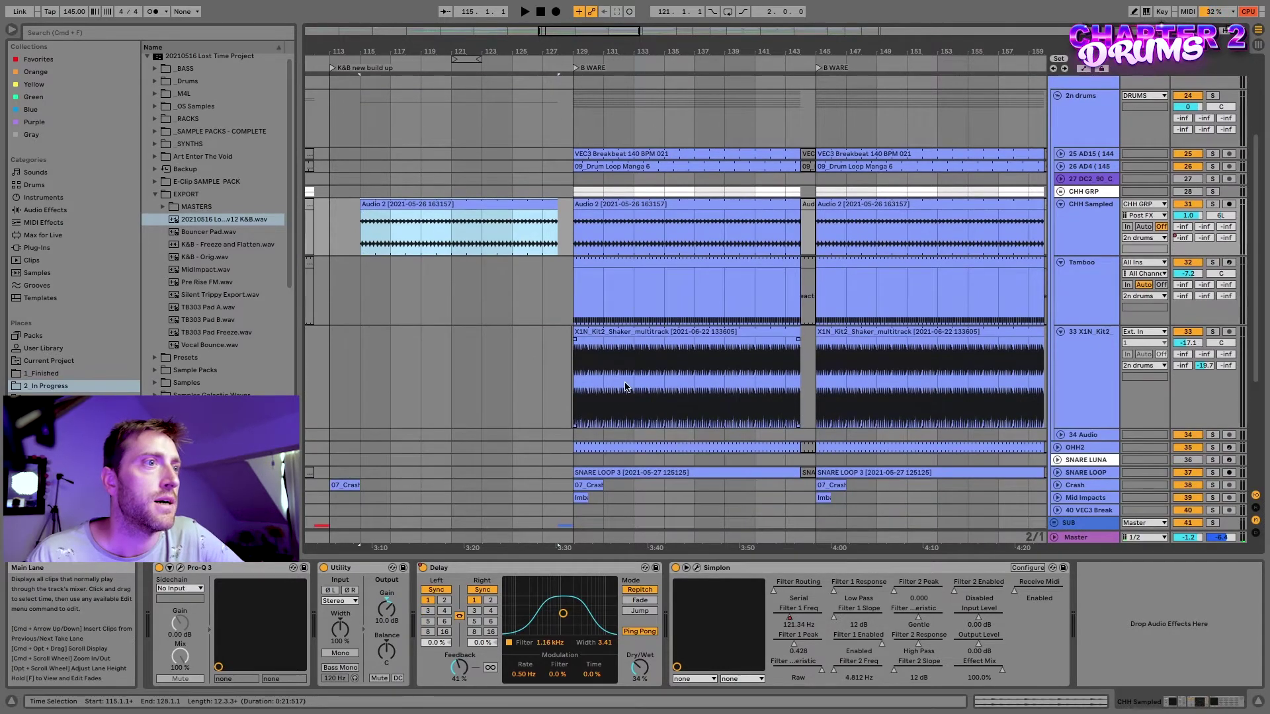
{"action": "scroll", "coordinate": [1191, 172], "scroll_direction": "up", "scroll_amount": 4}
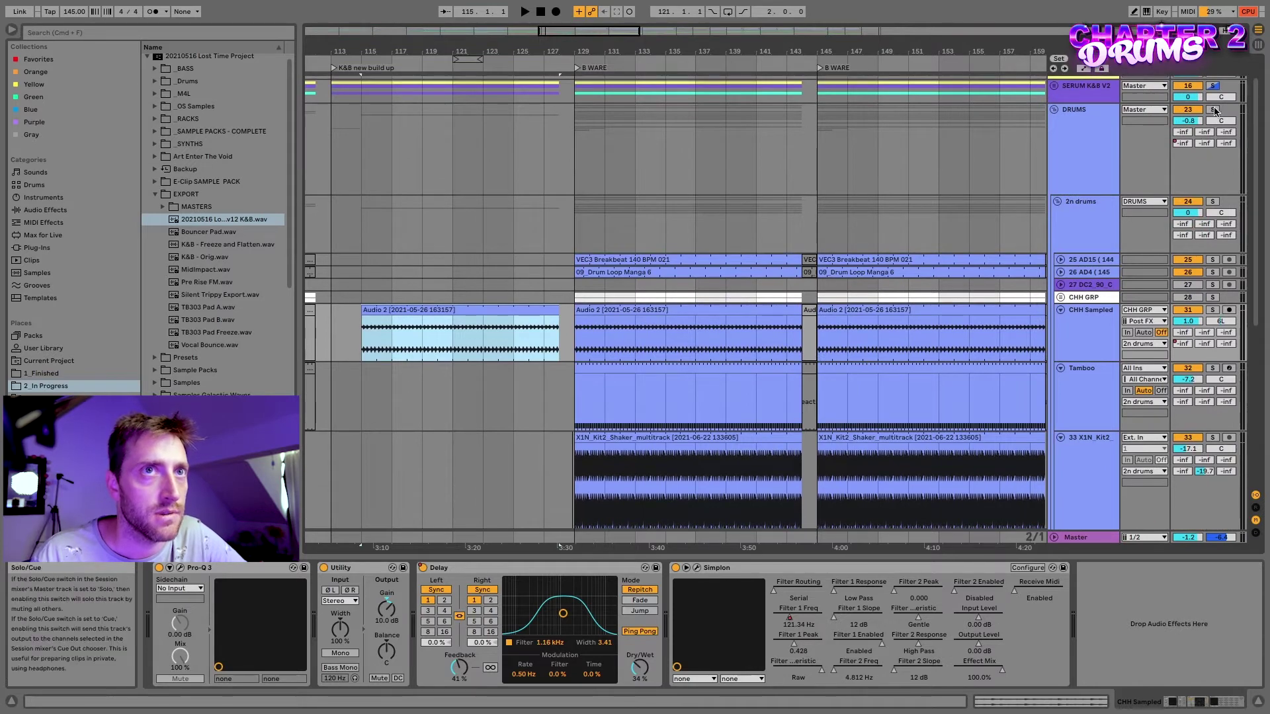
Solo the DRUMS group and mute the Crash and Mid Impacts tracks.
{"action": "left_click", "coordinate": [1213, 110]}
{"action": "scroll", "coordinate": [715, 402], "scroll_direction": "down", "scroll_amount": 6}
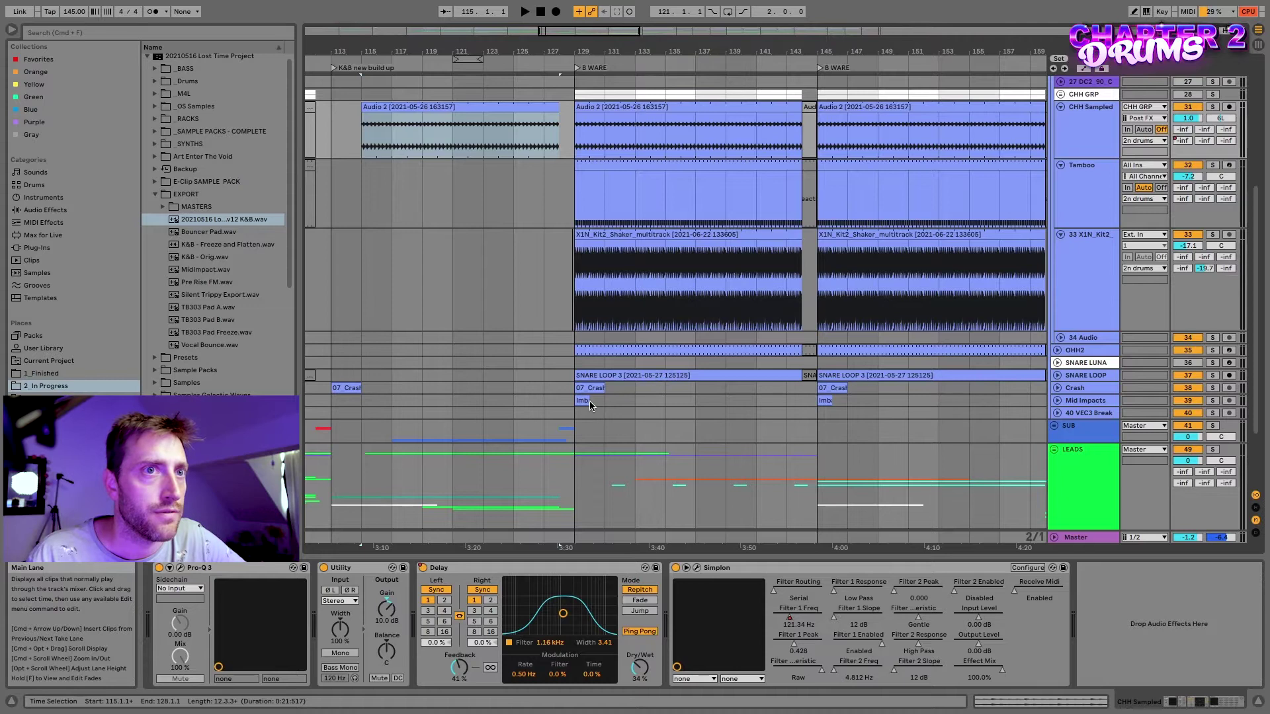
{"action": "scroll", "coordinate": [589, 401], "scroll_direction": "down", "scroll_amount": 4}
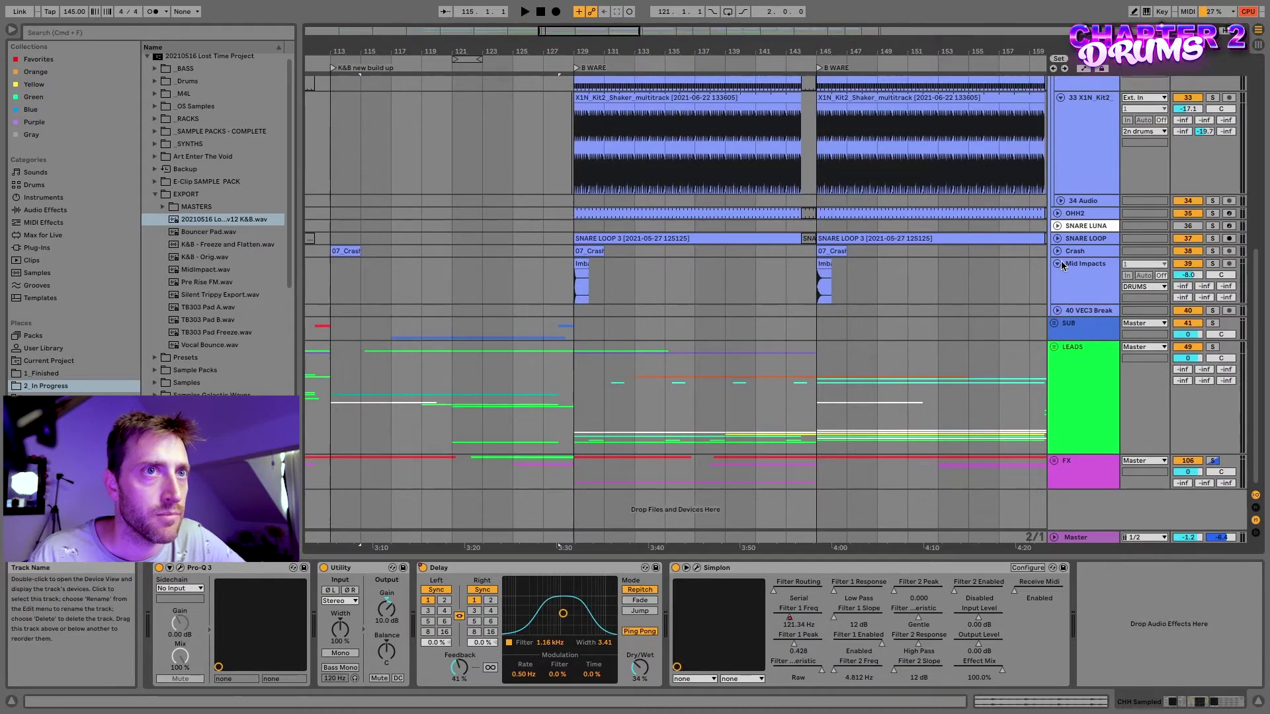
{"action": "left_click", "coordinate": [1188, 251]}
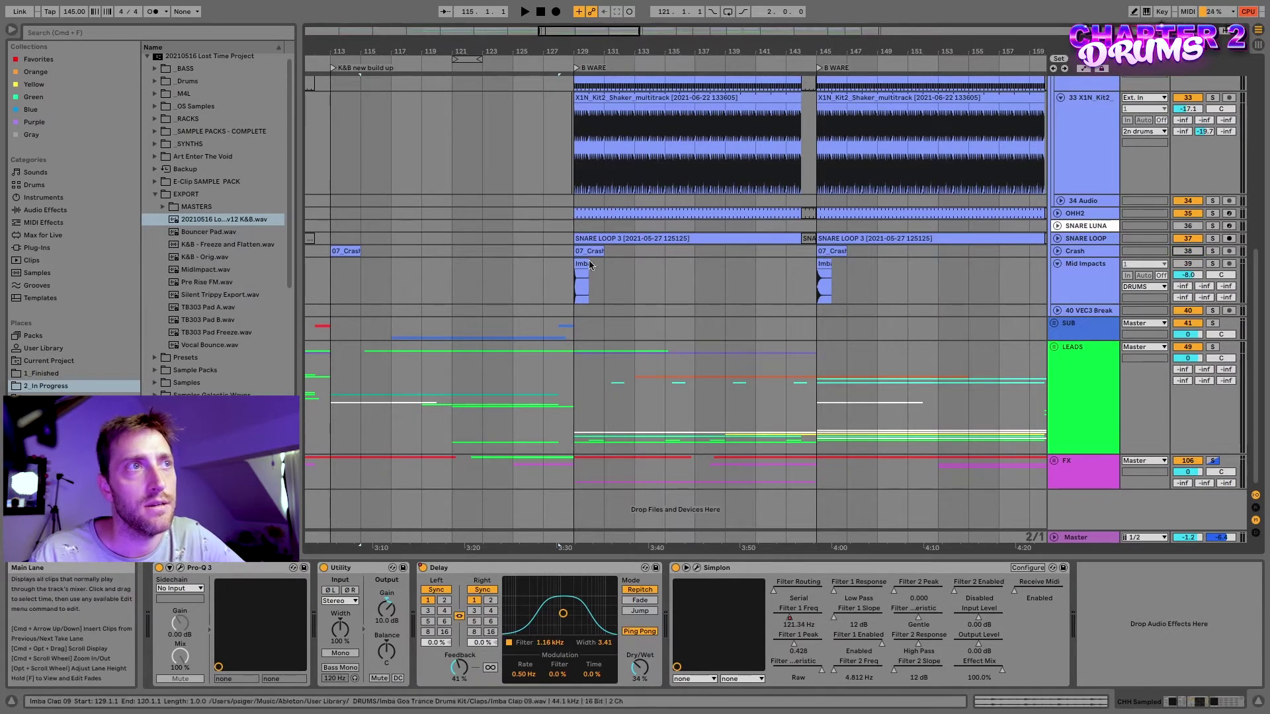
Unfold the SNARE LOOP track and select the 16 bars from 129 to 145 on the Mid Impacts track.
{"action": "scroll", "coordinate": [675, 159], "scroll_direction": "up", "scroll_amount": 2}
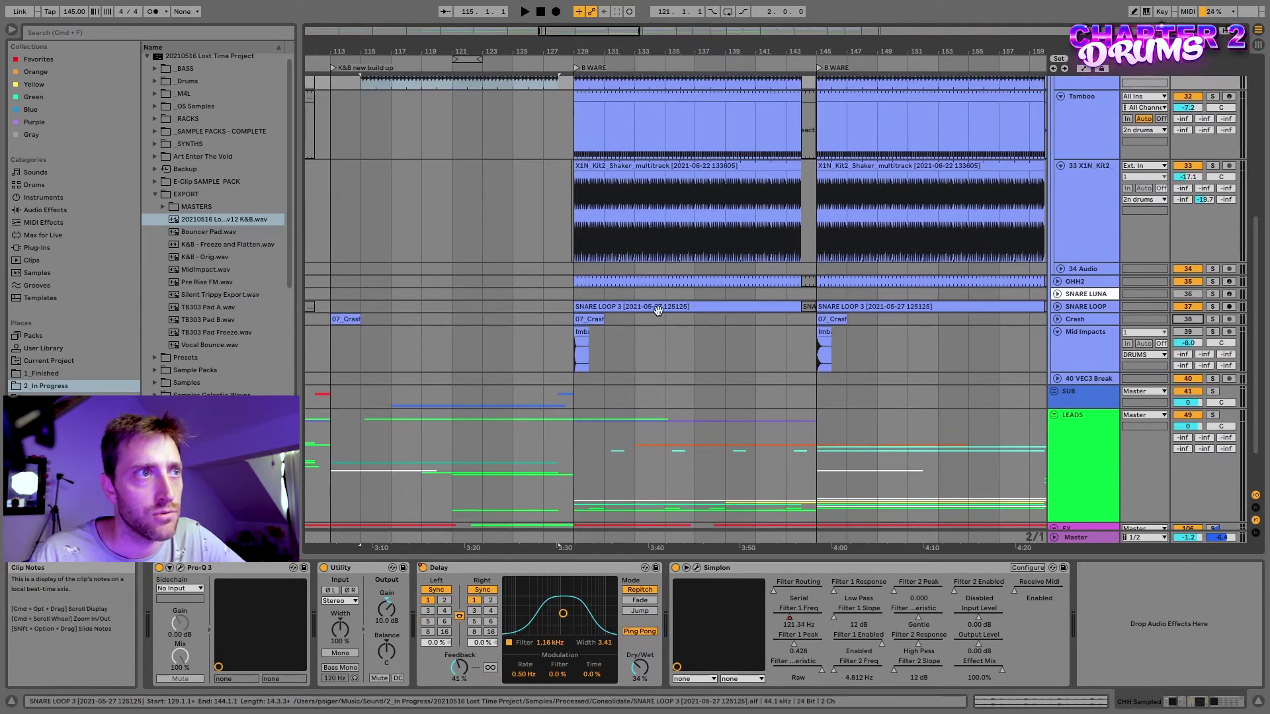
{"action": "left_click_drag", "start_coordinate": [696, 350], "coordinate": [575, 349]}
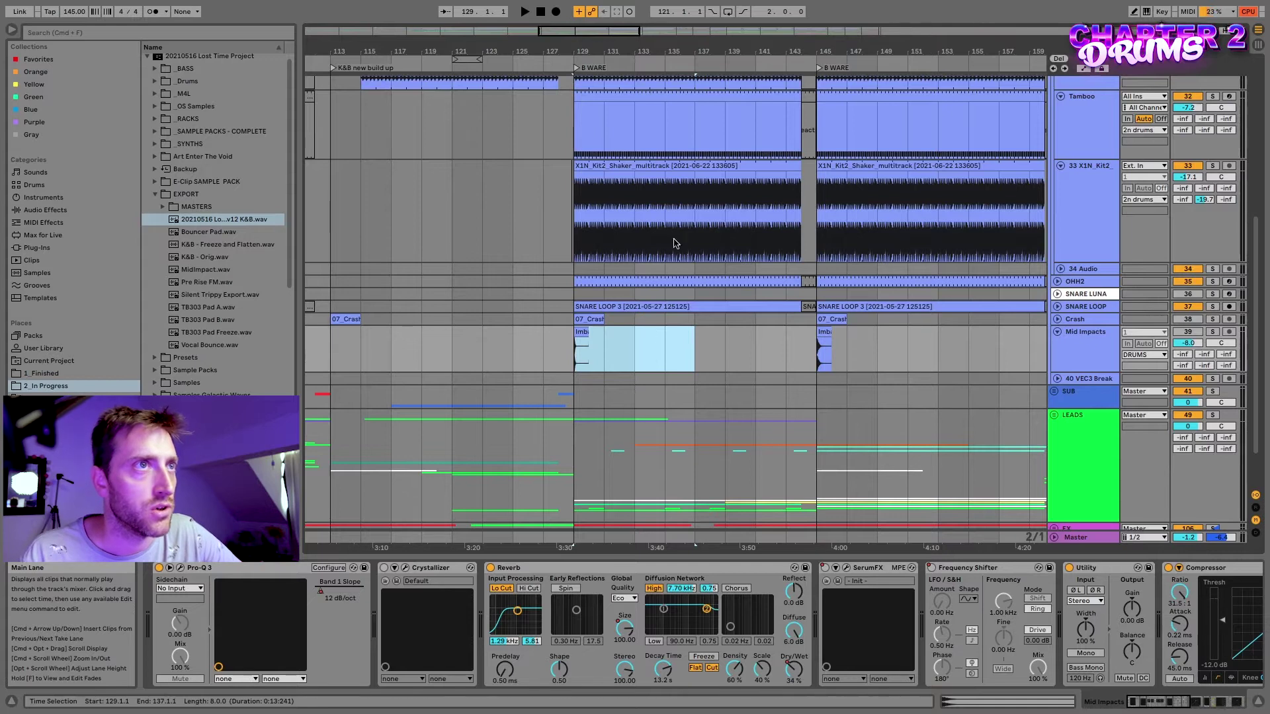
{"action": "scroll", "coordinate": [636, 354], "scroll_direction": "up", "scroll_amount": 6}
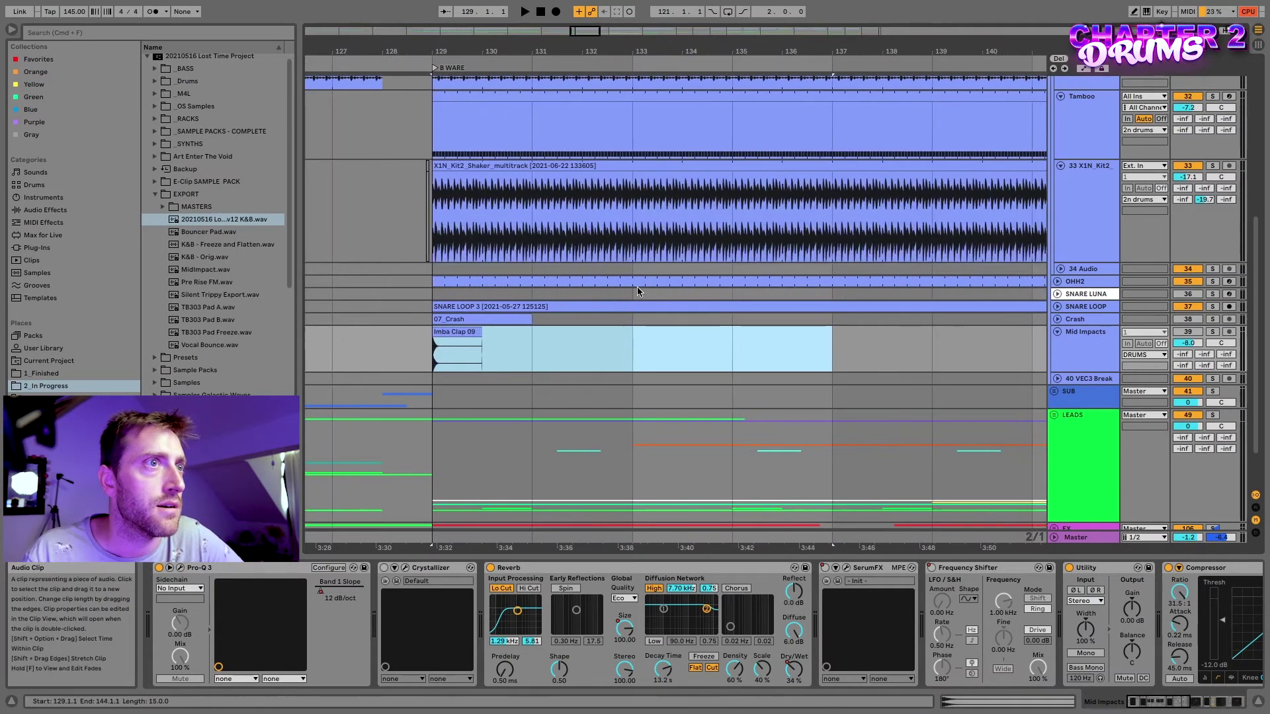
{"action": "scroll", "coordinate": [636, 309], "scroll_direction": "up", "scroll_amount": 2}
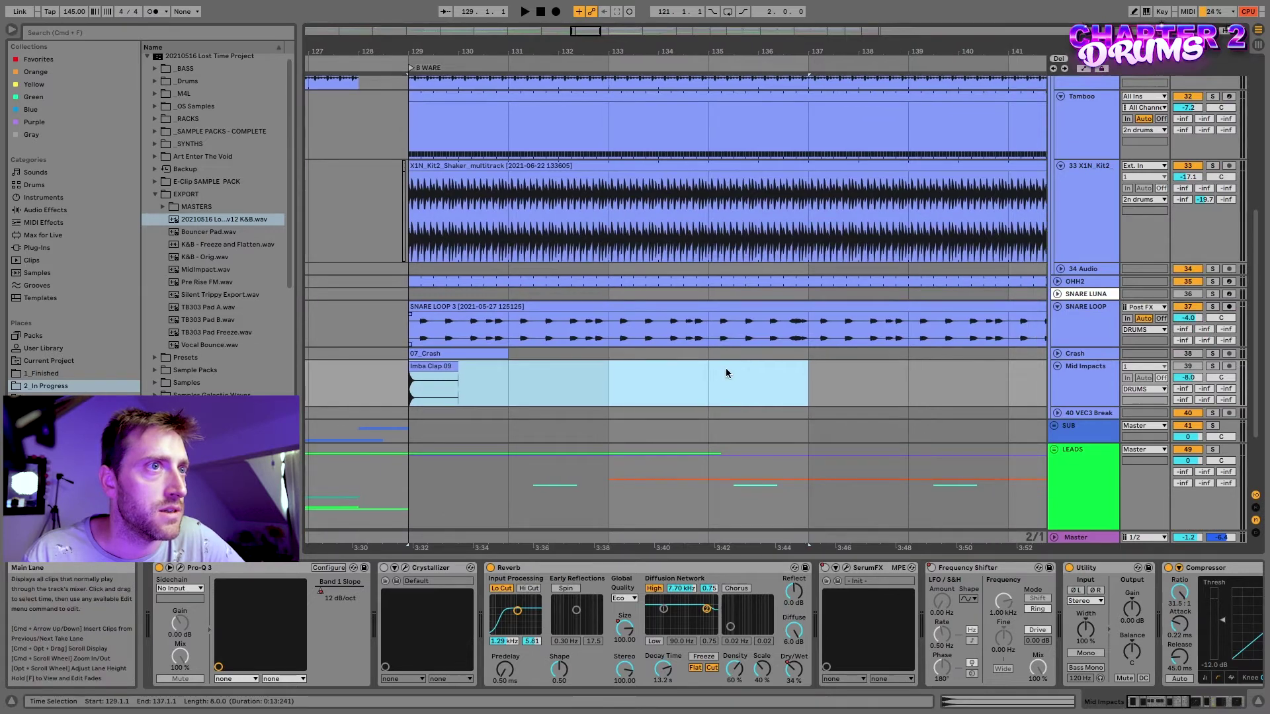
{"action": "scroll", "coordinate": [724, 368], "scroll_direction": "down", "scroll_amount": 3}
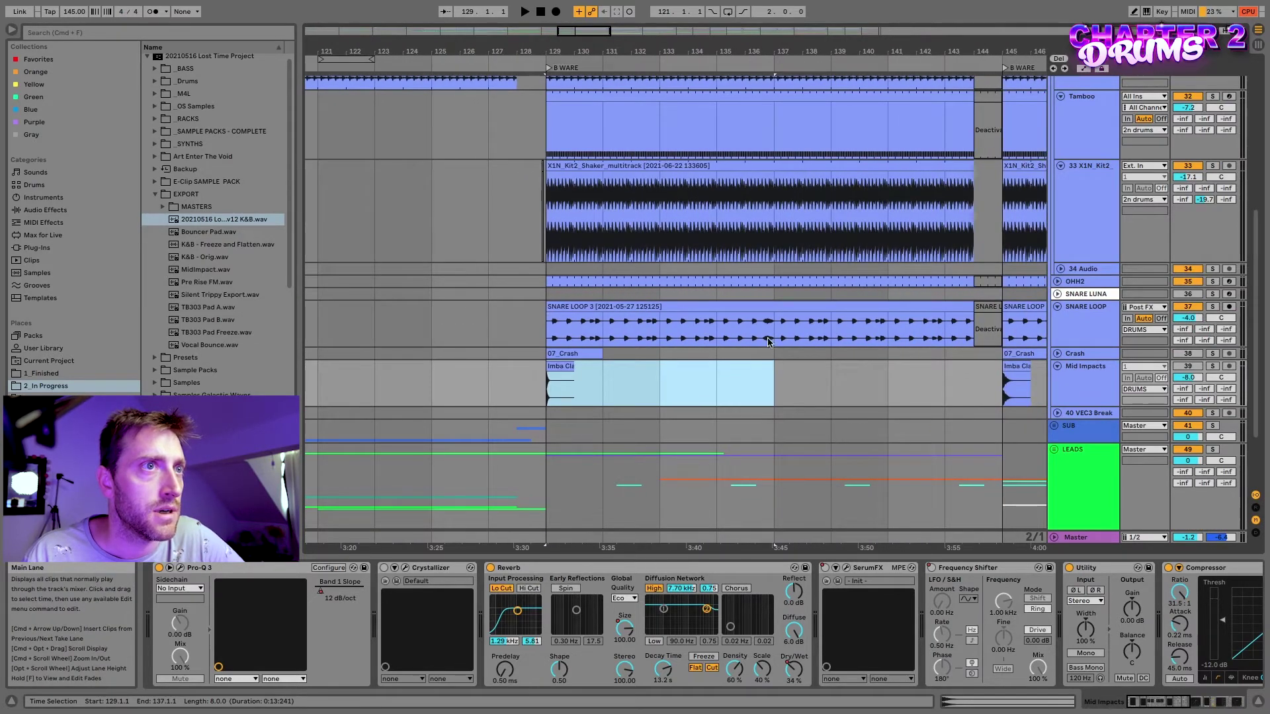
{"action": "left_click_drag", "start_coordinate": [982, 370], "coordinate": [548, 367]}
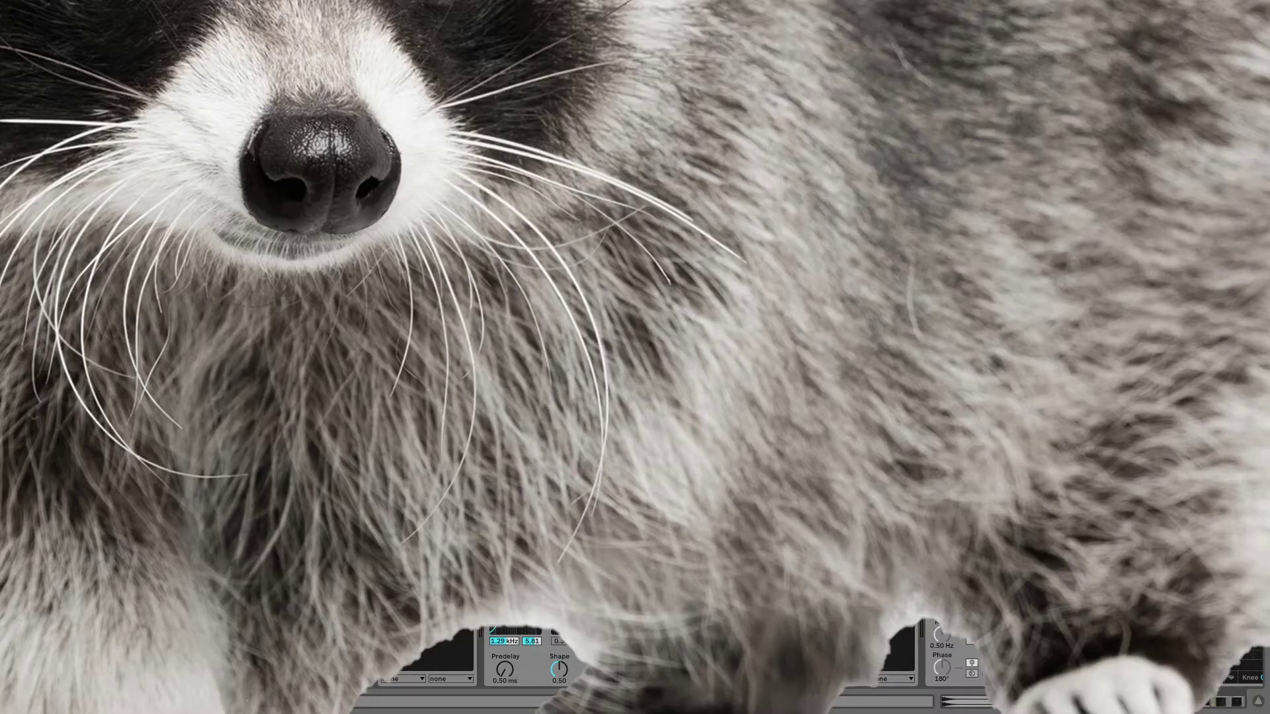
Export the selected 16 bars from the Master as a 24-bit, 44100 Hz WAV named "Full Drum Groove" in the EXPORT folder.
{"action": "key", "text": "super+shift+r"}
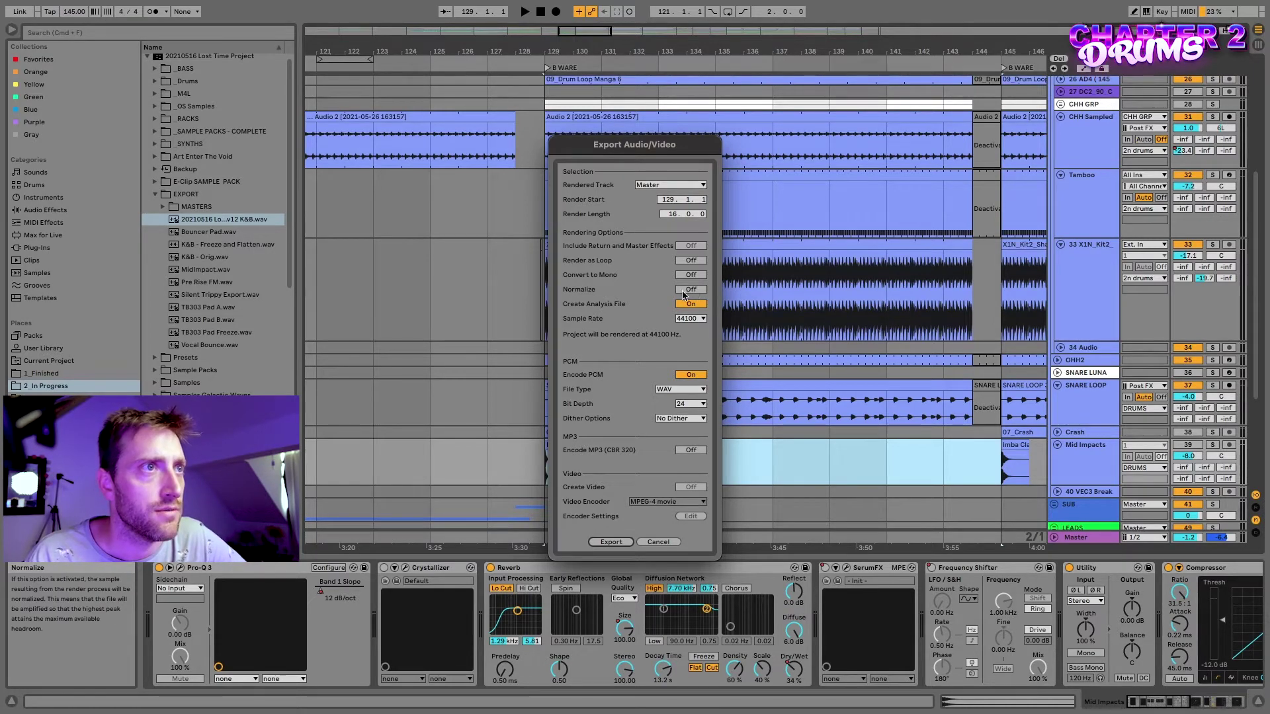
{"action": "left_click", "coordinate": [609, 542]}
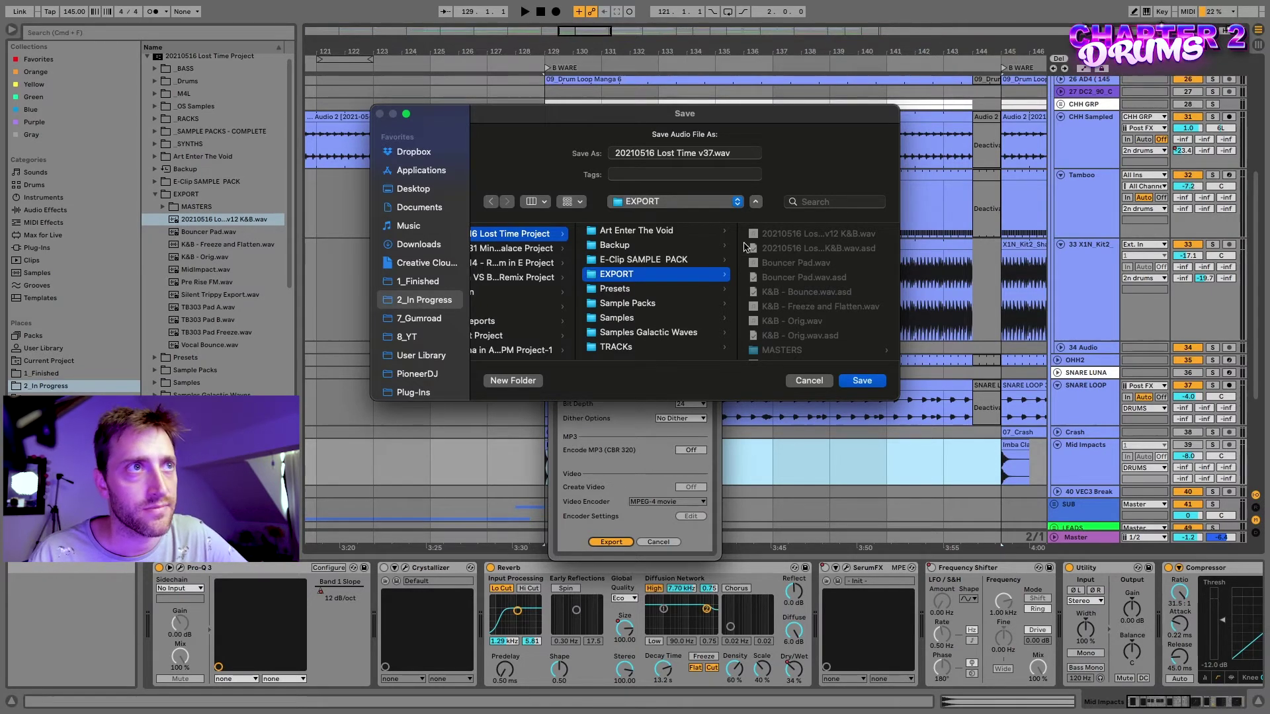
{"action": "left_click", "coordinate": [736, 153]}
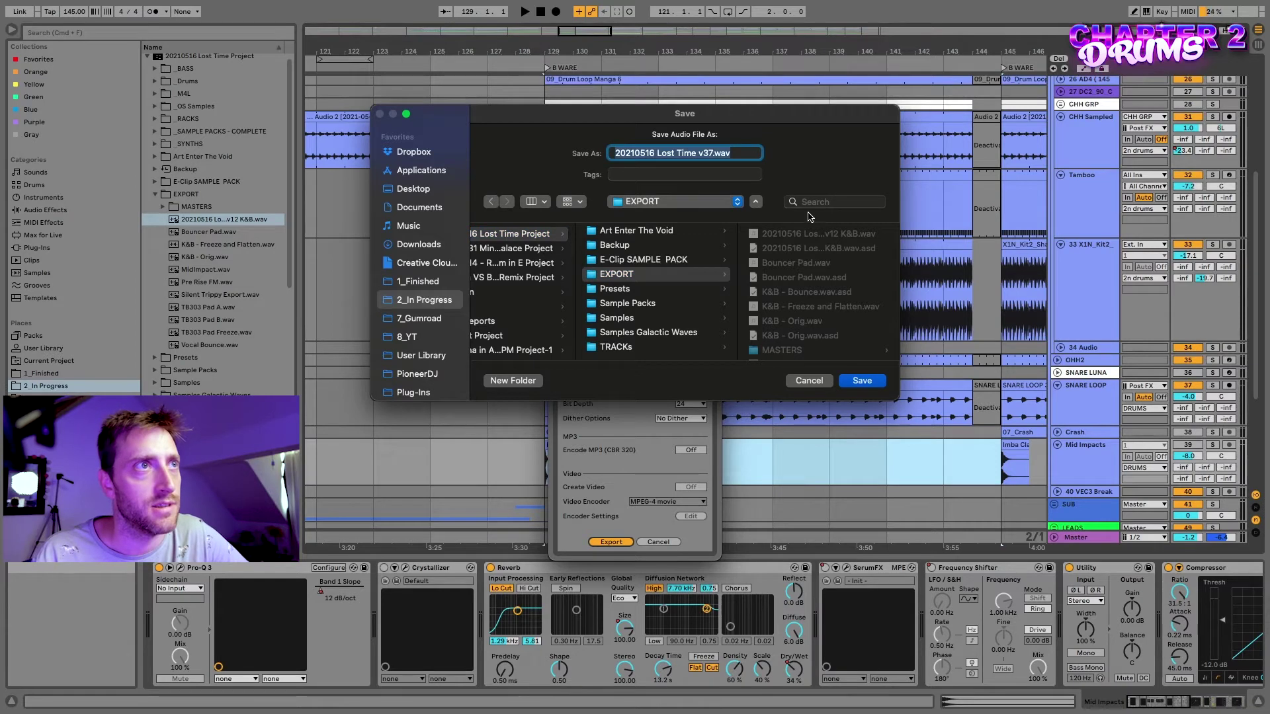
{"action": "type", "text": "Drum"}
{"action": "key", "text": "BackSpace"}
{"action": "key", "text": "BackSpace"}
{"action": "key", "text": "BackSpace"}
{"action": "key", "text": "BackSpace"}
{"action": "type", "text": "Full Drum Groove"}
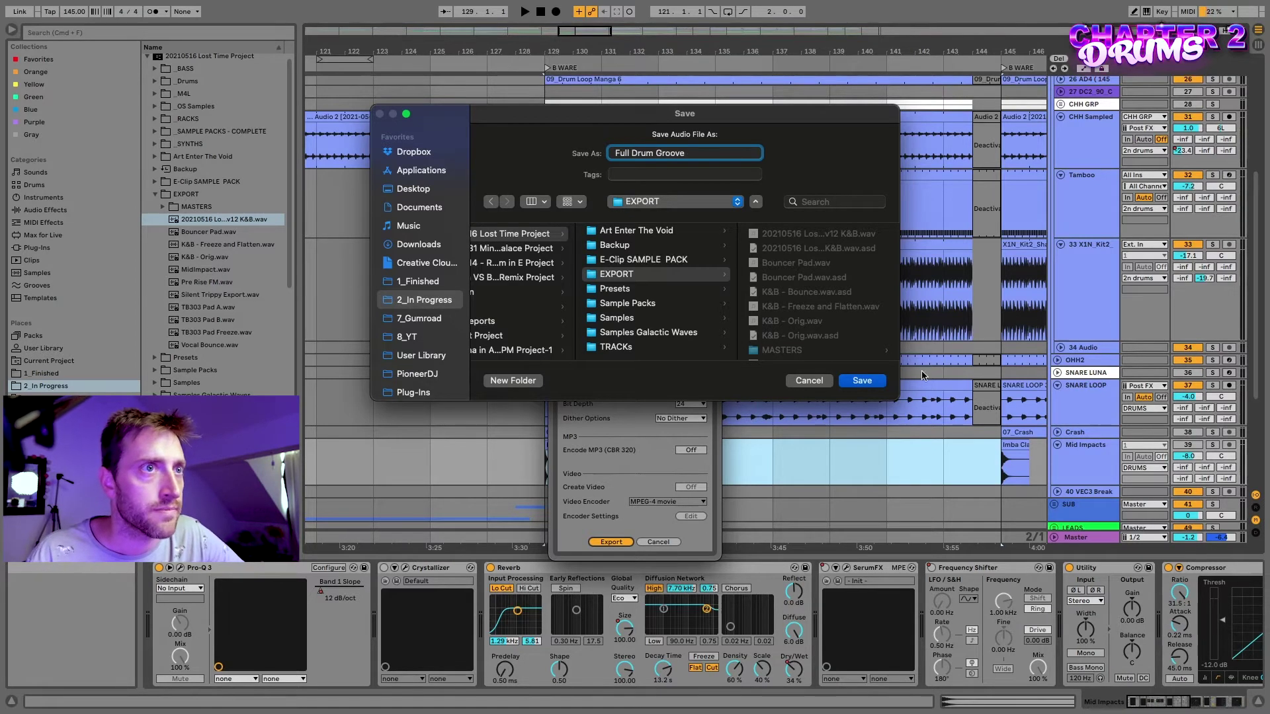
{"action": "left_click", "coordinate": [879, 385]}
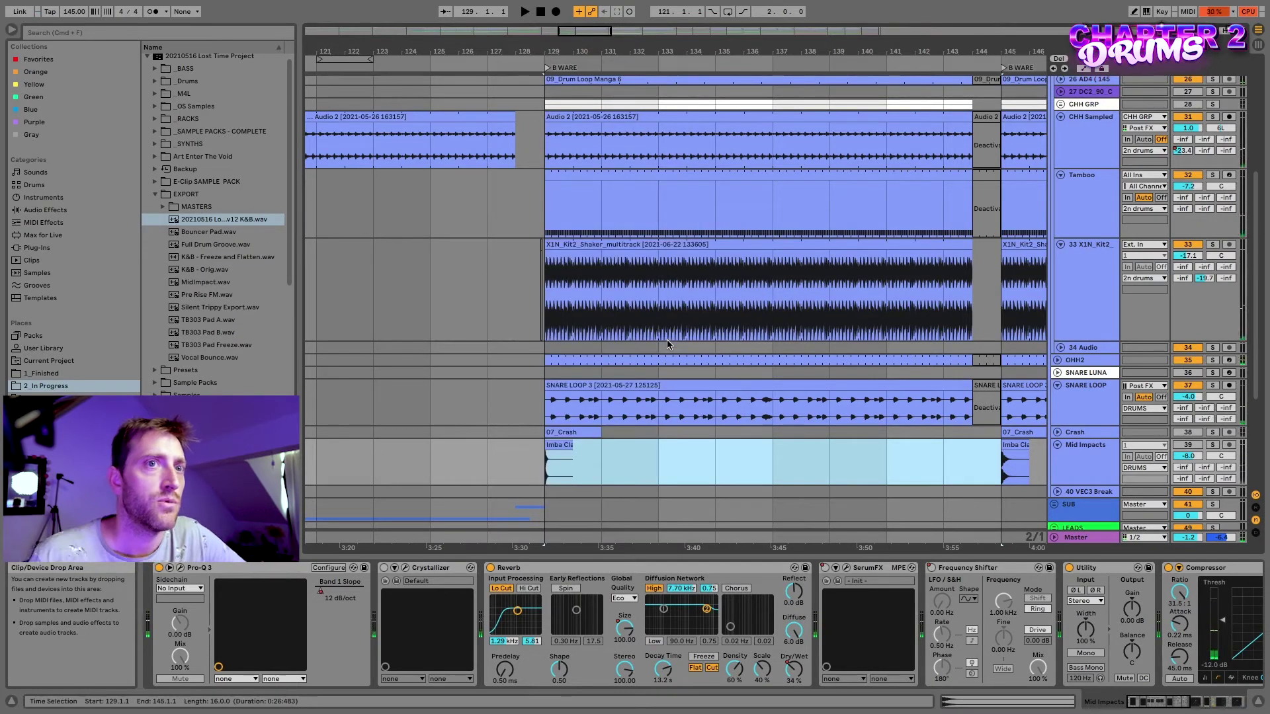
Reactivate the muted Crash and Mid Impacts tracks.
{"action": "left_click", "coordinate": [1189, 445]}
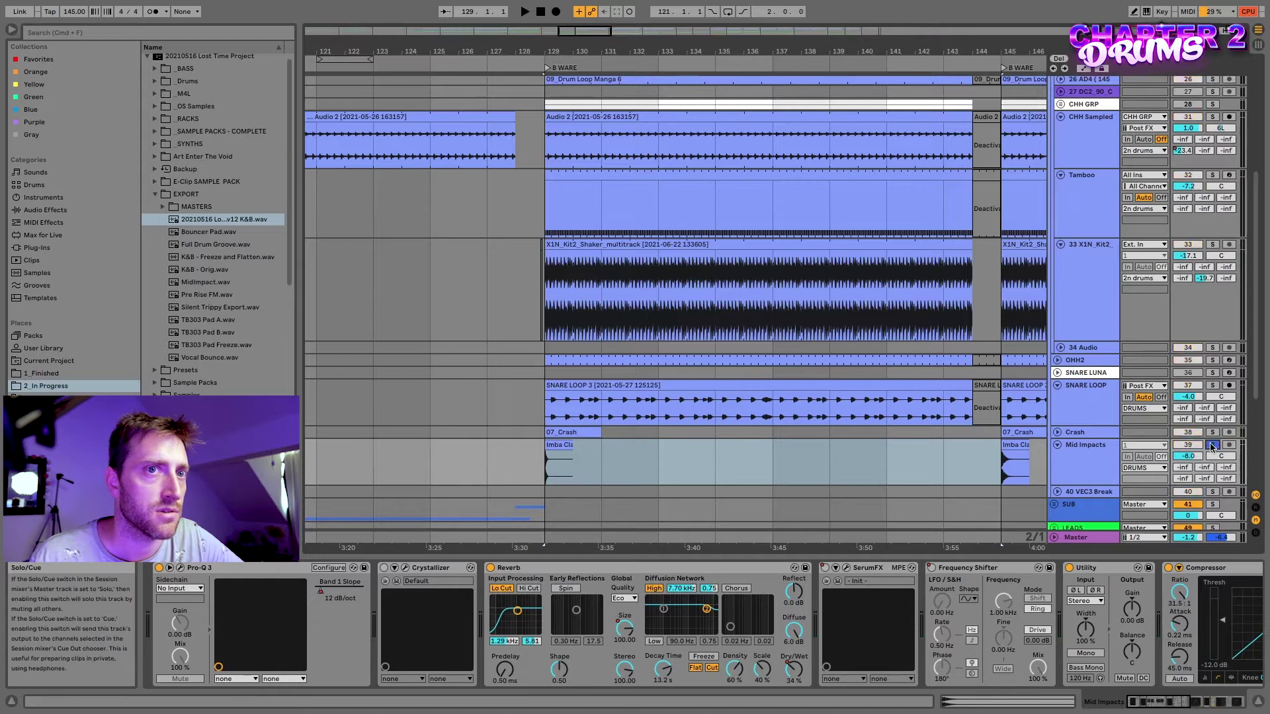
{"action": "left_click", "coordinate": [655, 462]}
{"action": "scroll", "coordinate": [657, 396], "scroll_direction": "down", "scroll_amount": 2}
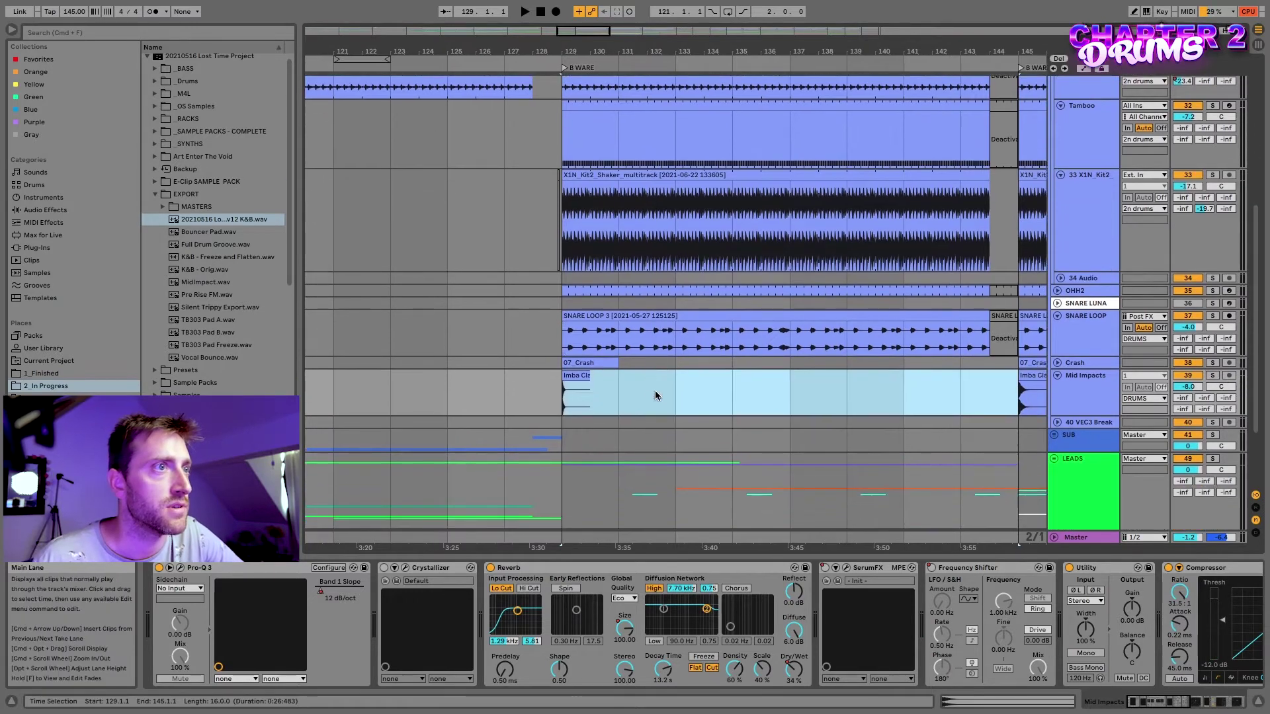
Insert a new audio track below the 40 VEC3 Break track in the DRUMS group.
{"action": "left_click", "coordinate": [1084, 390]}
{"action": "left_click", "coordinate": [1085, 422]}
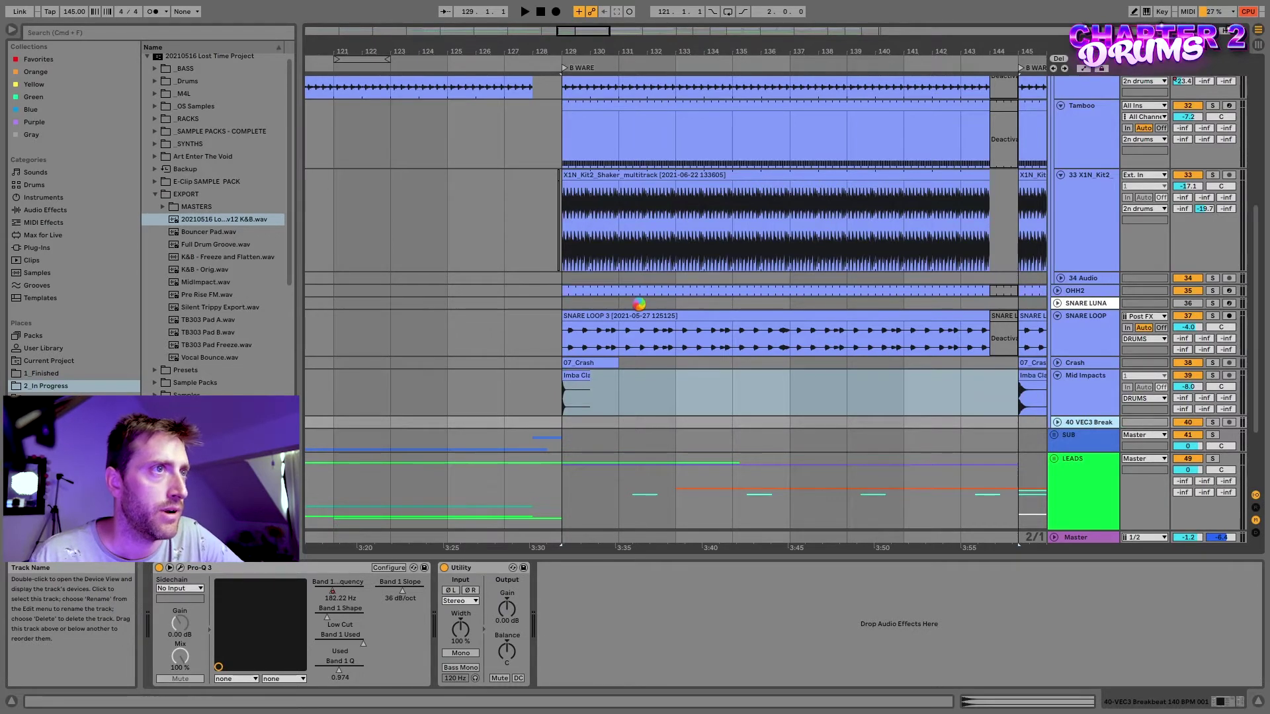
{"action": "scroll", "coordinate": [595, 378], "scroll_direction": "left", "scroll_amount": 5}
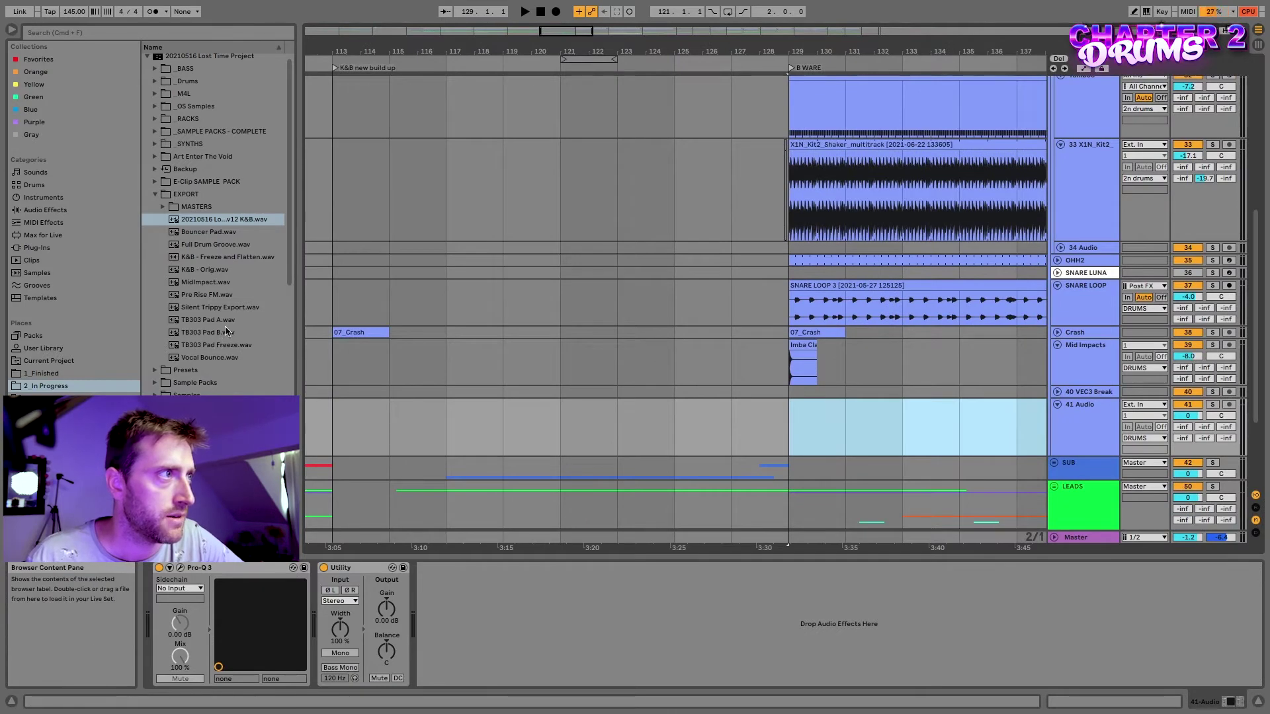
Place Full Drum Groove.wav from the EXPORT folder on the new audio track, spanning bars 113 to 129 at the K&B new build up.
{"action": "left_click", "coordinate": [221, 245]}
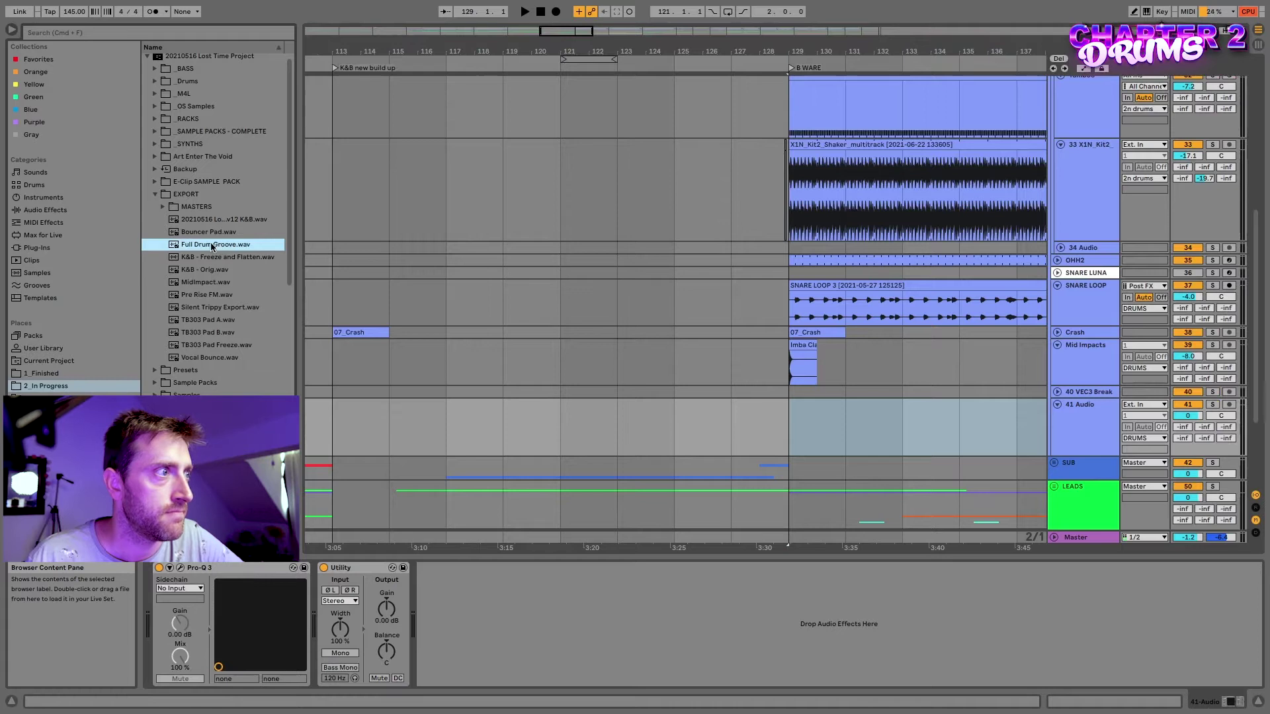
{"action": "left_click_drag", "start_coordinate": [262, 246], "coordinate": [497, 418]}
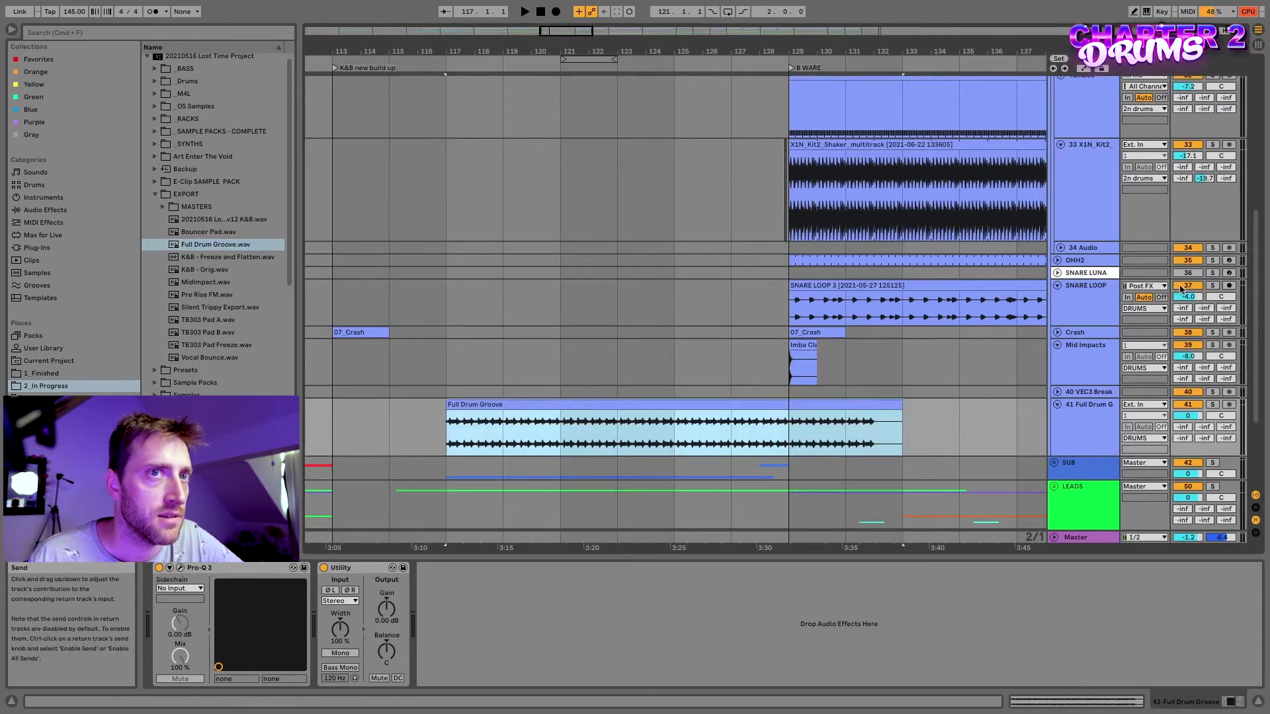
{"action": "scroll", "coordinate": [509, 429], "scroll_direction": "left", "scroll_amount": 2}
{"action": "left_click_drag", "start_coordinate": [509, 429], "coordinate": [457, 408]}
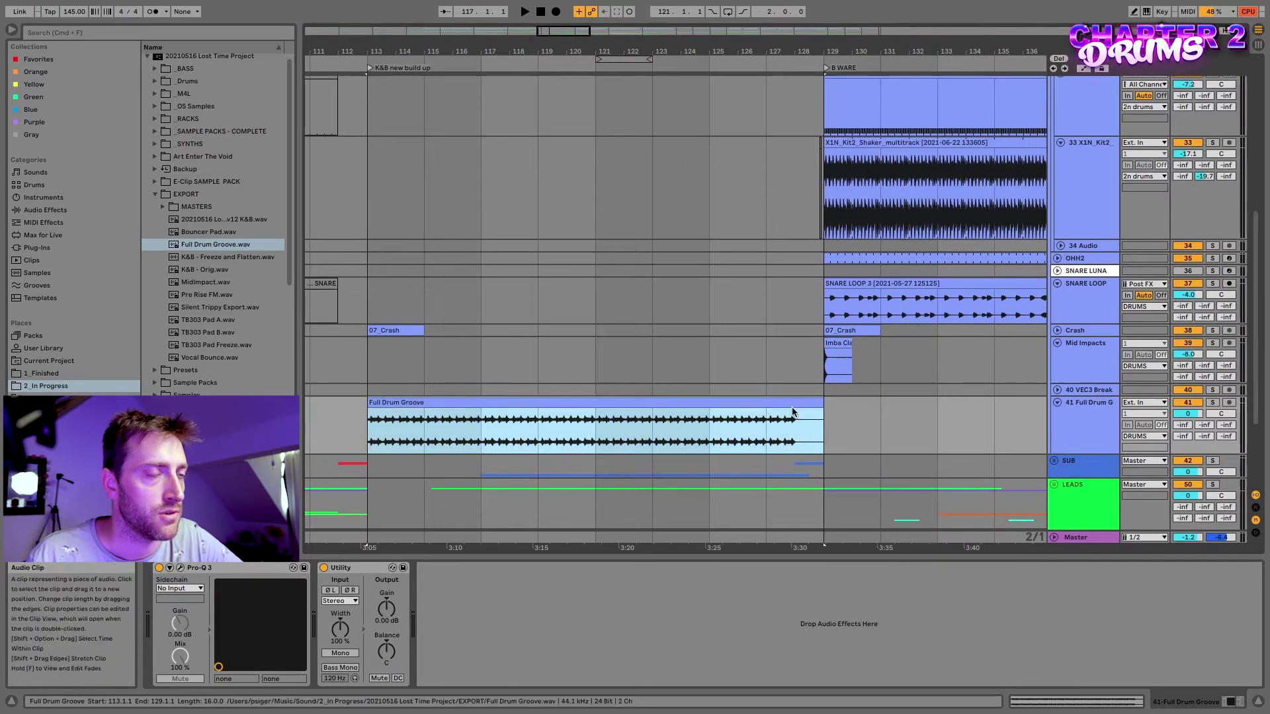
Deactivate the Full Drum Groove clip and play the end of the build-up from bar 125 without it.
{"action": "scroll", "coordinate": [803, 438], "scroll_direction": "up", "scroll_amount": 2}
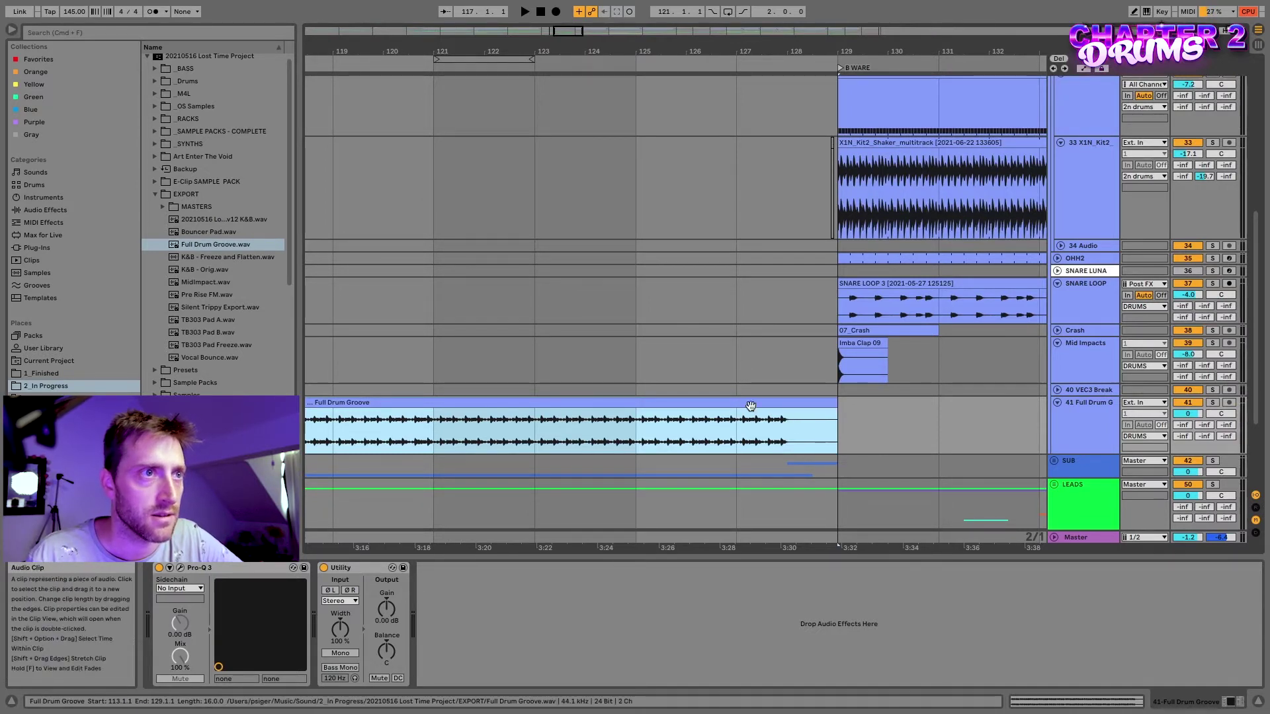
{"action": "key", "text": "0"}
{"action": "left_click", "coordinate": [644, 426]}
{"action": "key", "text": "space"}
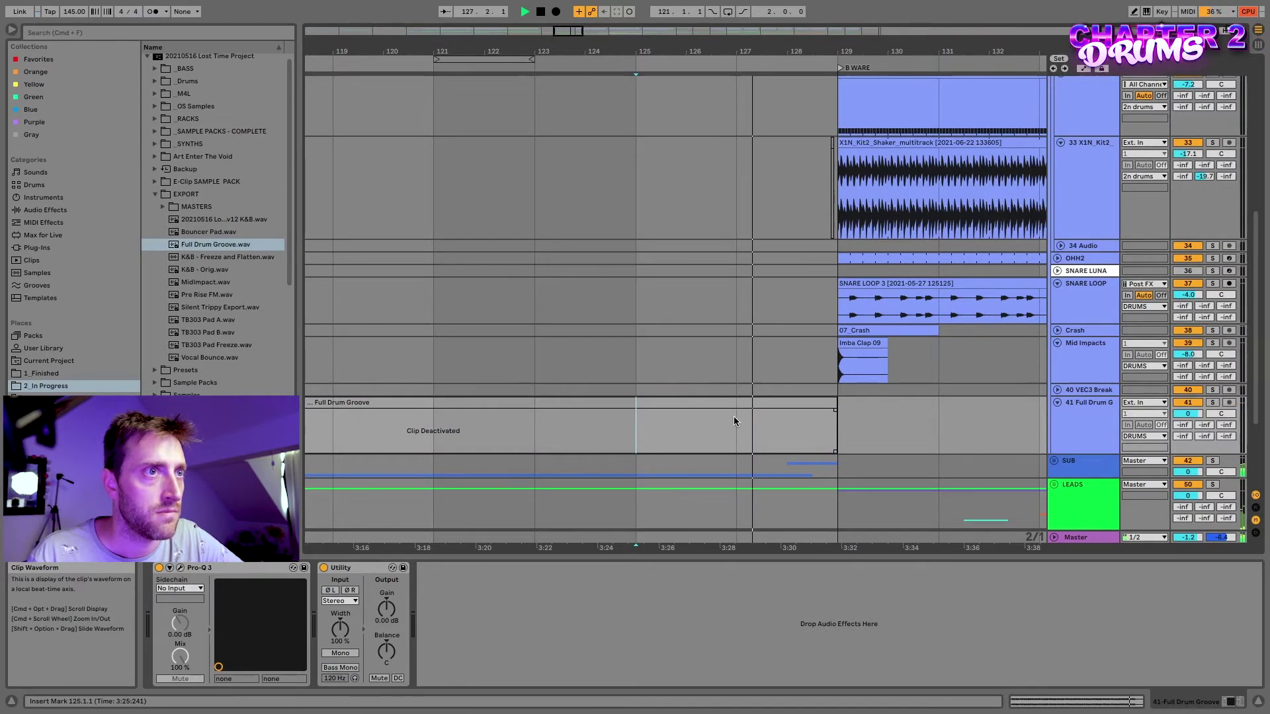
Set the grid to 1 Bar, reactivate the Full Drum Groove clip, and remove its last bar from 128 to 129.
{"action": "right_click", "coordinate": [791, 423]}
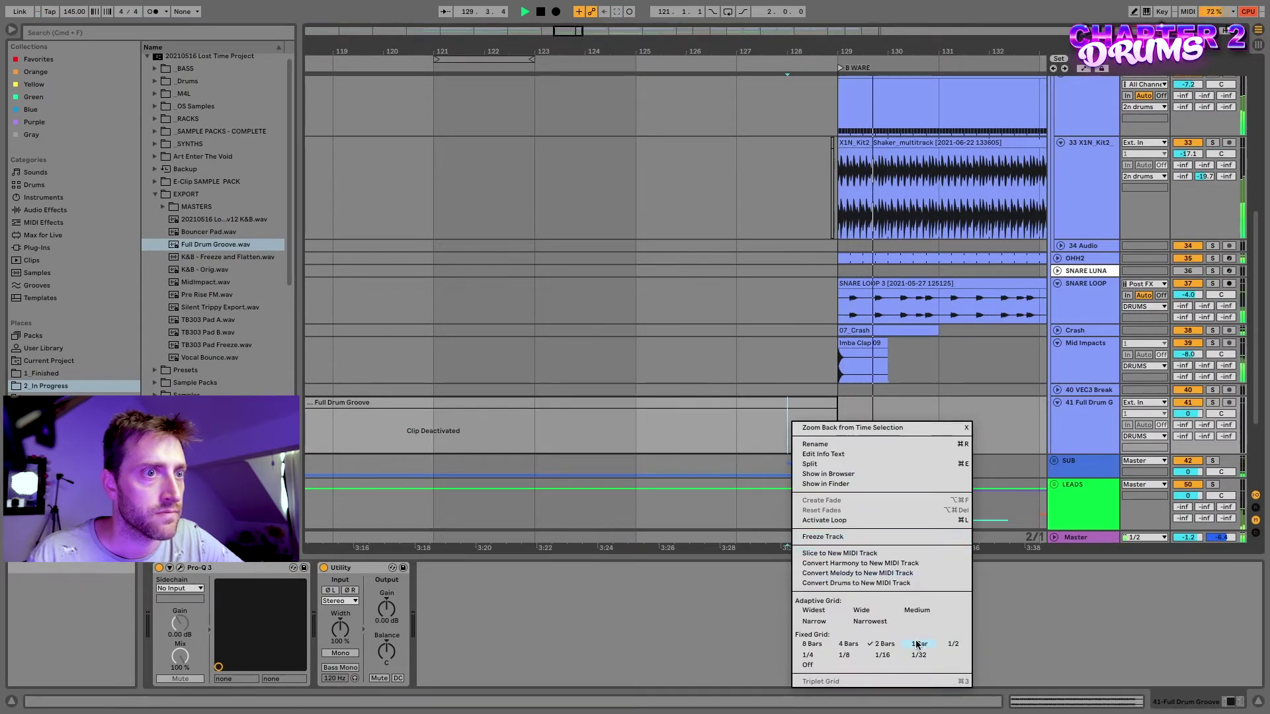
{"action": "key", "text": "Escape"}
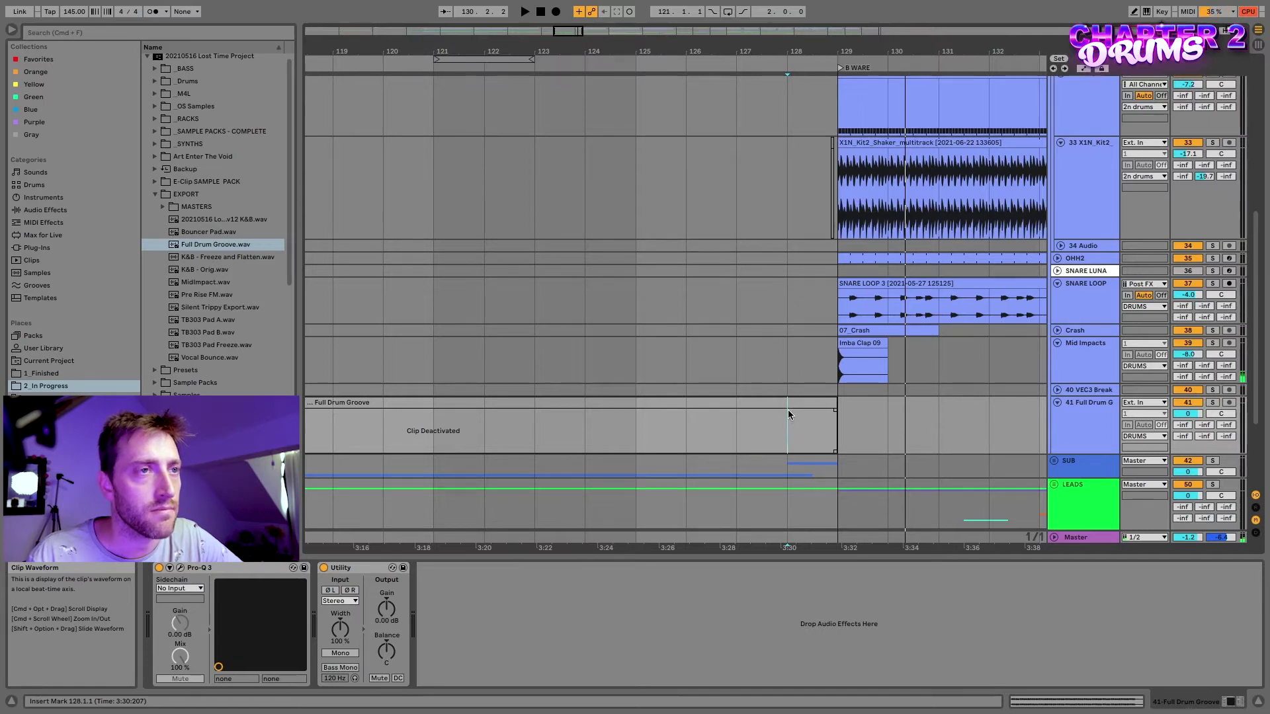
{"action": "mouse_move", "coordinate": [792, 406]}
{"action": "left_mouse_down"}
{"action": "mouse_move", "coordinate": [808, 403]}
{"action": "mouse_move", "coordinate": [778, 411]}
{"action": "mouse_move", "coordinate": [822, 414]}
{"action": "mouse_move", "coordinate": [793, 416]}
{"action": "left_mouse_up"}
{"action": "left_click", "coordinate": [787, 424]}
{"action": "key", "text": "shift+Right"}
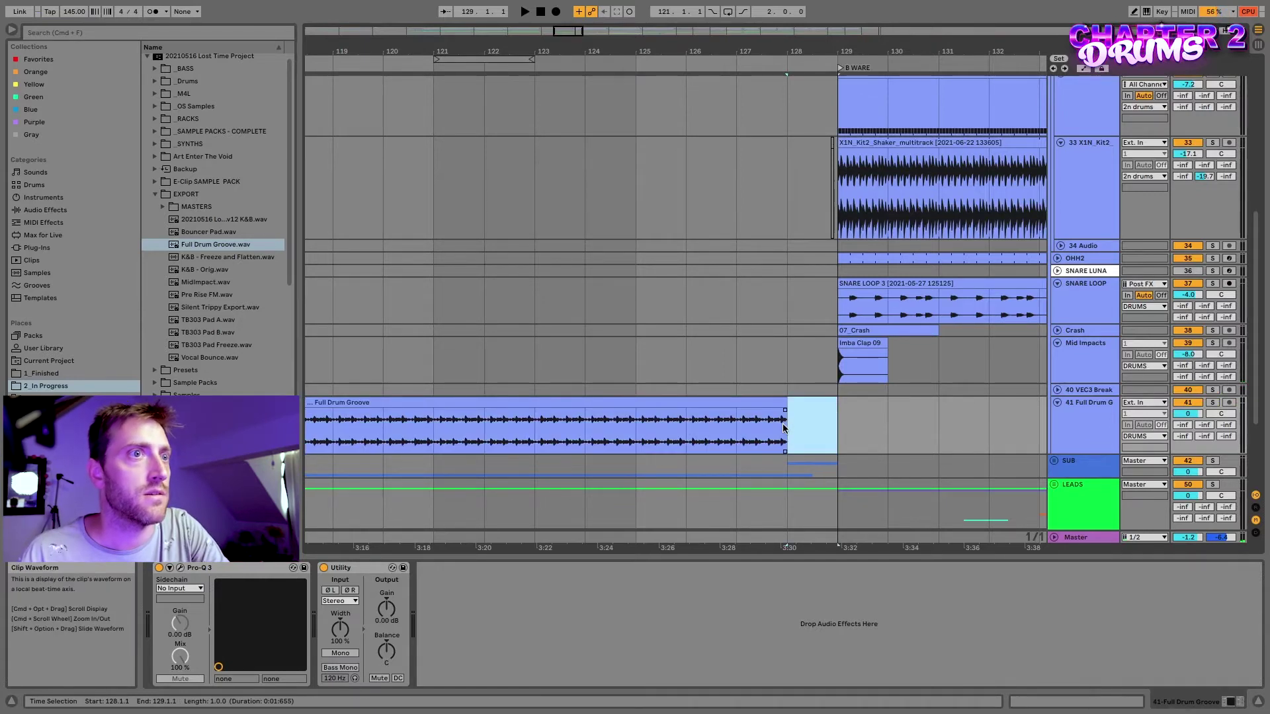
Add an EQ Eight to the Full Drum Groove track and set its filter 4 to a high-cut shape.
{"action": "key", "text": "minus"}
{"action": "key", "text": "minus"}
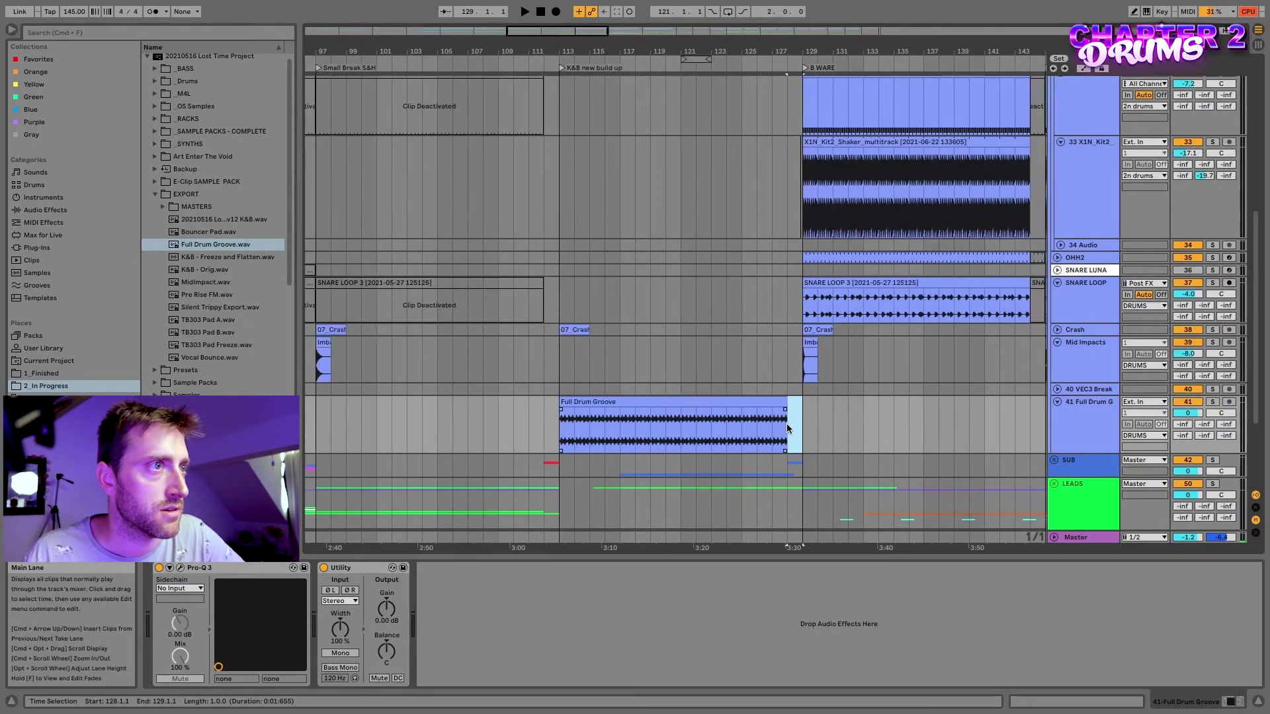
{"action": "left_click", "coordinate": [1069, 402]}
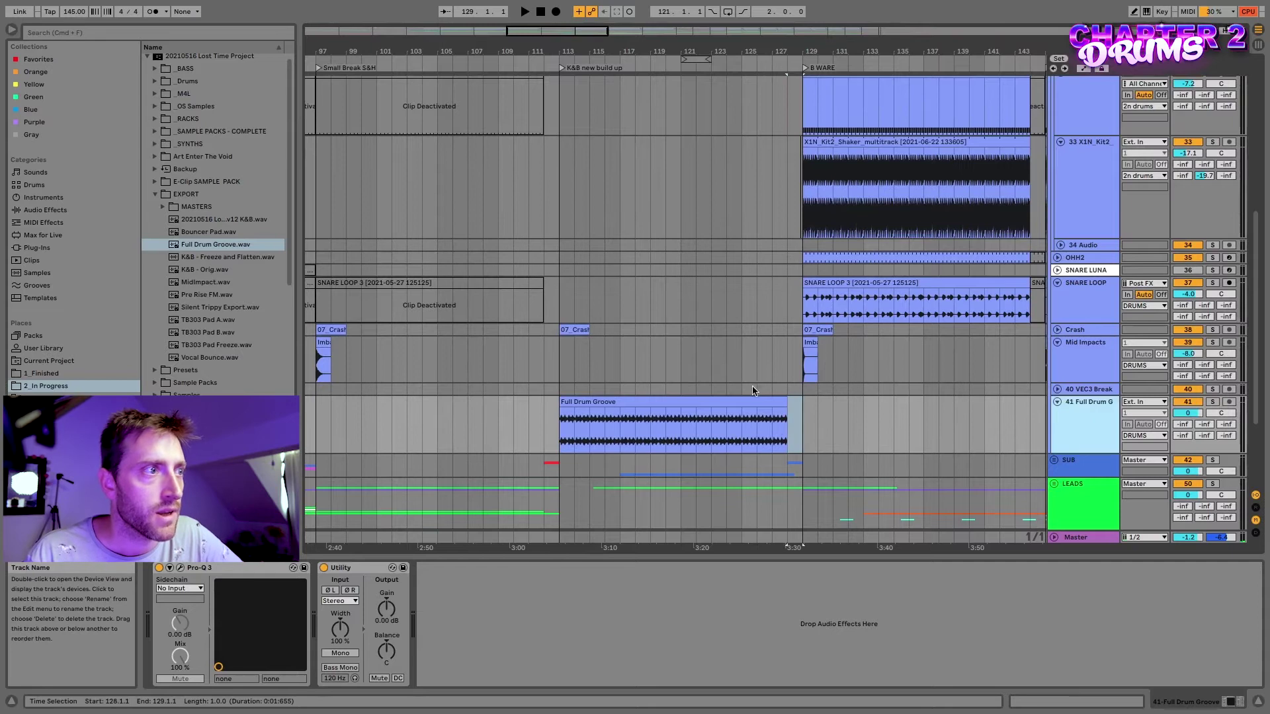
{"action": "left_click", "coordinate": [114, 34]}
{"action": "type", "text": "eq8"}
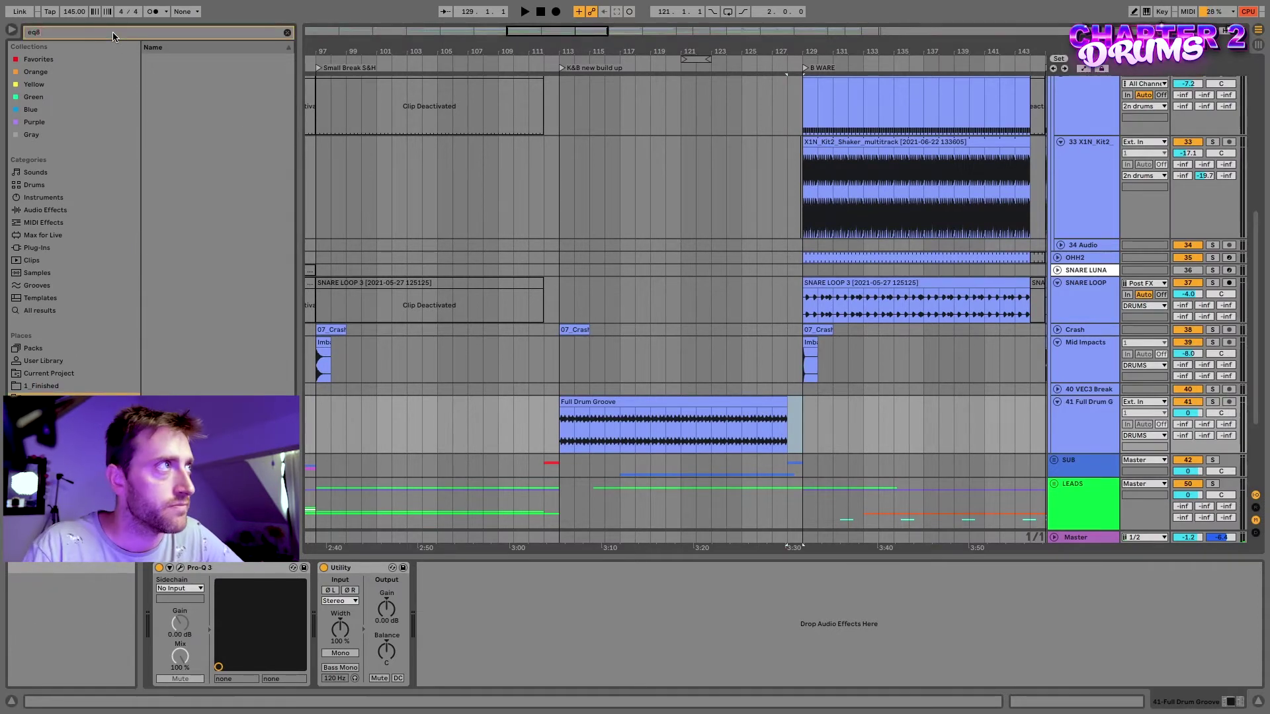
{"action": "left_click", "coordinate": [67, 210]}
{"action": "key", "text": "Return"}
{"action": "left_click", "coordinate": [559, 669]}
{"action": "left_click", "coordinate": [561, 660]}
{"action": "left_click", "coordinate": [649, 627]}
Automate the filter 4 frequency to rise in a curve from its minimum at bar 113 to 22 kHz at bar 128.
{"action": "key", "text": "a"}
{"action": "left_click_drag", "start_coordinate": [787, 416], "coordinate": [787, 408]}
{"action": "left_click_drag", "start_coordinate": [560, 408], "coordinate": [560, 452]}
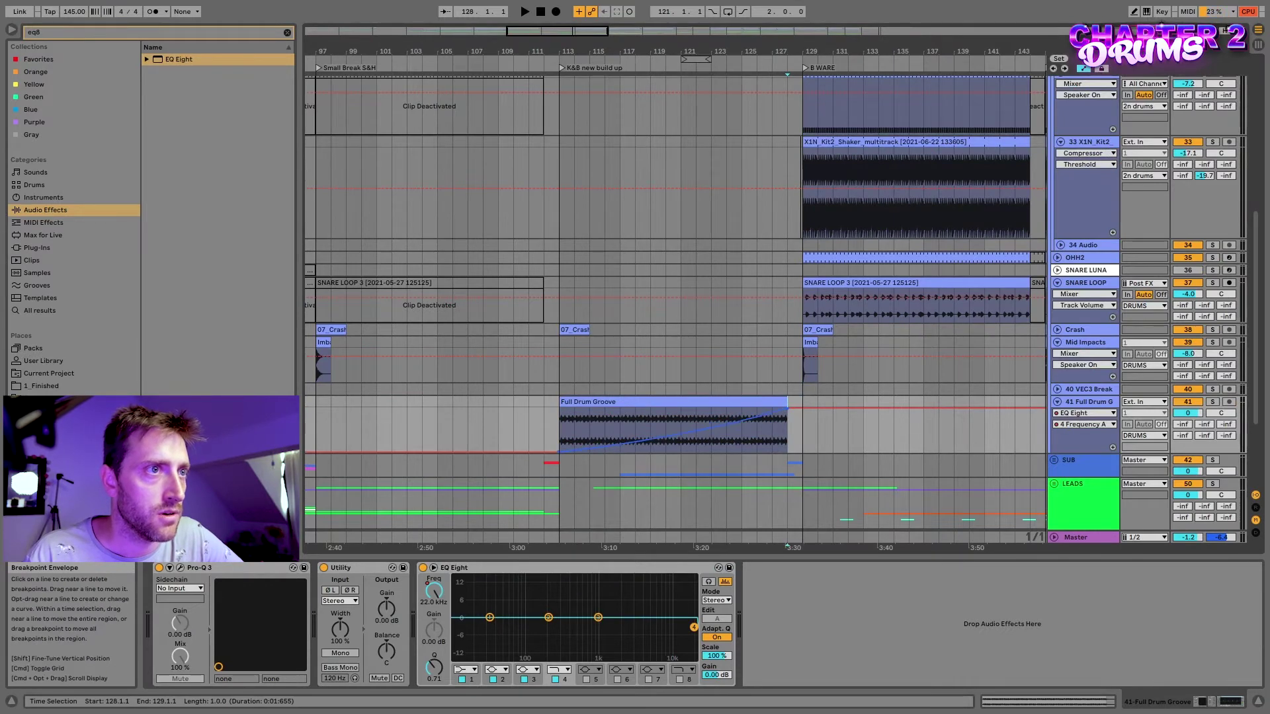
{"action": "left_click", "coordinate": [605, 418]}
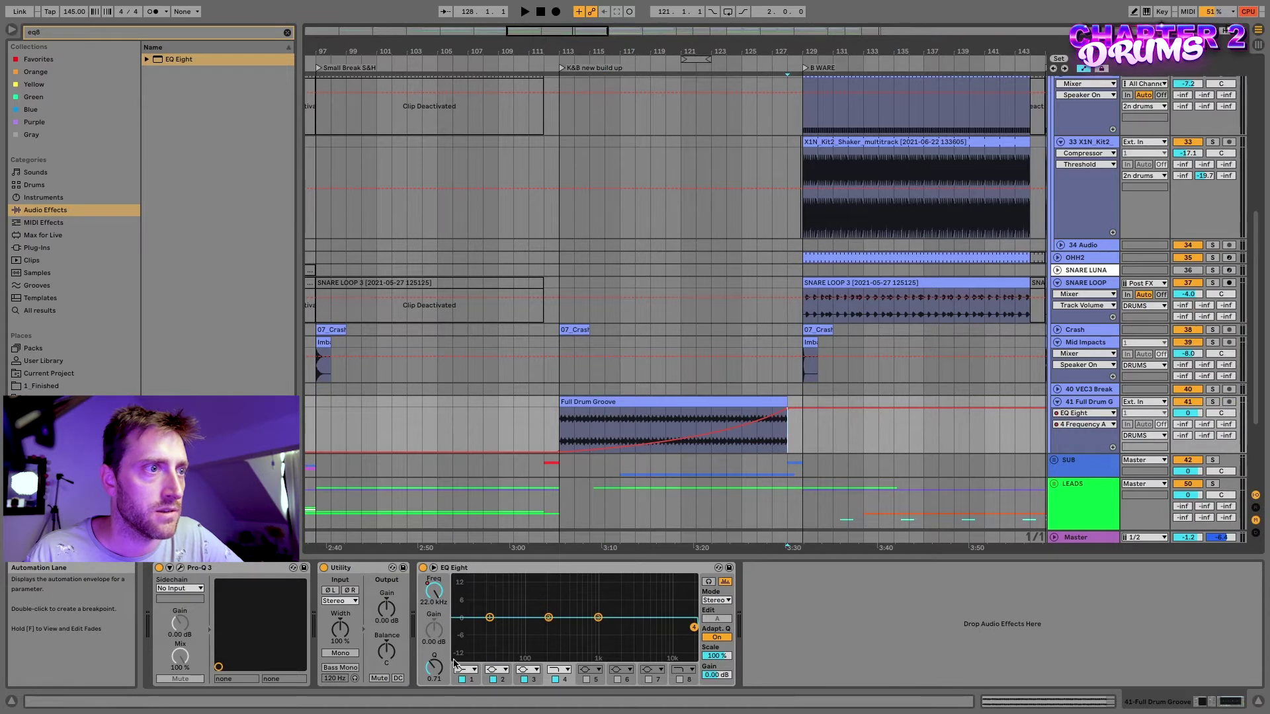
Set EQ Eight's filter 1 to low-cut and automate its frequency to fall from bar 113 down to 10 Hz at bar 128.
{"action": "left_click", "coordinate": [472, 669]}
{"action": "left_click", "coordinate": [469, 603]}
{"action": "right_click", "coordinate": [434, 591]}
{"action": "left_click", "coordinate": [456, 610]}
{"action": "left_click", "coordinate": [788, 448]}
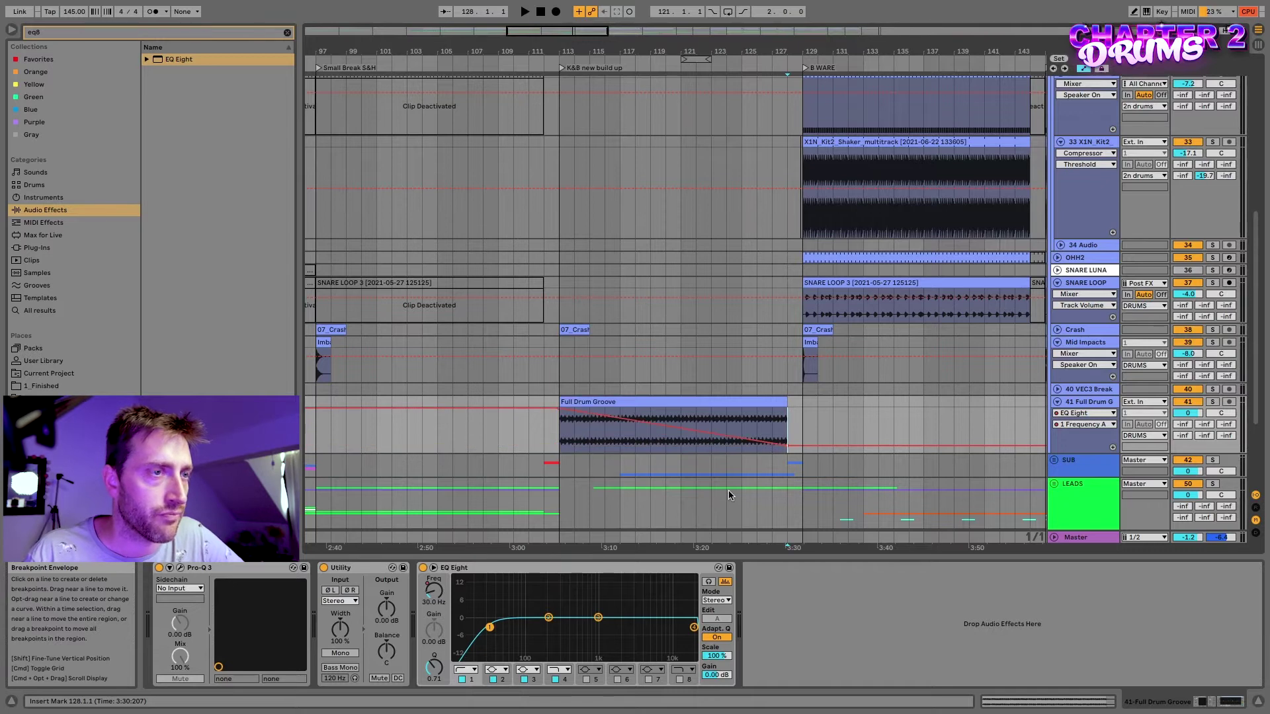
{"action": "left_click_drag", "start_coordinate": [560, 408], "coordinate": [559, 414]}
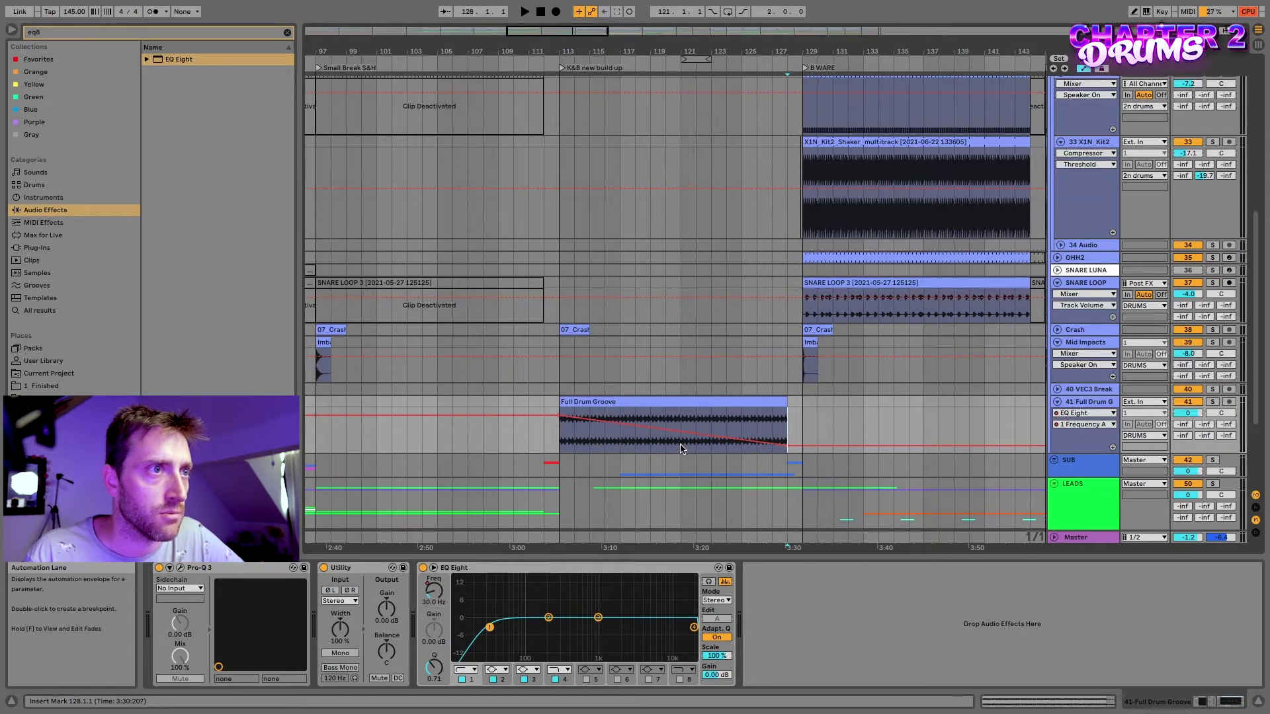
{"action": "left_click_drag", "start_coordinate": [786, 447], "coordinate": [787, 452]}
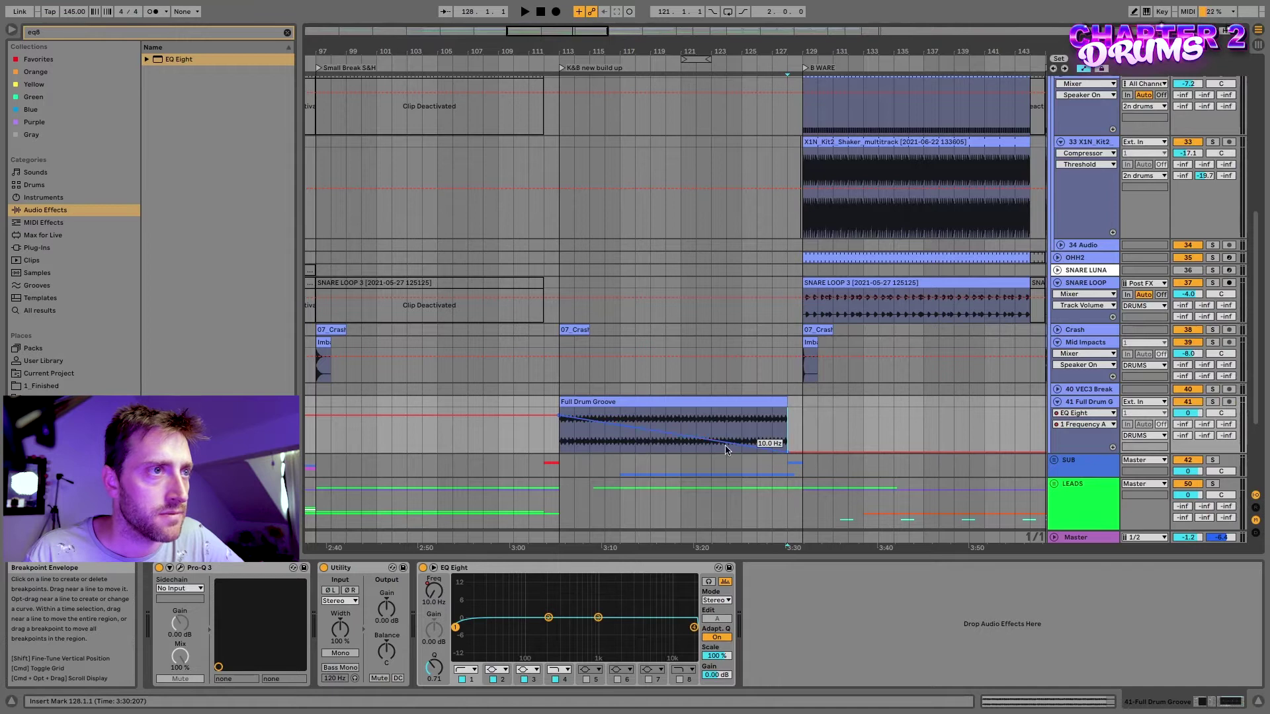
Audition the soloed Full Drum Groove track around bar 121 and raise the filter 4 frequency automation slightly at bar 113.
{"action": "left_click", "coordinate": [572, 406]}
{"action": "key", "text": "space"}
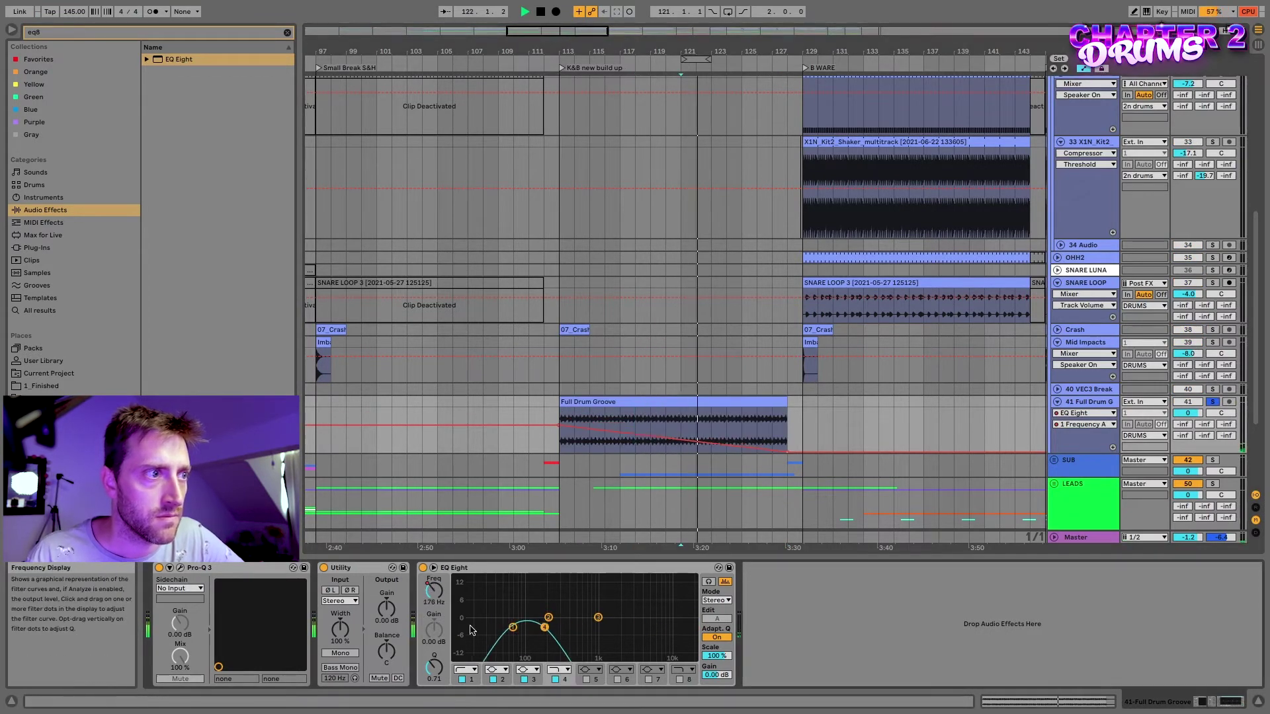
{"action": "right_click", "coordinate": [433, 592]}
{"action": "left_click", "coordinate": [462, 601]}
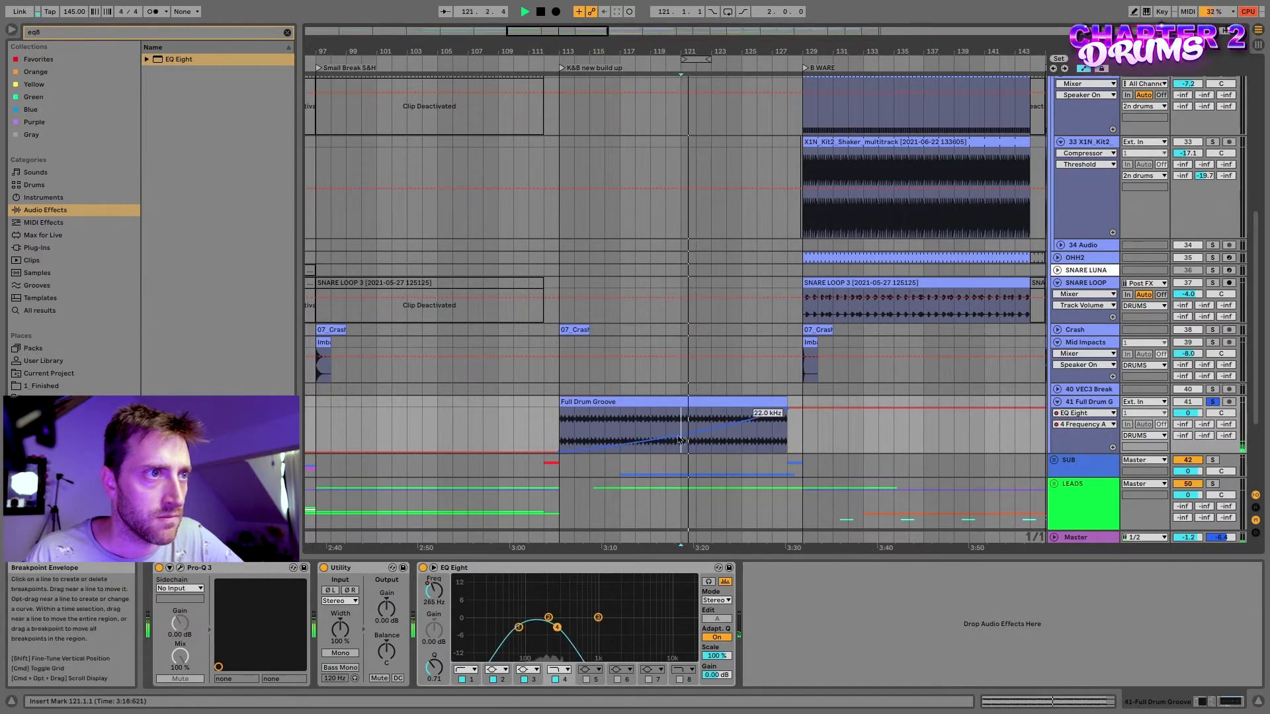
{"action": "left_click_drag", "start_coordinate": [559, 453], "coordinate": [559, 446]}
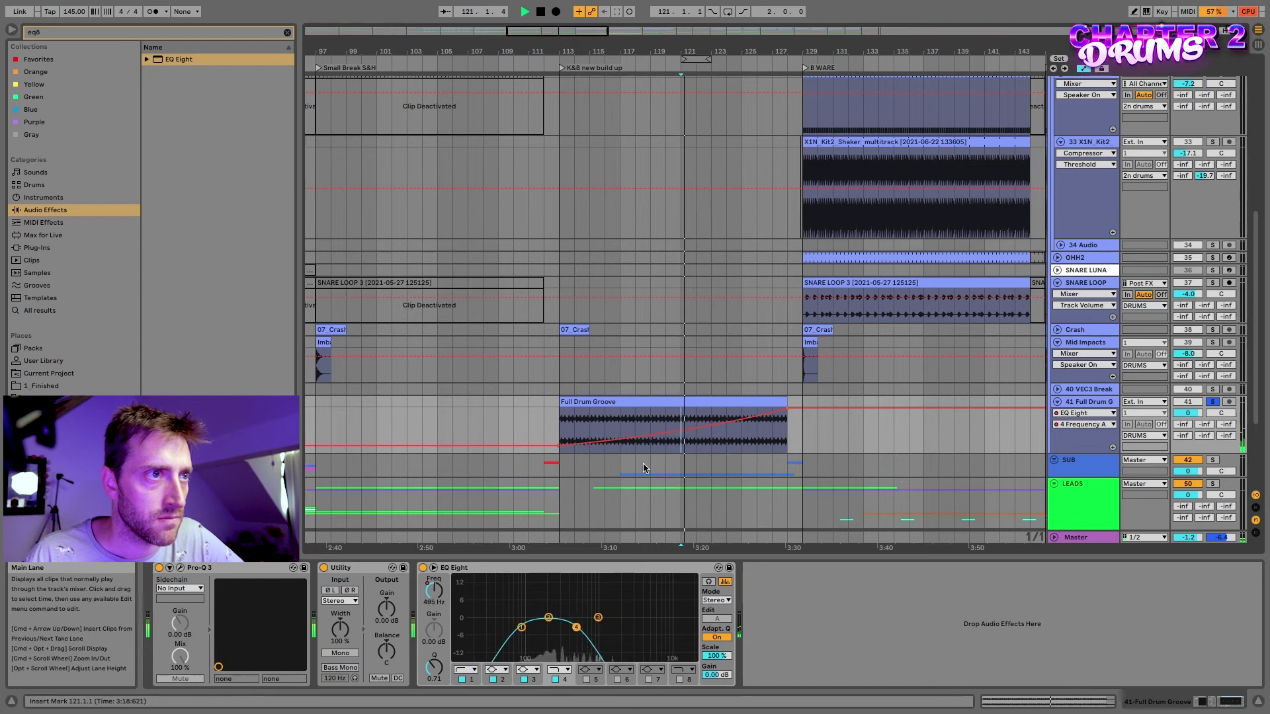
{"action": "key", "text": "space"}
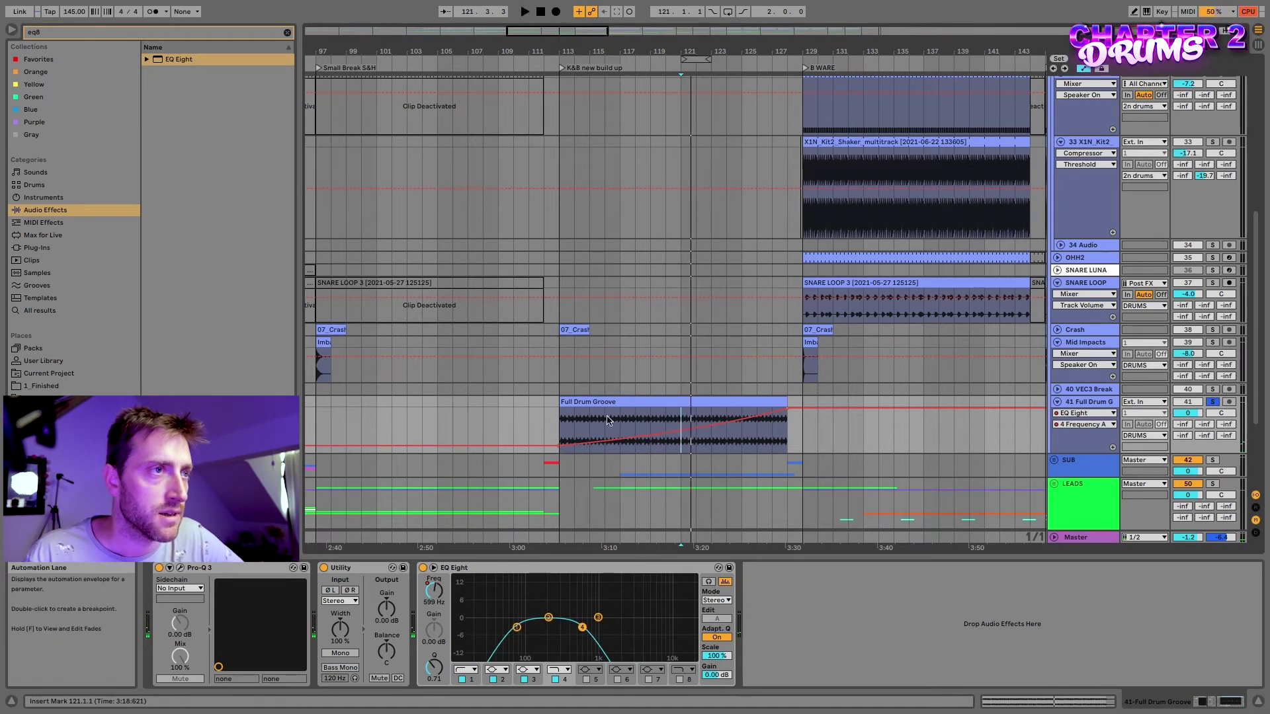
Add a fade-in of about four bars to the start of the Full Drum Groove clip and turn off the track's solo.
{"action": "left_click_drag", "start_coordinate": [570, 424], "coordinate": [584, 422]}
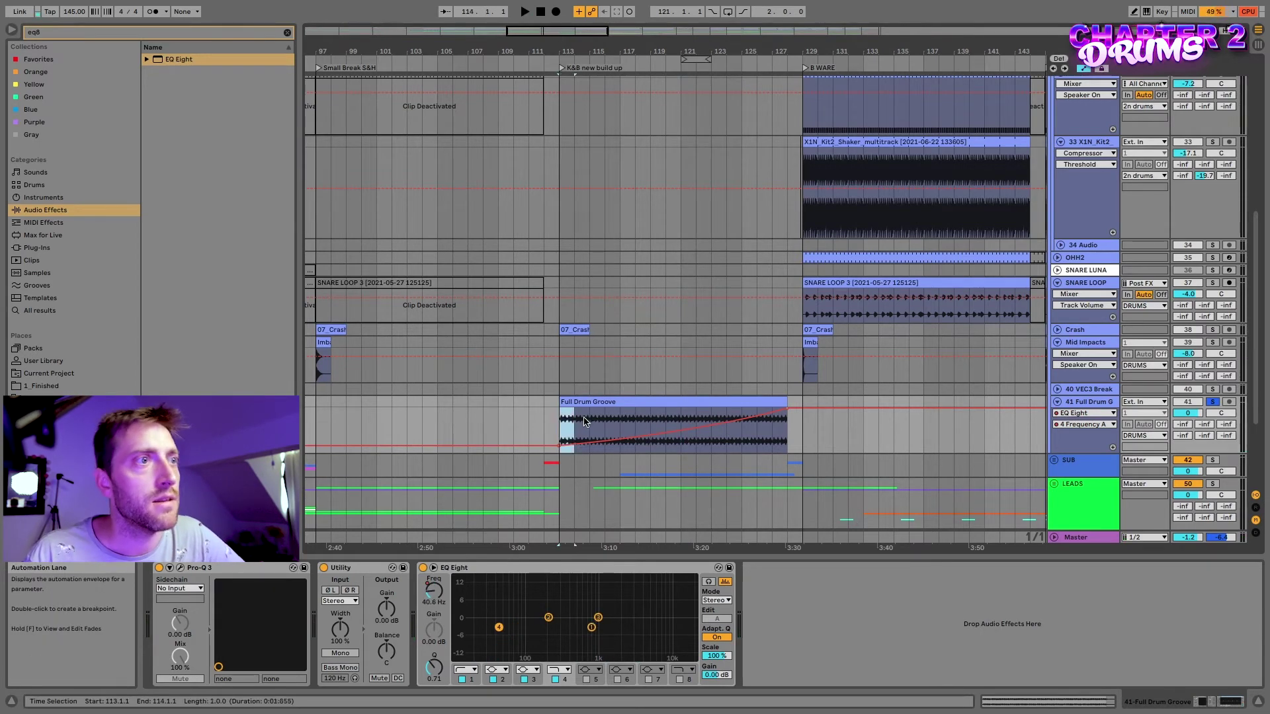
{"action": "left_click", "coordinate": [619, 423]}
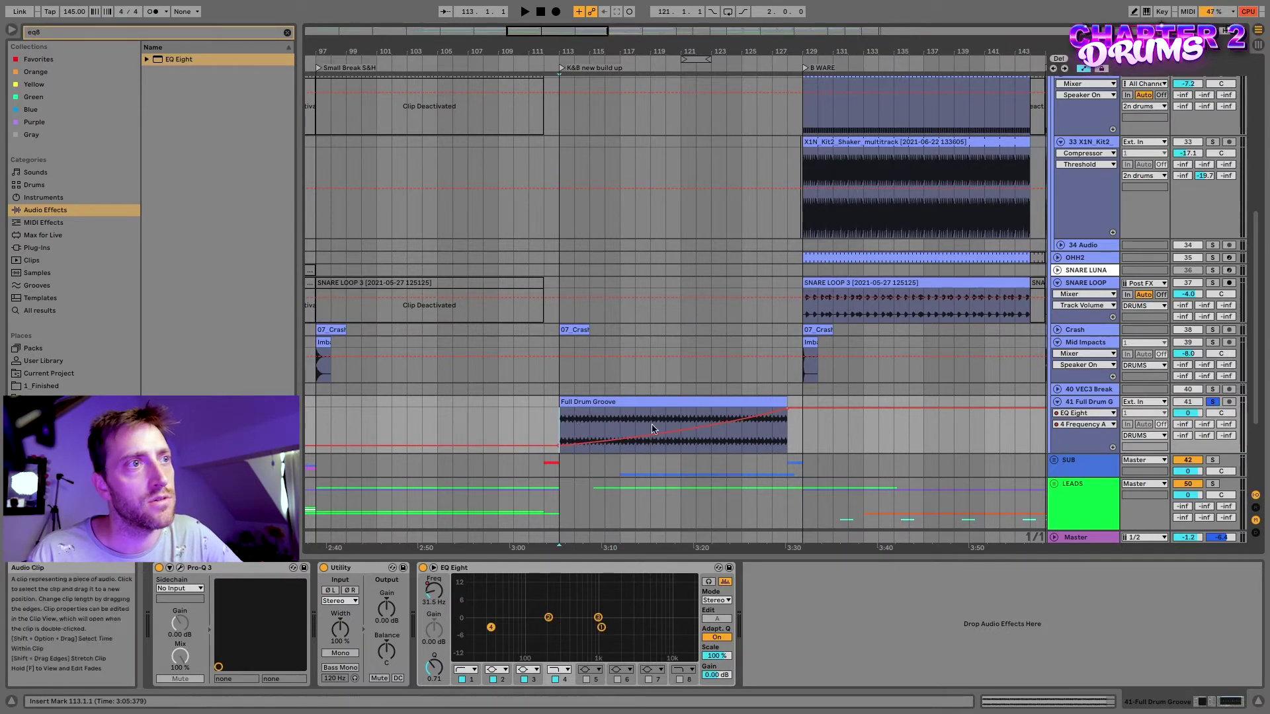
{"action": "key", "text": "a"}
{"action": "left_click", "coordinate": [567, 415]}
{"action": "left_click_drag", "start_coordinate": [568, 415], "coordinate": [631, 415]}
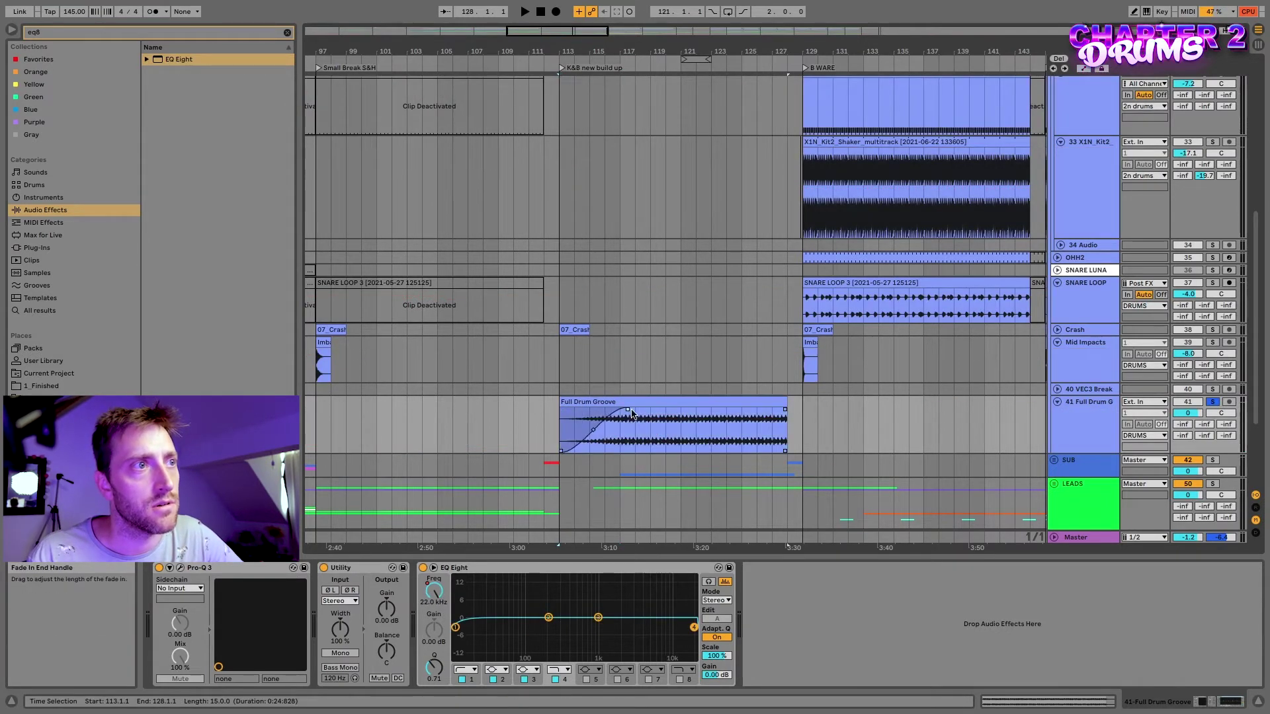
{"action": "left_click", "coordinate": [591, 436]}
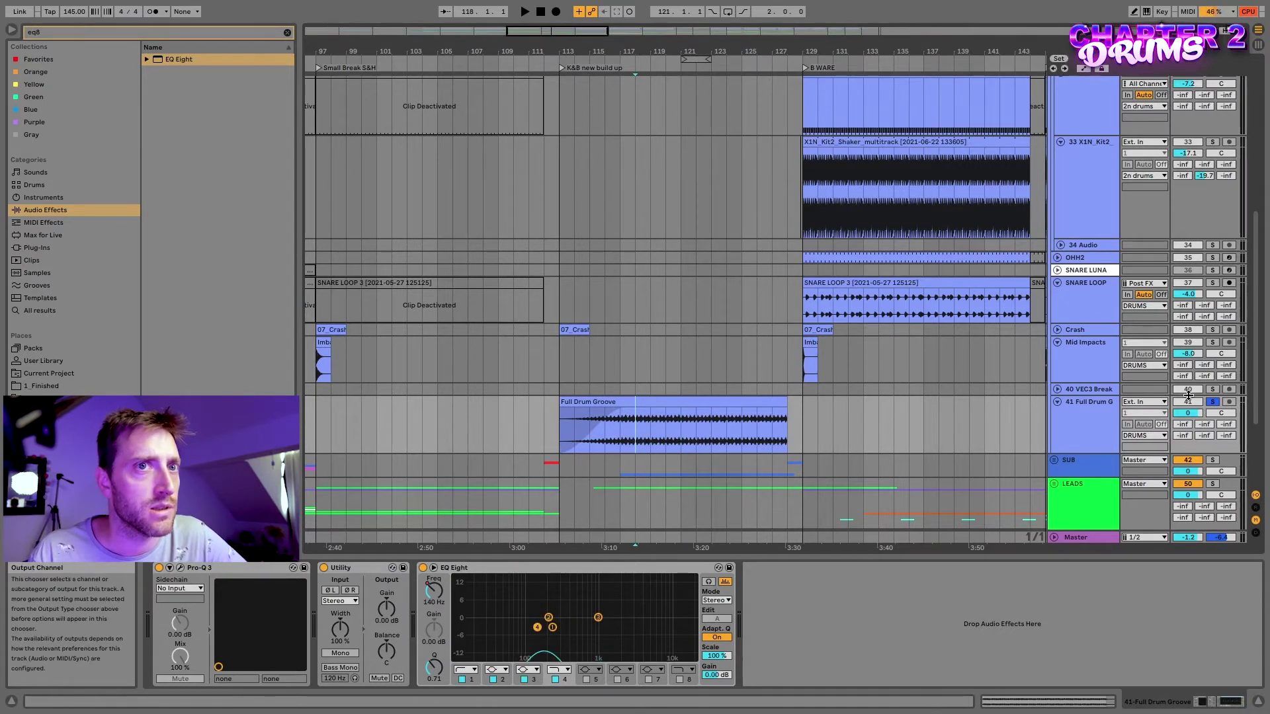
{"action": "left_click", "coordinate": [1213, 401]}
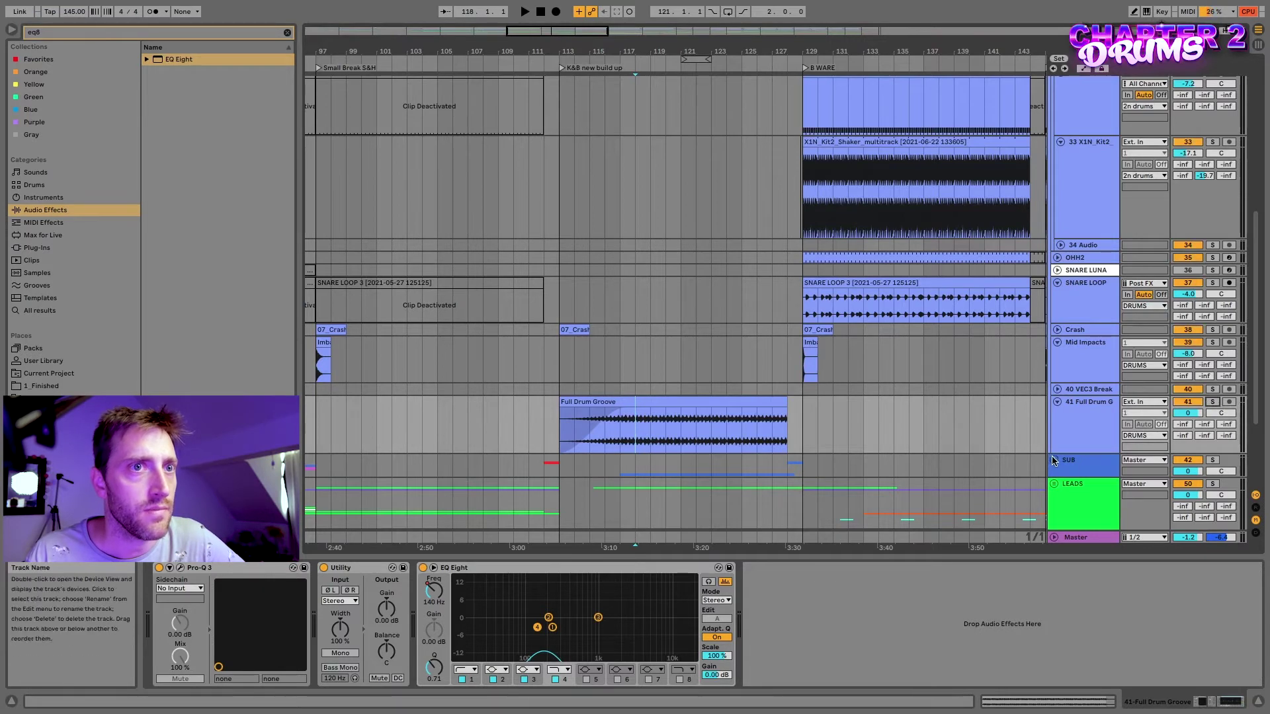
Switch the EQ Eight on the SUB group's 49 SNARE LOO track off and back on, and mute that track.
{"action": "scroll", "coordinate": [873, 421], "scroll_direction": "down", "scroll_amount": 8}
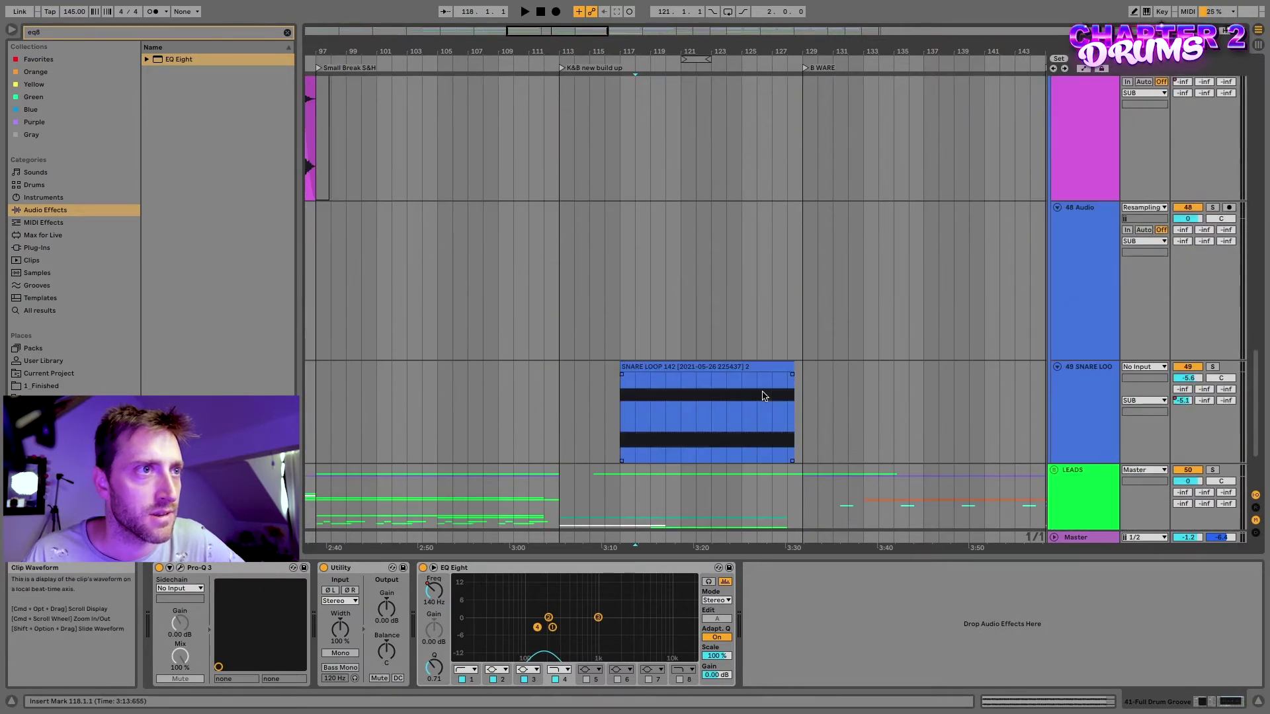
{"action": "left_click", "coordinate": [740, 379]}
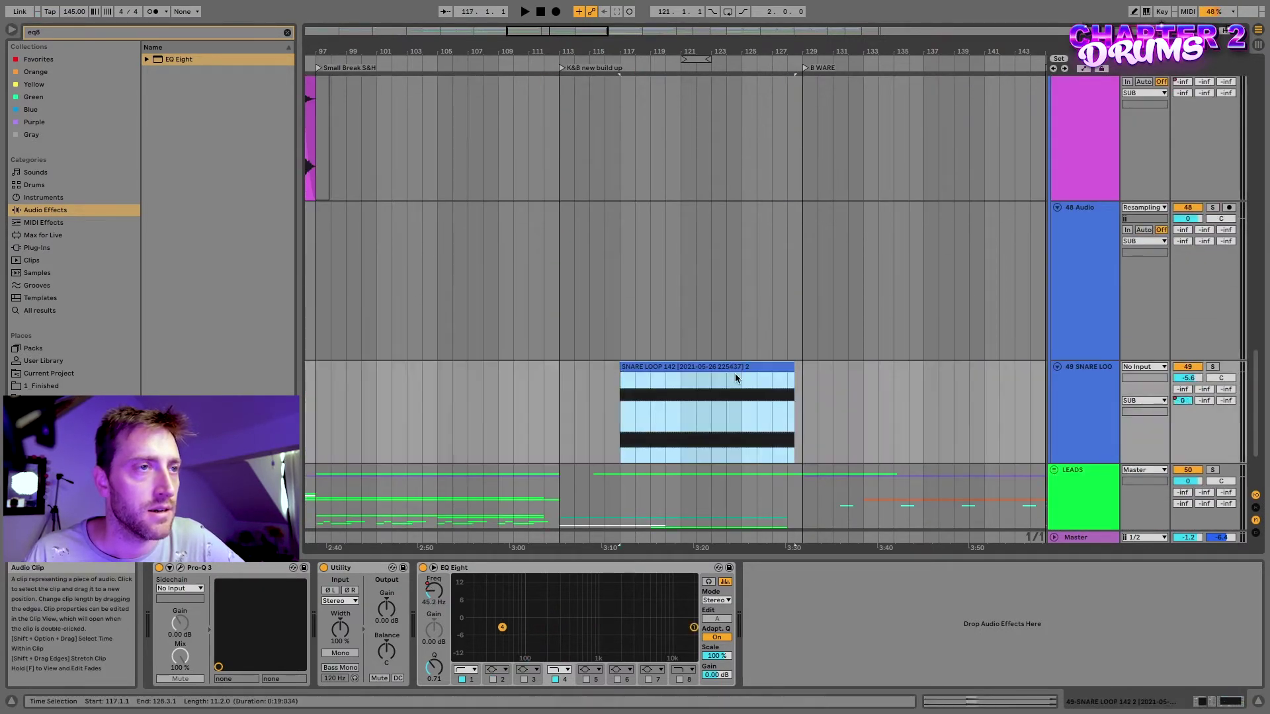
{"action": "key", "text": "z"}
{"action": "key", "text": "x"}
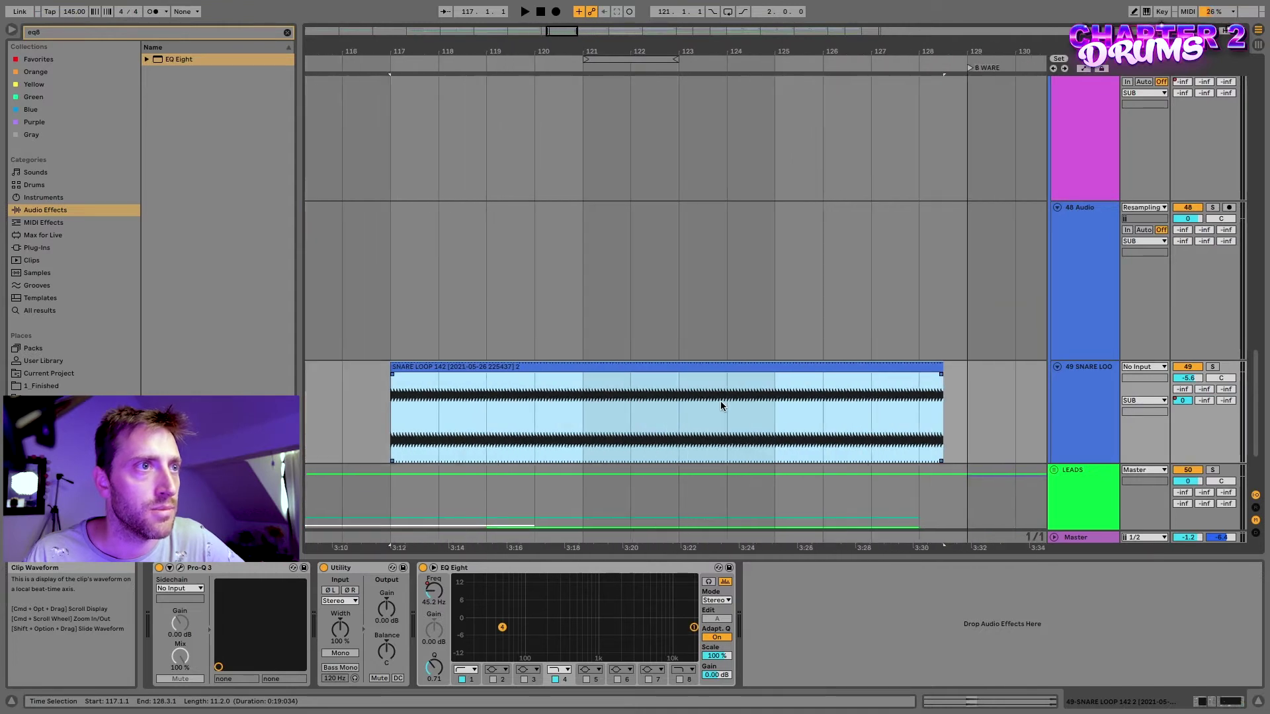
{"action": "left_click", "coordinate": [423, 569]}
{"action": "left_click", "coordinate": [693, 429]}
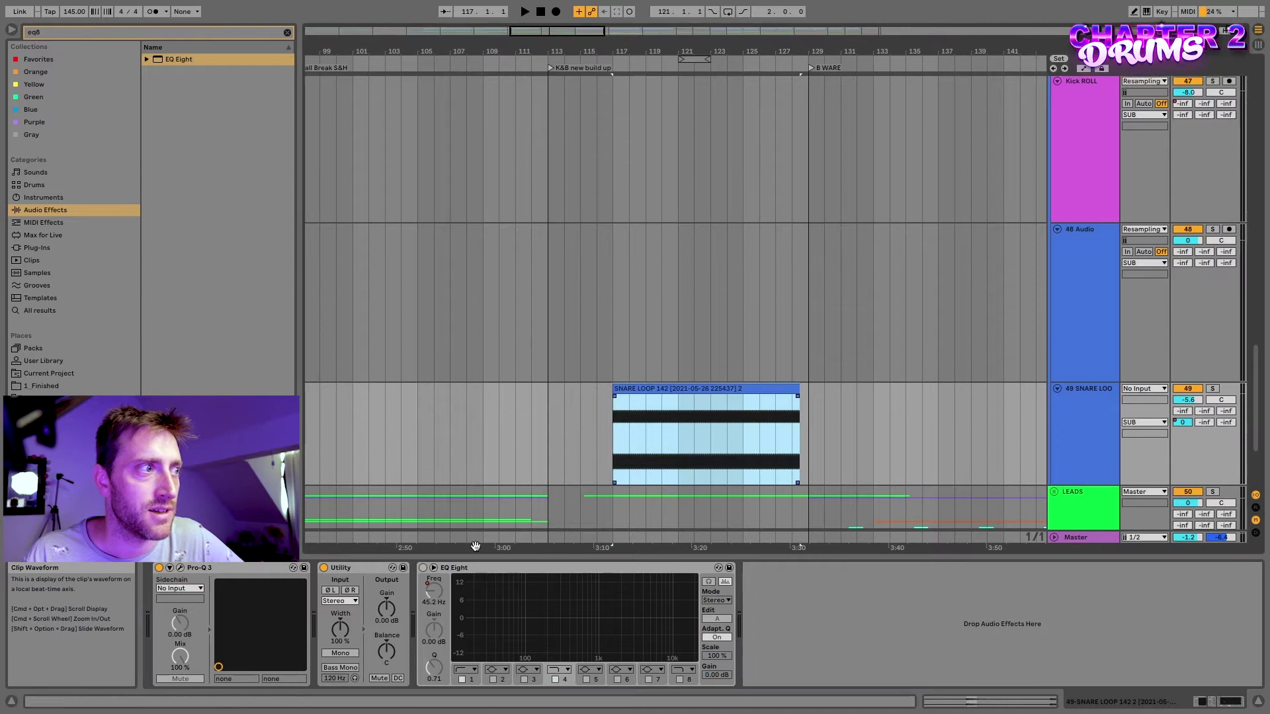
{"action": "left_click", "coordinate": [424, 567]}
{"action": "left_click", "coordinate": [1188, 390]}
Play the build-up from bar 113 into the B WARE section to check the Full Drum Groove in the full mix.
{"action": "scroll", "coordinate": [761, 453], "scroll_direction": "up", "scroll_amount": 15}
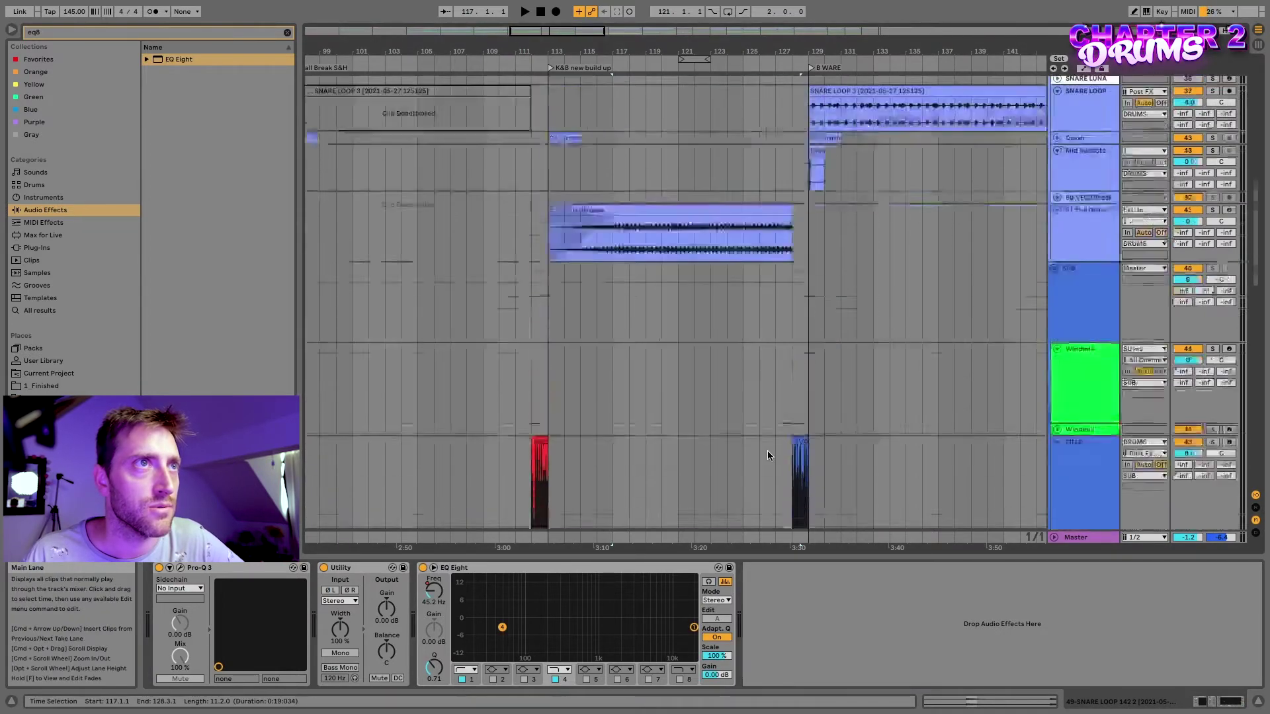
{"action": "scroll", "coordinate": [861, 411], "scroll_direction": "down", "scroll_amount": 1}
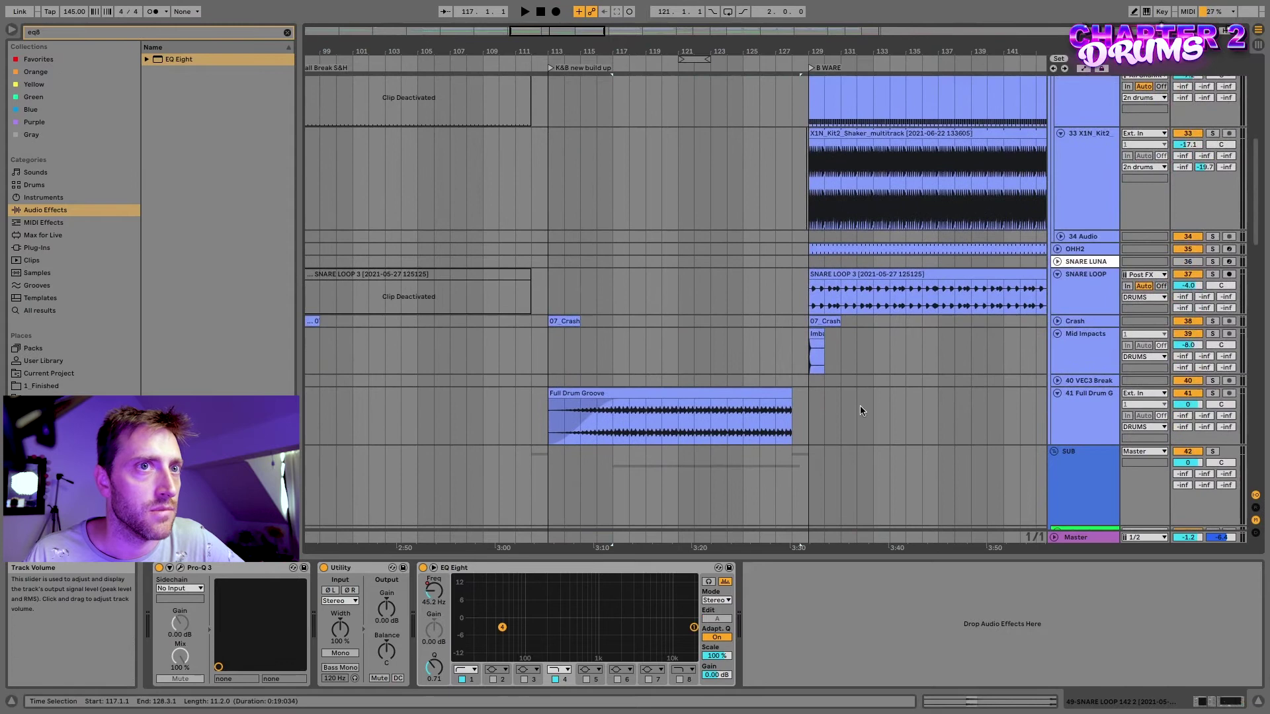
{"action": "left_click", "coordinate": [596, 420]}
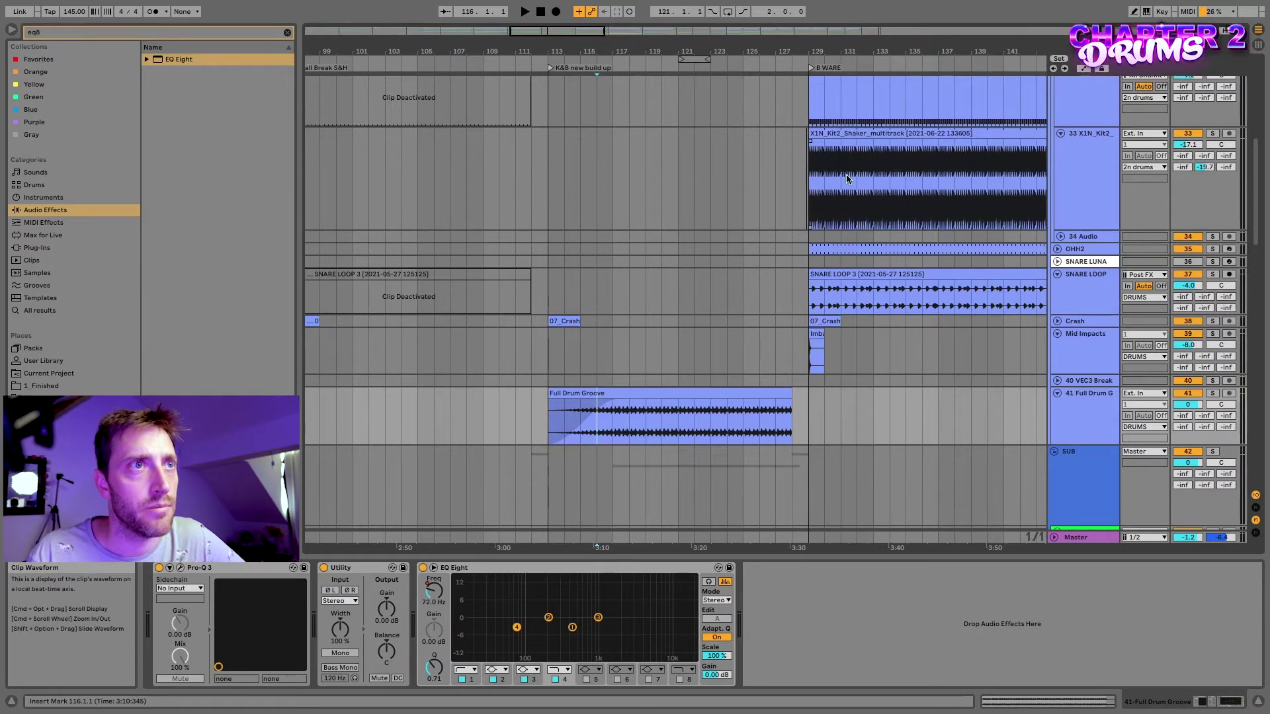
{"action": "left_click", "coordinate": [548, 206]}
{"action": "key", "text": "space"}
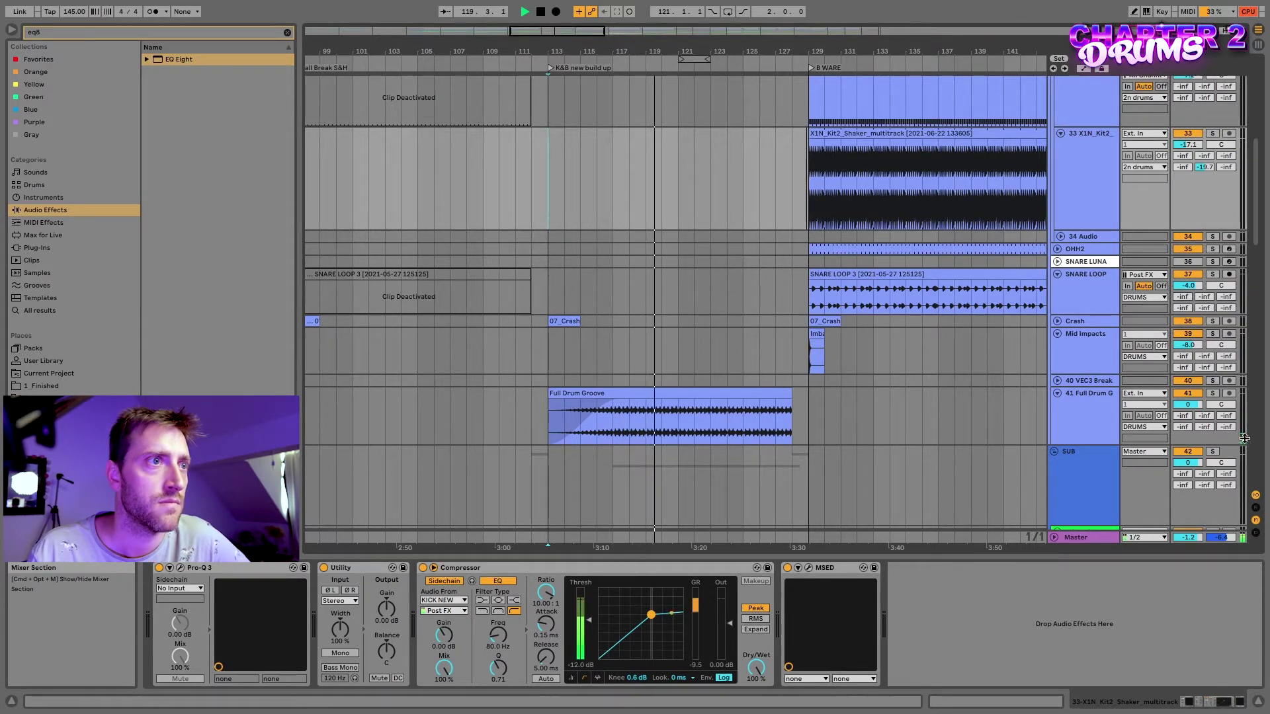
{"action": "left_click", "coordinate": [711, 421]}
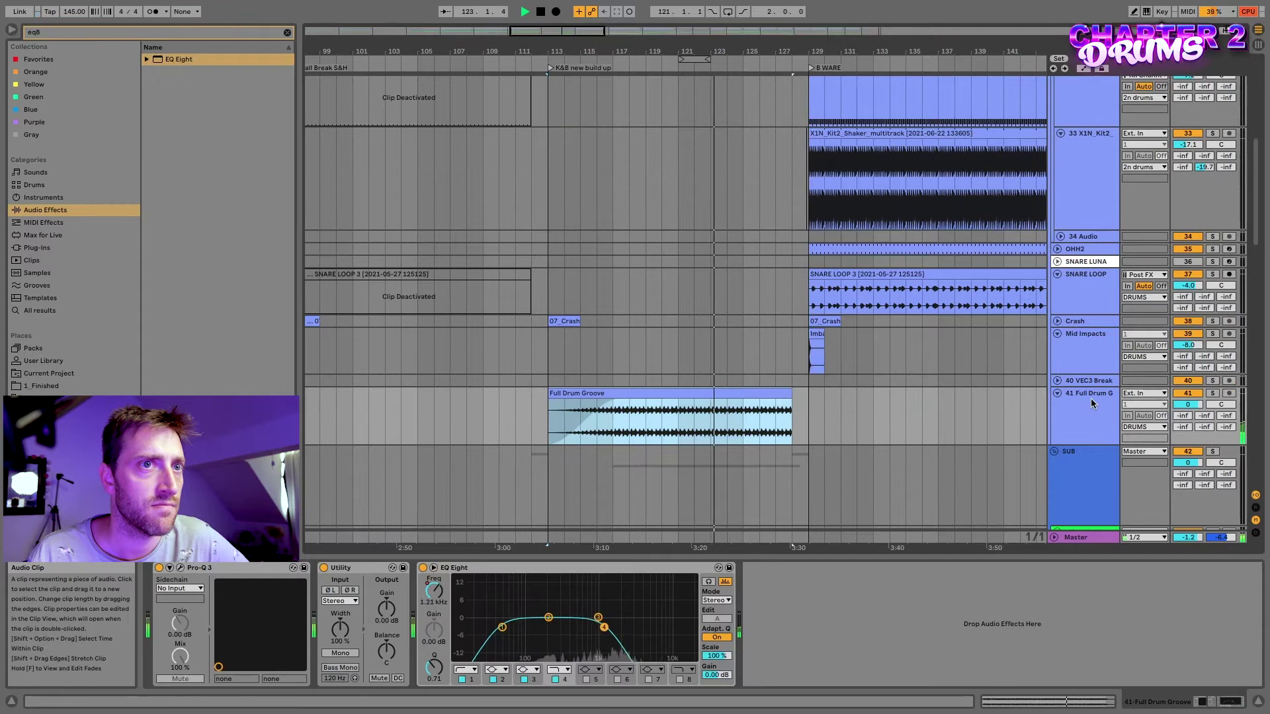
{"action": "scroll", "coordinate": [680, 508], "scroll_direction": "down", "scroll_amount": 1}
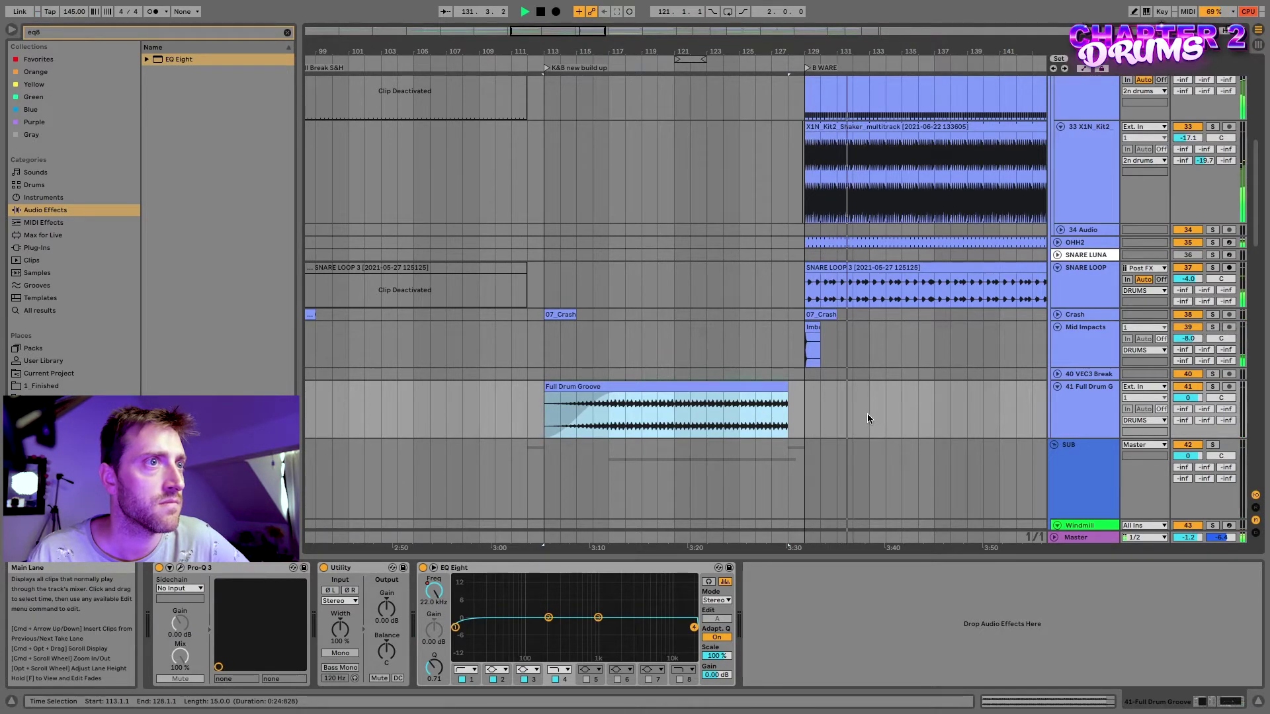
Show the EQ Eight Output Gain automation on the Full Drum Groove track.
{"action": "scroll", "coordinate": [823, 403], "scroll_direction": "right", "scroll_amount": 2}
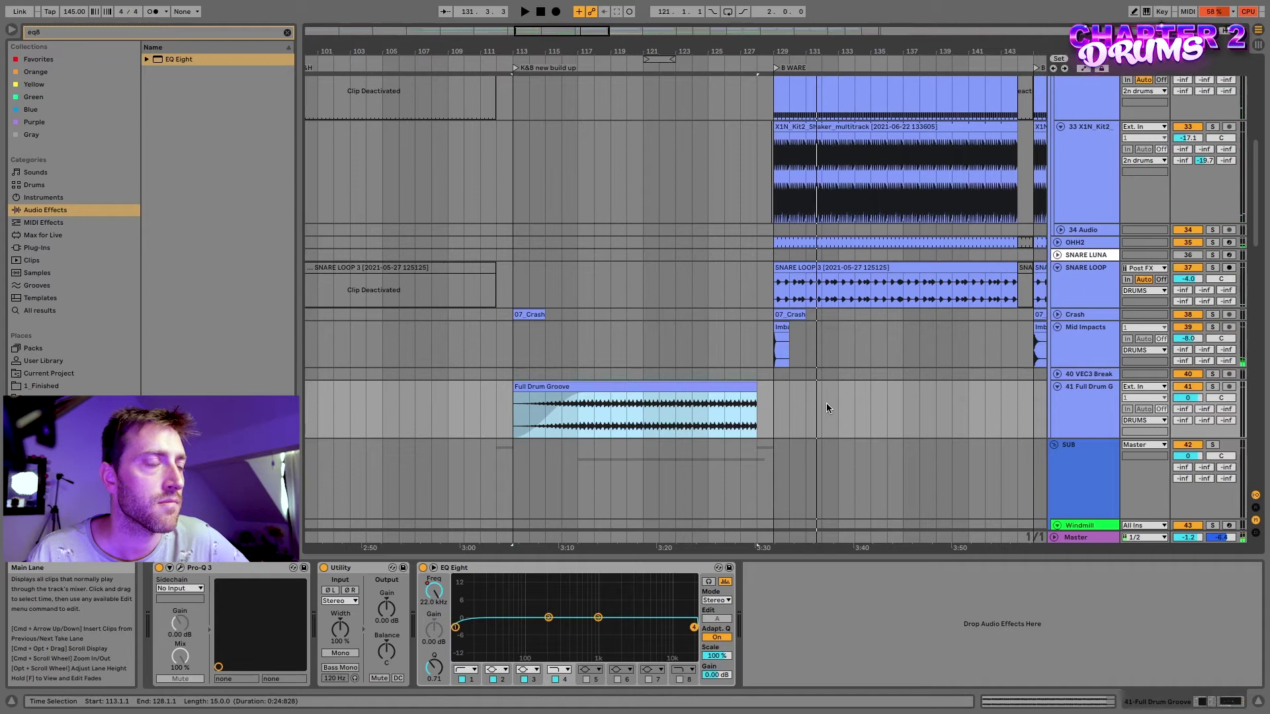
{"action": "scroll", "coordinate": [827, 404], "scroll_direction": "up", "scroll_amount": 1}
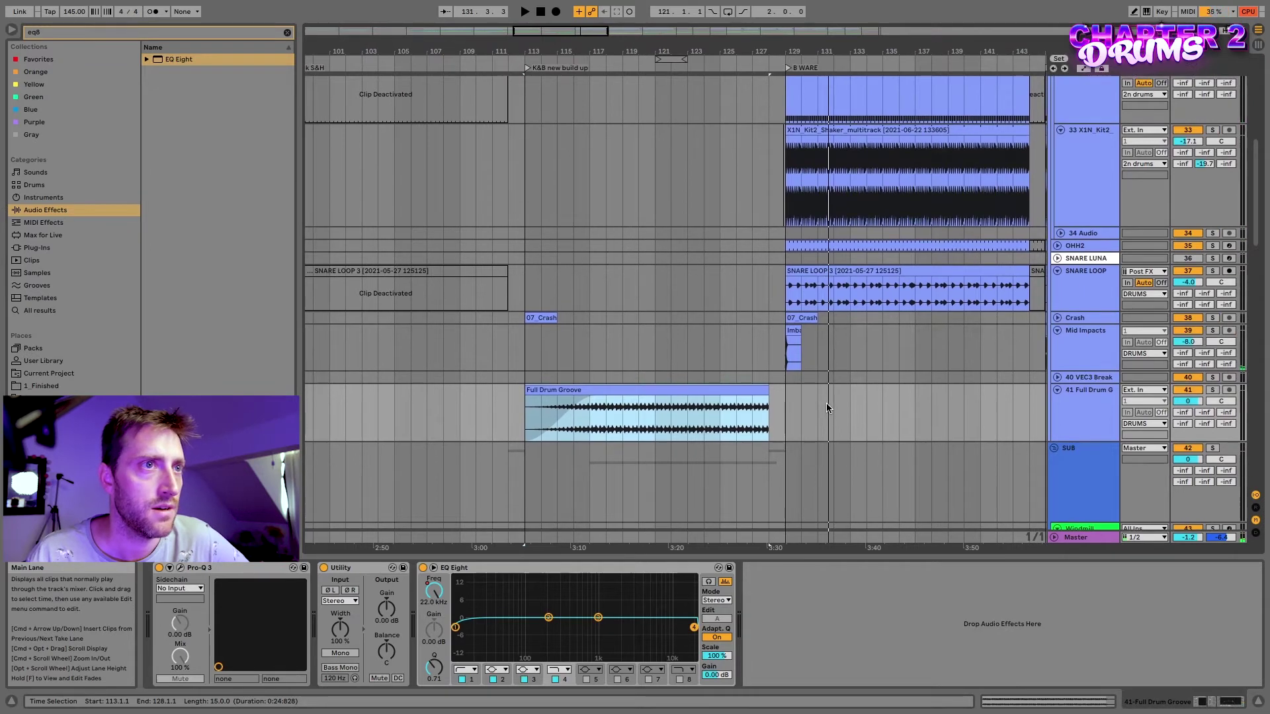
{"action": "scroll", "coordinate": [710, 419], "scroll_direction": "left", "scroll_amount": 1}
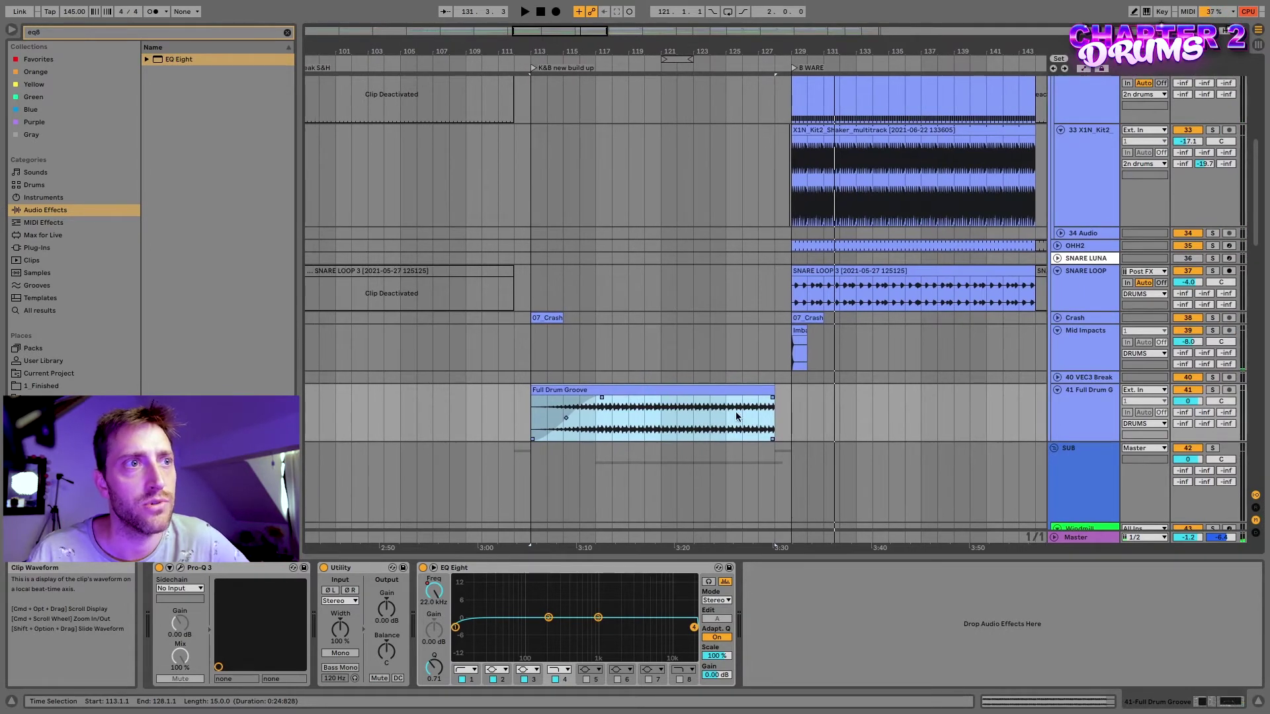
{"action": "scroll", "coordinate": [724, 423], "scroll_direction": "up", "scroll_amount": 1}
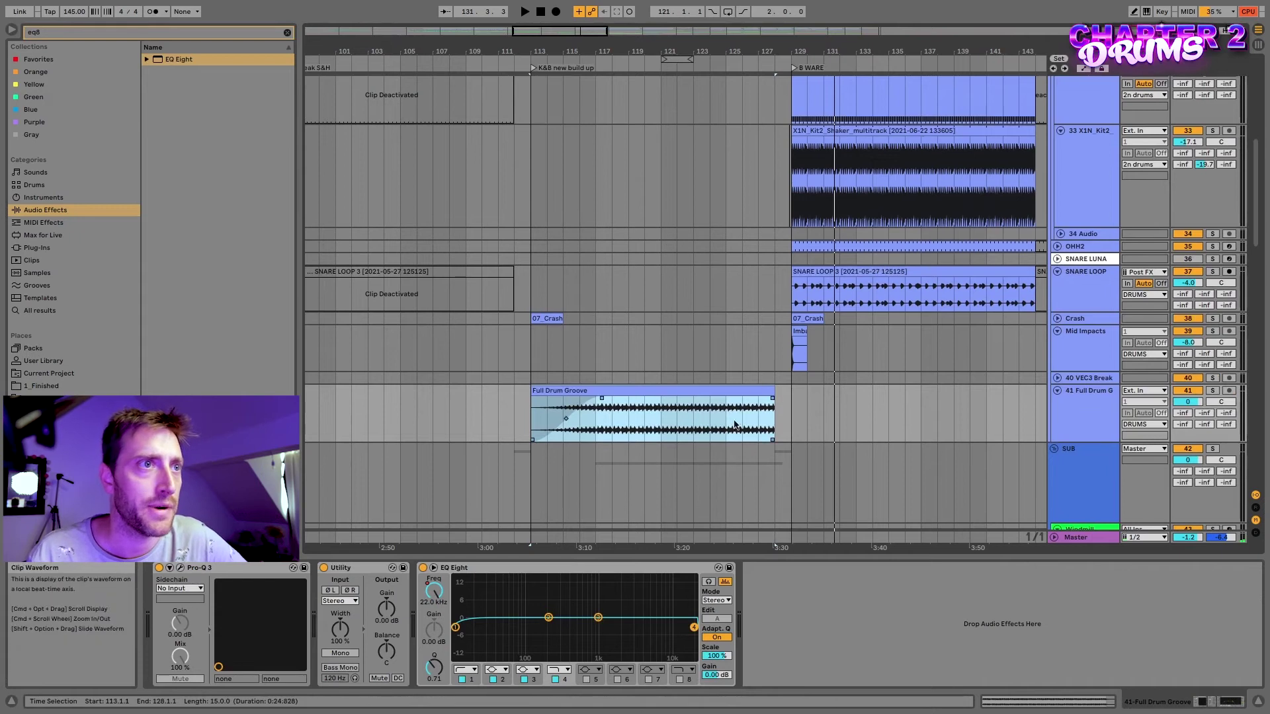
{"action": "scroll", "coordinate": [732, 408], "scroll_direction": "down", "scroll_amount": 2}
{"action": "scroll", "coordinate": [732, 409], "scroll_direction": "left", "scroll_amount": 3}
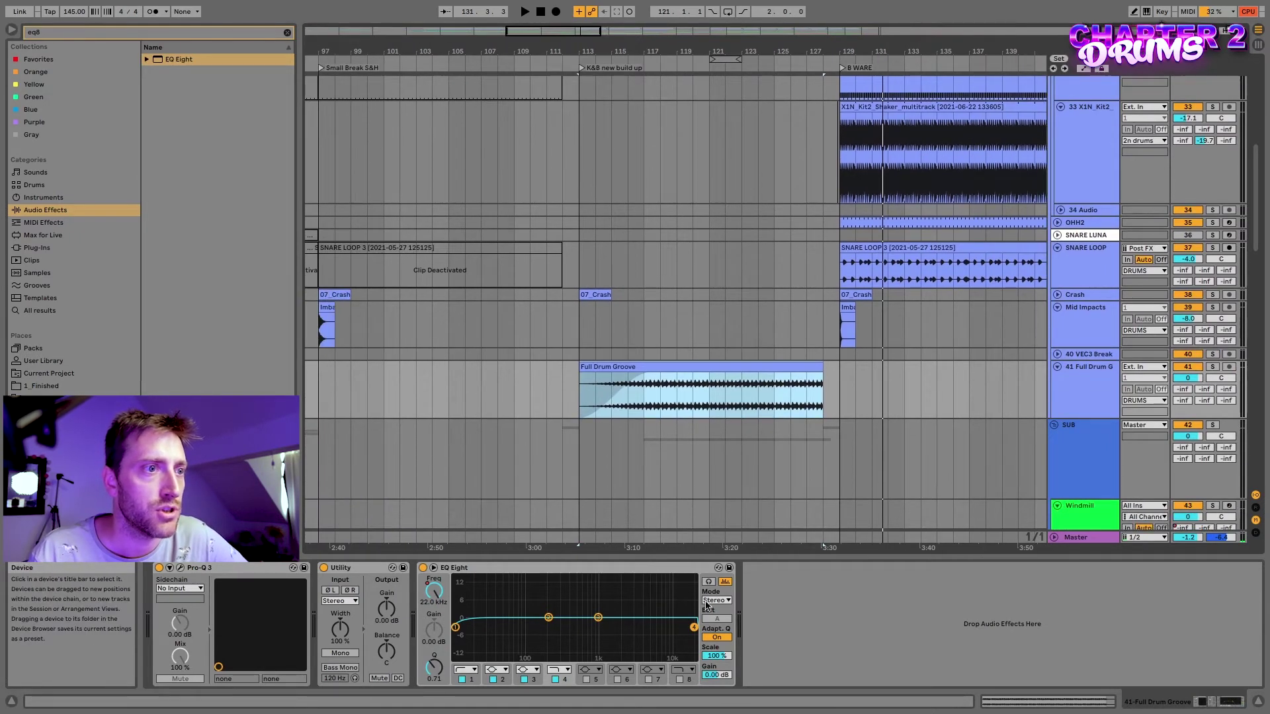
{"action": "right_click", "coordinate": [717, 676]}
{"action": "left_click", "coordinate": [750, 622]}
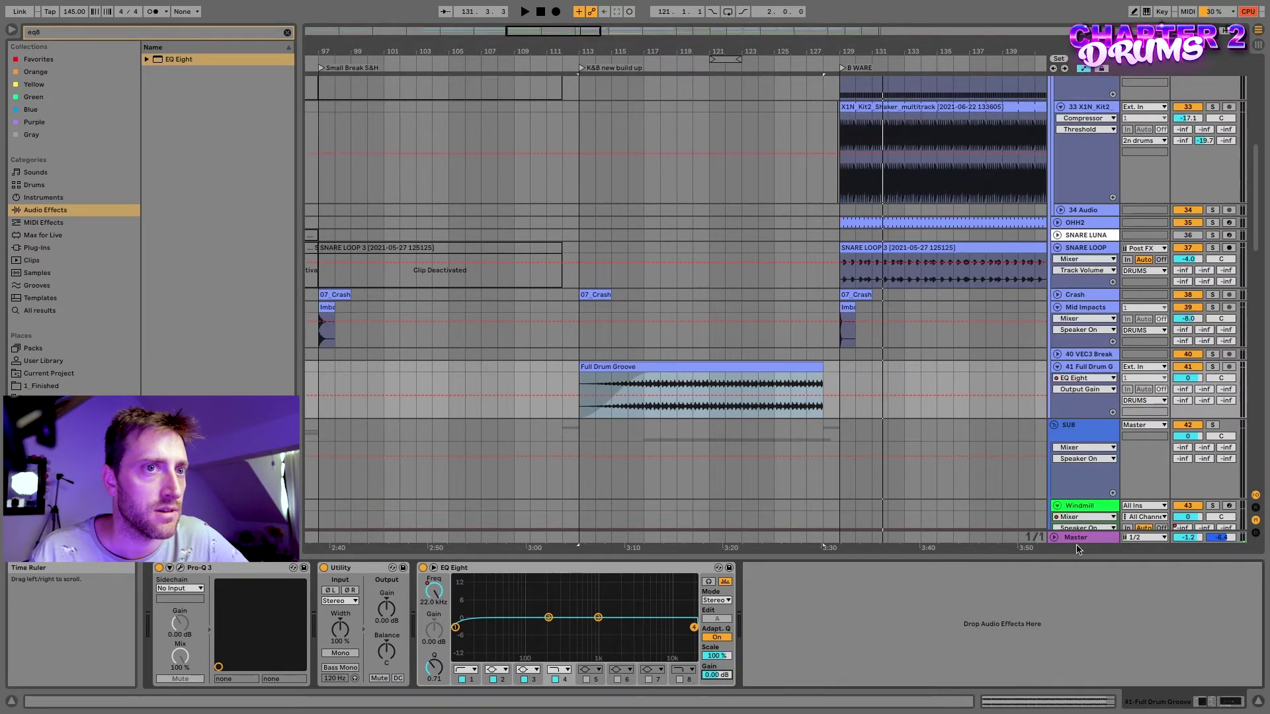
Open the SPAN spectrum analyser from the Master track's device chain.
{"action": "left_click", "coordinate": [1086, 538]}
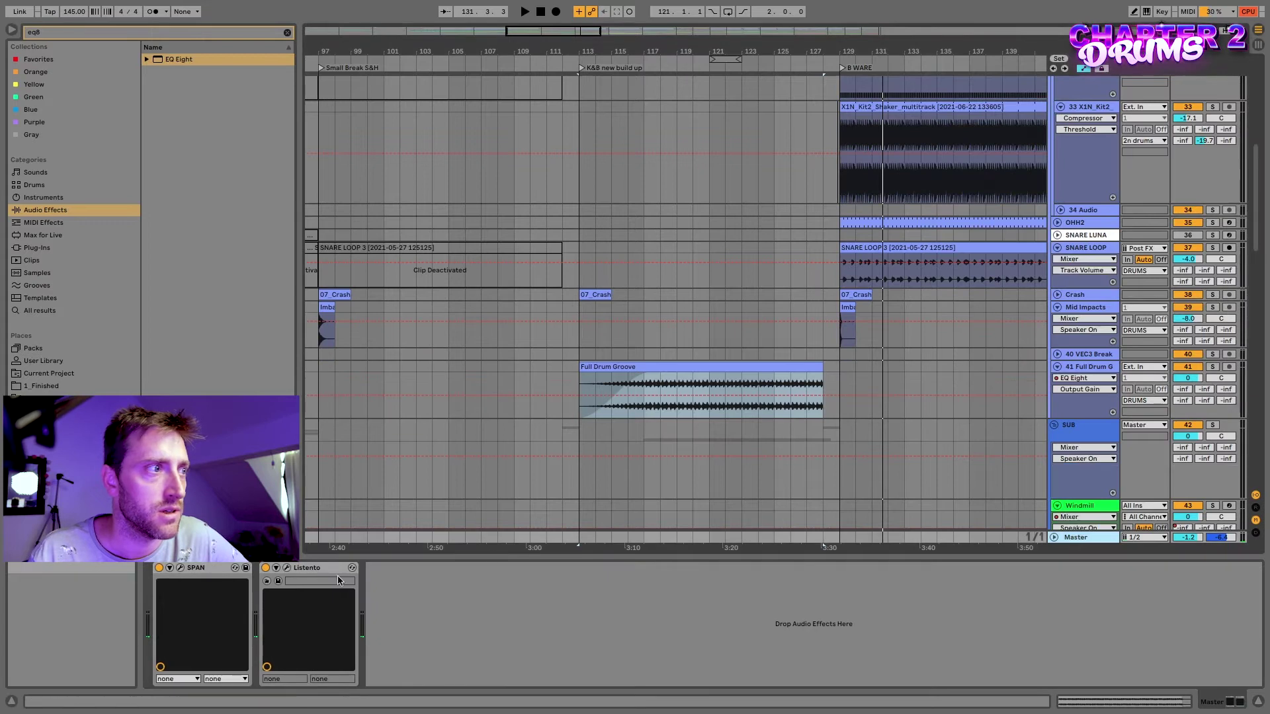
{"action": "left_click", "coordinate": [180, 568]}
{"action": "scroll", "coordinate": [694, 363], "scroll_direction": "up", "scroll_amount": 1}
{"action": "scroll", "coordinate": [692, 379], "scroll_direction": "left", "scroll_amount": 2}
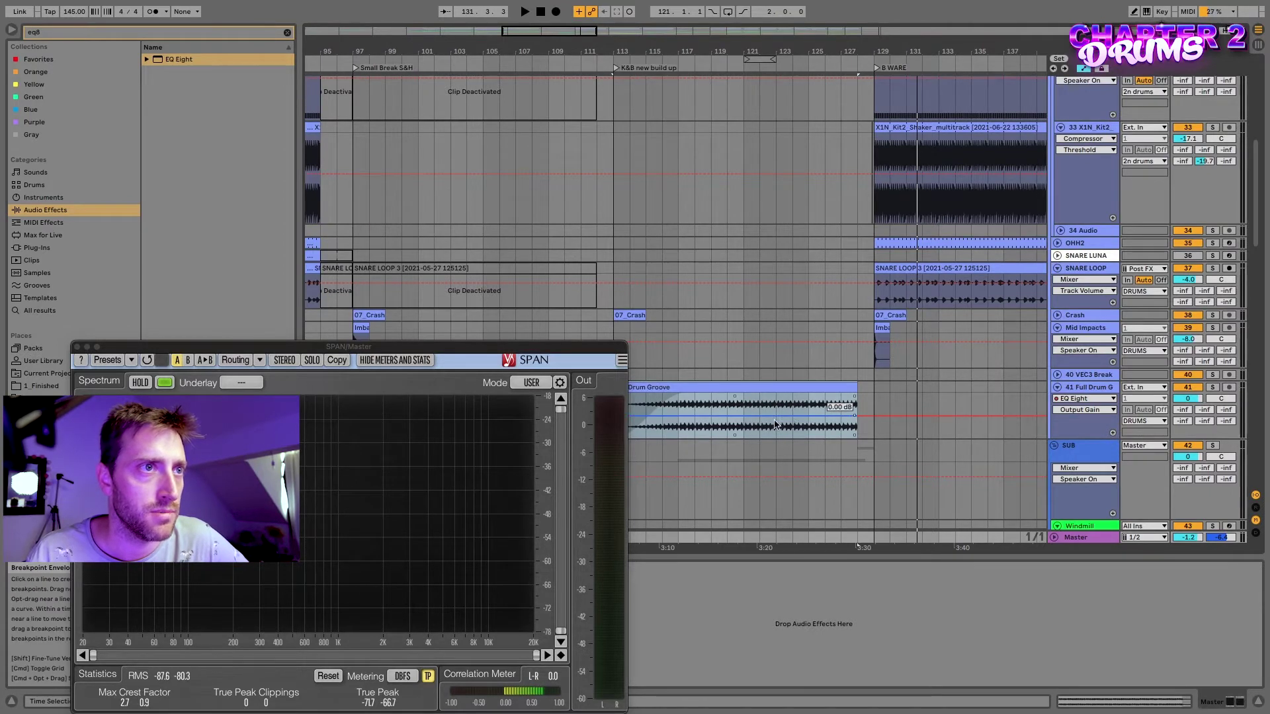
Add an Output Gain breakpoint at the Full Drum Groove clip's end, then solo the track and play it from bar 121.
{"action": "left_click", "coordinate": [850, 419]}
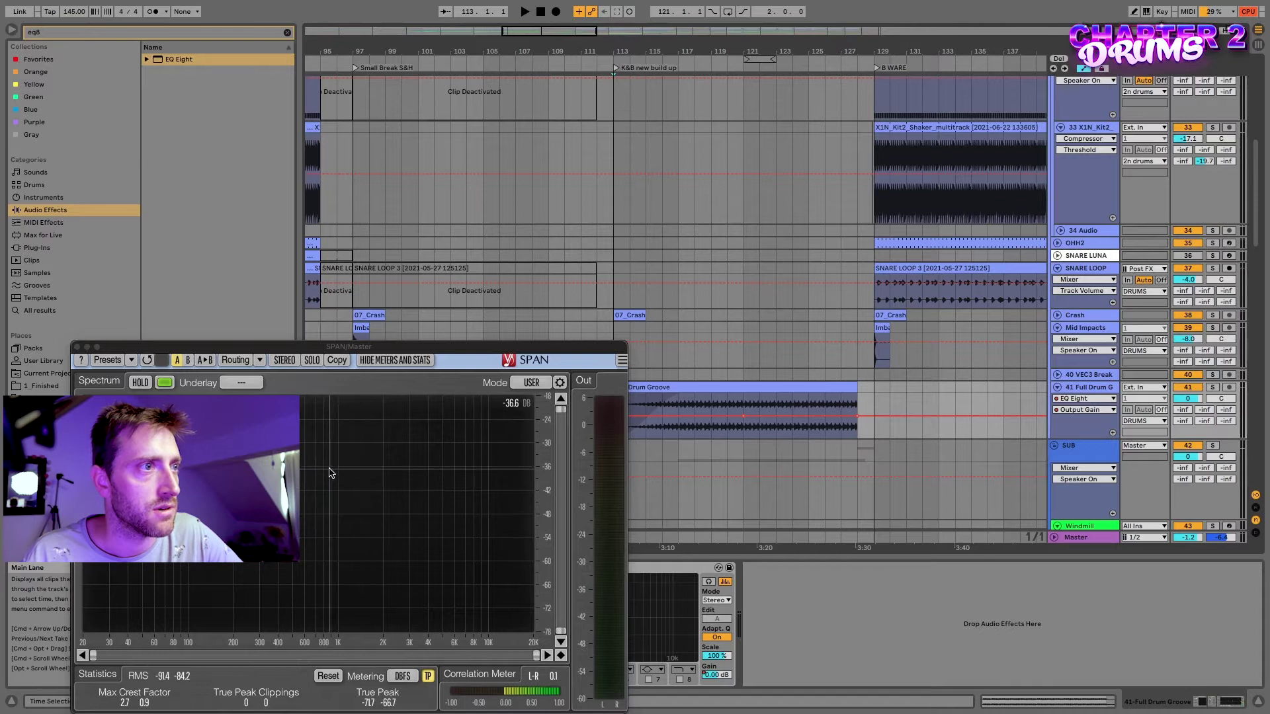
{"action": "left_click", "coordinate": [1213, 387]}
{"action": "key", "text": "space"}
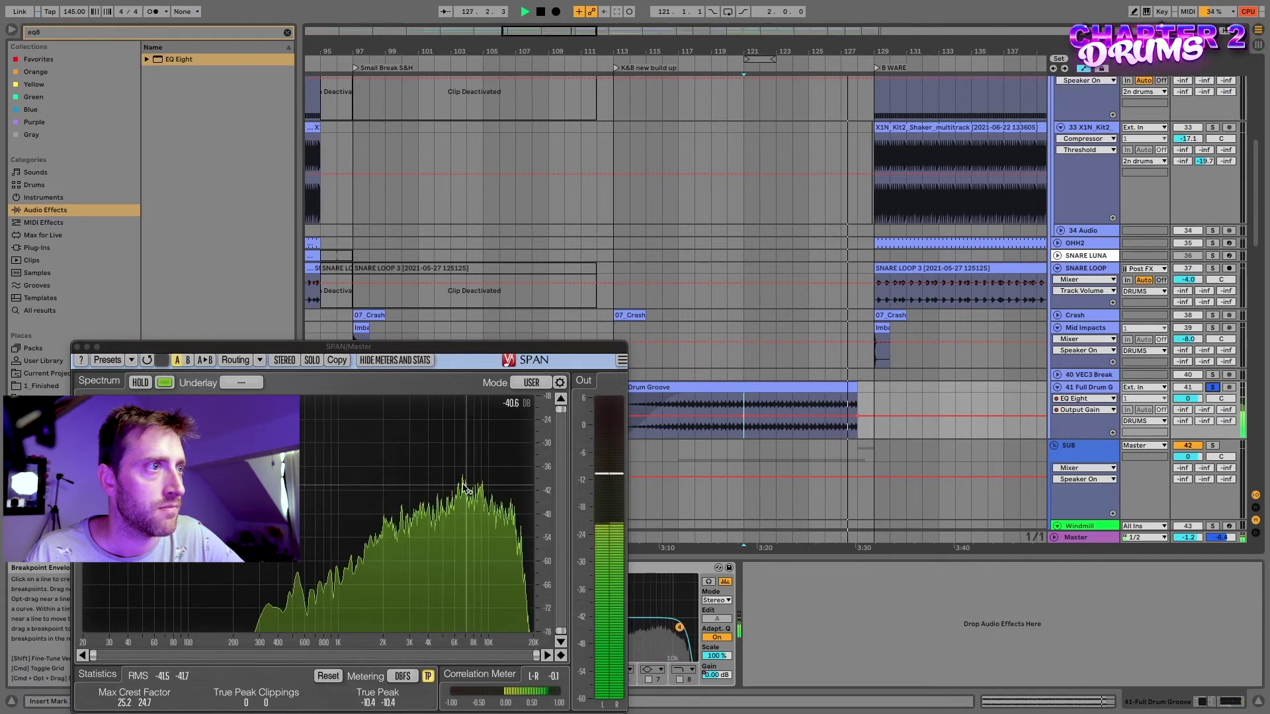
{"action": "key", "text": "space"}
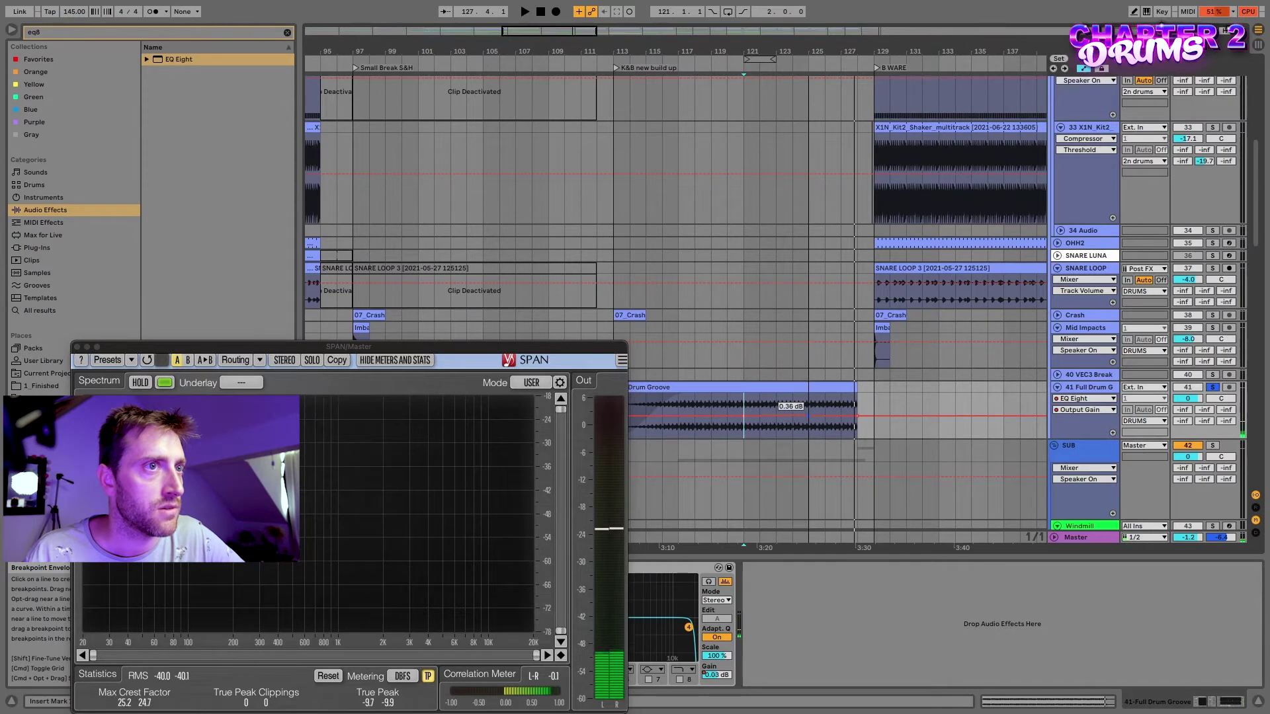
Try an Output Gain automation rise to about 5 dB near bar 126 and audition the soloed Full Drum Groove against SPAN.
{"action": "left_click_drag", "start_coordinate": [808, 405], "coordinate": [825, 404]}
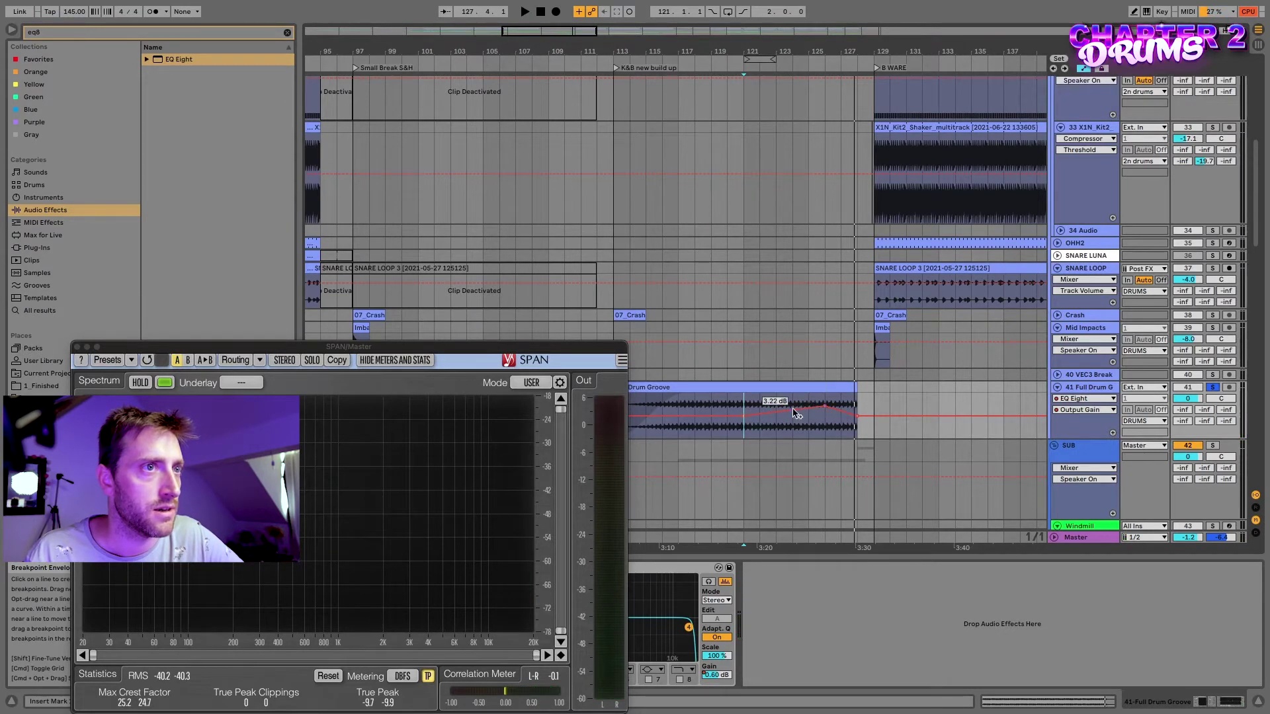
{"action": "key", "text": "space"}
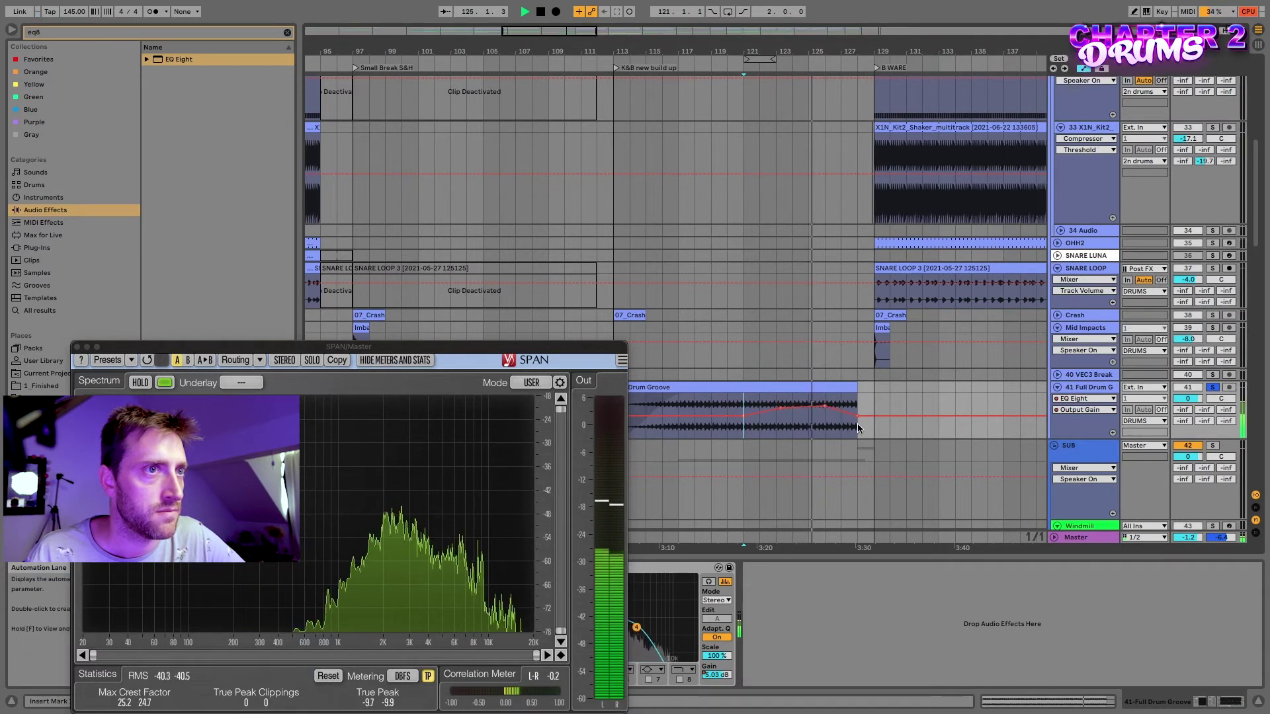
{"action": "left_click", "coordinate": [783, 408]}
{"action": "key", "text": "space"}
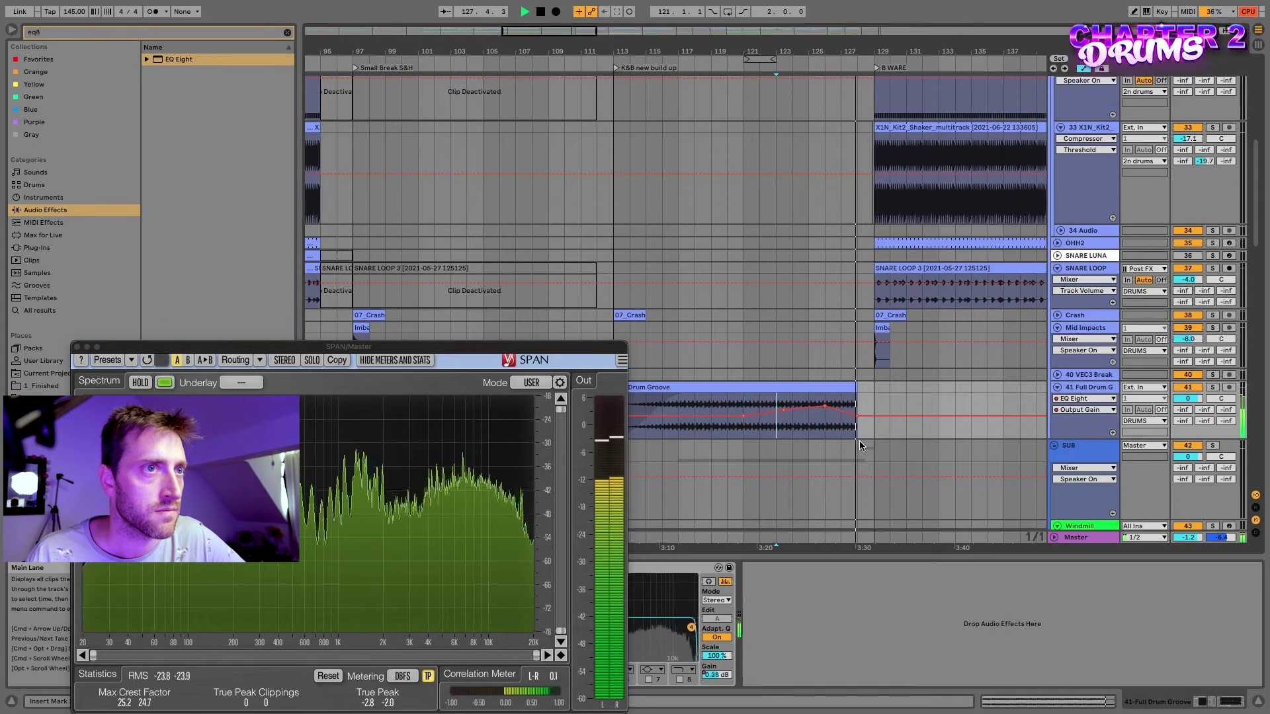
{"action": "key", "text": "space"}
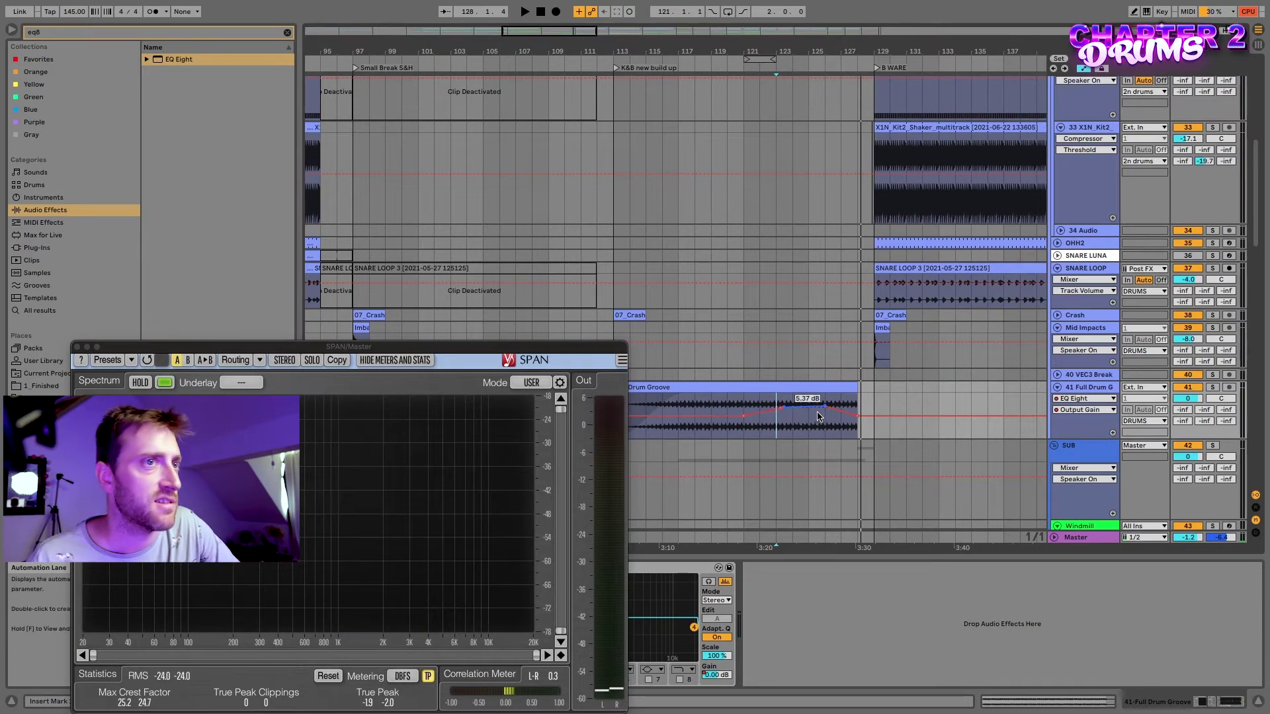
Remove the Output Gain breakpoints from the Full Drum Groove track and close the SPAN window.
{"action": "left_click", "coordinate": [825, 406]}
{"action": "left_click", "coordinate": [784, 407]}
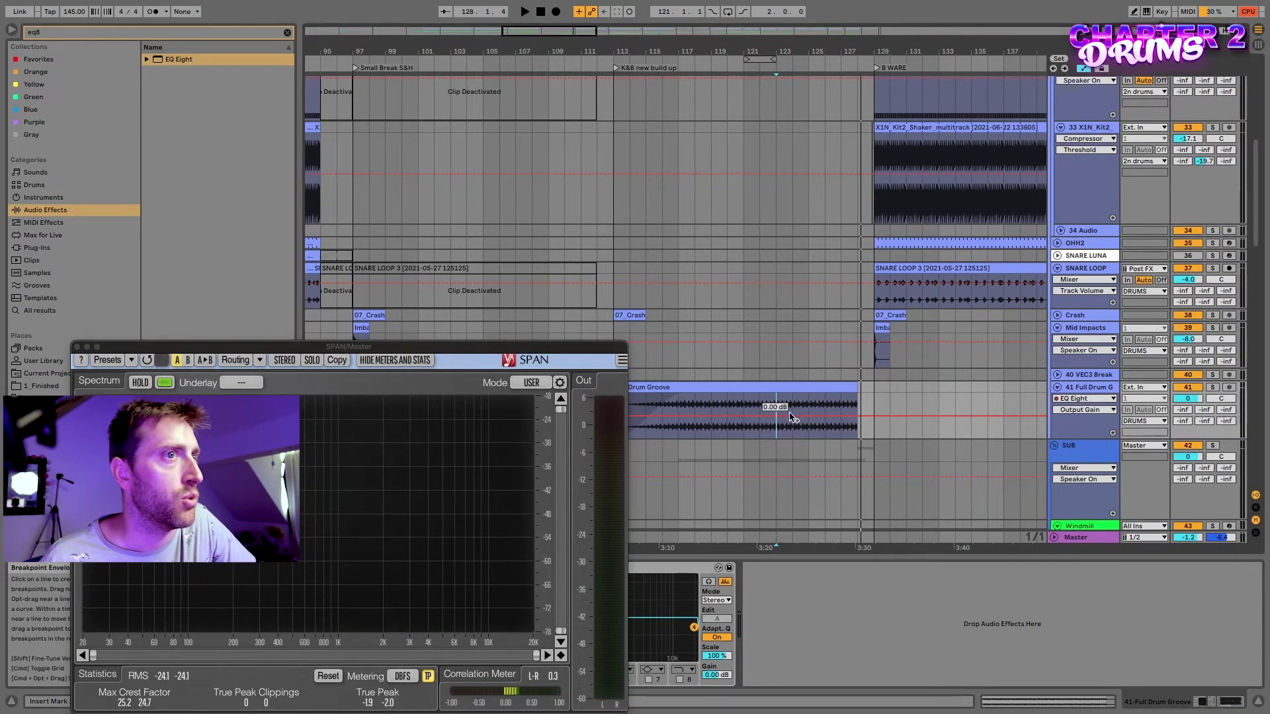
{"action": "scroll", "coordinate": [787, 419], "scroll_direction": "up", "scroll_amount": 1}
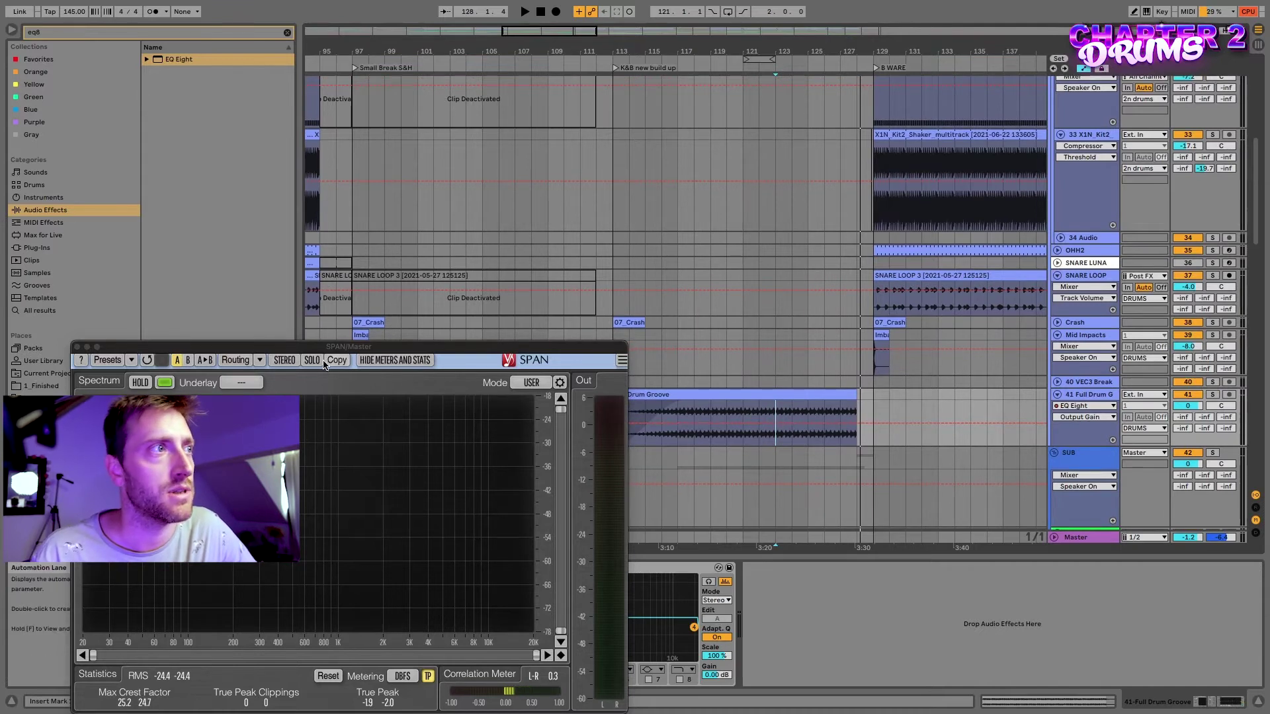
{"action": "left_click_drag", "start_coordinate": [293, 346], "coordinate": [415, 295]}
{"action": "left_click", "coordinate": [199, 294]}
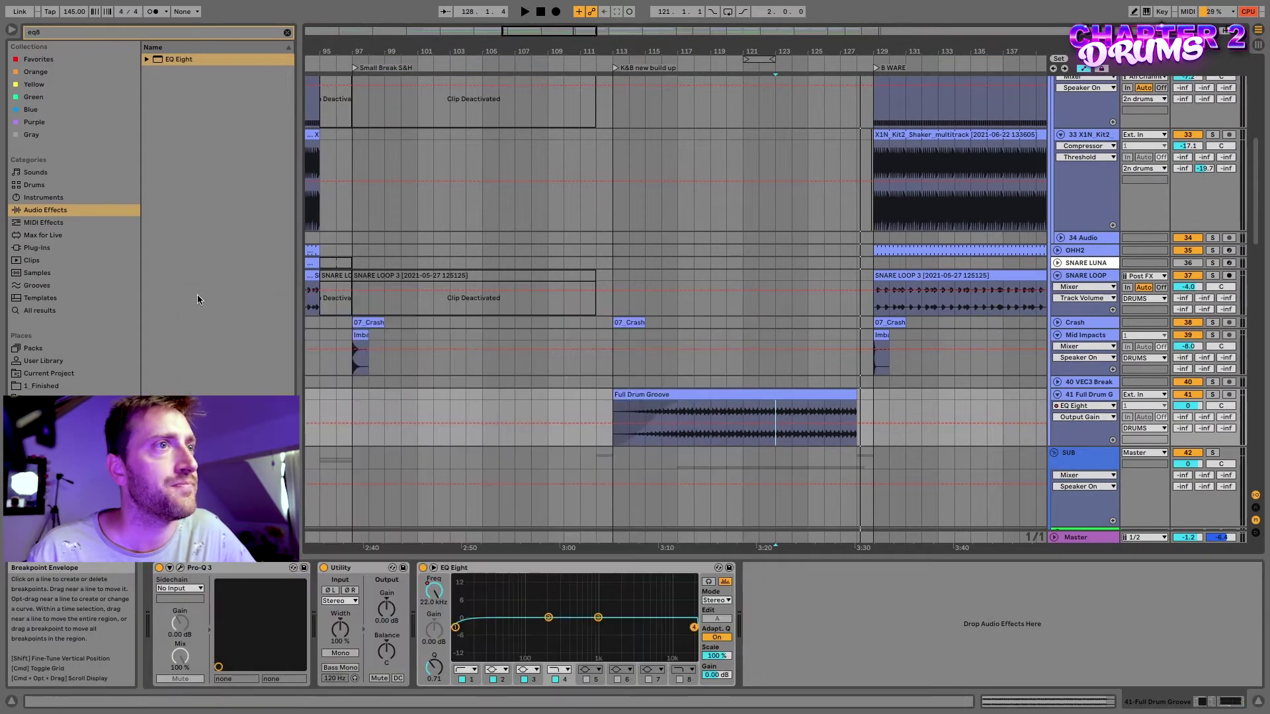
Show the Full Drum Groove track's E-Reverb Short 2 bars send automation and add breakpoints around the clip's end.
{"action": "left_click", "coordinate": [727, 395]}
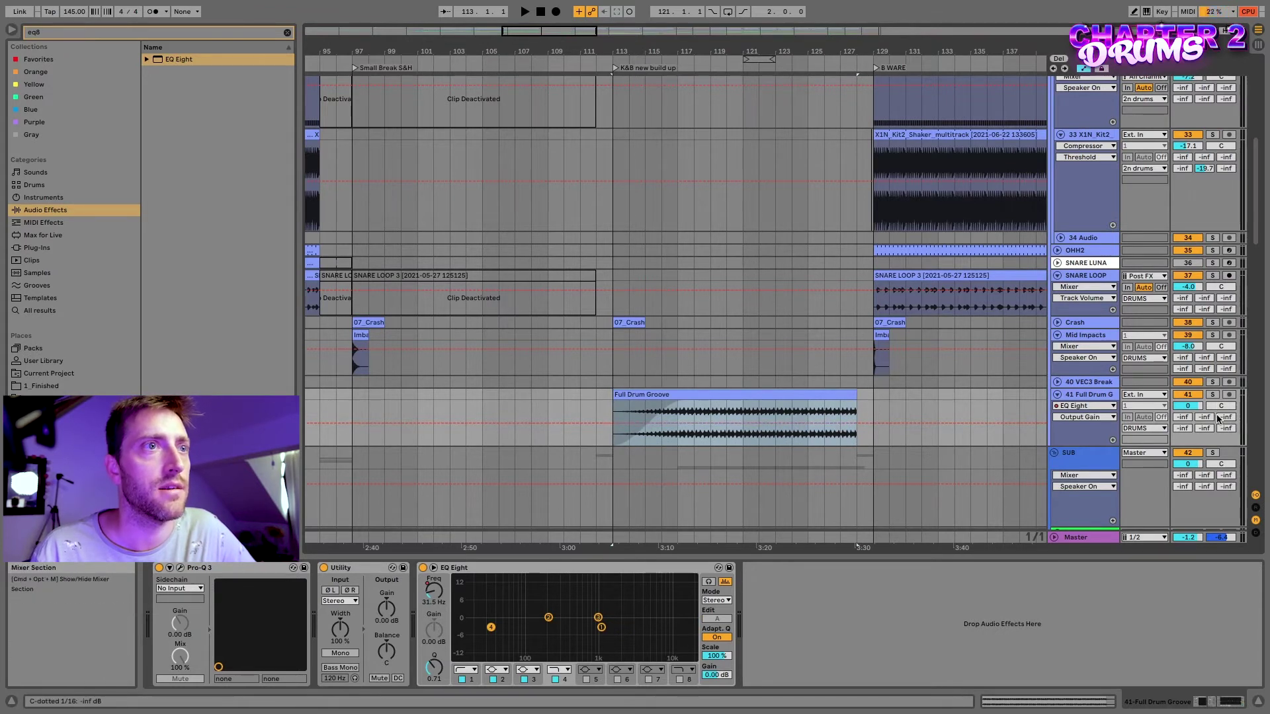
{"action": "right_click", "coordinate": [1203, 429]}
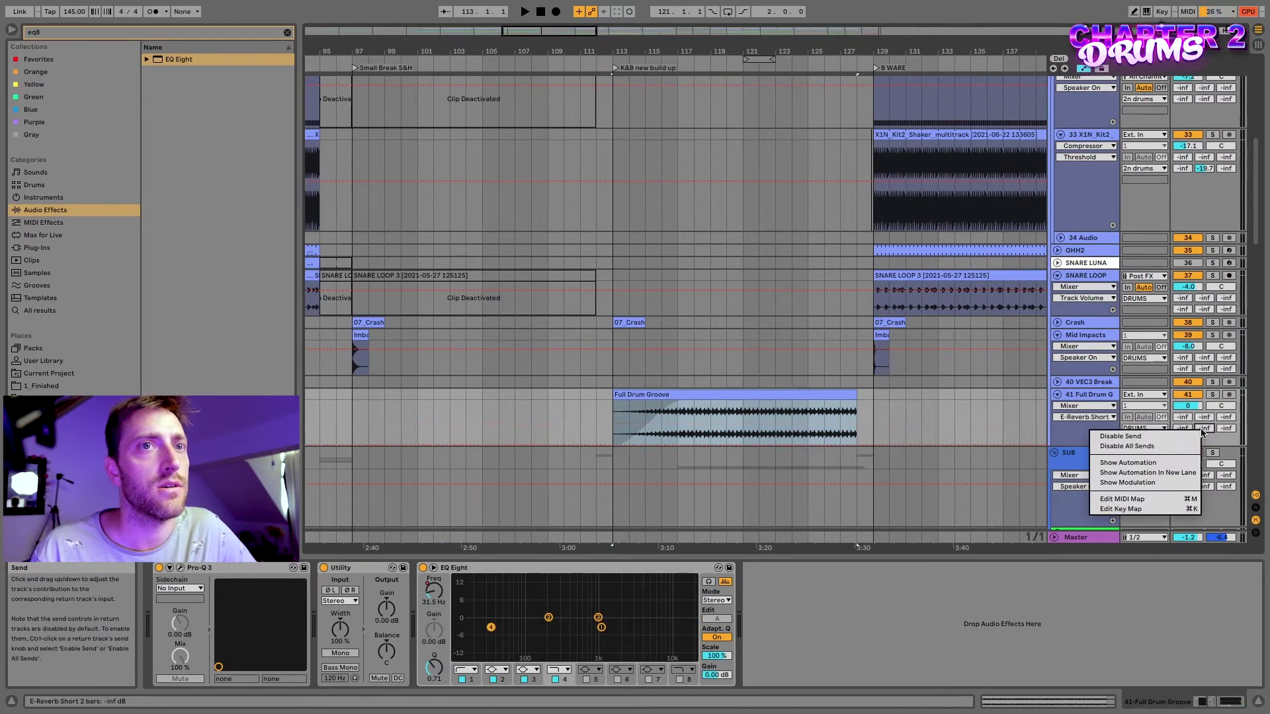
{"action": "left_click", "coordinate": [1145, 465]}
{"action": "left_click_drag", "start_coordinate": [839, 446], "coordinate": [873, 446]}
{"action": "scroll", "coordinate": [836, 414], "scroll_direction": "right", "scroll_amount": 2}
Solo the Full Drum Groove track and play the clip's ending from bar 127.
{"action": "left_click", "coordinate": [793, 410]}
{"action": "left_click", "coordinate": [1212, 394]}
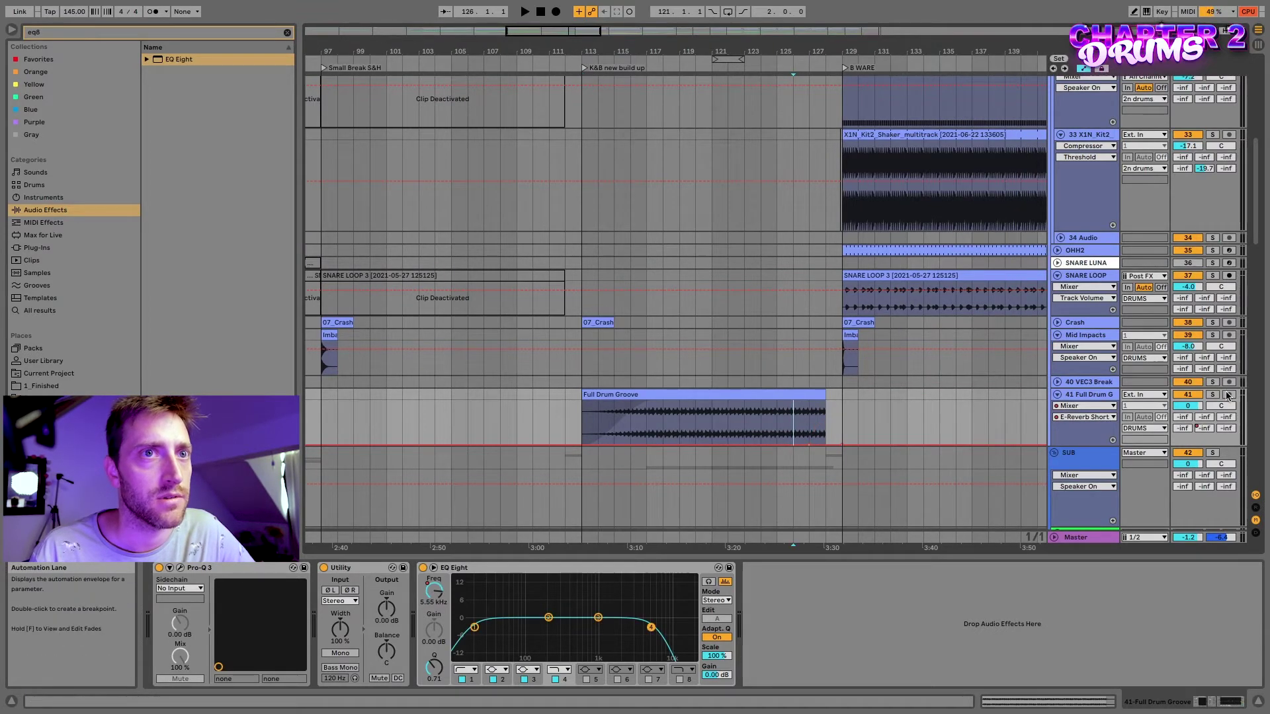
{"action": "left_click", "coordinate": [817, 418]}
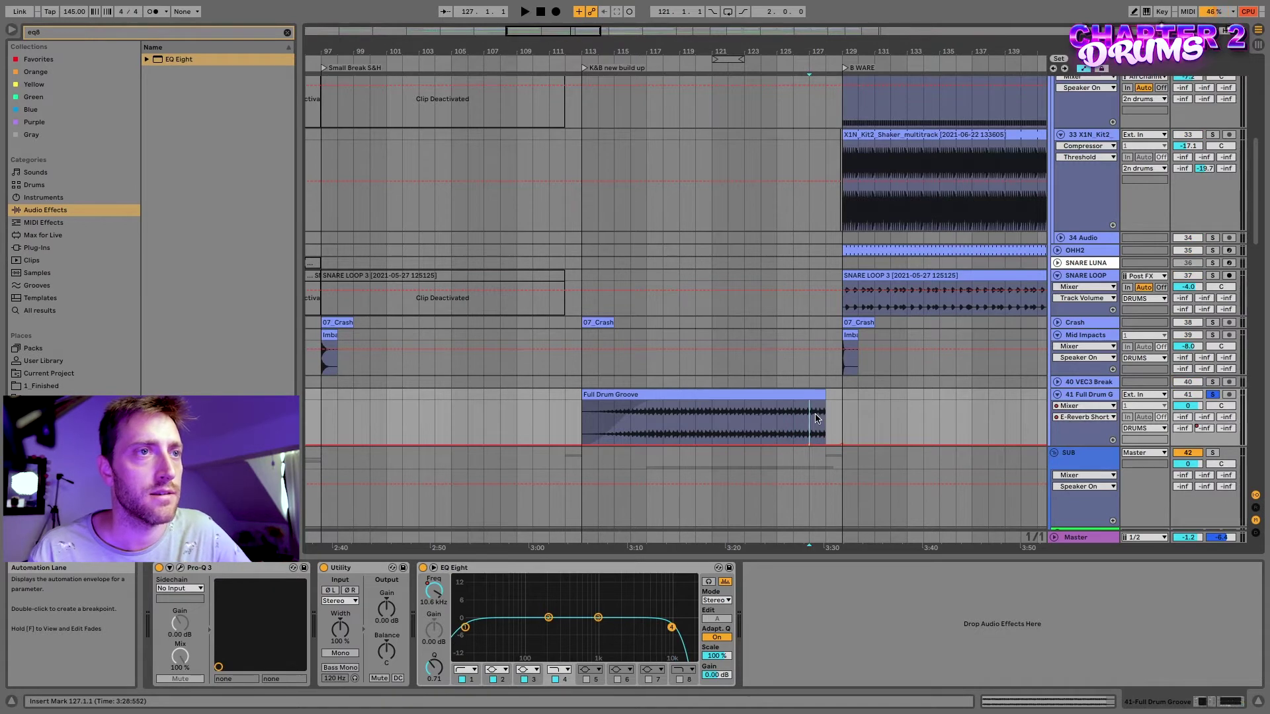
{"action": "key", "text": "space"}
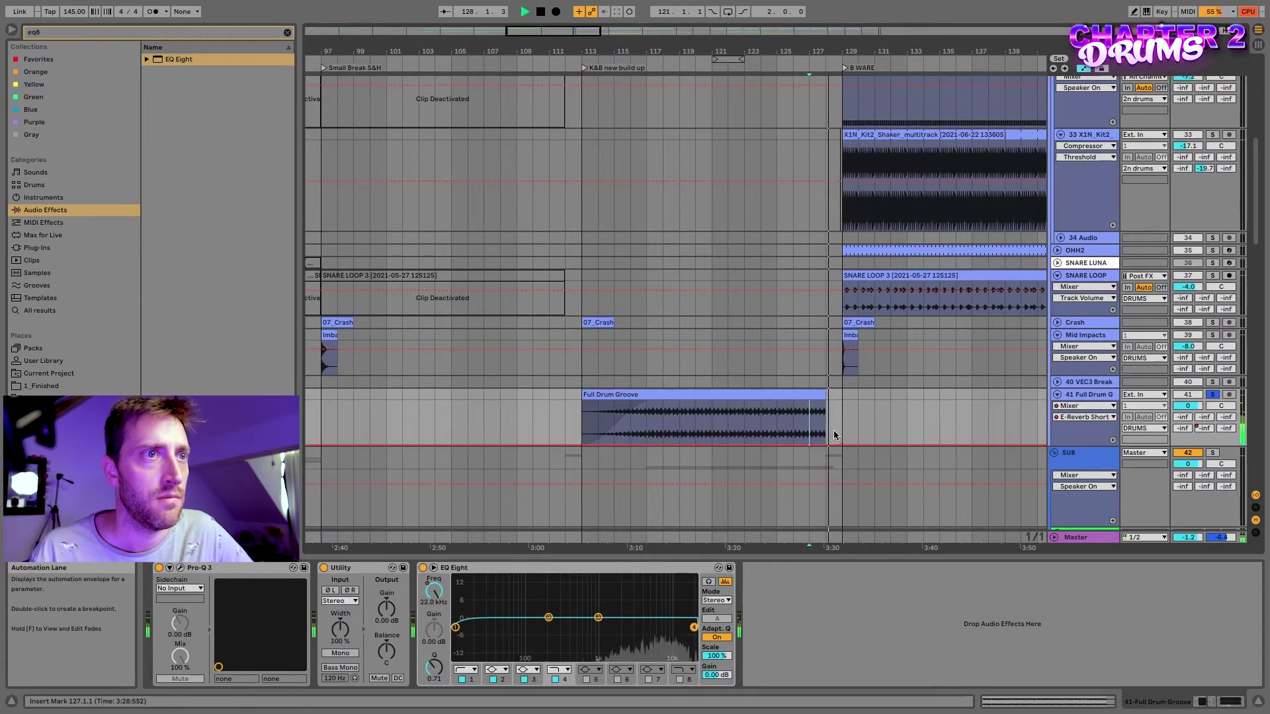
{"action": "key", "text": "space"}
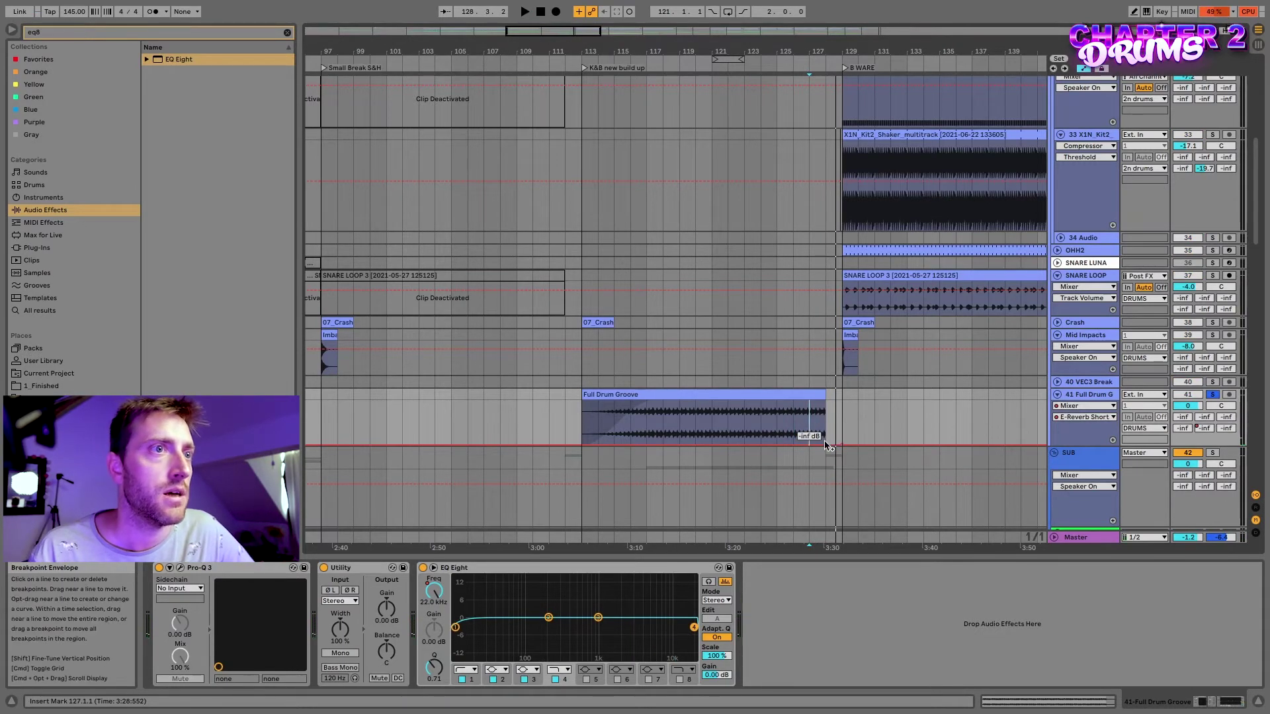
Shape the E-Reverb Short send automation into a spike rising from bar 127, peaking at the clip's end at bar 128 and falling by bar 129.
{"action": "left_click_drag", "start_coordinate": [827, 447], "coordinate": [818, 408]}
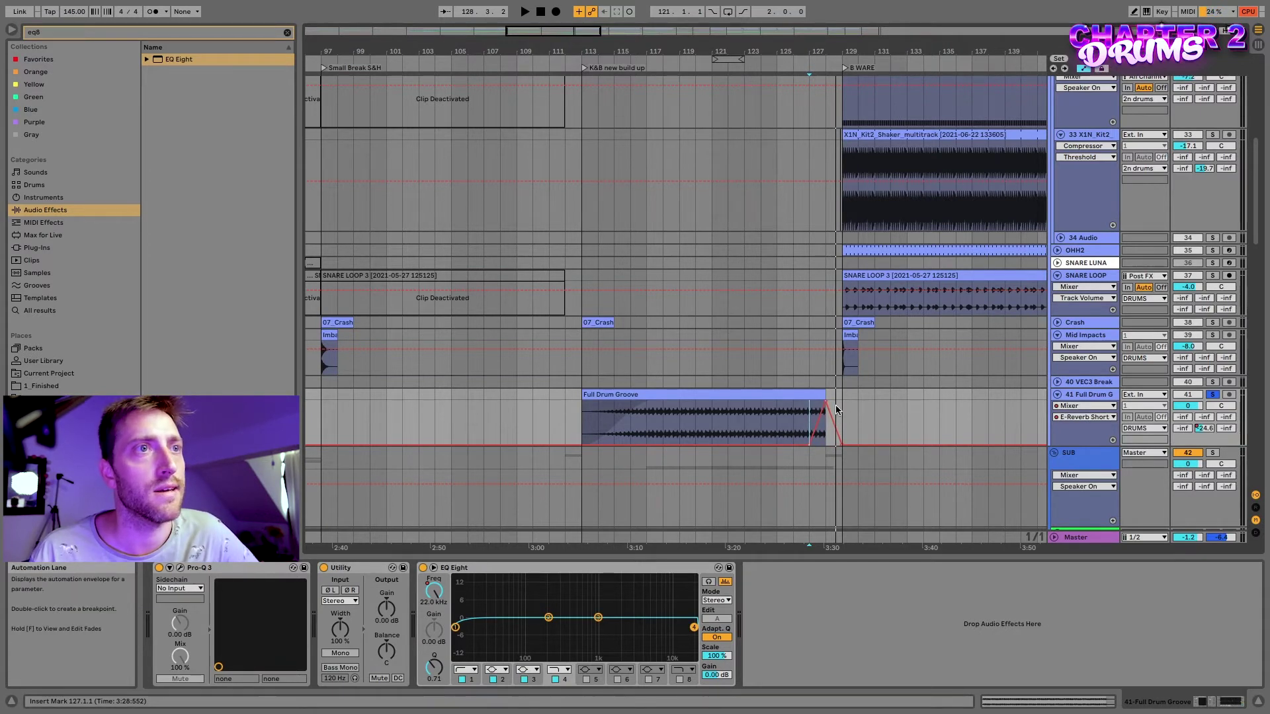
{"action": "left_click", "coordinate": [796, 415]}
{"action": "left_click", "coordinate": [817, 411]}
{"action": "left_click", "coordinate": [826, 406]}
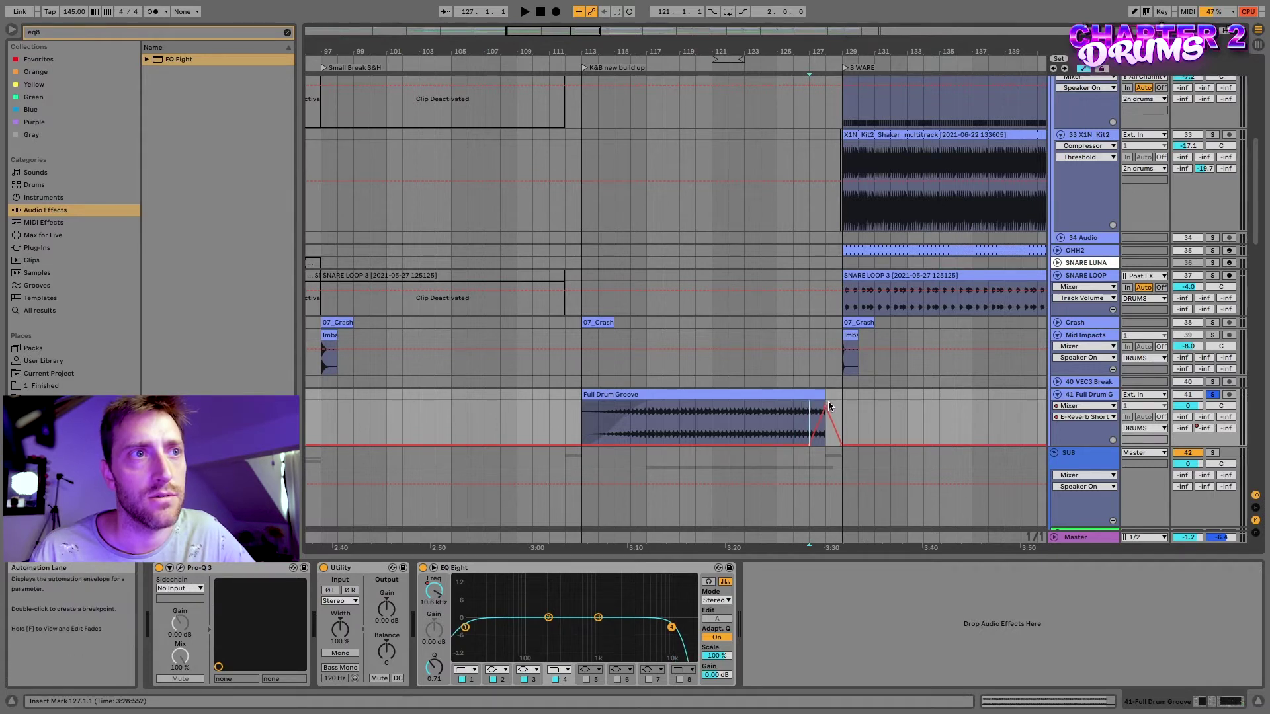
Audition the reverb throw soloed from bar 127, then turn off the solo and play from bar 126 in the full mix.
{"action": "key", "text": "space"}
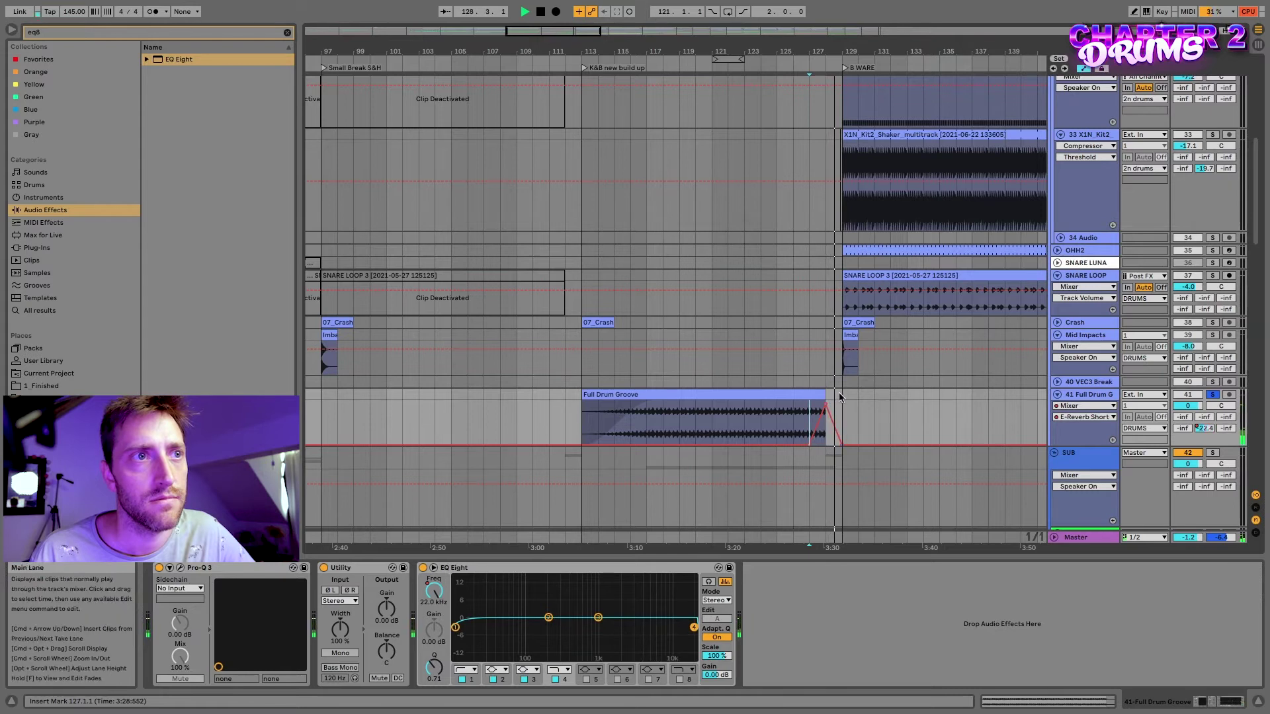
{"action": "key", "text": "space"}
{"action": "left_click", "coordinate": [795, 407]}
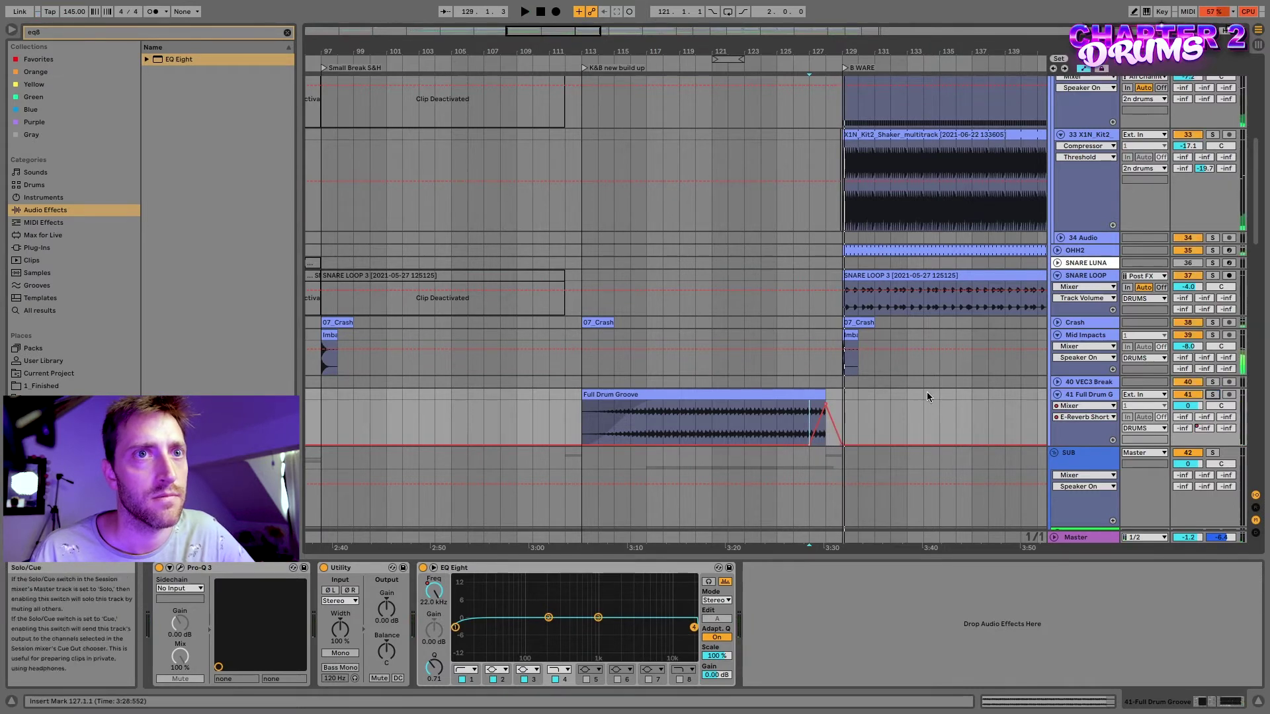
{"action": "key", "text": "space"}
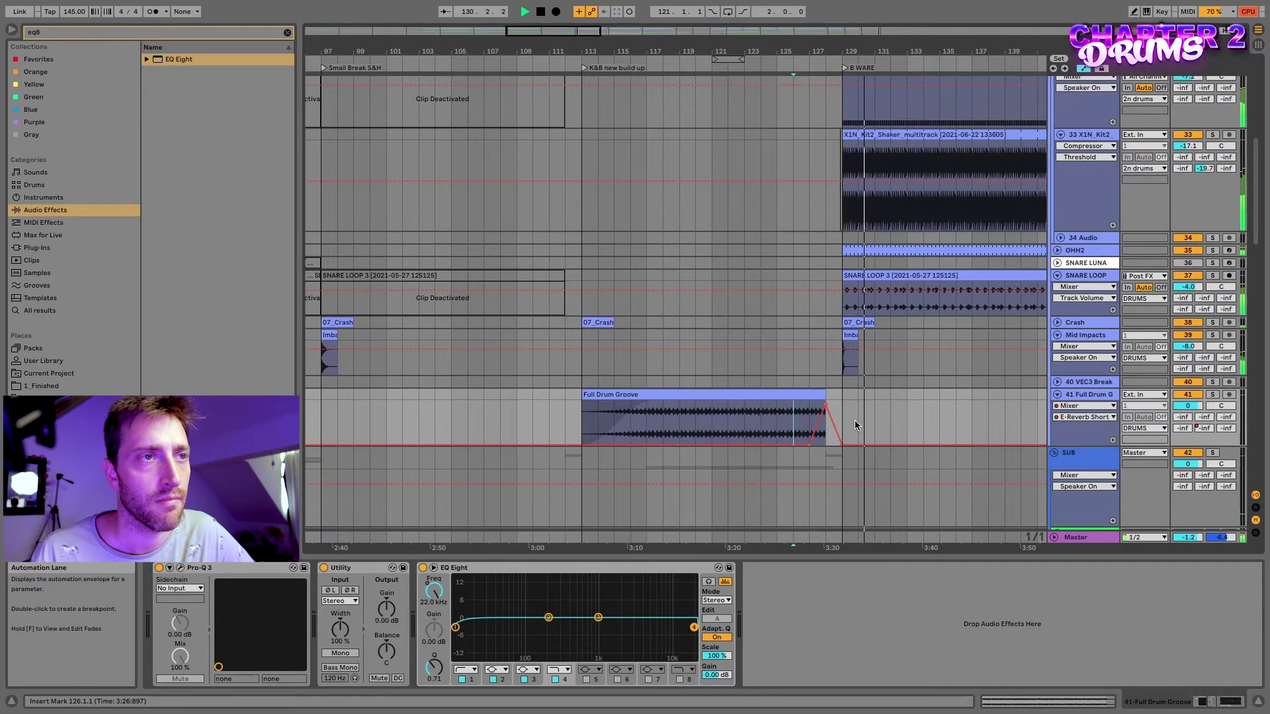
Collapse the DRUMS group in the arrangement.
{"action": "scroll", "coordinate": [790, 417], "scroll_direction": "down", "scroll_amount": 10}
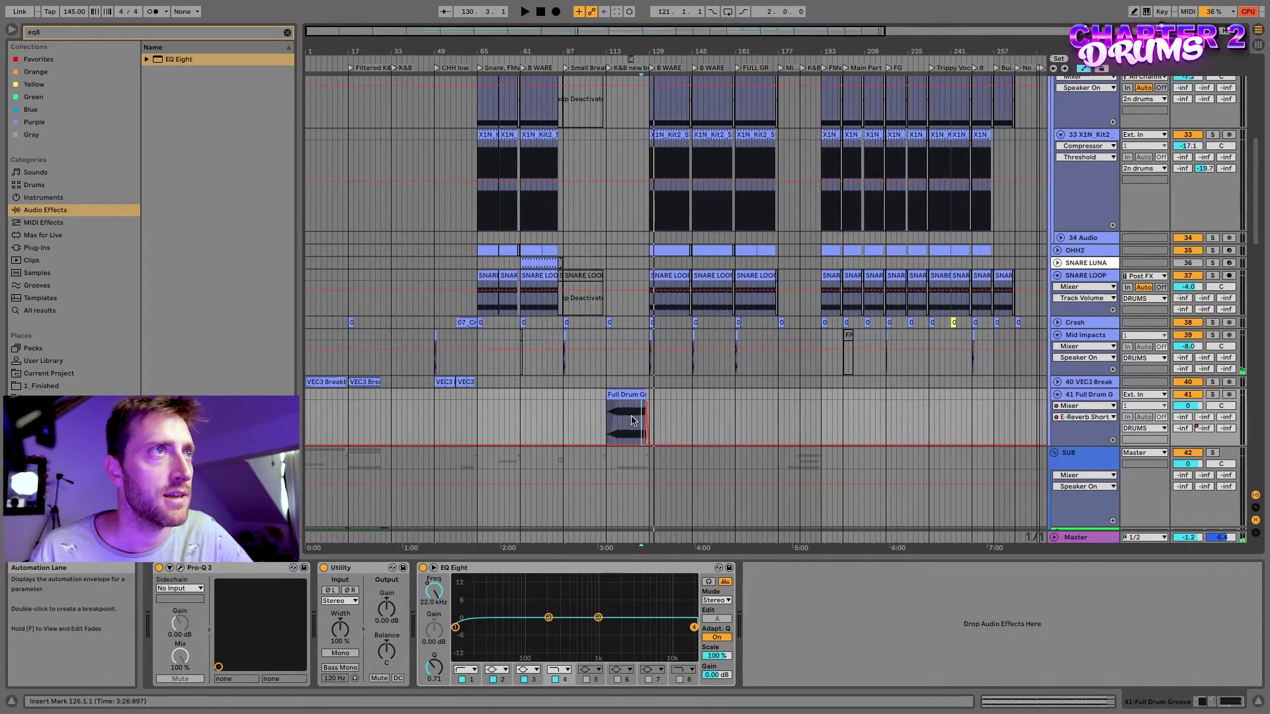
{"action": "scroll", "coordinate": [631, 416], "scroll_direction": "up", "scroll_amount": 4}
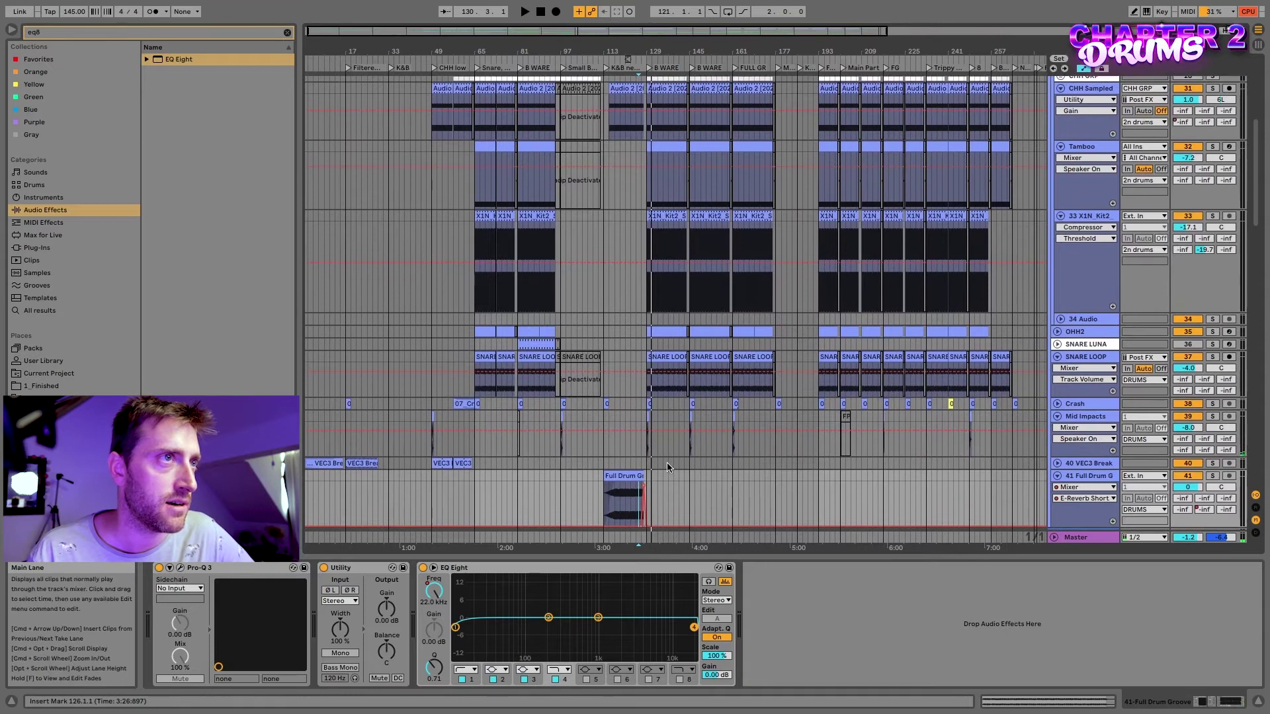
{"action": "scroll", "coordinate": [677, 461], "scroll_direction": "up", "scroll_amount": 12}
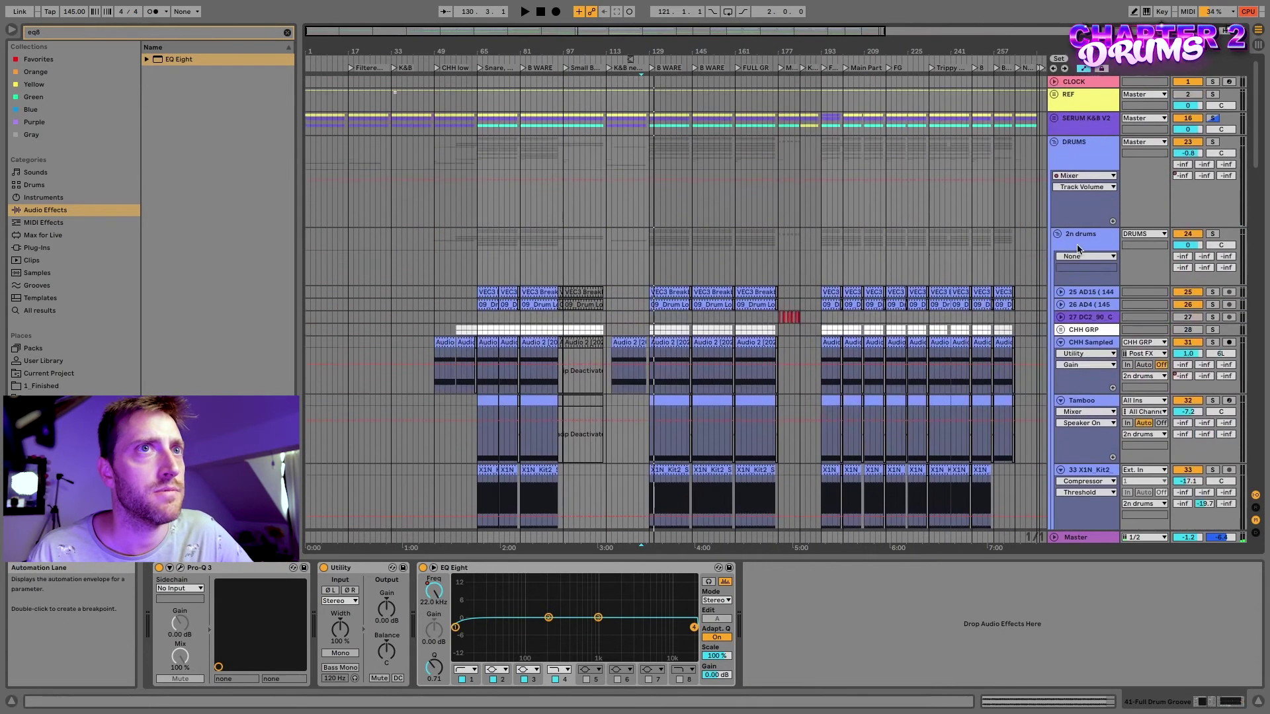
{"action": "left_click", "coordinate": [1055, 143]}
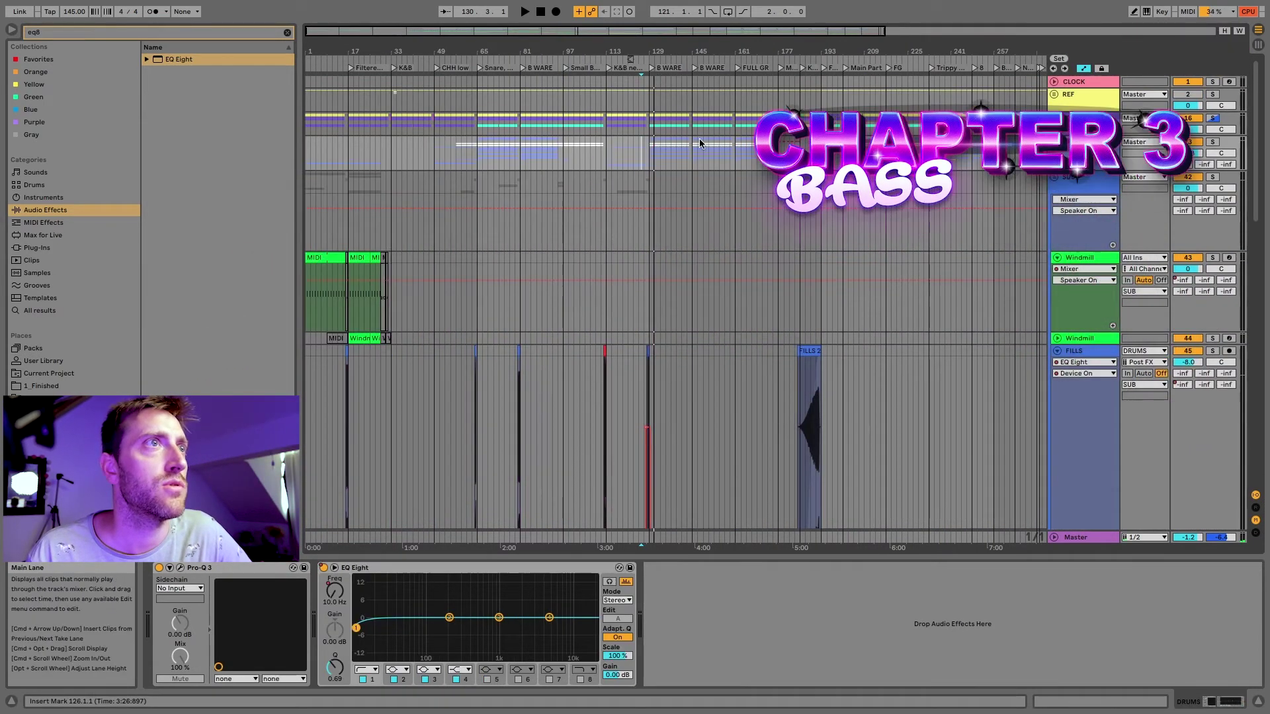
Expand the SERUM K&B group and select its BASS SERUM track at bar 128 to show the track's devices.
{"action": "scroll", "coordinate": [638, 122], "scroll_direction": "up", "scroll_amount": 6}
{"action": "left_click", "coordinate": [691, 123]}
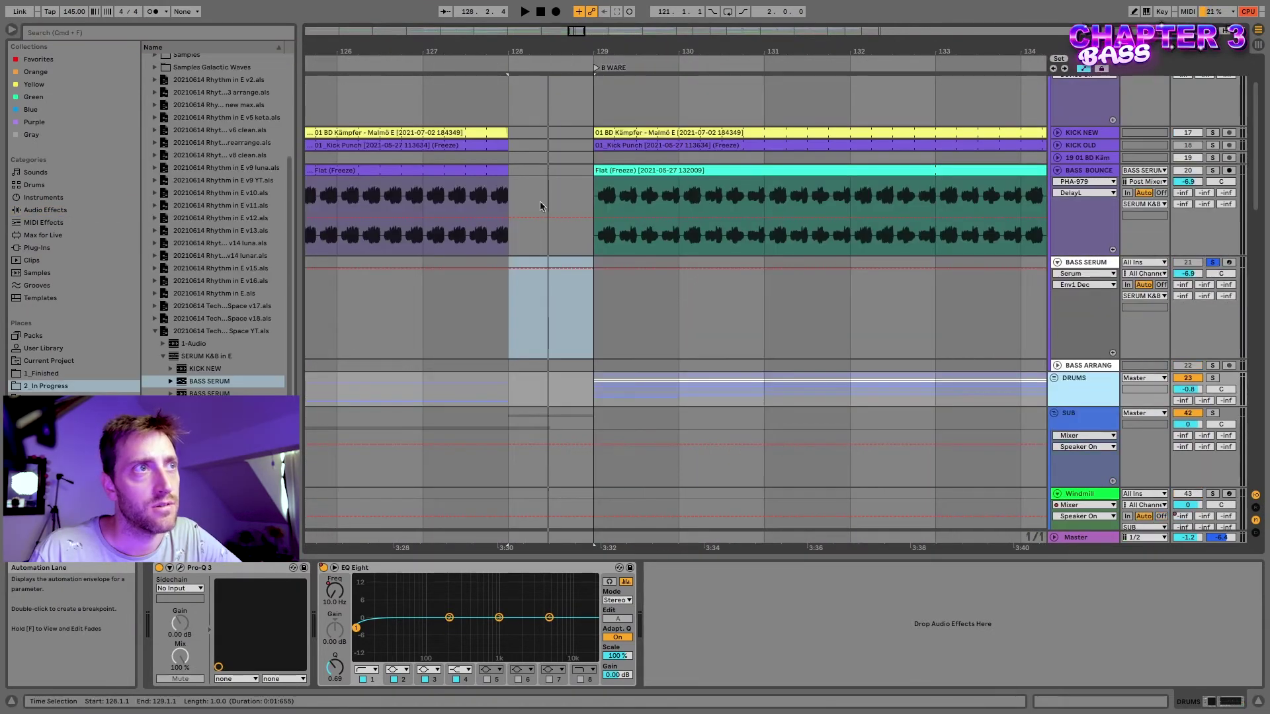
{"action": "left_click", "coordinate": [524, 296]}
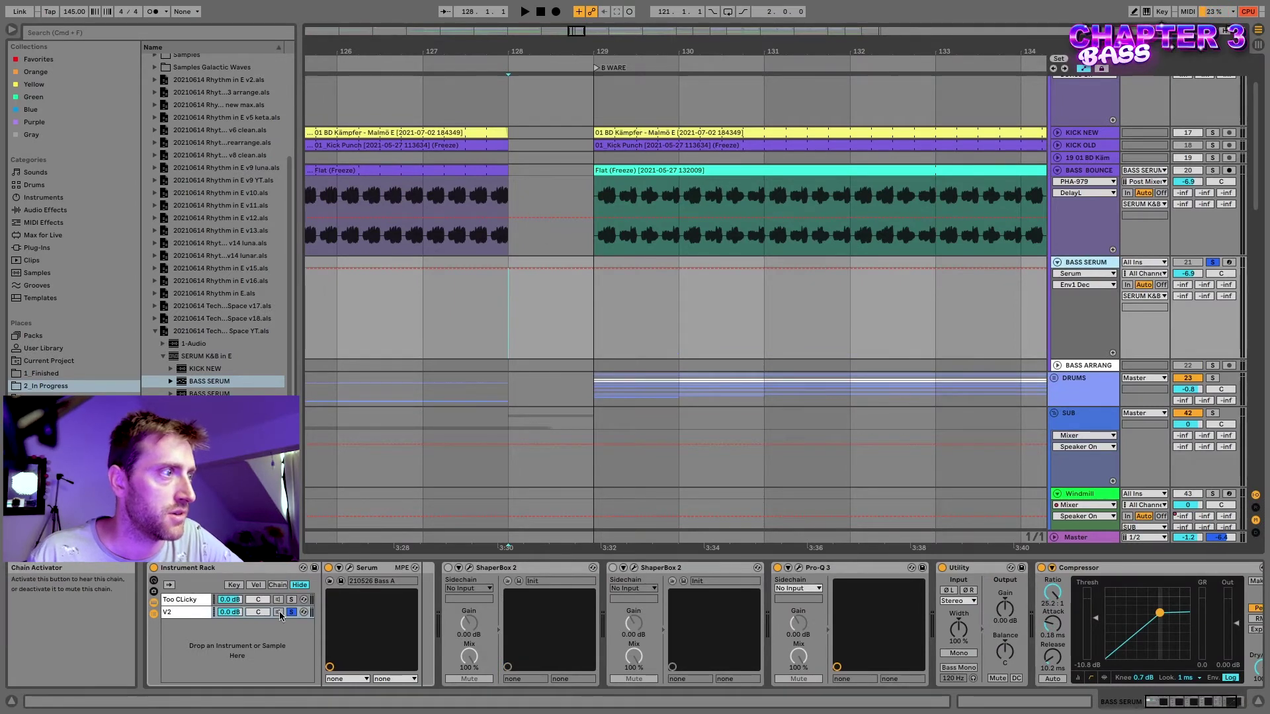
Open Serum on the BASS SERUM track and create an empty one-bar MIDI clip at bar 128.
{"action": "left_click", "coordinate": [355, 568]}
{"action": "left_click", "coordinate": [352, 567]}
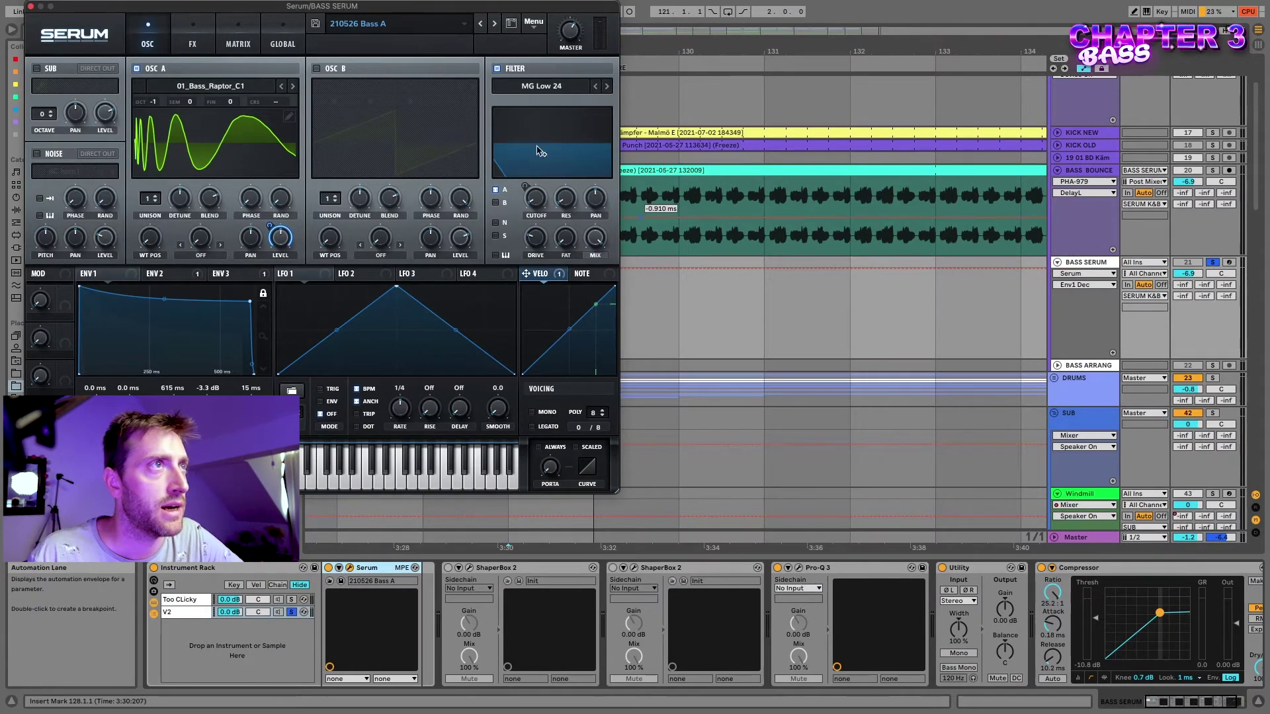
{"action": "left_click_drag", "start_coordinate": [371, 6], "coordinate": [579, 307]}
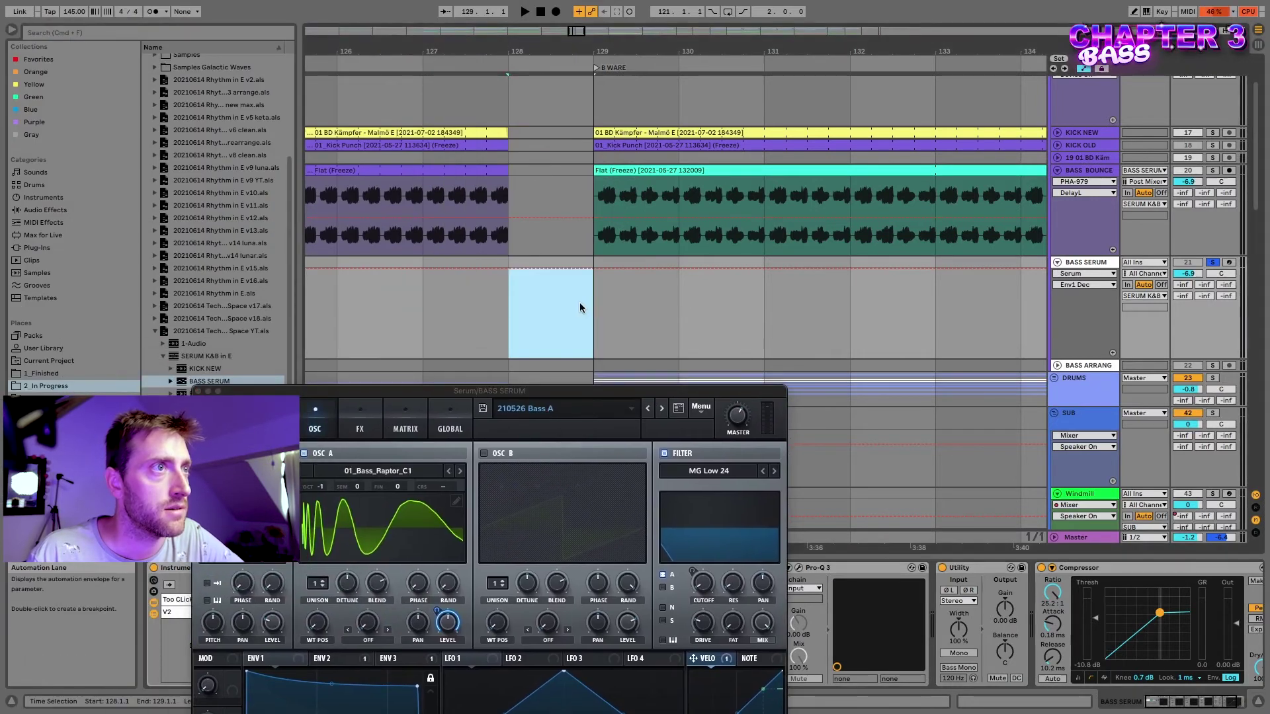
{"action": "double_click", "coordinate": [579, 308]}
{"action": "left_click_drag", "start_coordinate": [559, 391], "coordinate": [891, 49]}
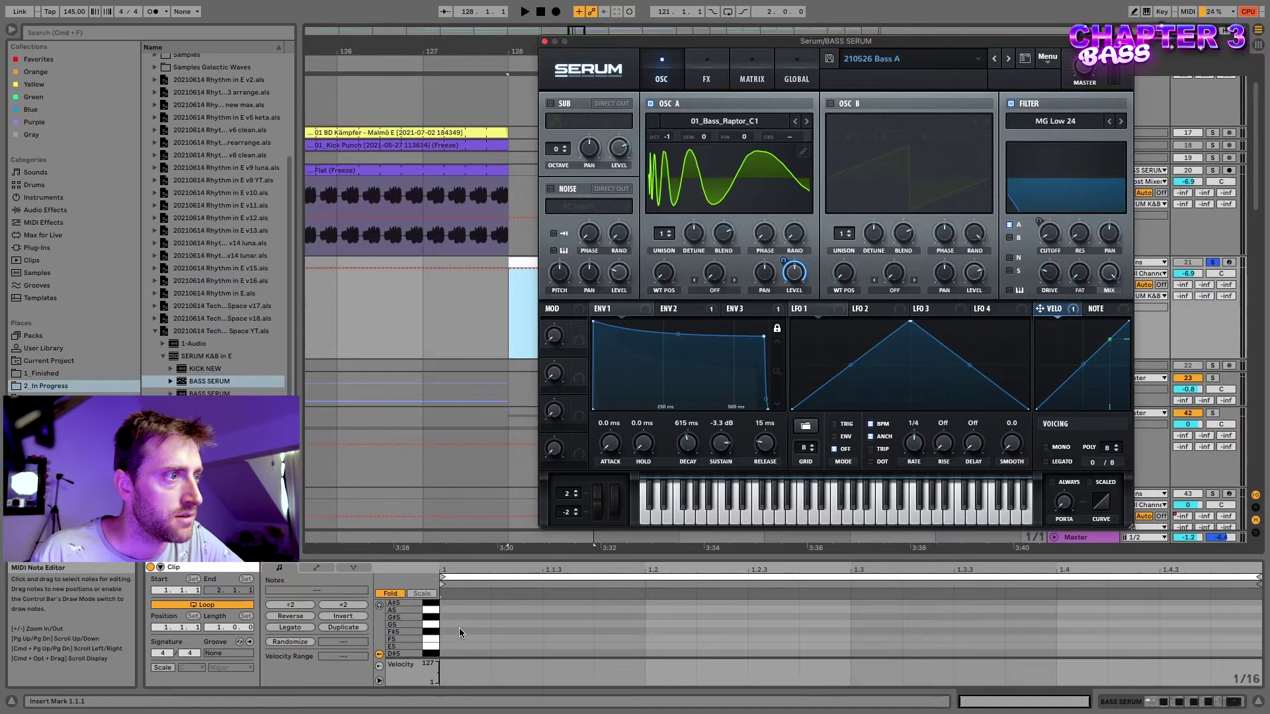
Fill the new clip with a single A1 note lasting the whole bar and audition it.
{"action": "double_click", "coordinate": [455, 608]}
{"action": "left_click_drag", "start_coordinate": [489, 609], "coordinate": [1257, 609]}
{"action": "key", "text": "shift+Down"}
{"action": "key", "text": "shift+Down"}
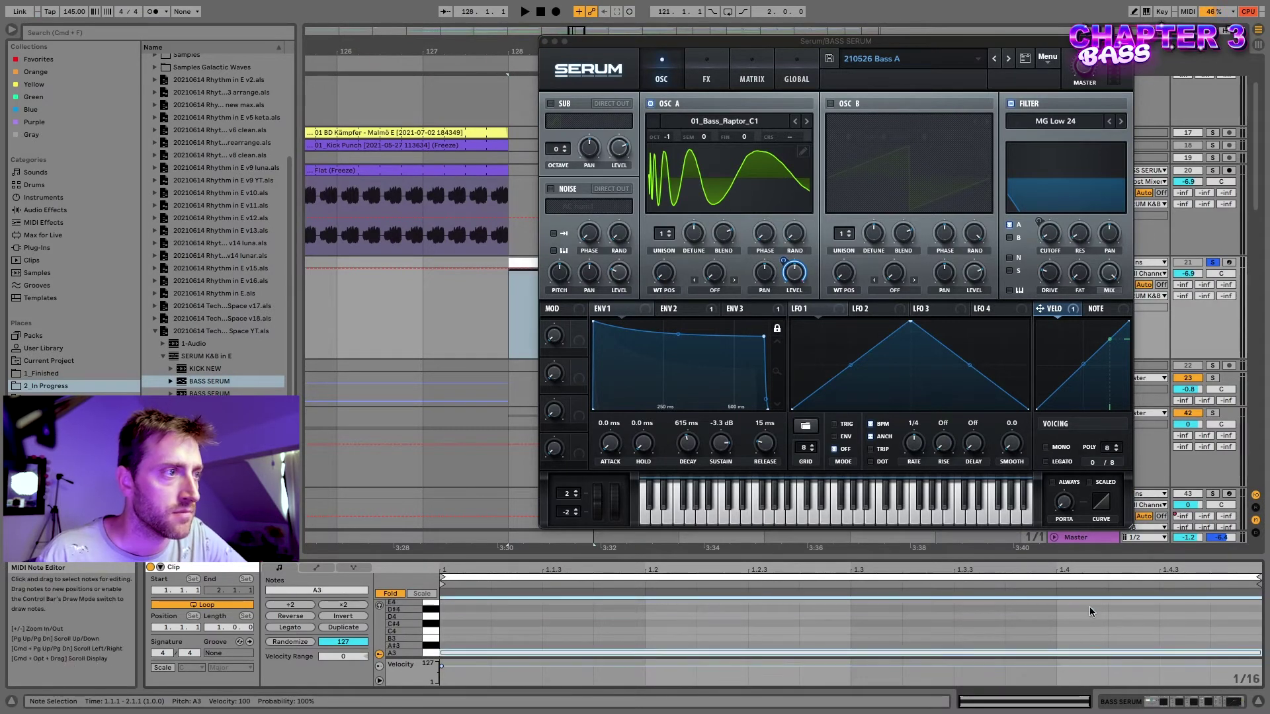
{"action": "key", "text": "space"}
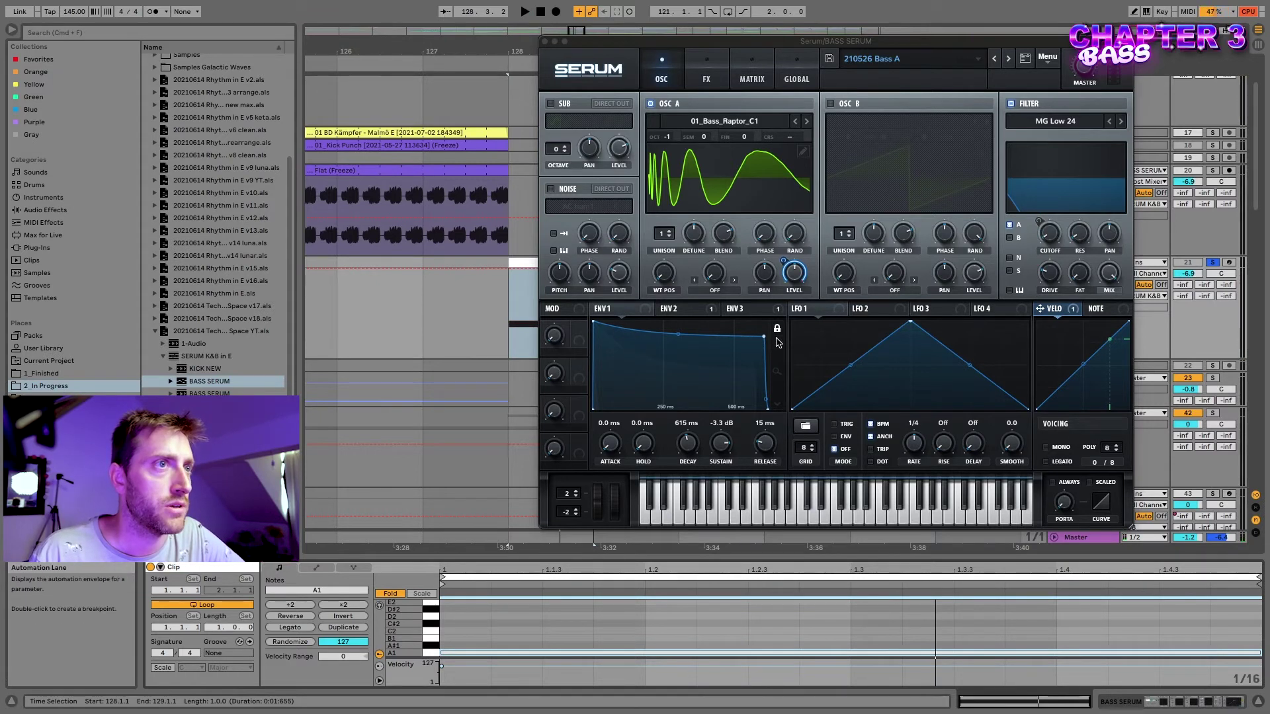
Assign Serum's Macro 1 to the decay and sustain of Env 1 and audition the bass note.
{"action": "left_click_drag", "start_coordinate": [578, 331], "coordinate": [686, 444]}
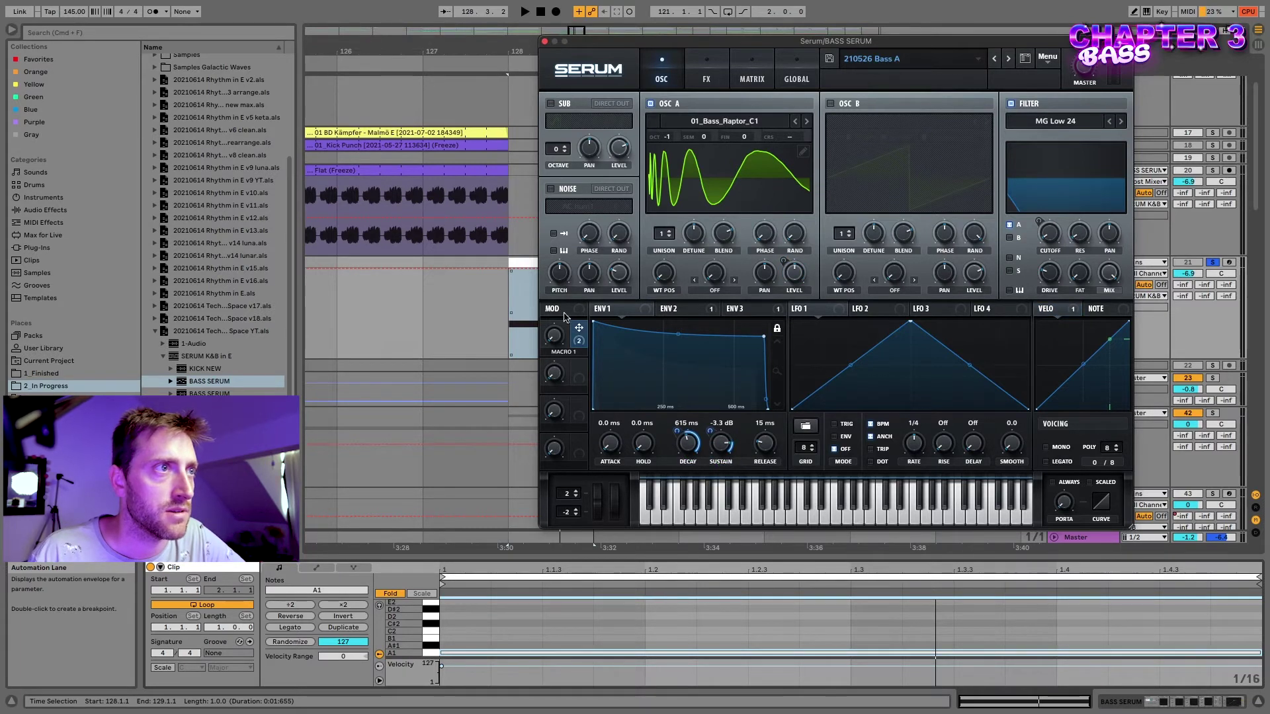
{"action": "key", "text": "space"}
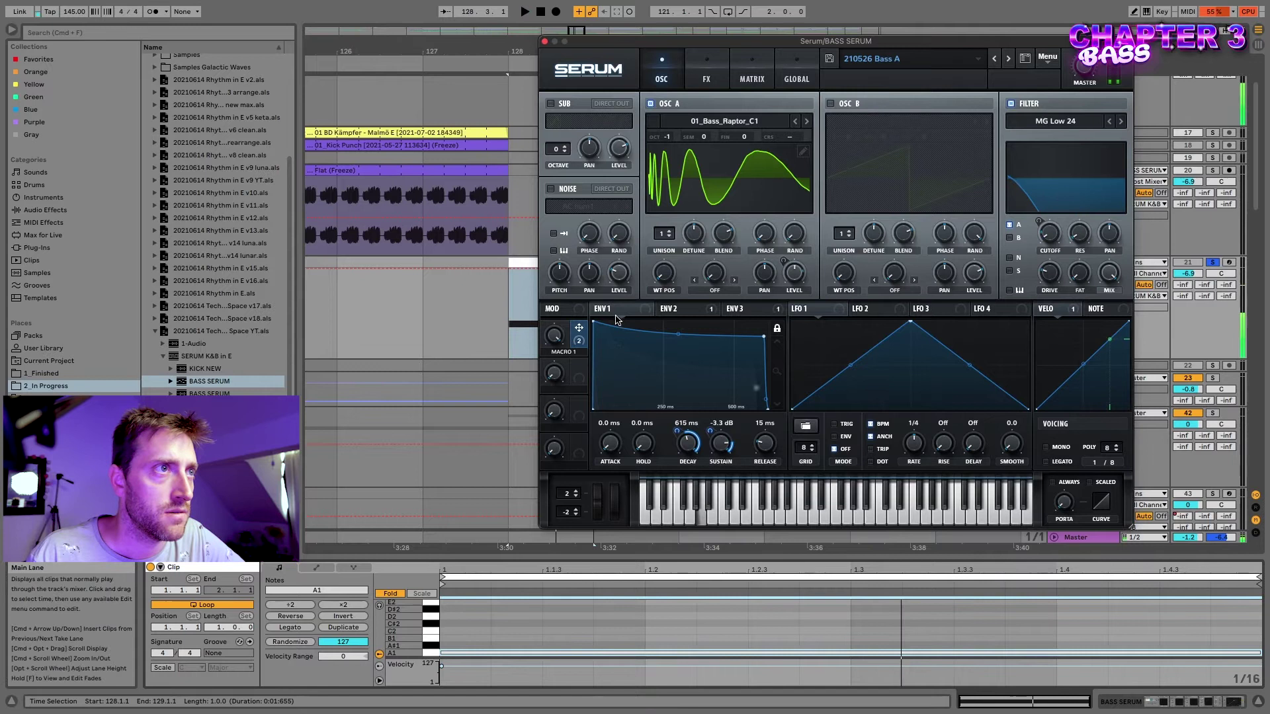
{"action": "key", "text": "space"}
Assign Macro 1 to the decay and sustain of Env 2 as well and audition the result.
{"action": "left_click", "coordinate": [675, 309]}
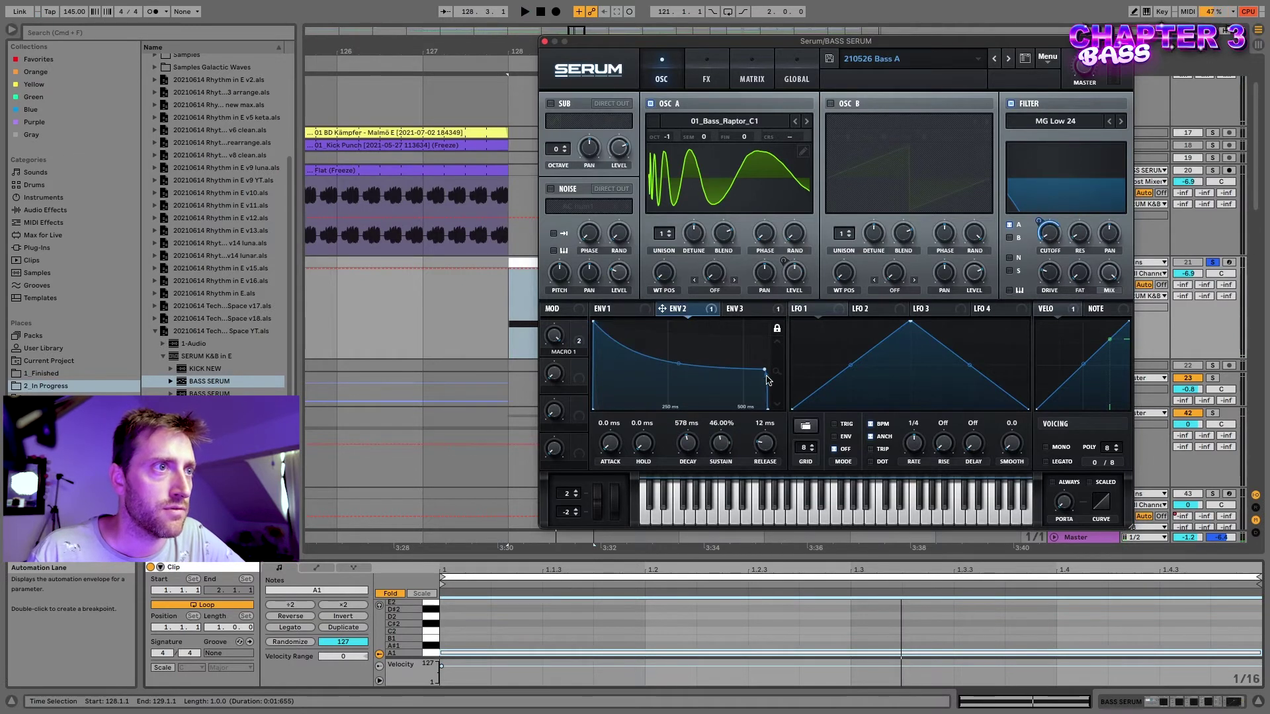
{"action": "left_click_drag", "start_coordinate": [577, 339], "coordinate": [722, 443]}
{"action": "key", "text": "space"}
{"action": "key", "text": "space"}
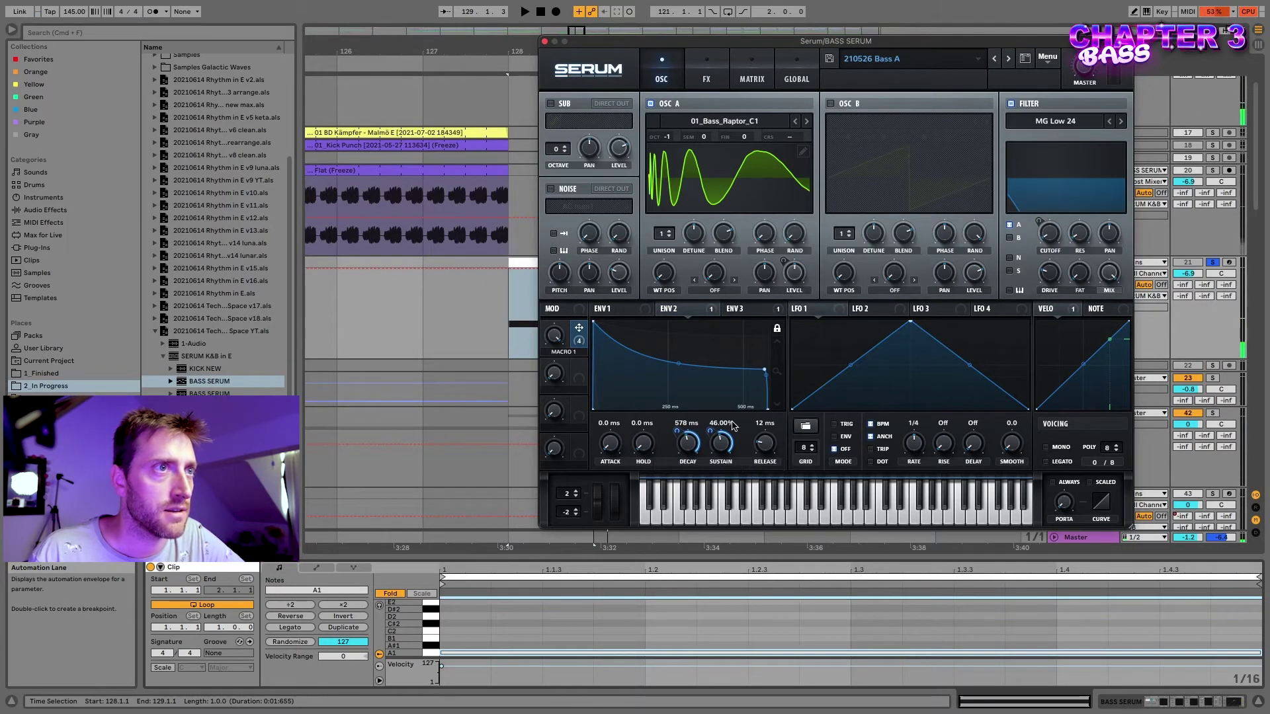
Assign Macro 1 to Env 3's sustain, reduce that modulation amount while auditioning the note, and close Serum.
{"action": "left_click", "coordinate": [742, 309]}
{"action": "left_click_drag", "start_coordinate": [574, 336], "coordinate": [715, 449]}
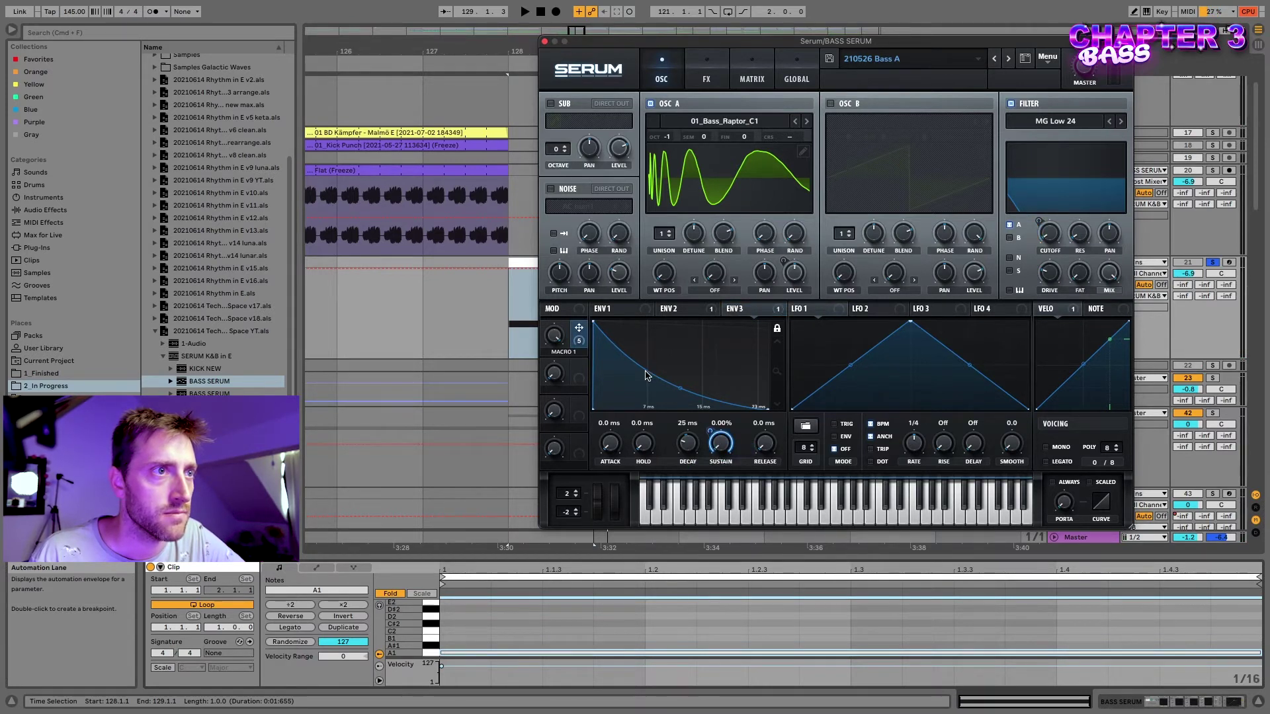
{"action": "key", "text": "space"}
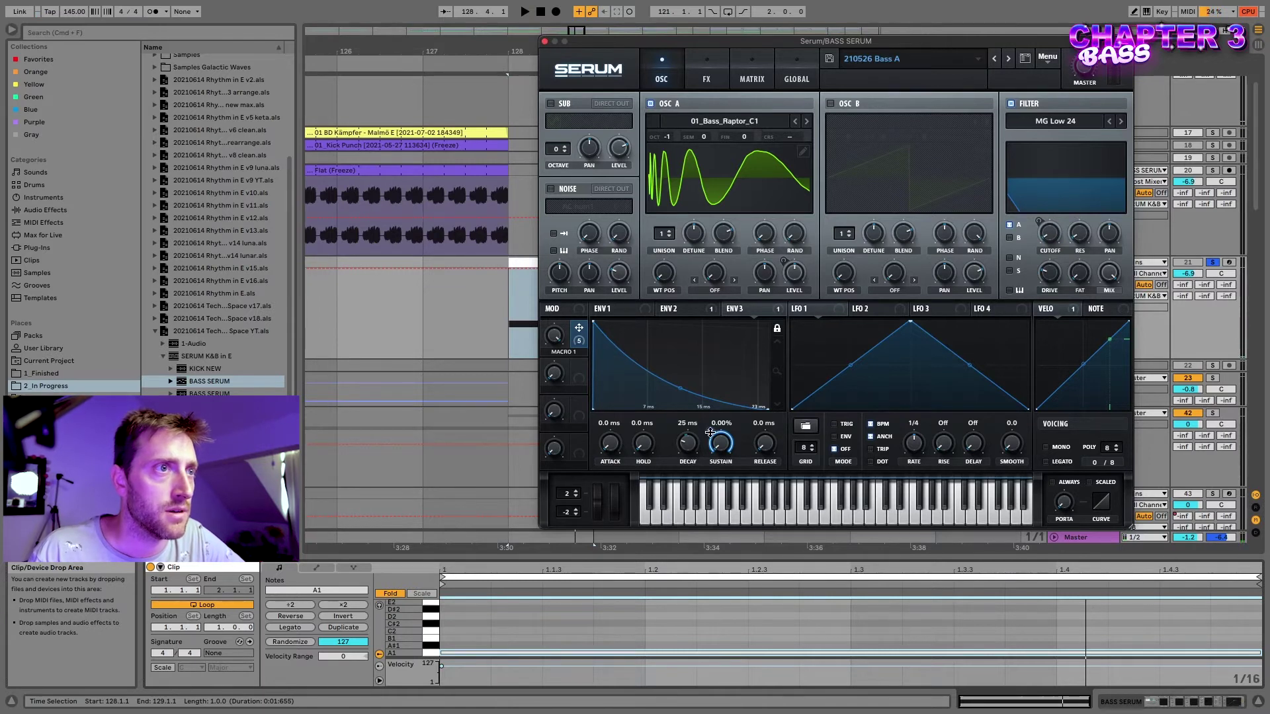
{"action": "mouse_move", "coordinate": [709, 437]}
{"action": "key", "text": "space"}
{"action": "left_click_drag", "start_coordinate": [709, 467], "coordinate": [712, 495]}
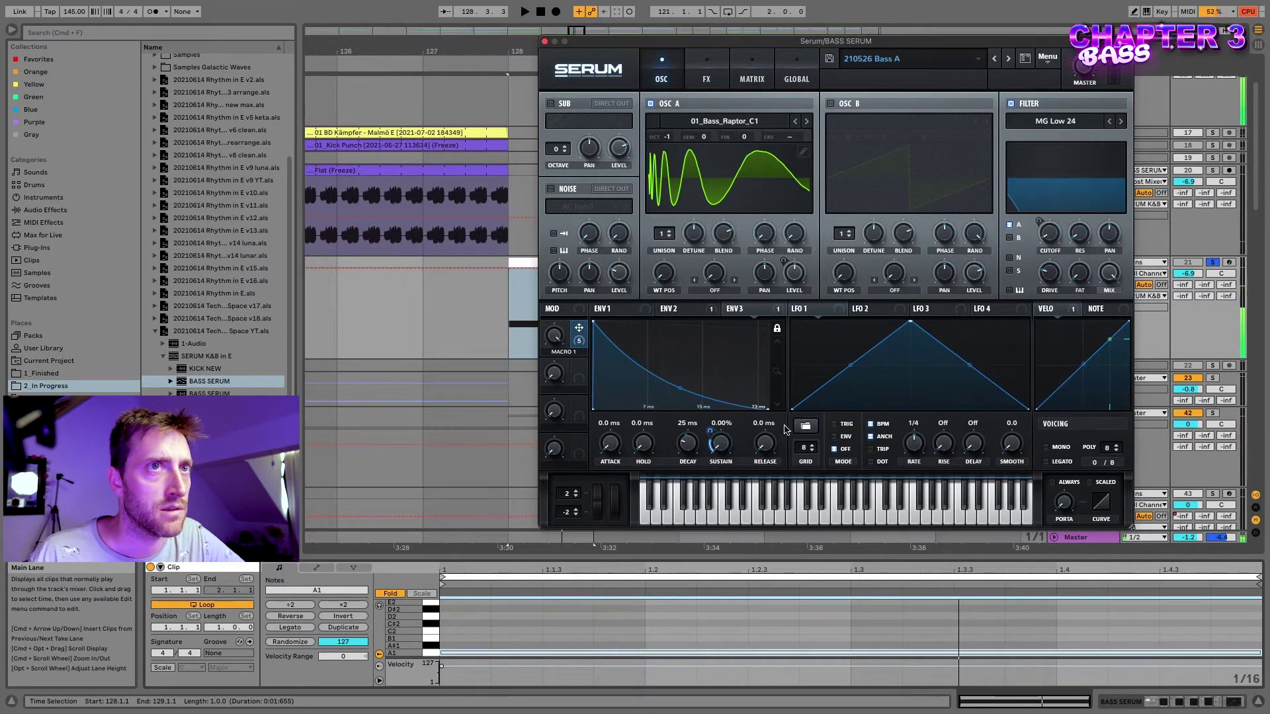
{"action": "left_click", "coordinate": [544, 41]}
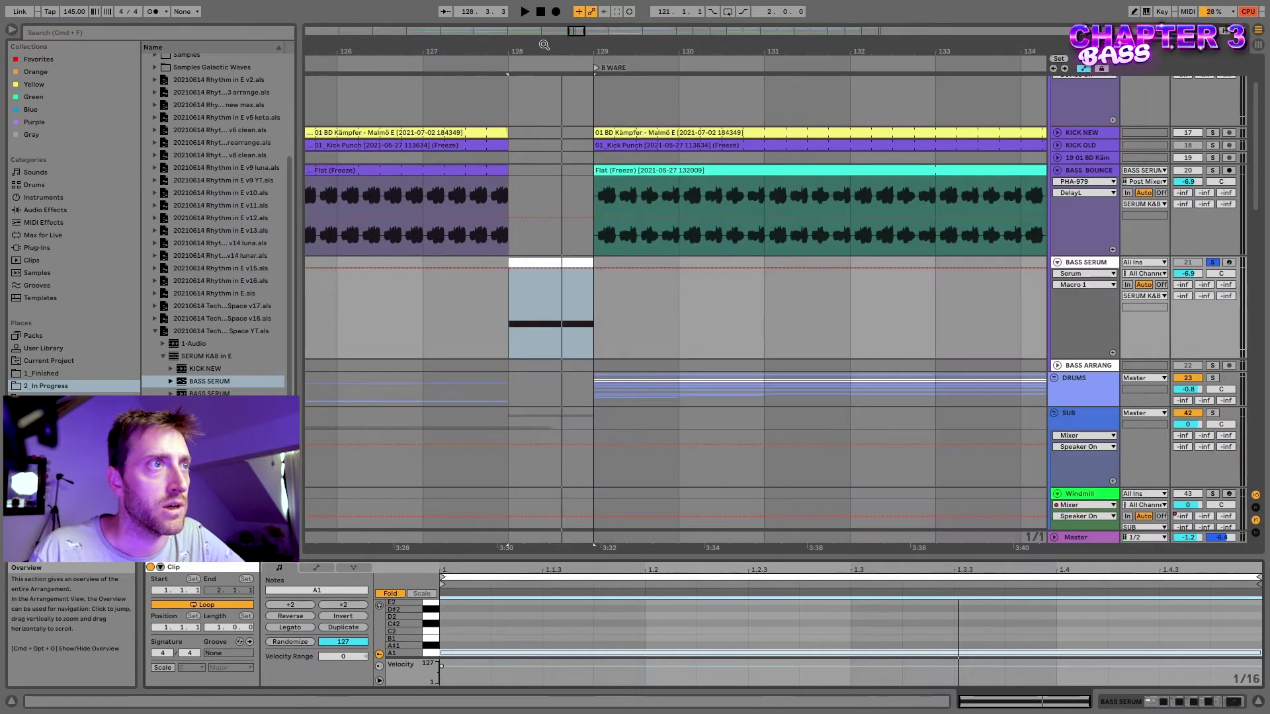
Export the bar 128 clip on BASS SERUM as an audio file named Bass Shot.
{"action": "left_click", "coordinate": [534, 258]}
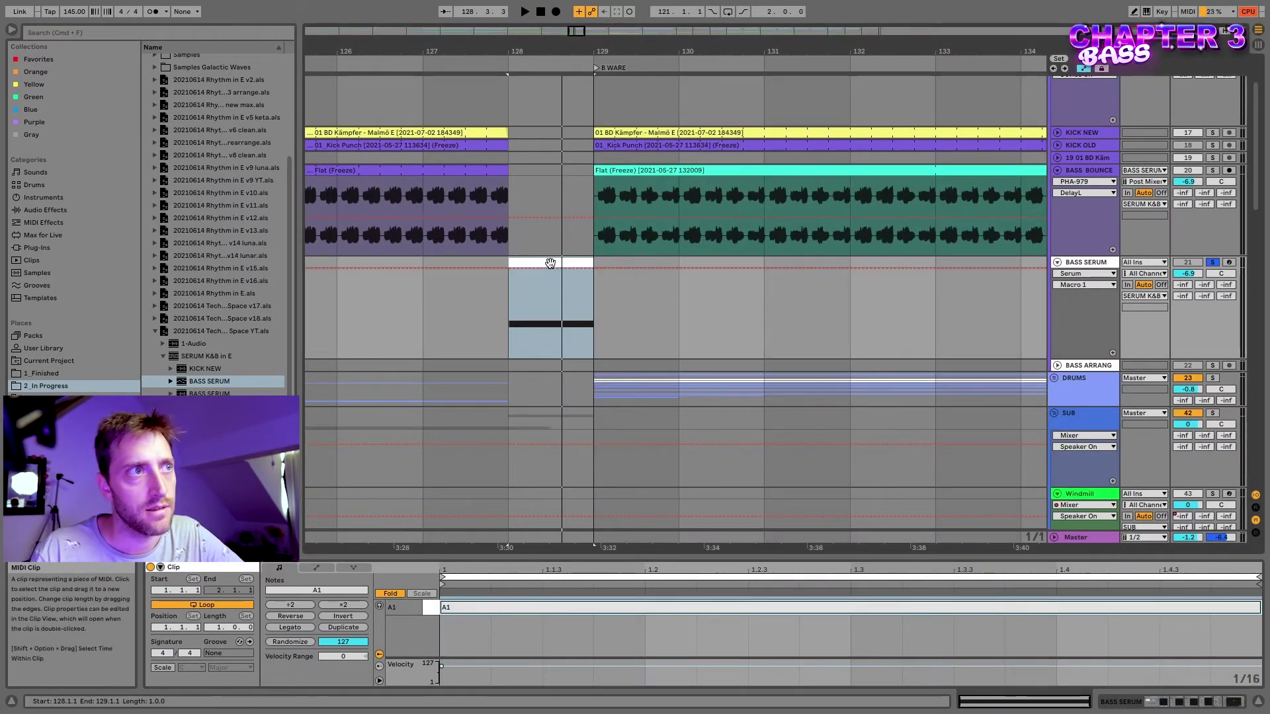
{"action": "key", "text": "super+shift+r"}
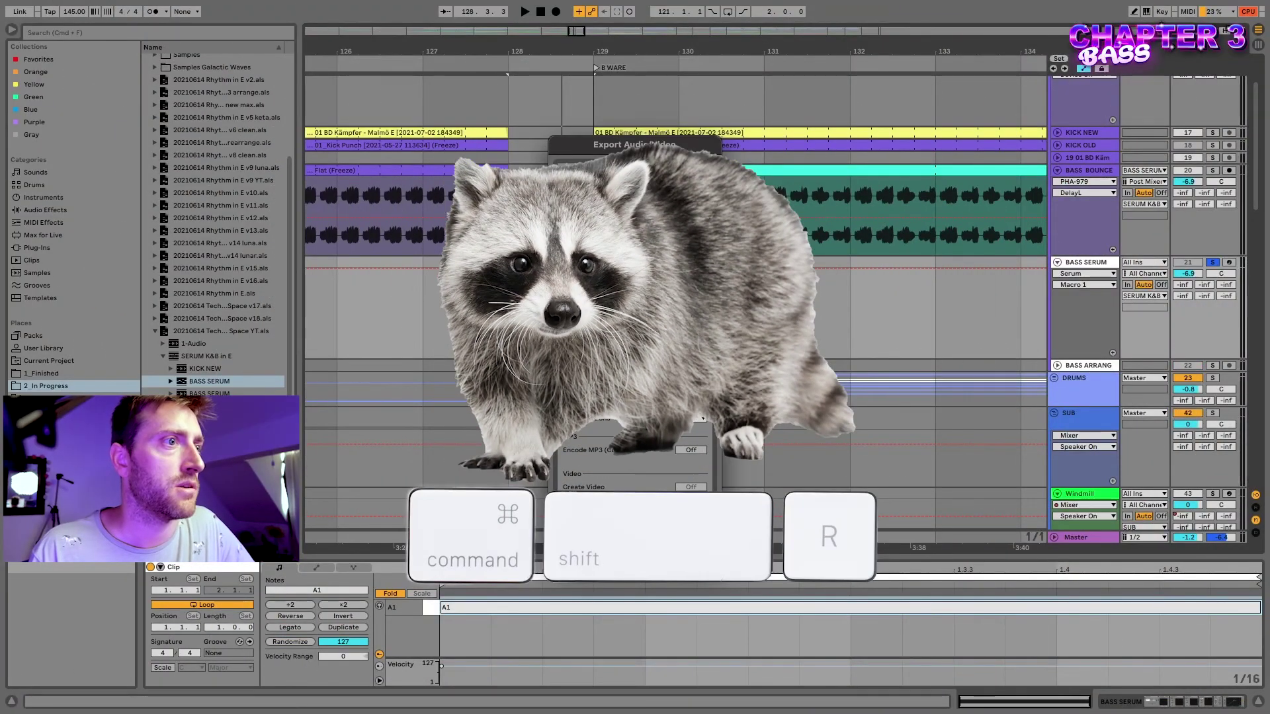
{"action": "key", "text": "Return"}
{"action": "type", "text": "Bass Layer"}
{"action": "key", "text": "Return"}
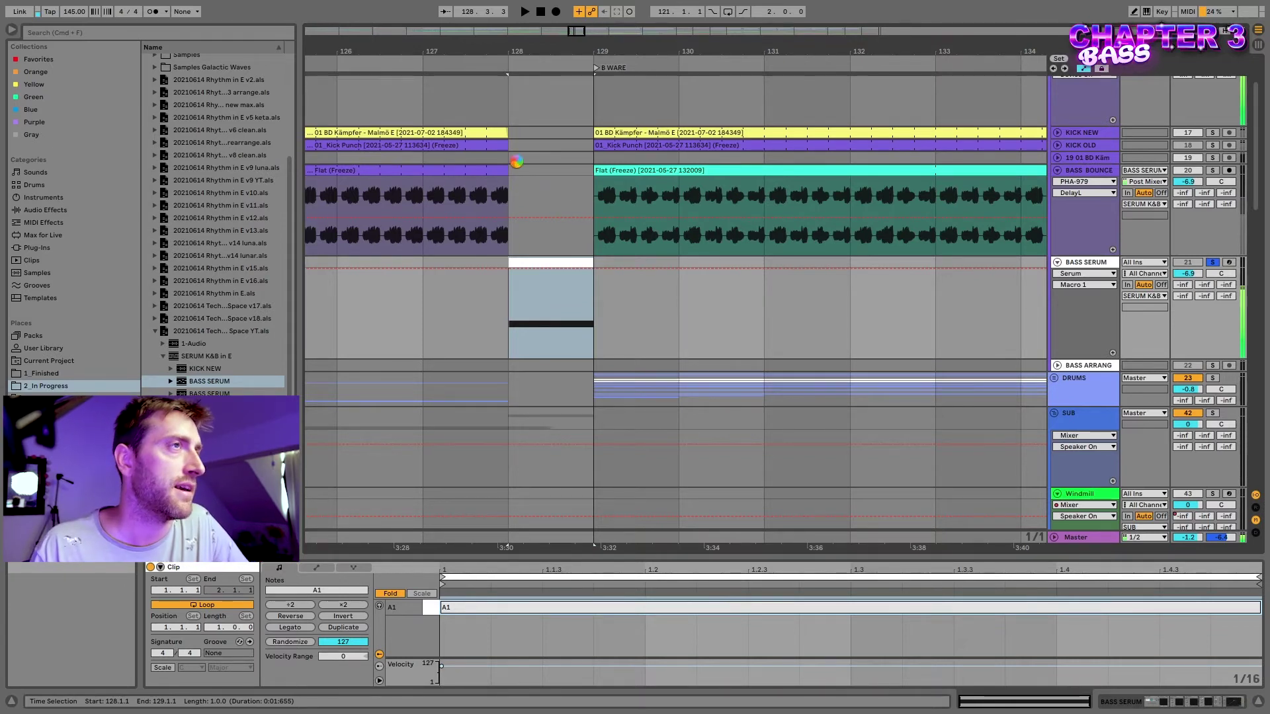
Locate Bass Shot.wav in the EXPORT folder of the 20210516 Lost Time Project in the browser.
{"action": "scroll", "coordinate": [521, 165], "scroll_direction": "down", "scroll_amount": 2}
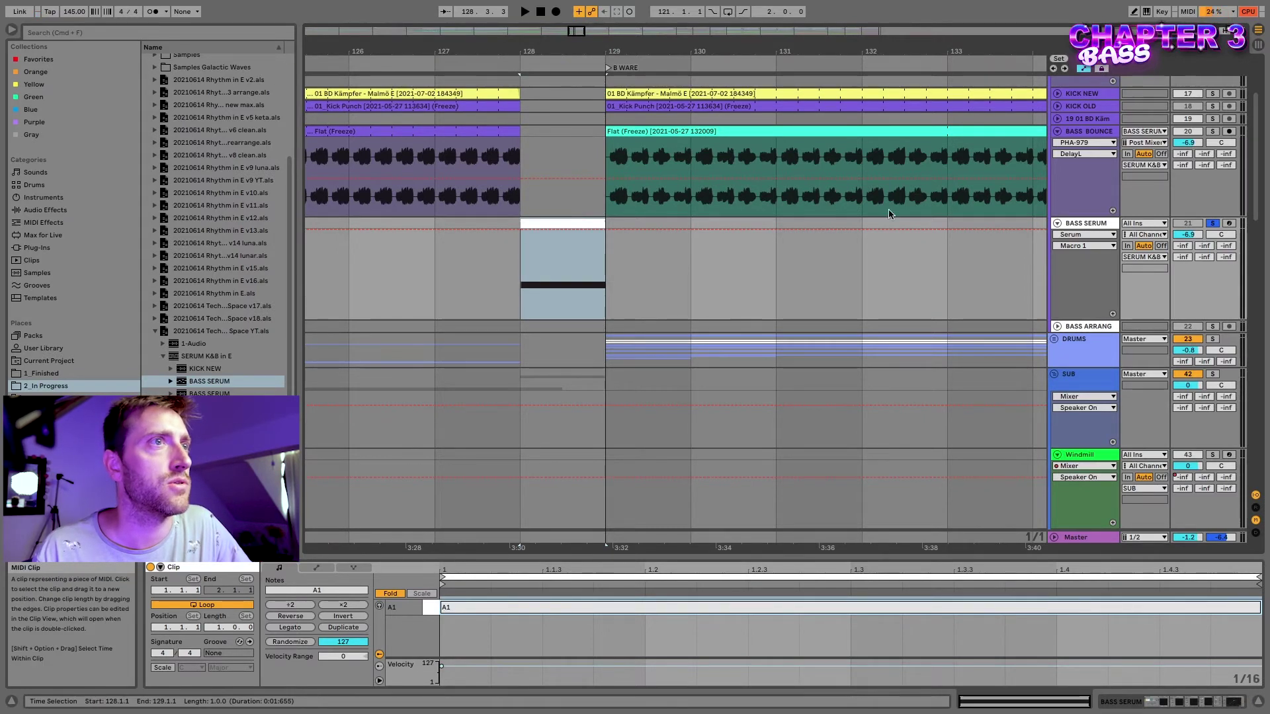
{"action": "scroll", "coordinate": [536, 227], "scroll_direction": "up", "scroll_amount": 3}
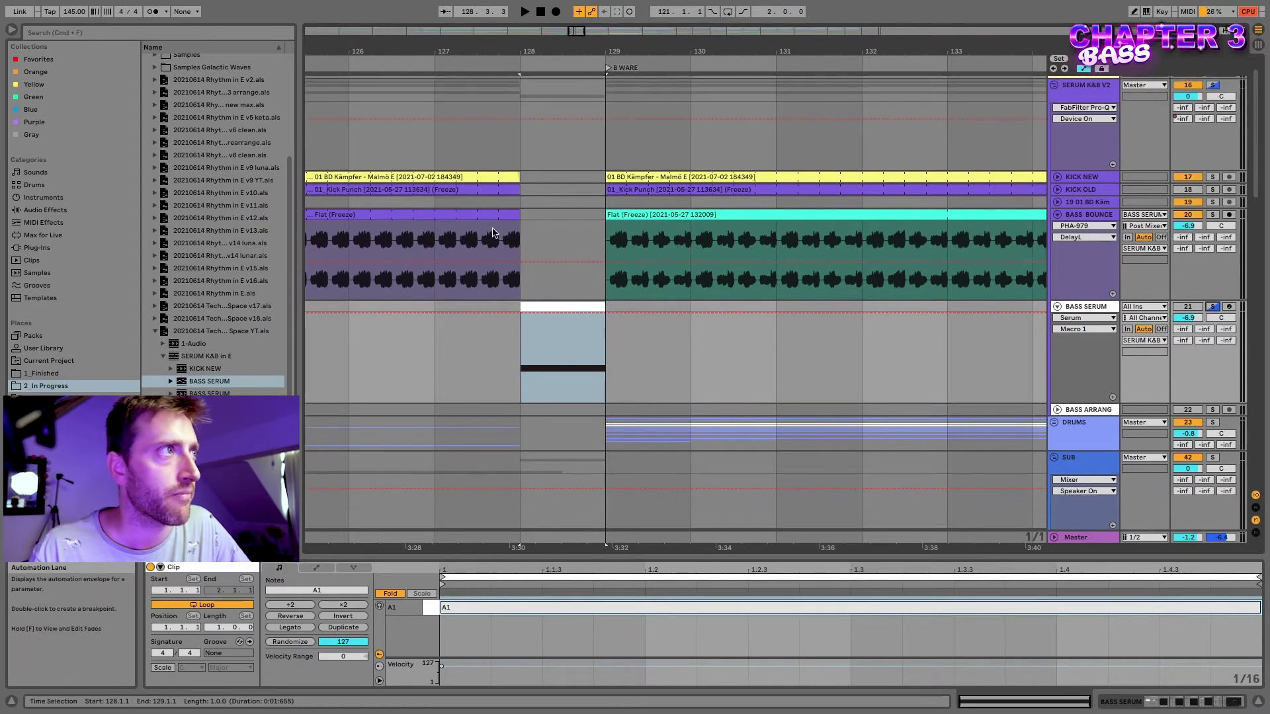
{"action": "scroll", "coordinate": [166, 192], "scroll_direction": "up", "scroll_amount": 4}
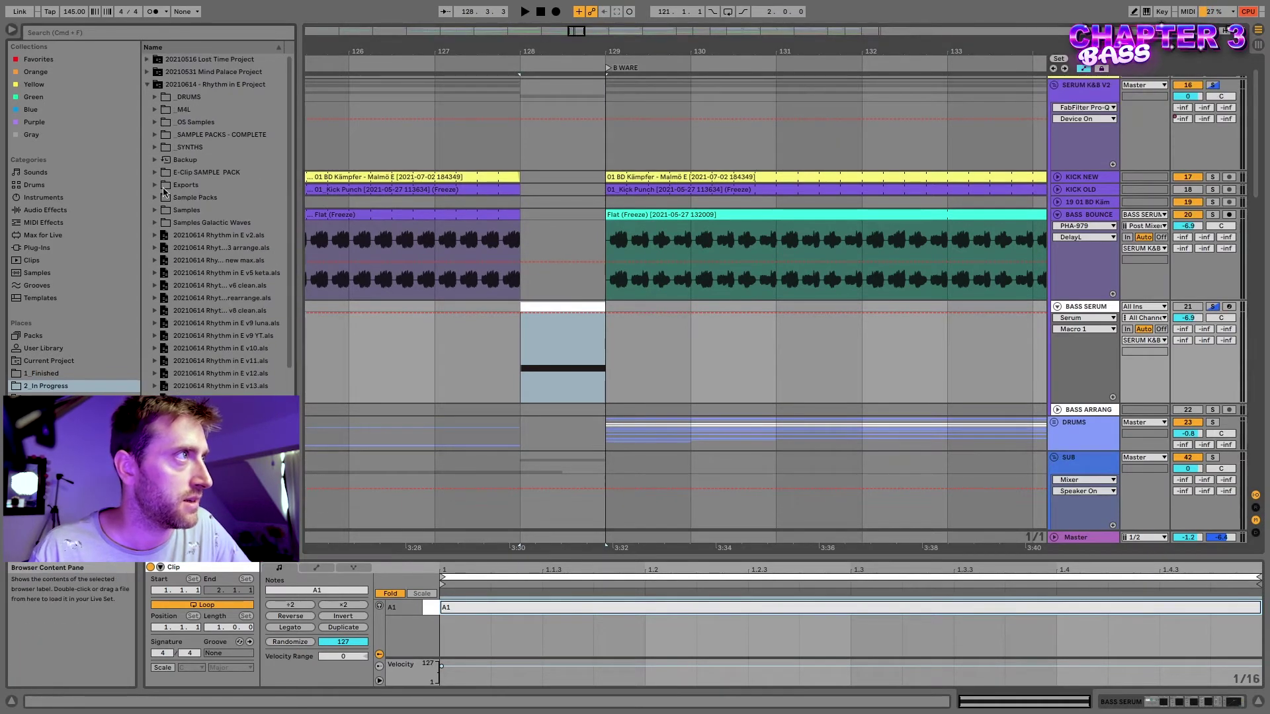
{"action": "left_click", "coordinate": [146, 85]}
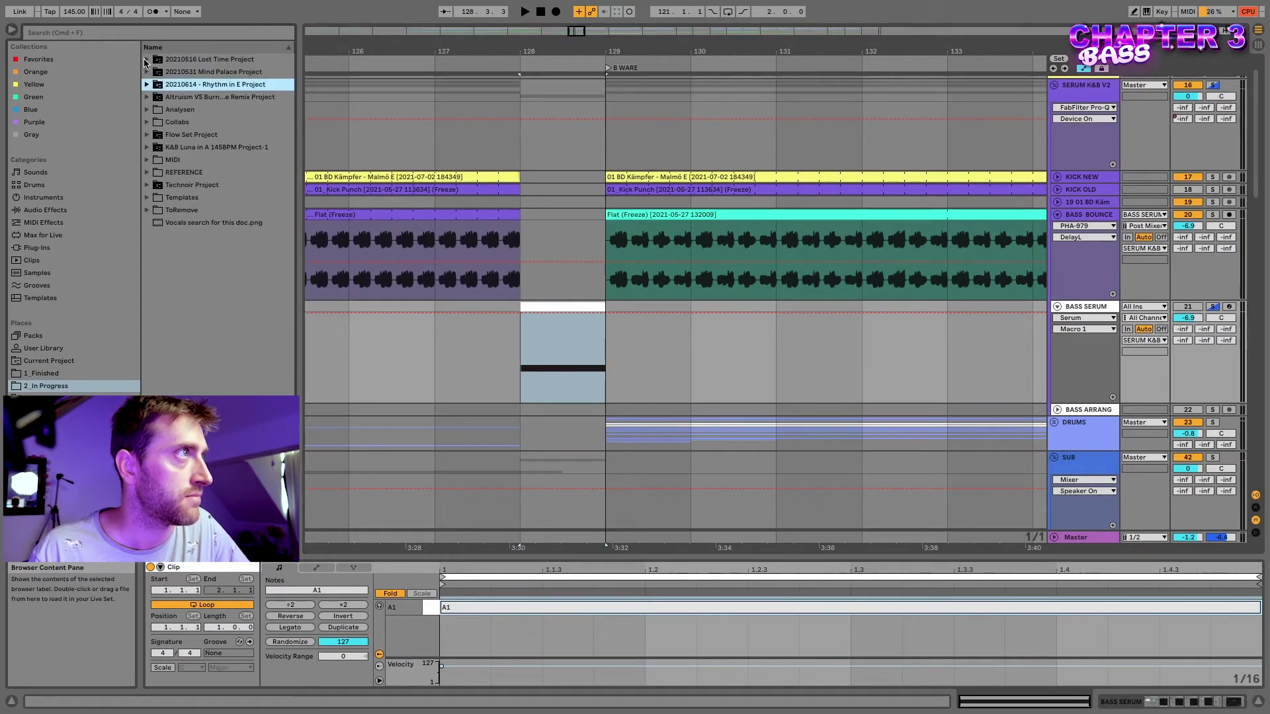
{"action": "left_click", "coordinate": [147, 60]}
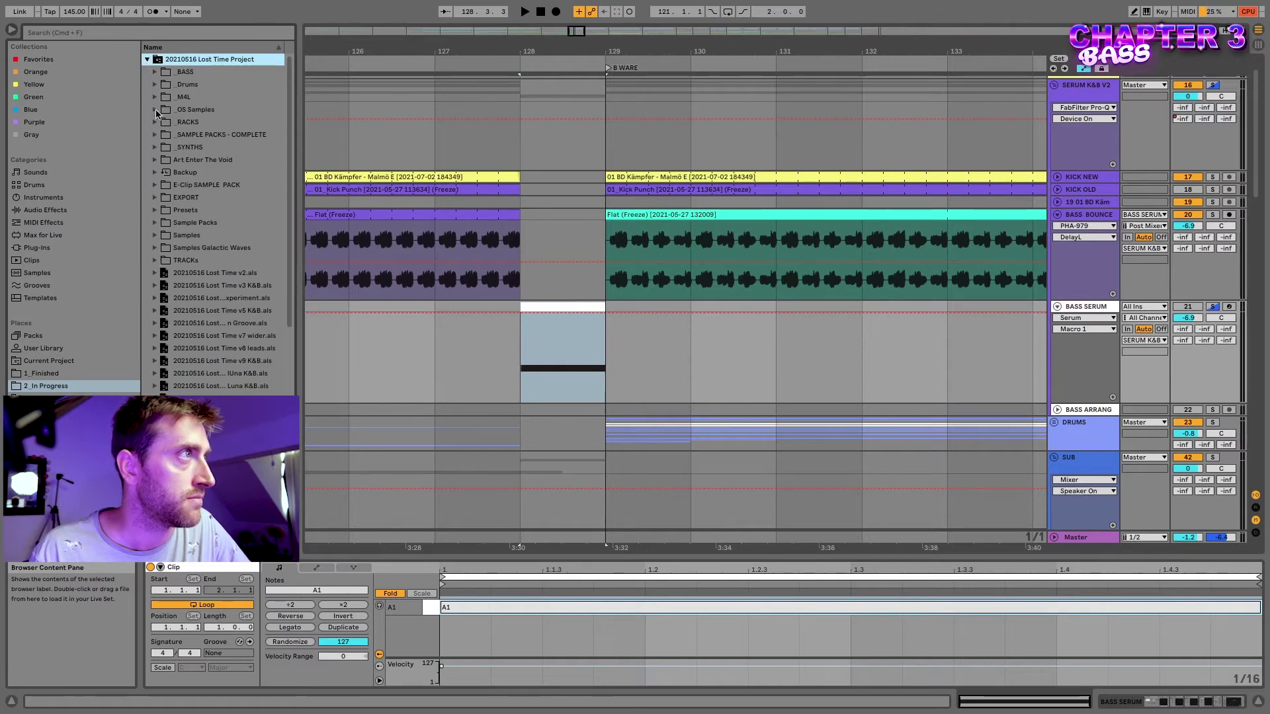
{"action": "left_click", "coordinate": [156, 198]}
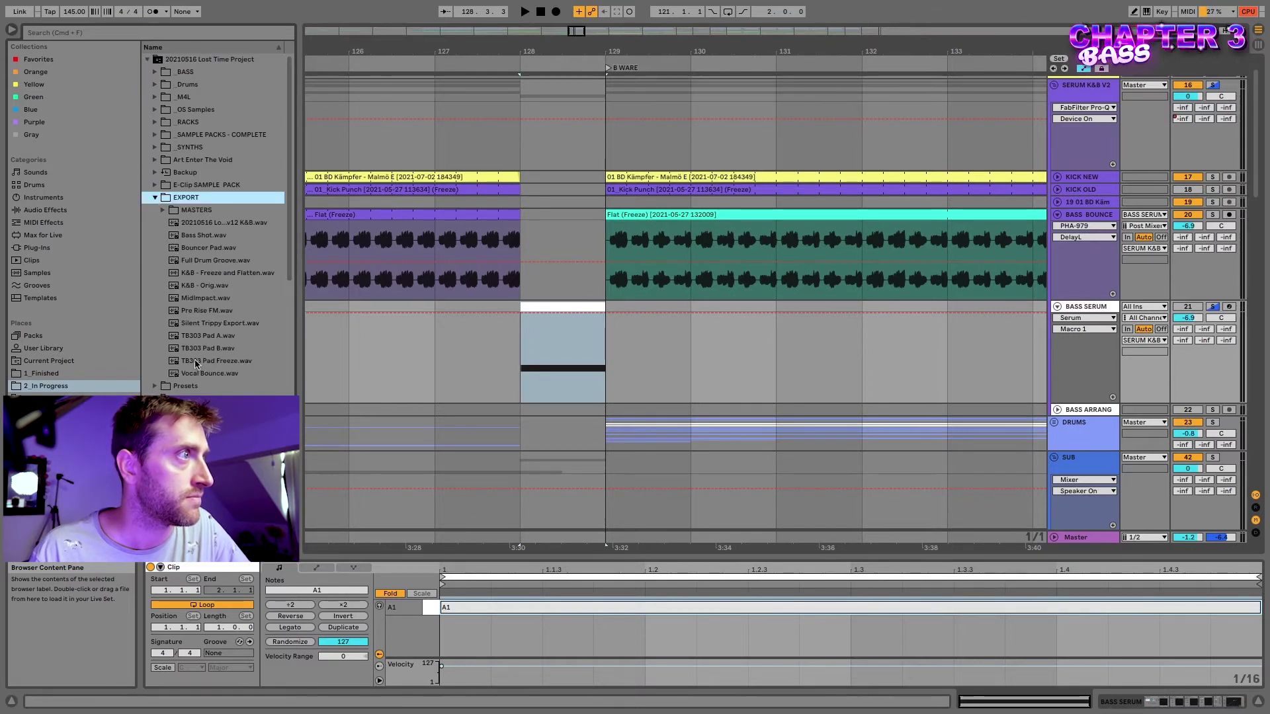
{"action": "left_click", "coordinate": [191, 238]}
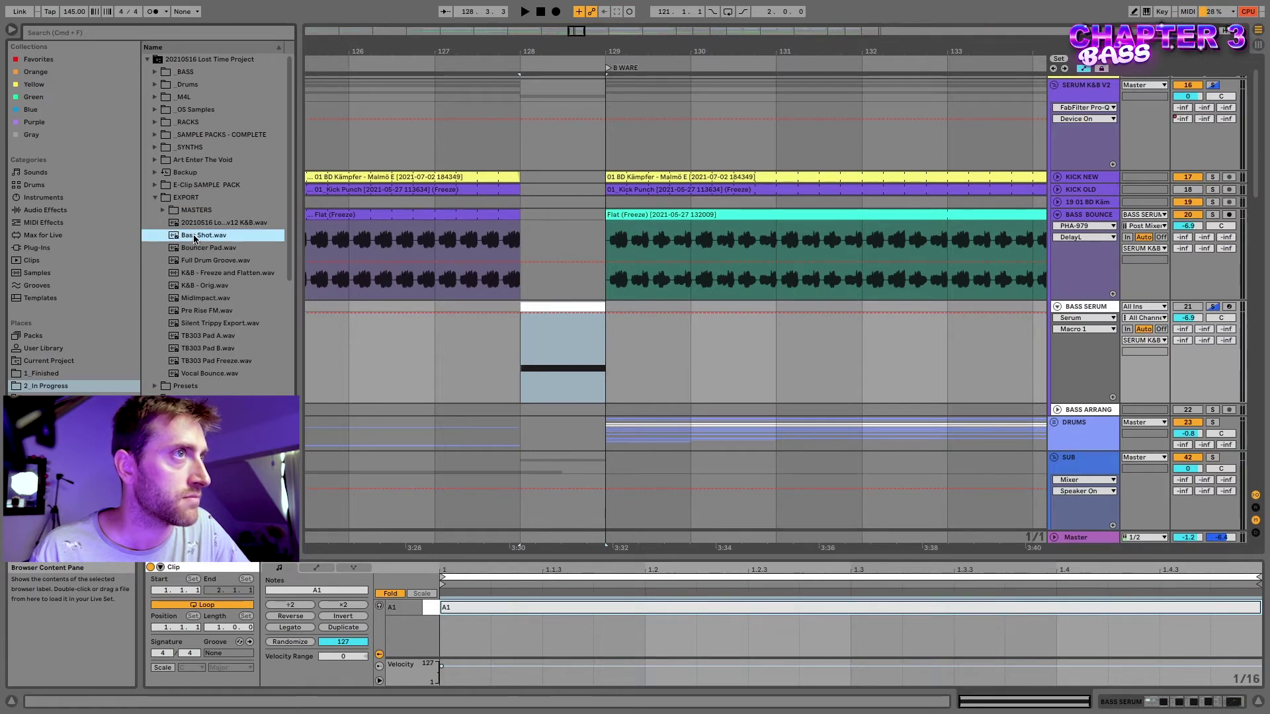
Place Bass Shot.wav at bar 128 on a new audio track below BASS BOUNCE, with a fade-in spanning the whole clip.
{"action": "left_click", "coordinate": [1088, 215]}
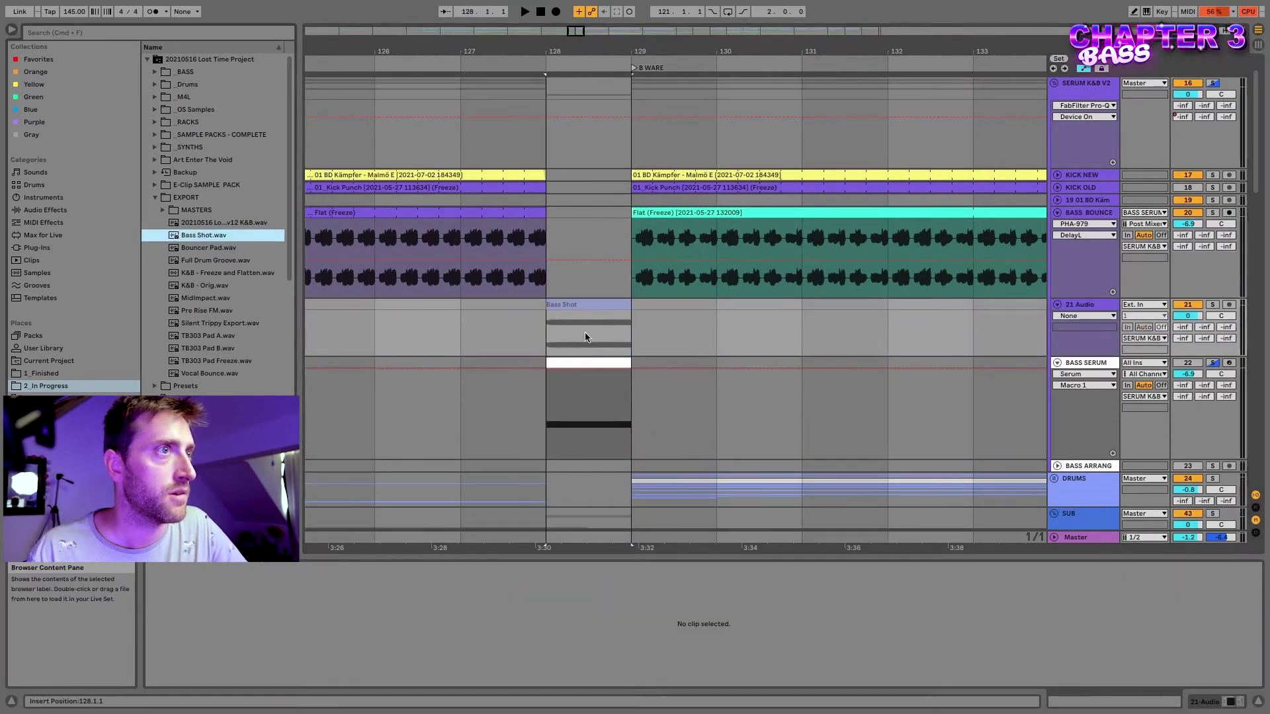
{"action": "left_click", "coordinate": [585, 338]}
{"action": "left_click_drag", "start_coordinate": [548, 310], "coordinate": [628, 311]}
{"action": "left_click", "coordinate": [500, 334]}
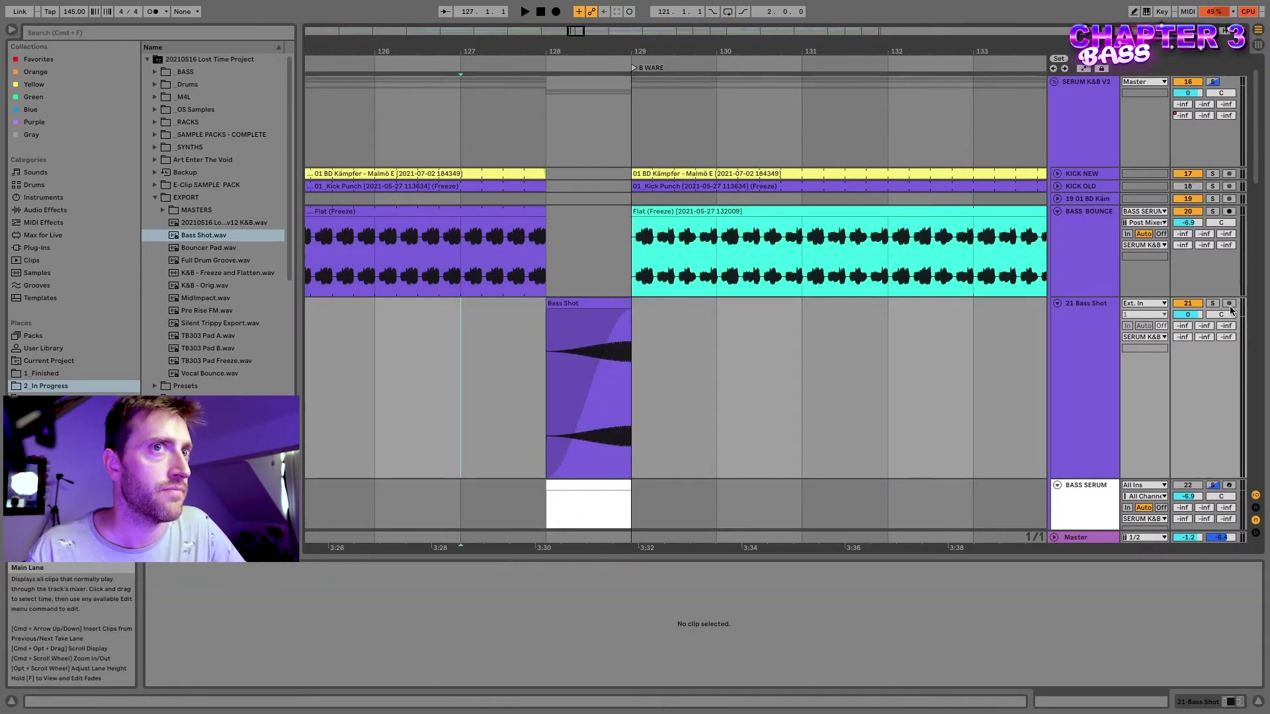
Play the build-up from bar 121 into the B WARE section to hear the faded-in Bass Shot in the mix.
{"action": "scroll", "coordinate": [494, 327], "scroll_direction": "down", "scroll_amount": 3}
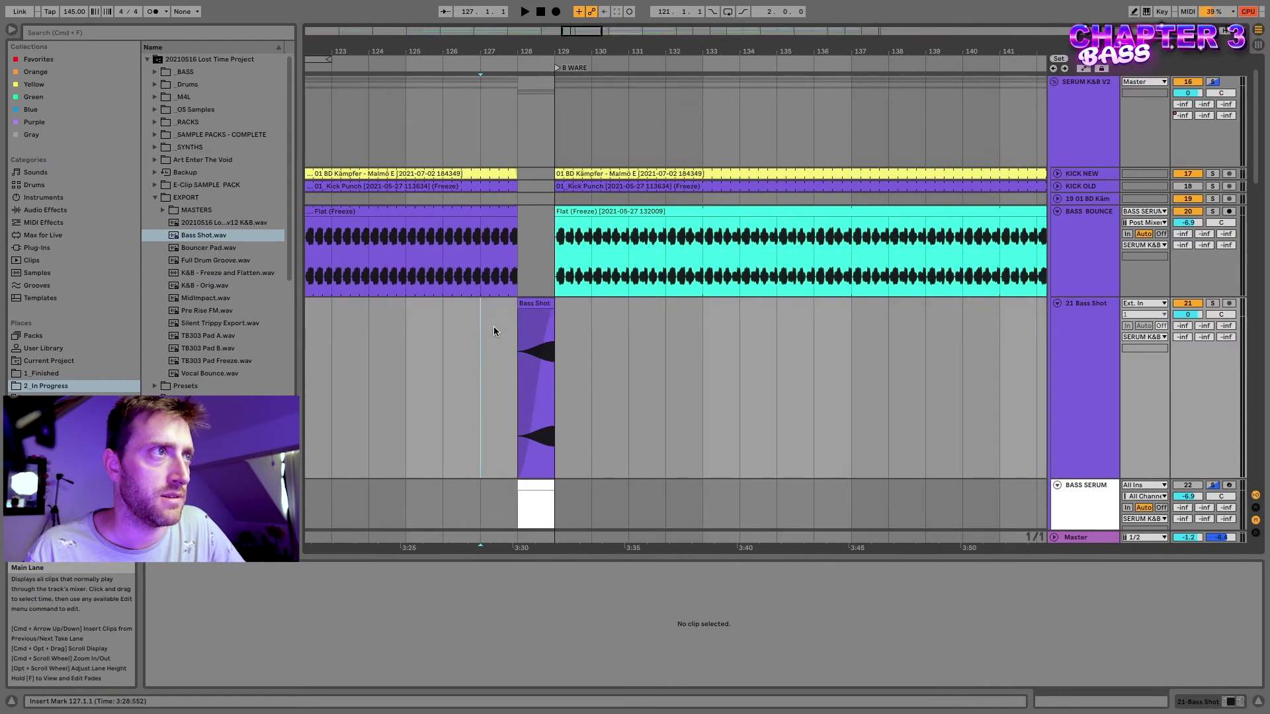
{"action": "left_click", "coordinate": [459, 308]}
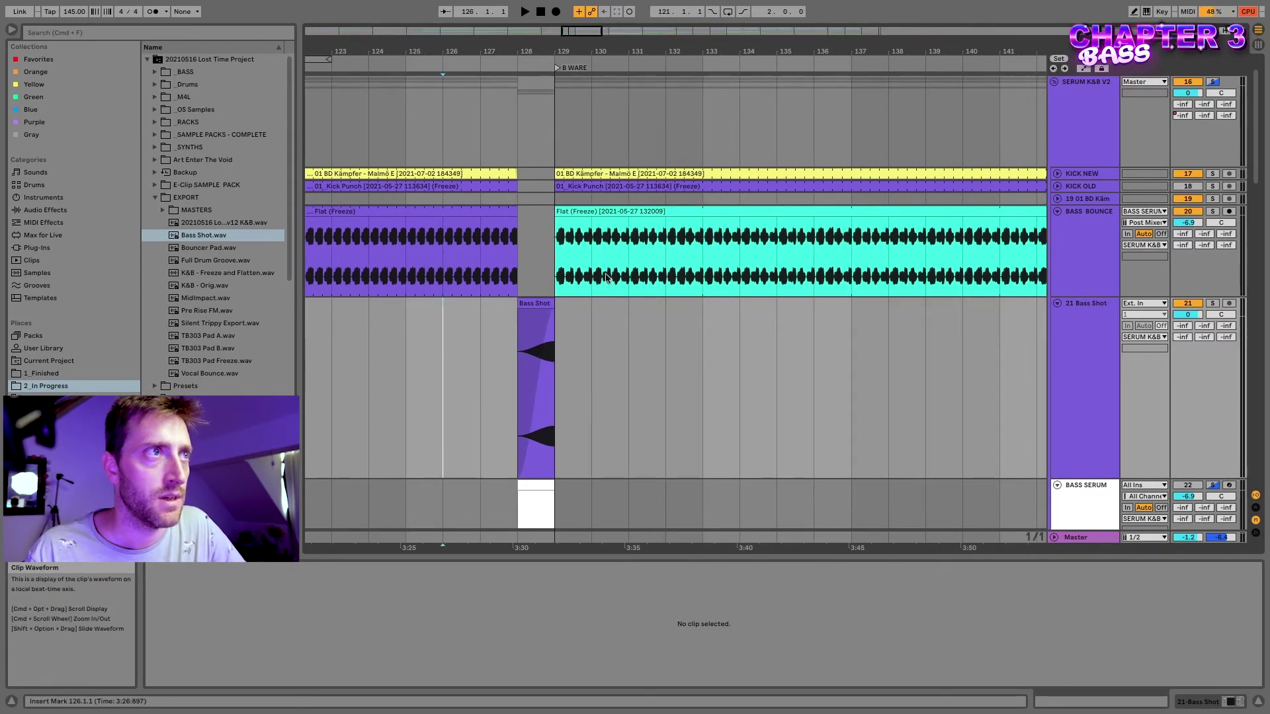
{"action": "scroll", "coordinate": [564, 285], "scroll_direction": "down", "scroll_amount": 2}
{"action": "scroll", "coordinate": [600, 324], "scroll_direction": "down", "scroll_amount": 3}
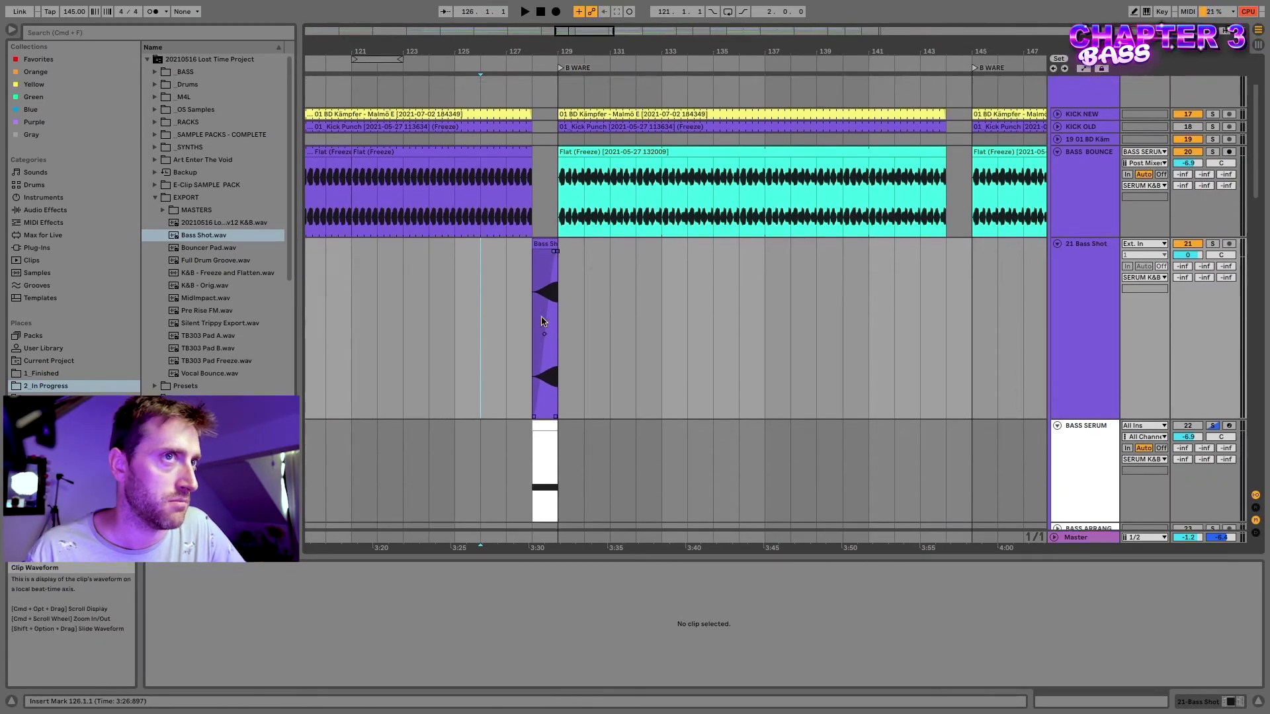
{"action": "scroll", "coordinate": [552, 291], "scroll_direction": "down", "scroll_amount": 2}
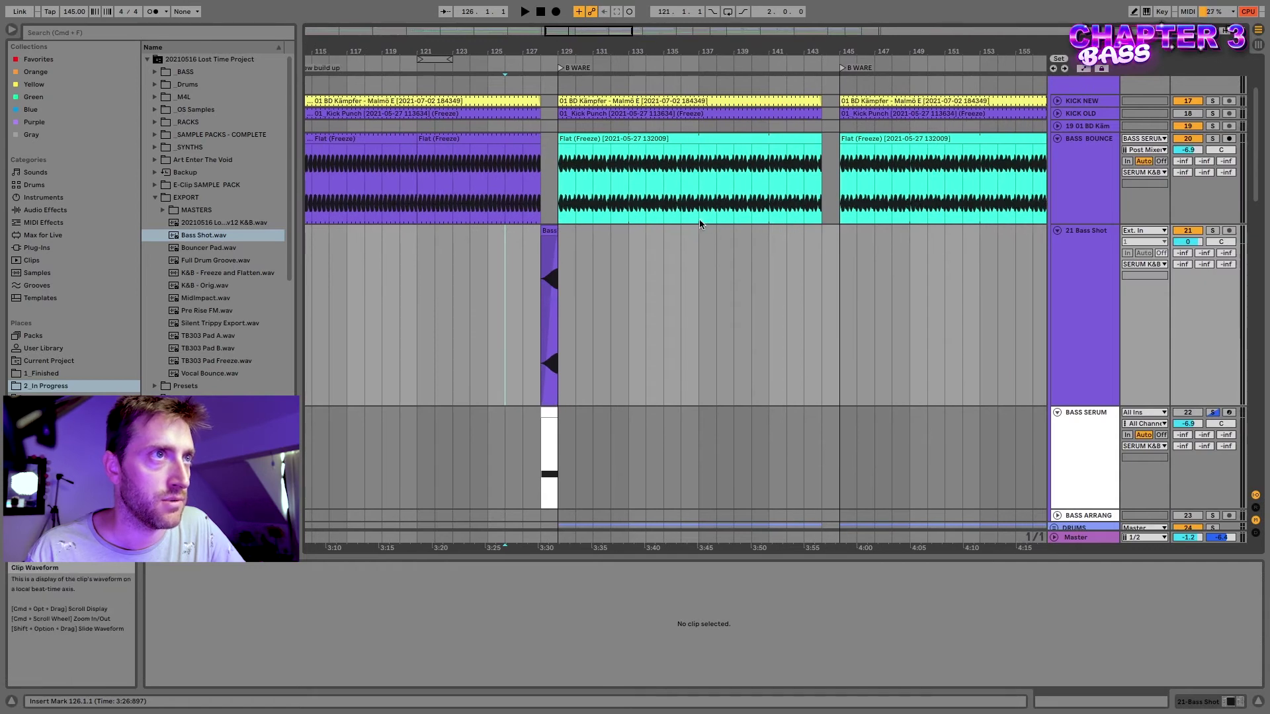
{"action": "scroll", "coordinate": [572, 338], "scroll_direction": "up", "scroll_amount": 3}
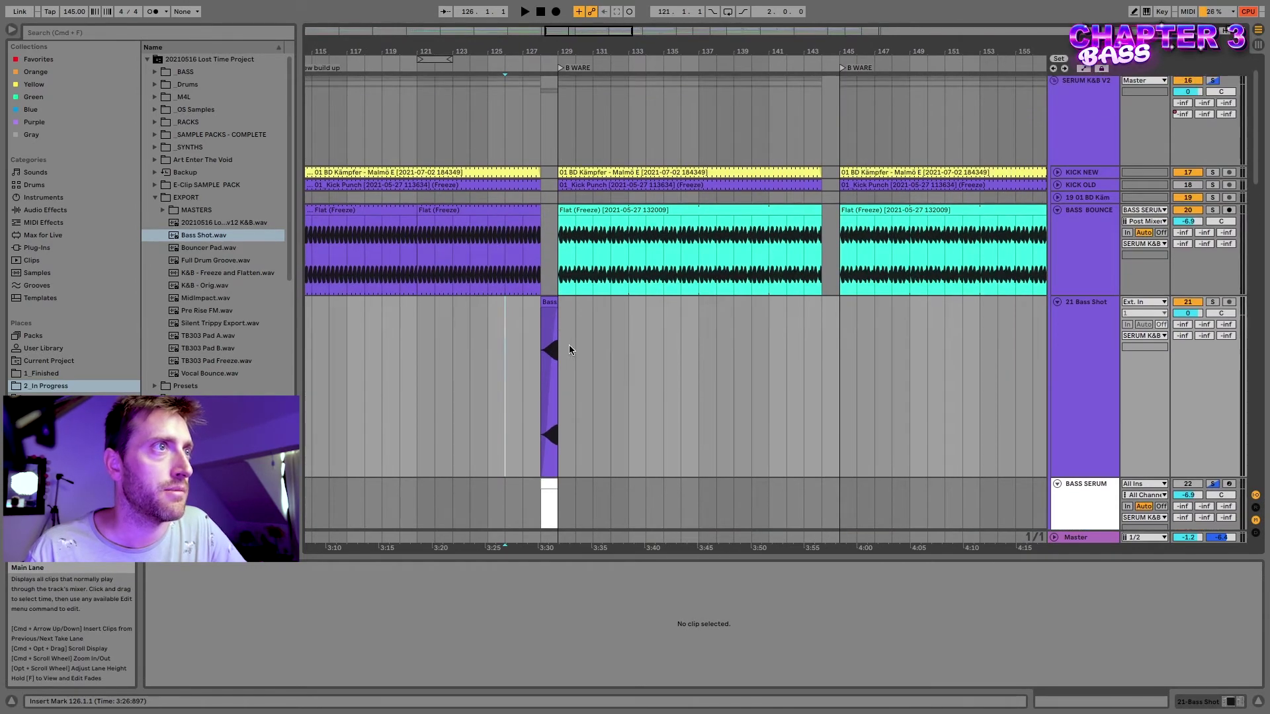
{"action": "scroll", "coordinate": [567, 344], "scroll_direction": "up", "scroll_amount": 1}
{"action": "left_click", "coordinate": [423, 328]}
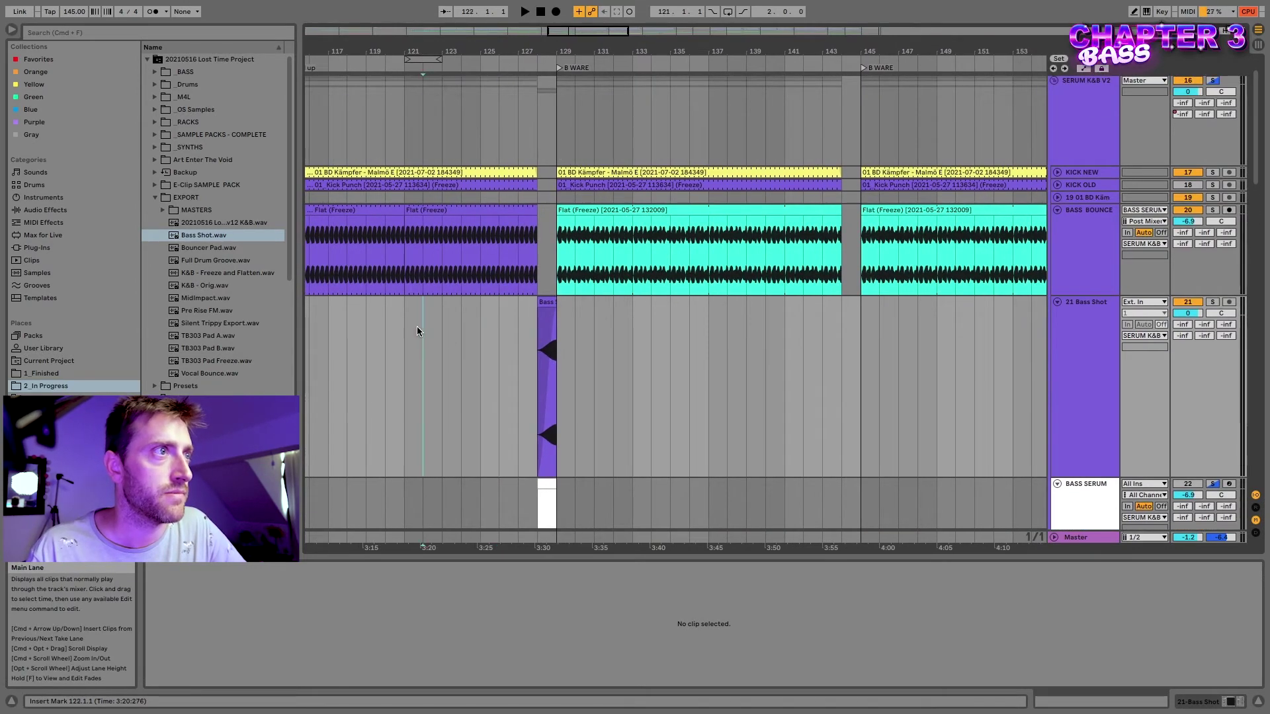
{"action": "left_click", "coordinate": [332, 314]}
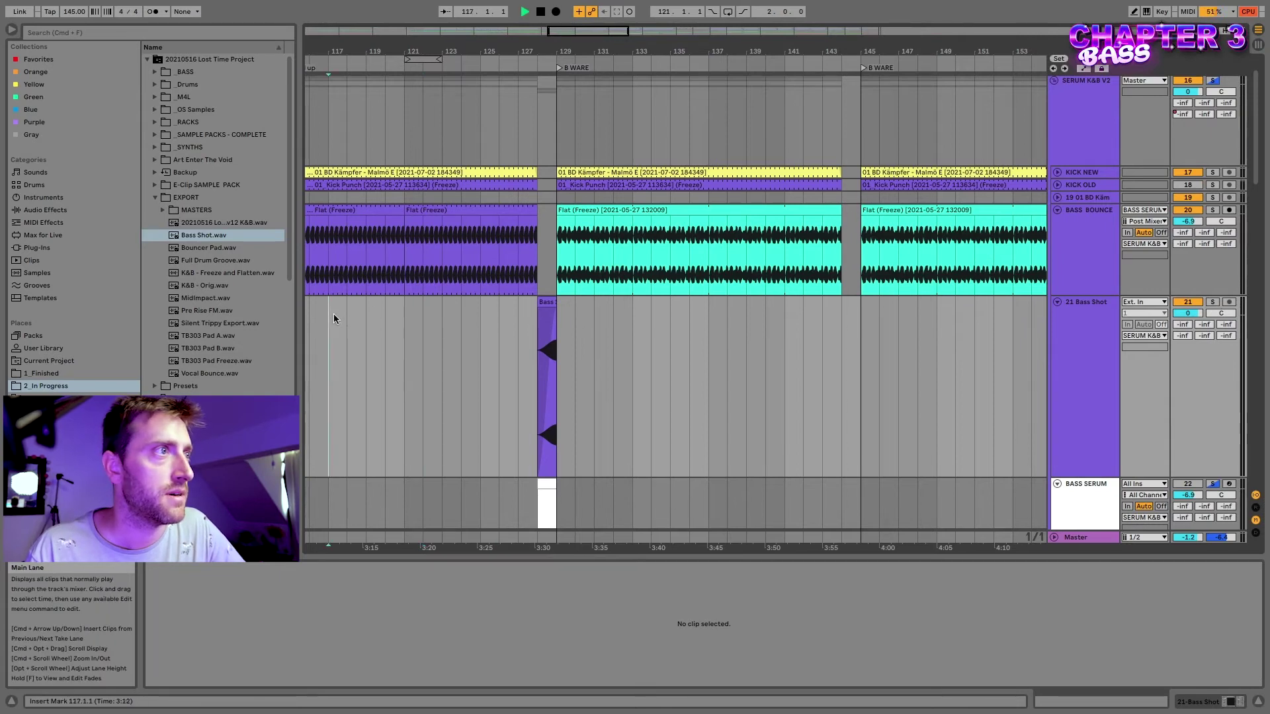
{"action": "key", "text": "space"}
{"action": "left_click", "coordinate": [402, 322]}
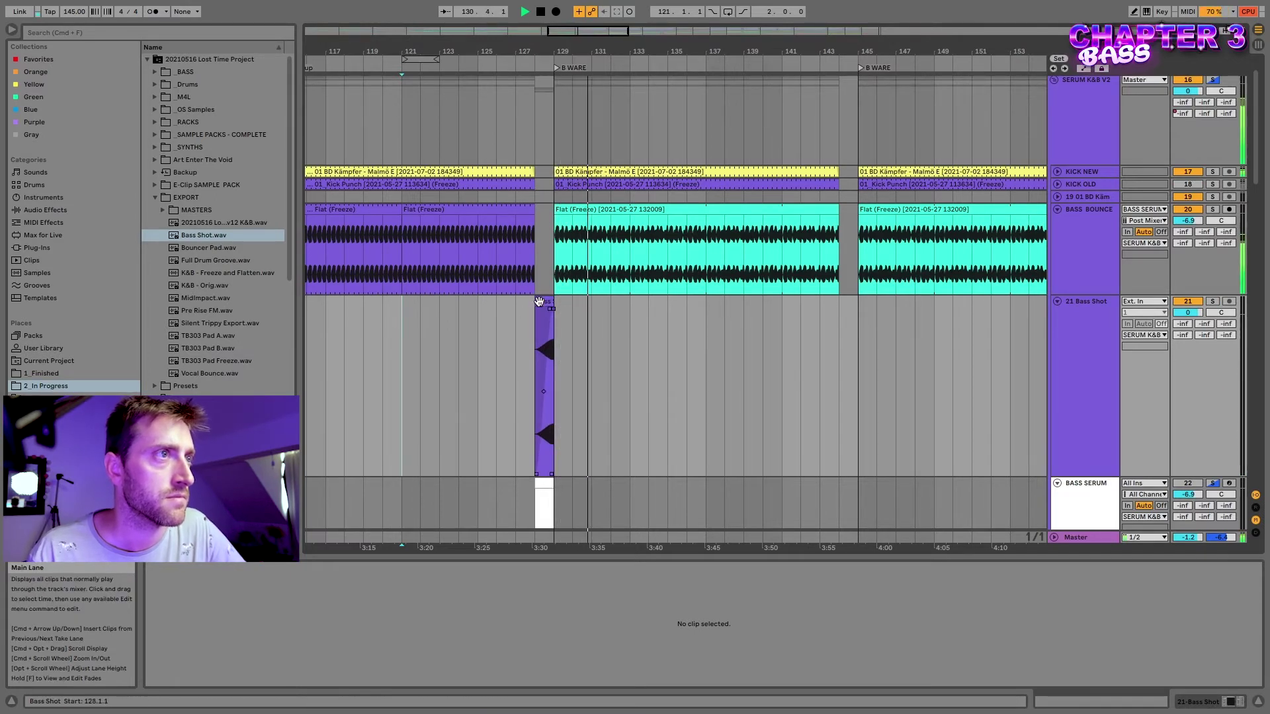
Select the Bass Shot clip at bar 128, solo its track and audition it alone.
{"action": "left_click", "coordinate": [543, 331]}
{"action": "key", "text": "space"}
{"action": "left_click", "coordinate": [1212, 300]}
{"action": "key", "text": "space"}
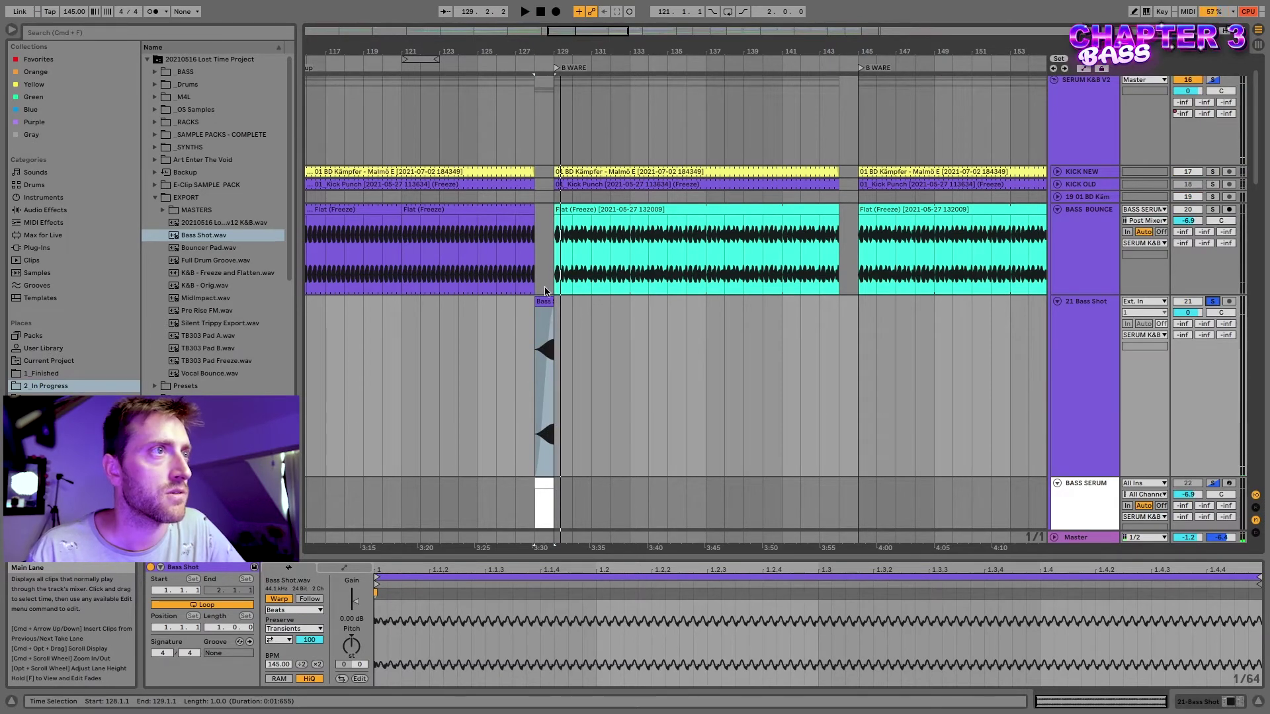
{"action": "scroll", "coordinate": [621, 334], "scroll_direction": "down", "scroll_amount": 2}
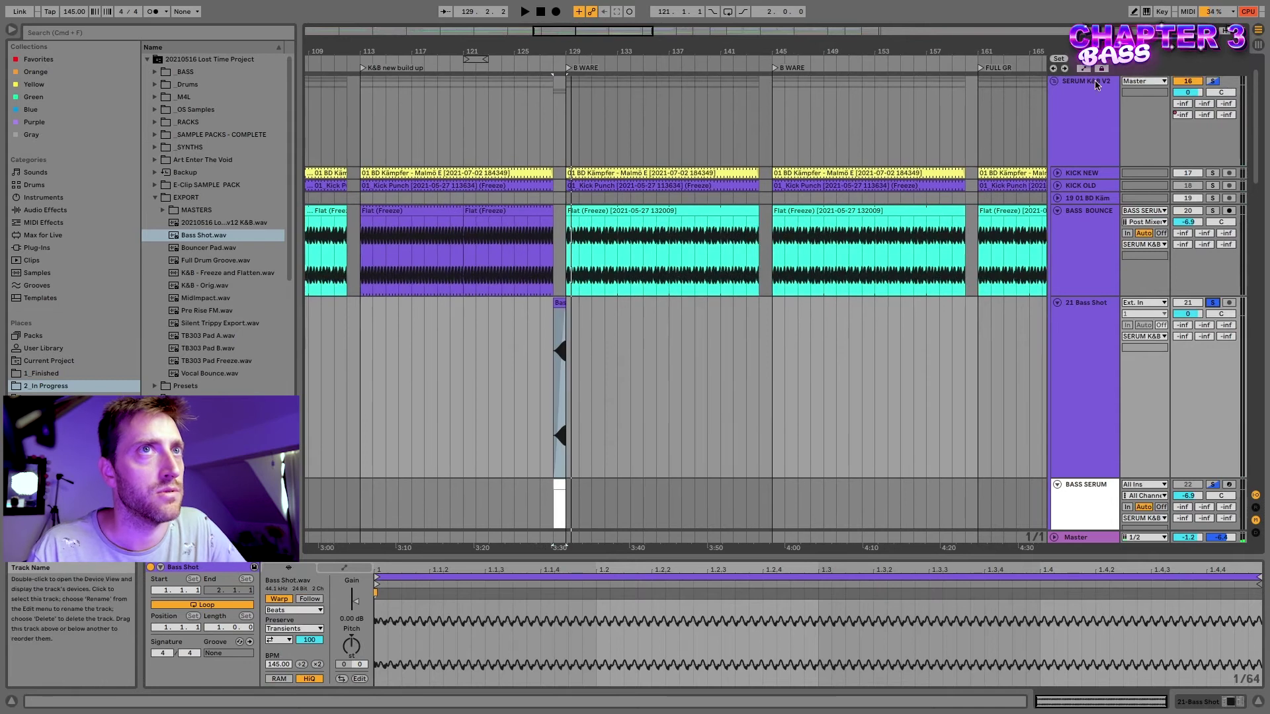
Collapse the SERUM K&B V2 and SUB groups and bring the individual tracks of the LEADS group into view.
{"action": "left_click", "coordinate": [1056, 82]}
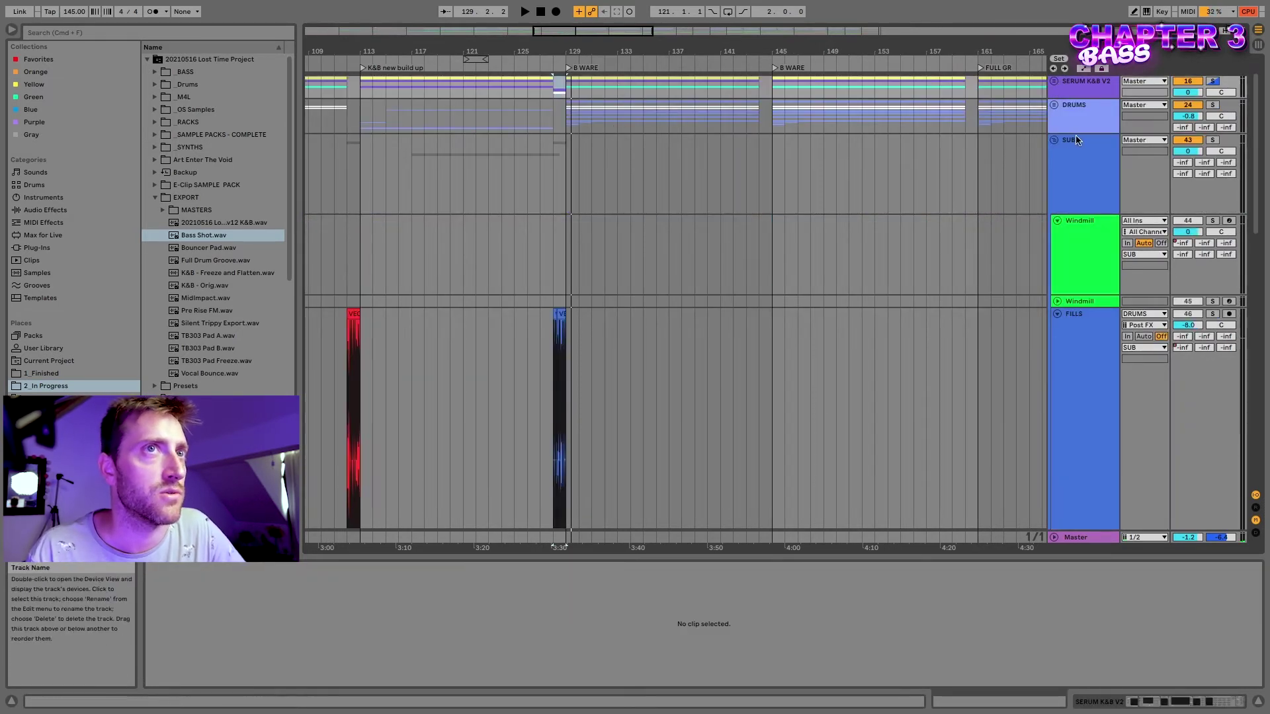
{"action": "left_click", "coordinate": [1055, 139]}
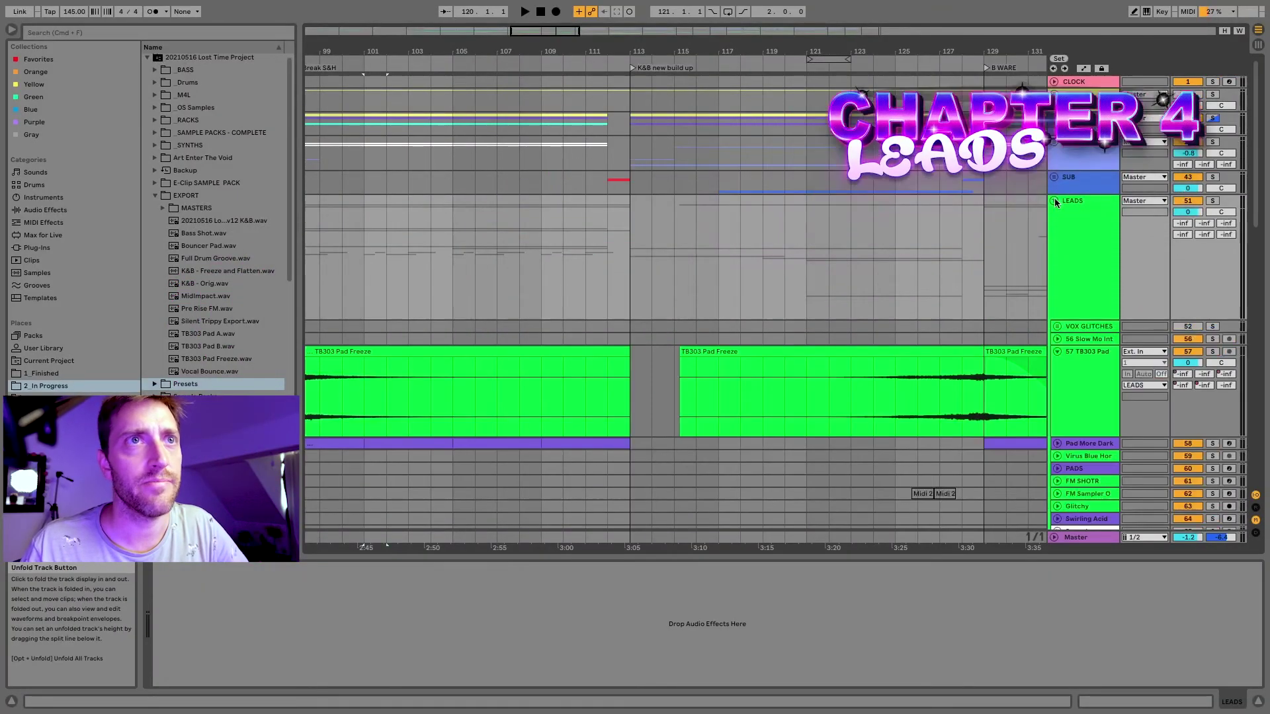
{"action": "scroll", "coordinate": [802, 398], "scroll_direction": "down", "scroll_amount": 5}
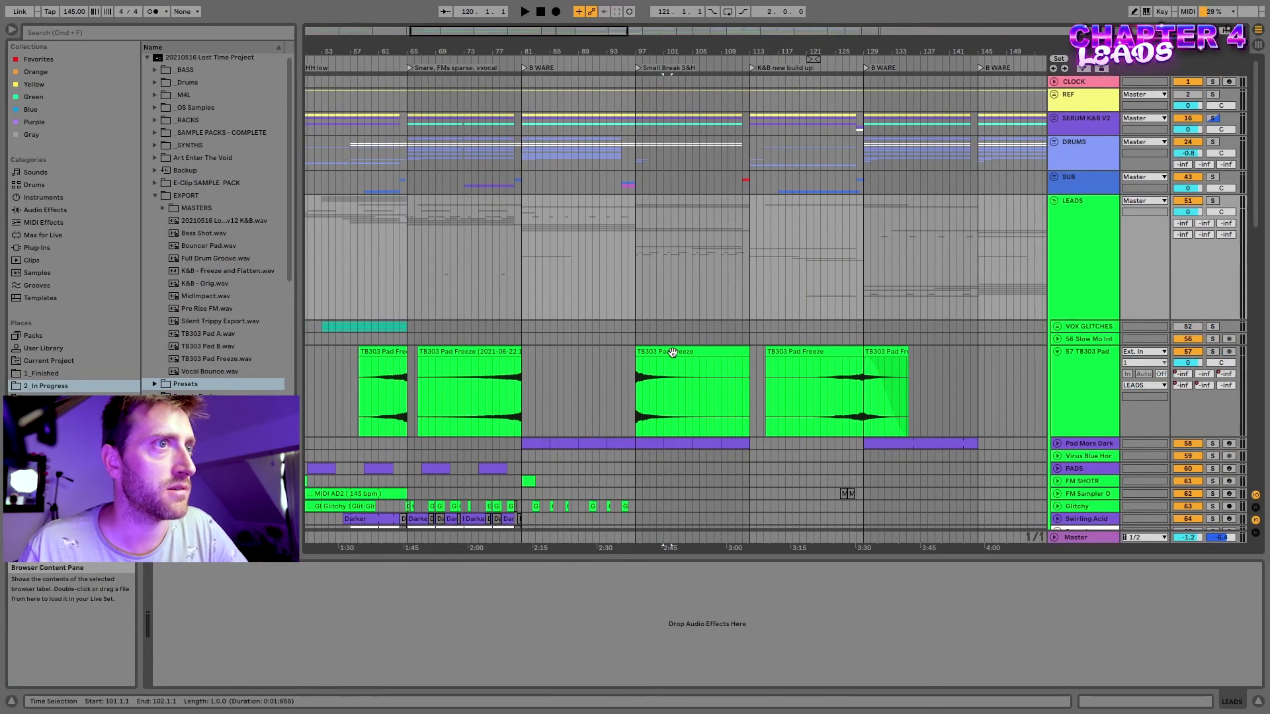
{"action": "scroll", "coordinate": [673, 352], "scroll_direction": "down", "scroll_amount": 6}
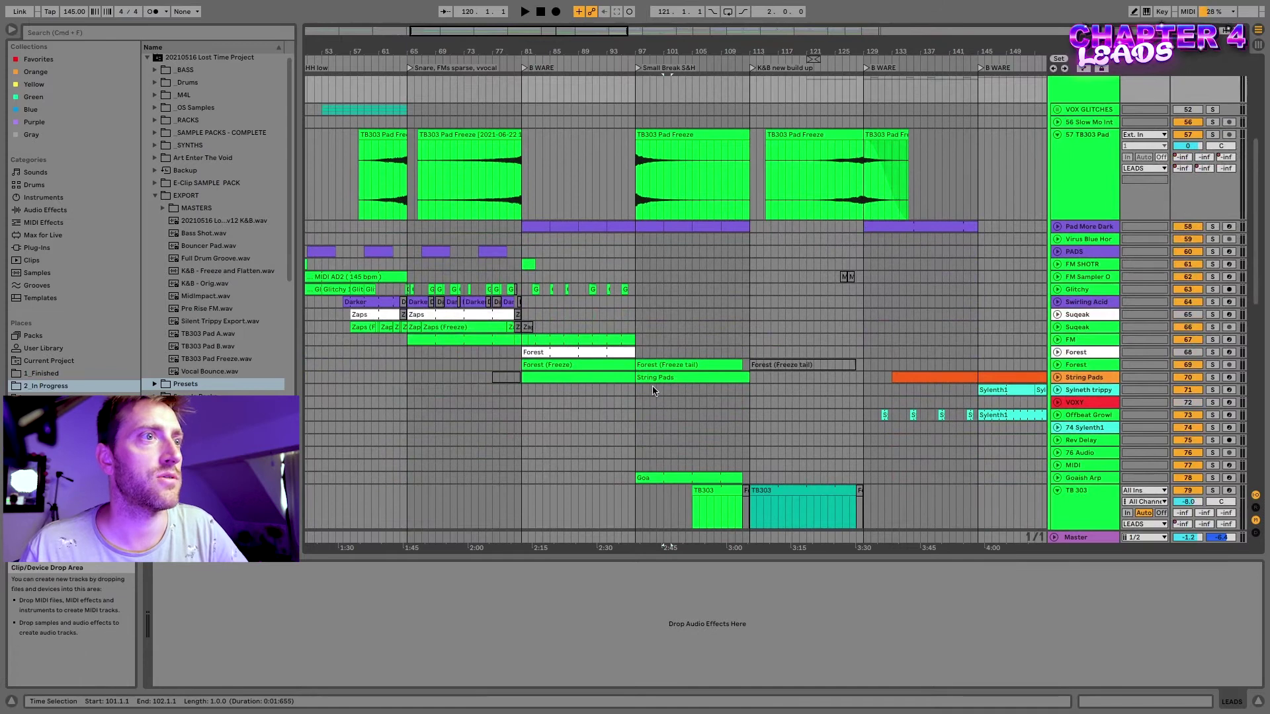
{"action": "scroll", "coordinate": [653, 390], "scroll_direction": "down", "scroll_amount": 2}
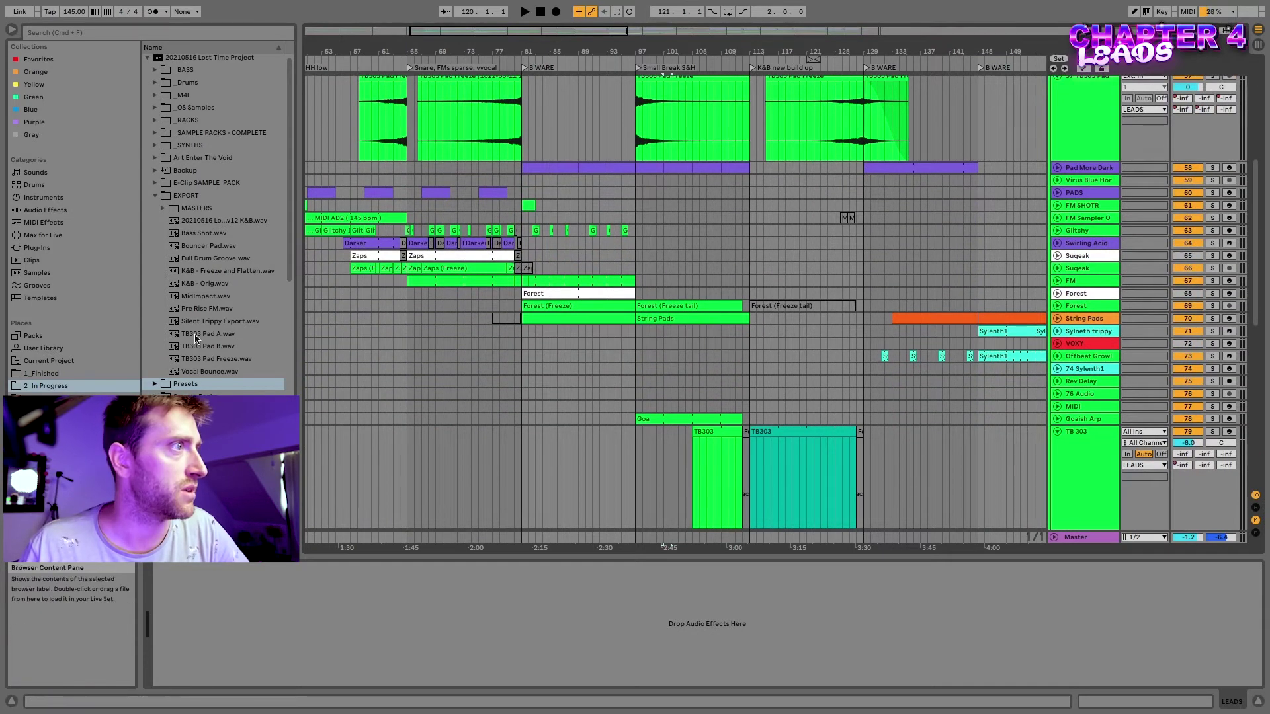
{"action": "scroll", "coordinate": [621, 266], "scroll_direction": "up", "scroll_amount": 3}
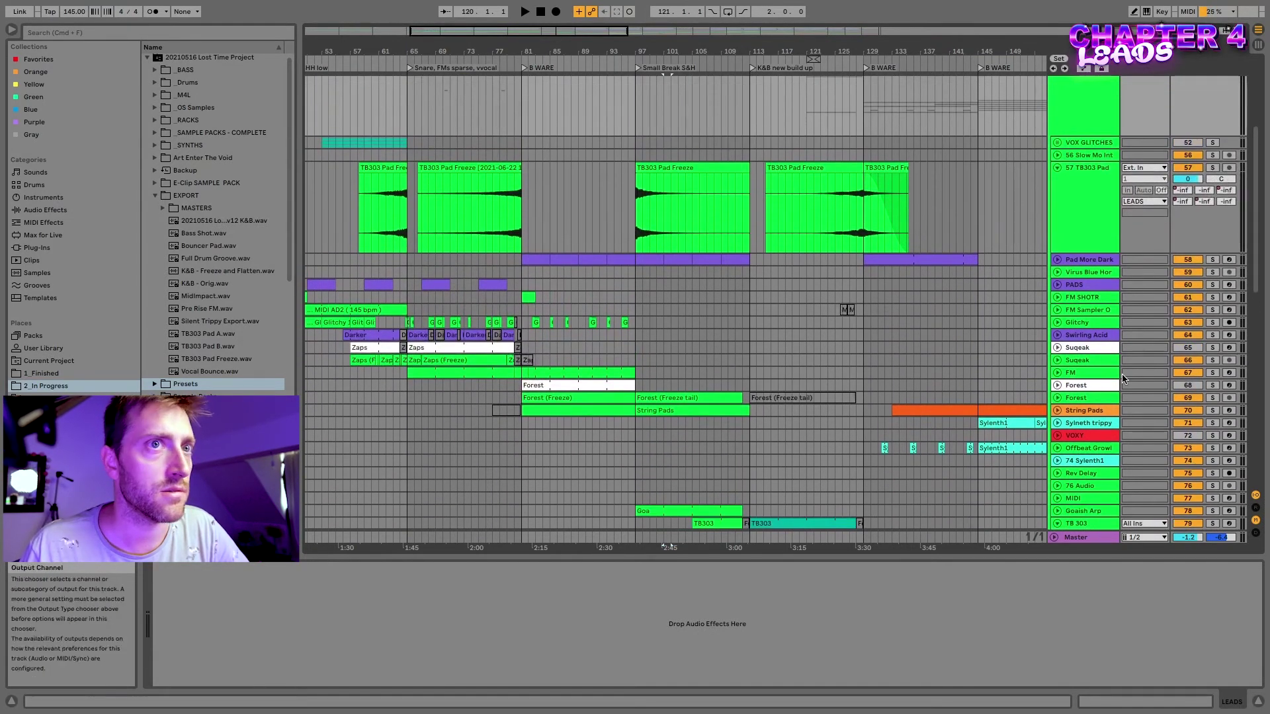
Examine the String Pads clips and the TB303 clips at bars 105 and 113 in the LEADS group.
{"action": "left_click", "coordinate": [593, 403]}
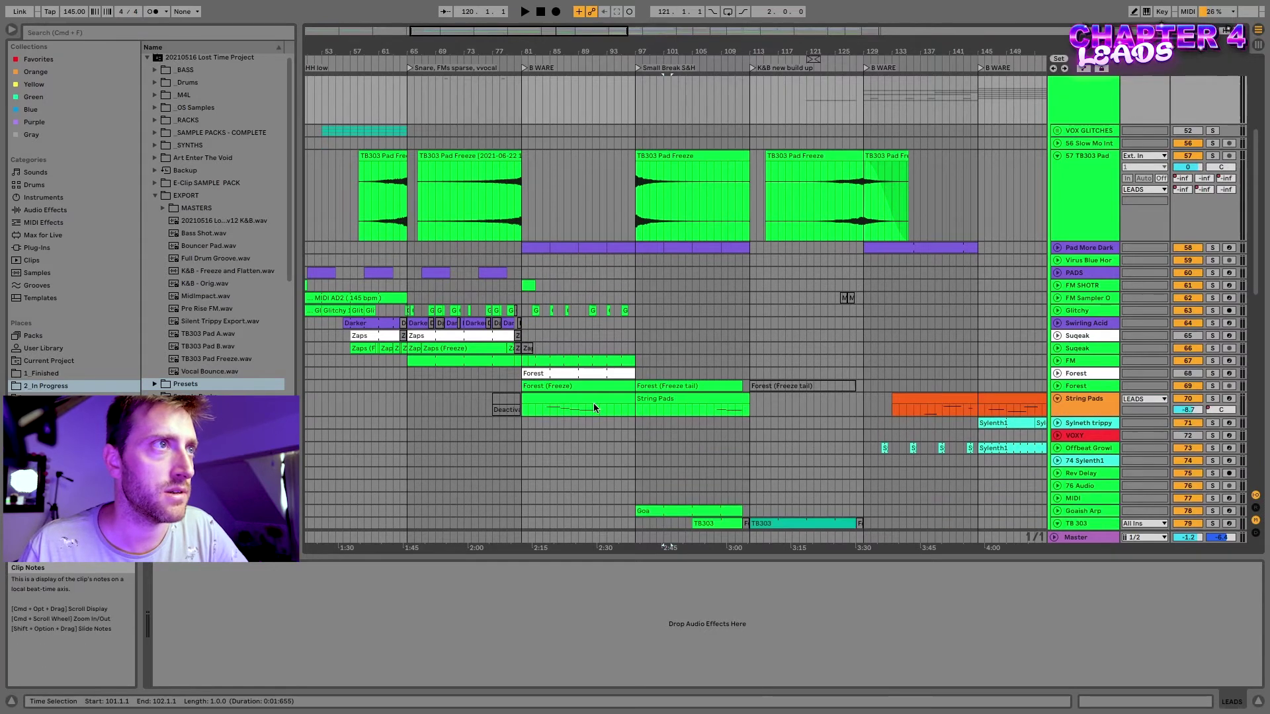
{"action": "scroll", "coordinate": [570, 358], "scroll_direction": "up", "scroll_amount": 3, "text": "alt"}
{"action": "scroll", "coordinate": [572, 359], "scroll_direction": "down", "scroll_amount": 3, "text": "alt"}
{"action": "scroll", "coordinate": [688, 416], "scroll_direction": "down", "scroll_amount": 3}
{"action": "left_click", "coordinate": [739, 415]}
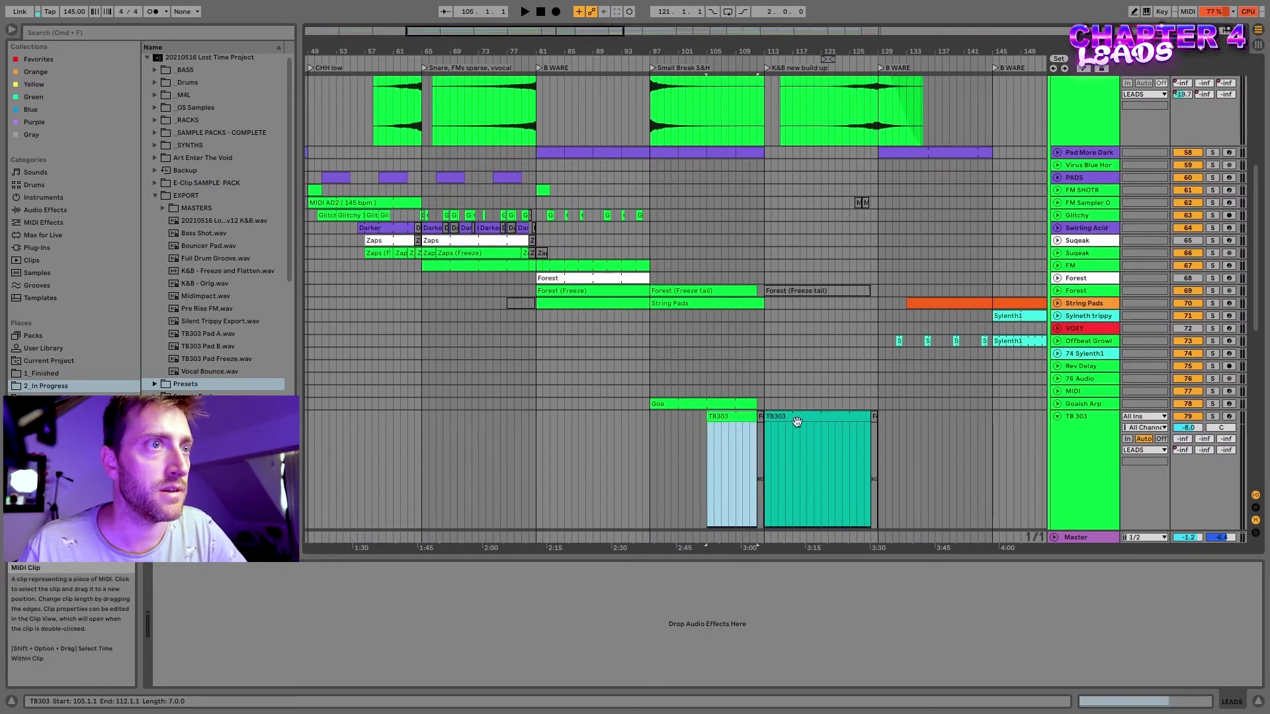
{"action": "left_click", "coordinate": [788, 418]}
{"action": "scroll", "coordinate": [840, 396], "scroll_direction": "down", "scroll_amount": 3}
{"action": "scroll", "coordinate": [827, 358], "scroll_direction": "up", "scroll_amount": 3, "text": "super"}
Play the TB 303 track from bar 121, first soloed and then unsoloed within the full mix.
{"action": "left_click", "coordinate": [736, 327]}
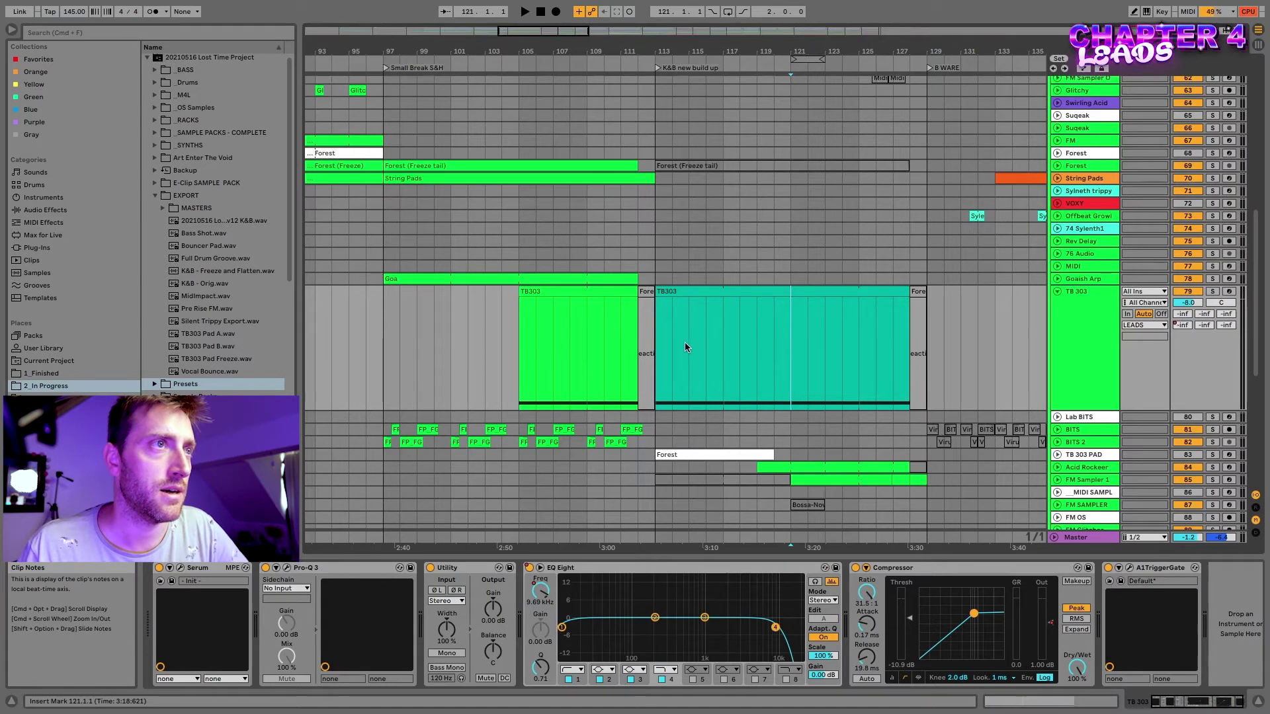
{"action": "scroll", "coordinate": [754, 331], "scroll_direction": "up", "scroll_amount": 3}
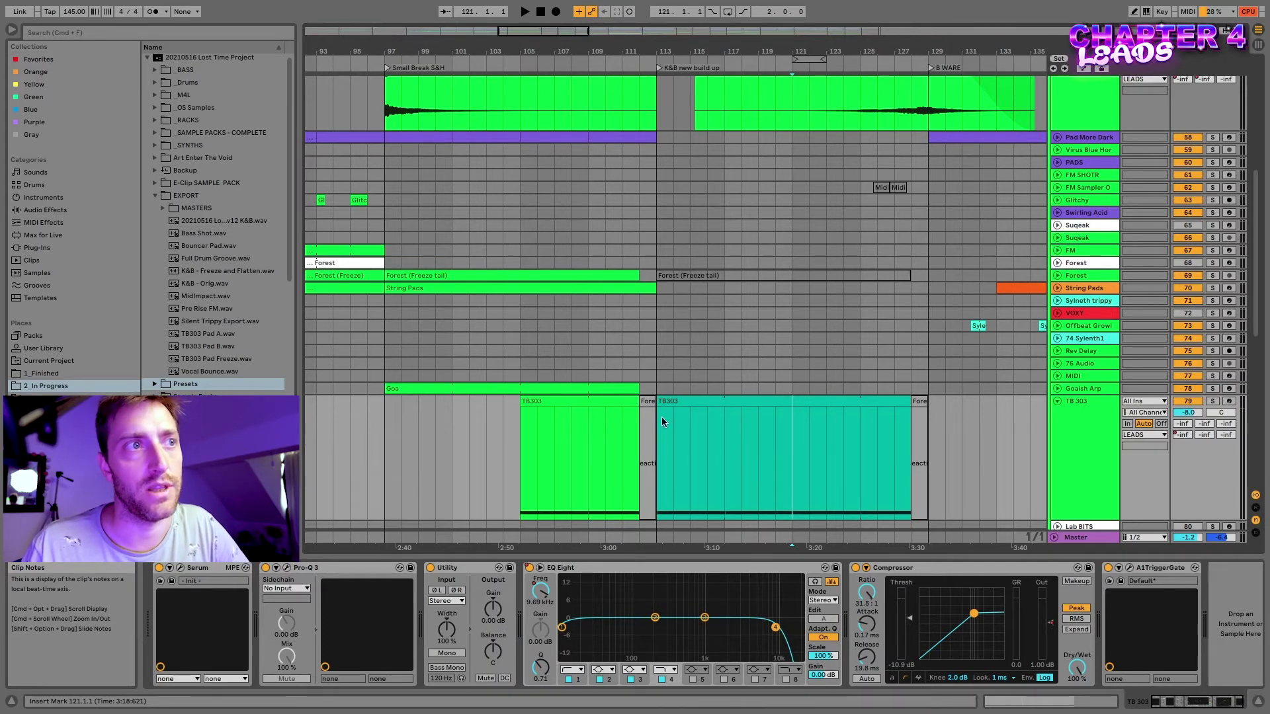
{"action": "scroll", "coordinate": [774, 425], "scroll_direction": "right", "scroll_amount": 2}
{"action": "scroll", "coordinate": [776, 427], "scroll_direction": "down", "scroll_amount": 1}
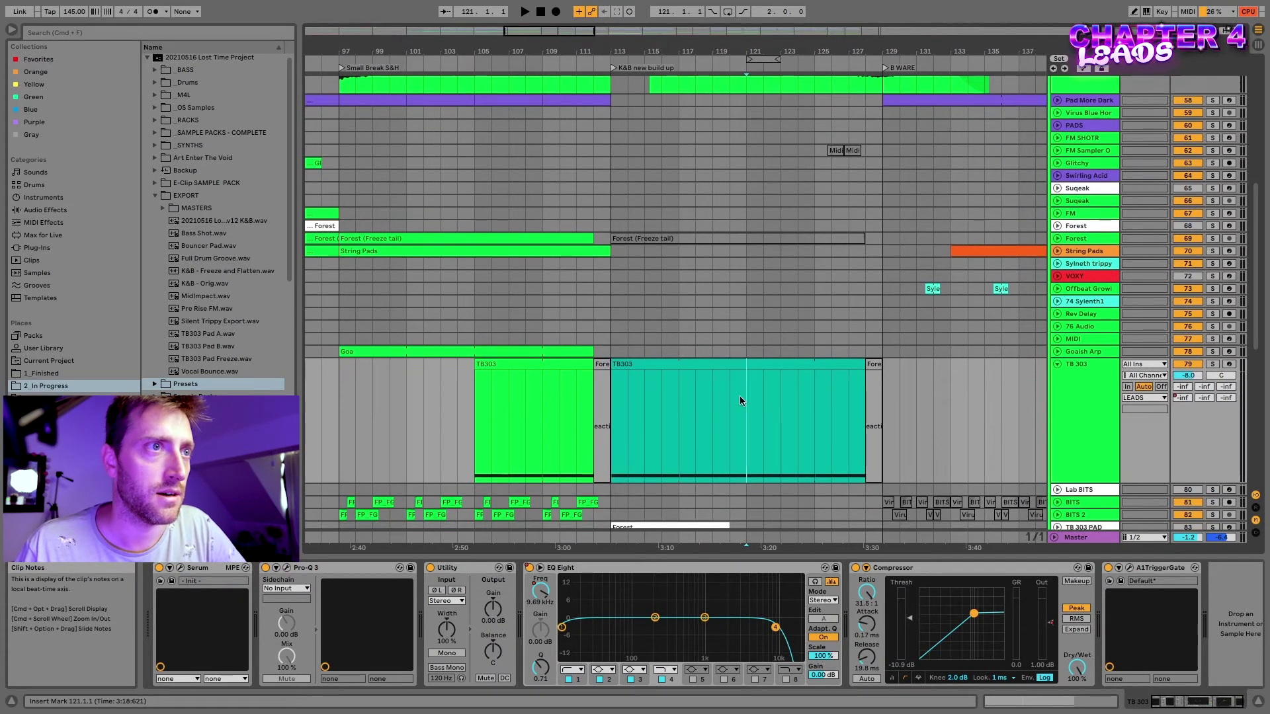
{"action": "left_click", "coordinate": [1213, 365]}
{"action": "key", "text": "space"}
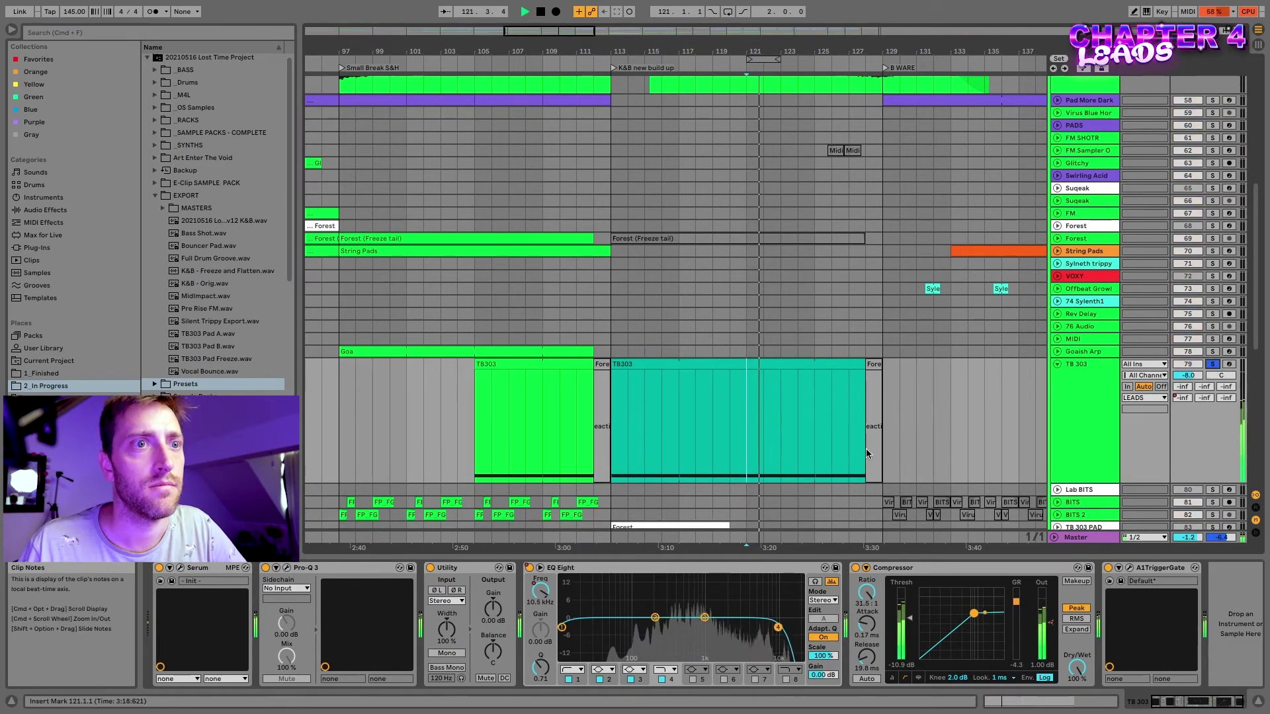
{"action": "left_click", "coordinate": [1213, 365]}
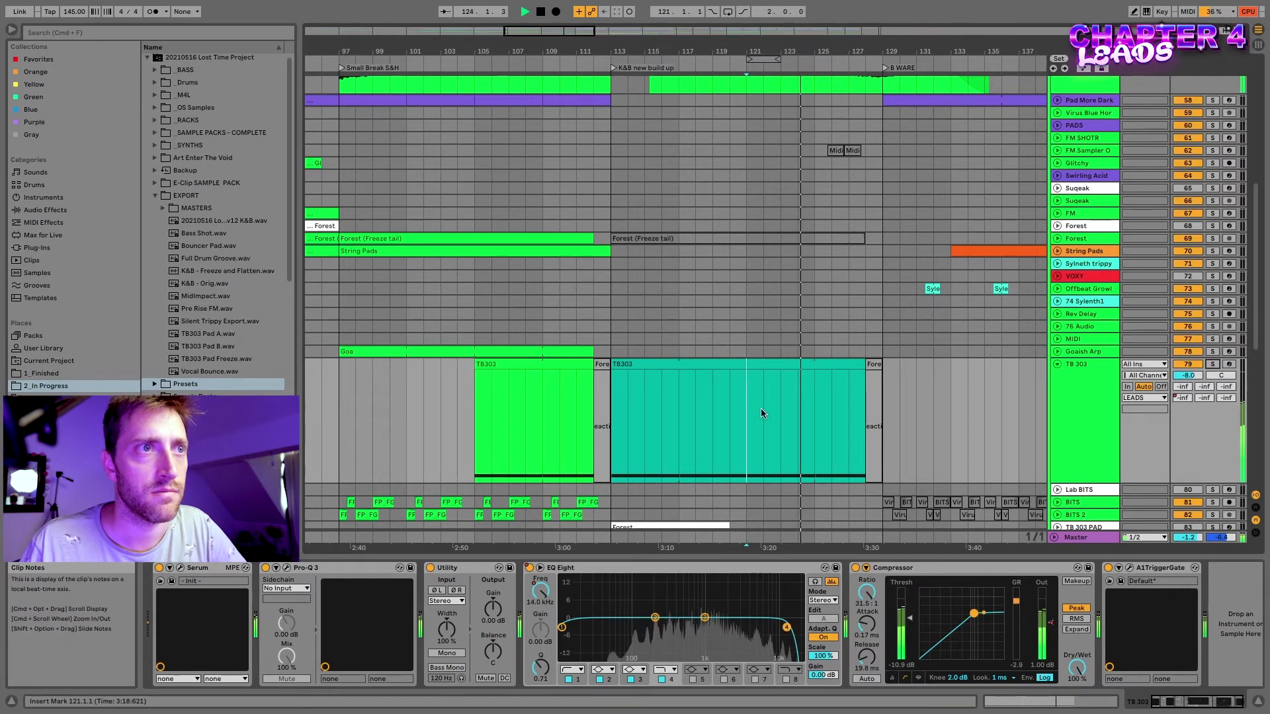
{"action": "key", "text": "space"}
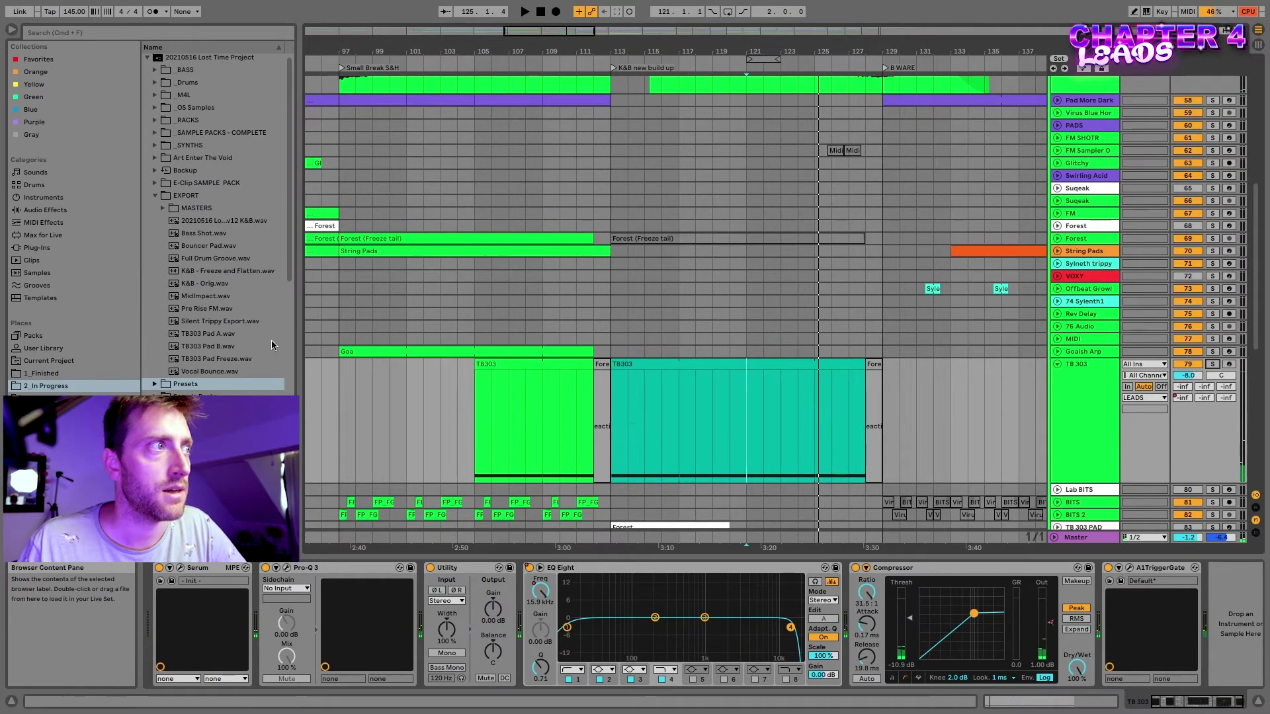
Preview TB303 Pad A.wav, TB303 Pad B.wav and TB303 Pad Freeze.wav from the EXPORT folder in the browser.
{"action": "left_click", "coordinate": [205, 334]}
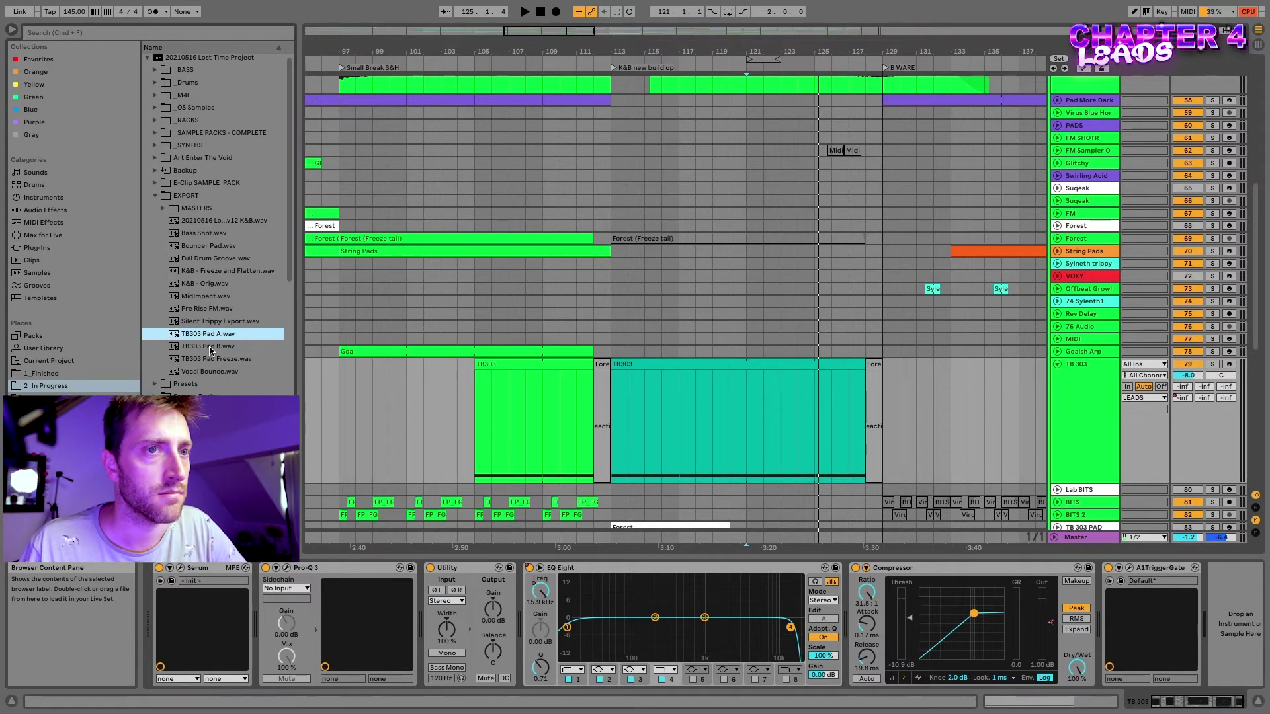
{"action": "left_click", "coordinate": [209, 348]}
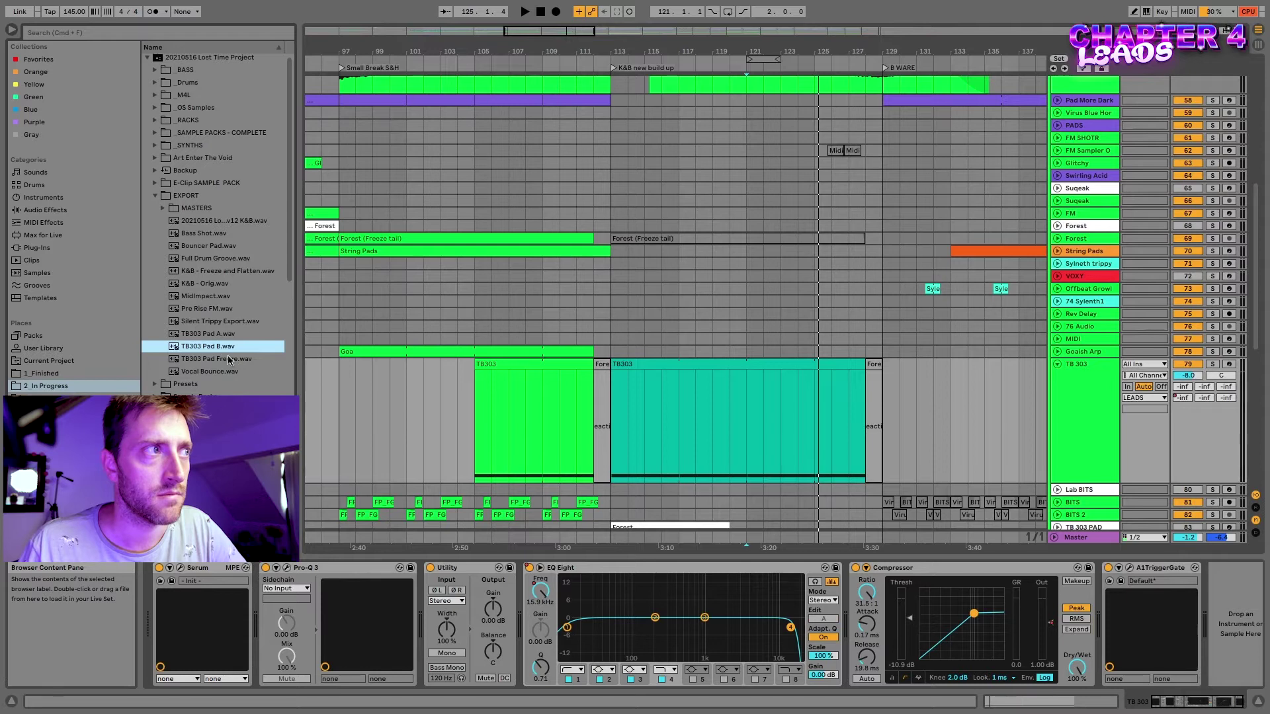
{"action": "left_click", "coordinate": [180, 388]}
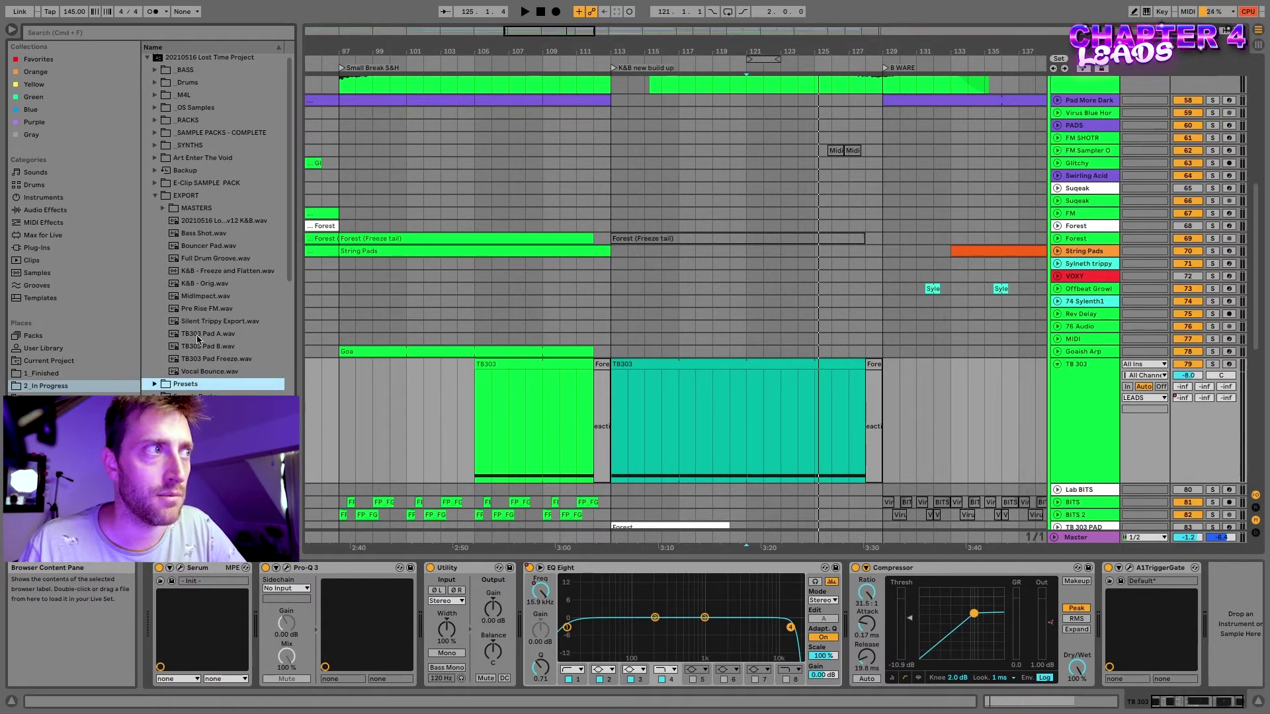
{"action": "left_click", "coordinate": [222, 363]}
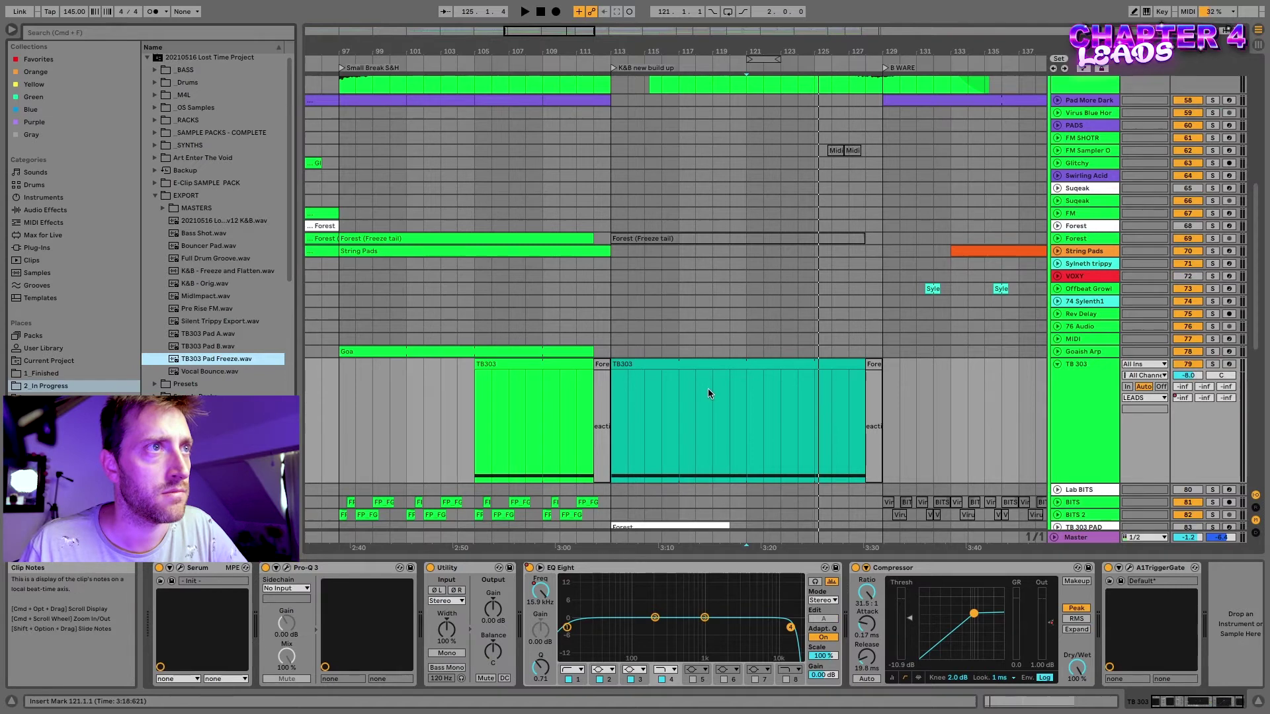
{"action": "left_click", "coordinate": [187, 386]}
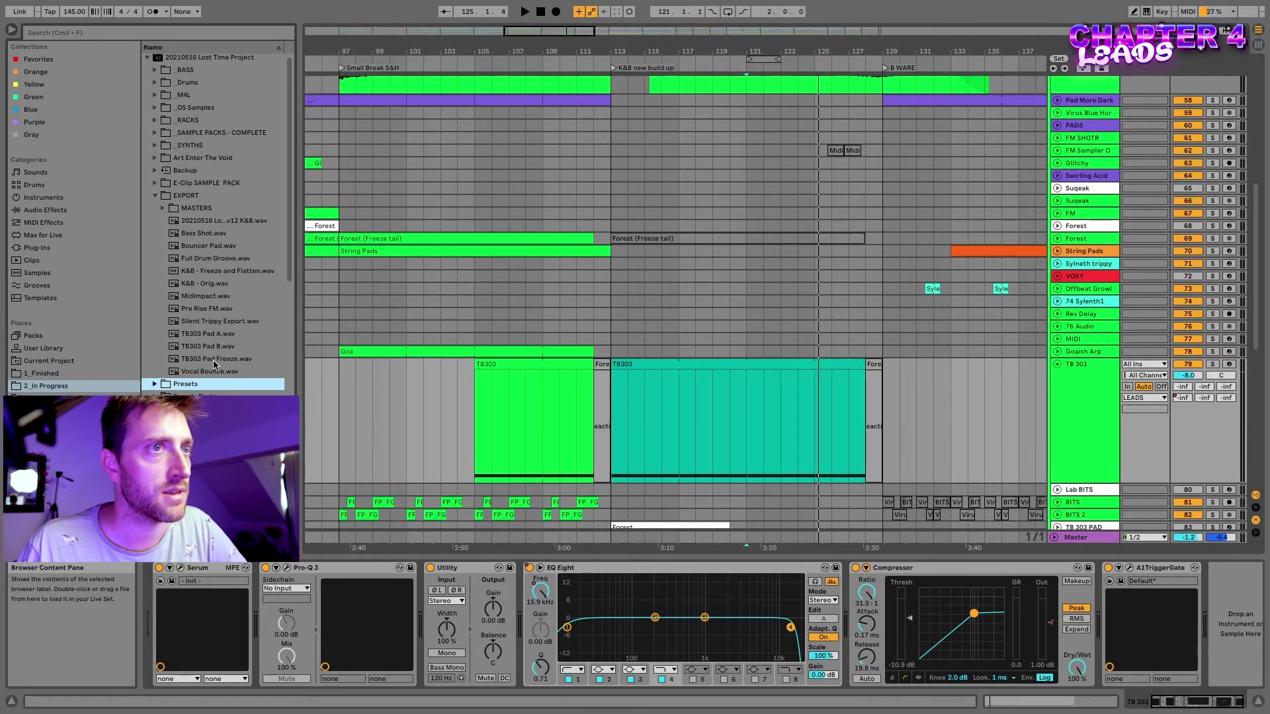
Deactivate the TB303 clip spanning bars 105 to 112 on the TB 303 track.
{"action": "left_click", "coordinate": [677, 364]}
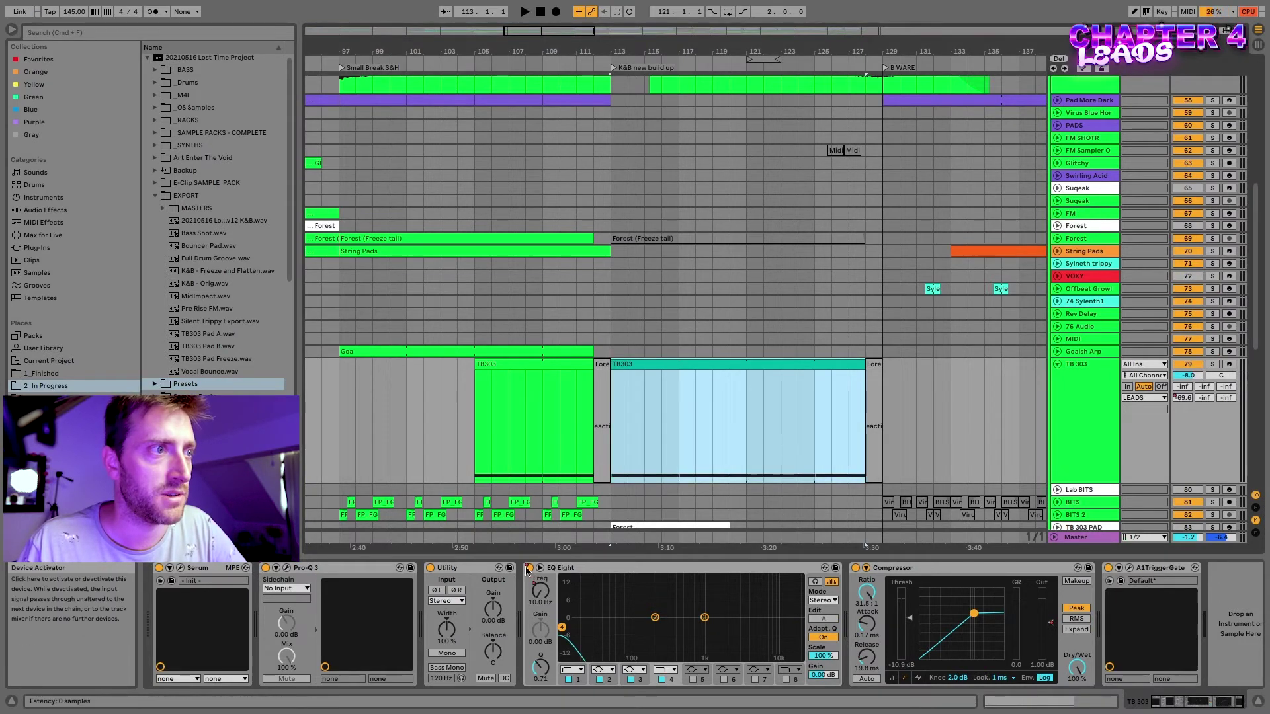
{"action": "left_click", "coordinate": [559, 400]}
{"action": "left_click", "coordinate": [538, 366]}
{"action": "key", "text": "0"}
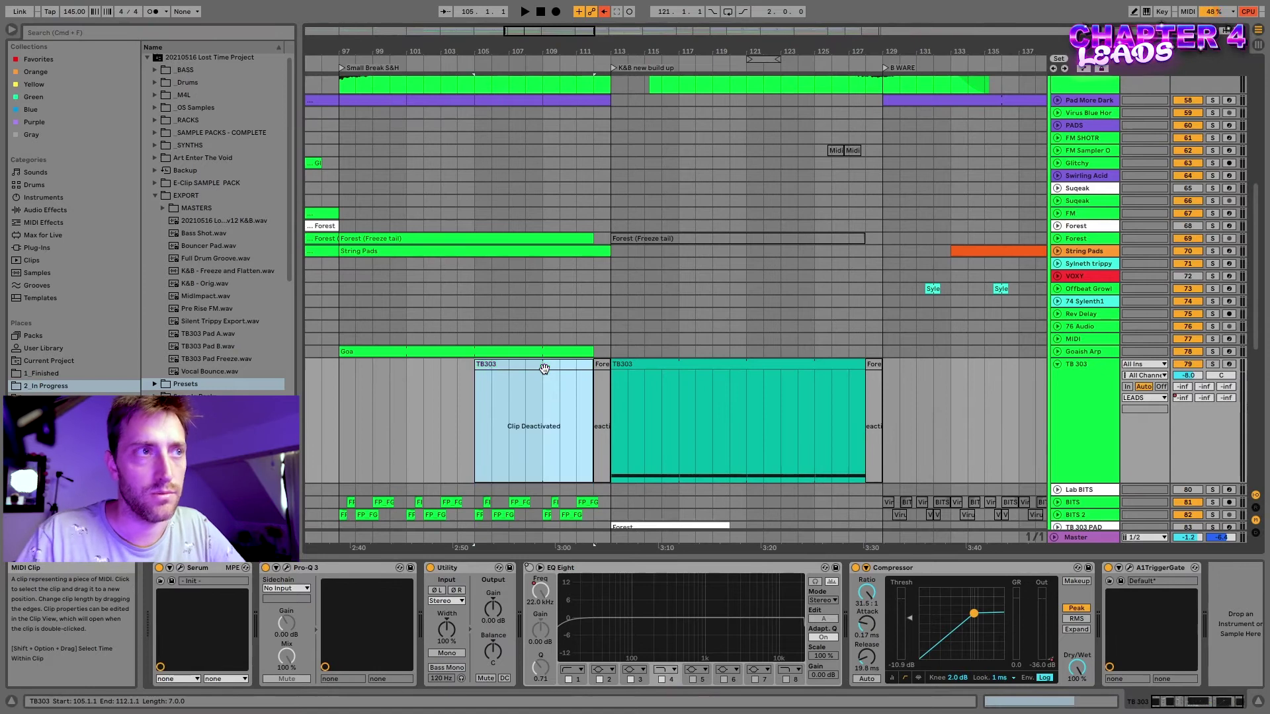
Place TB303 Pad Freeze.wav at bar 110 on a new audio track below the TB 303 track.
{"action": "left_click", "coordinate": [1103, 390]}
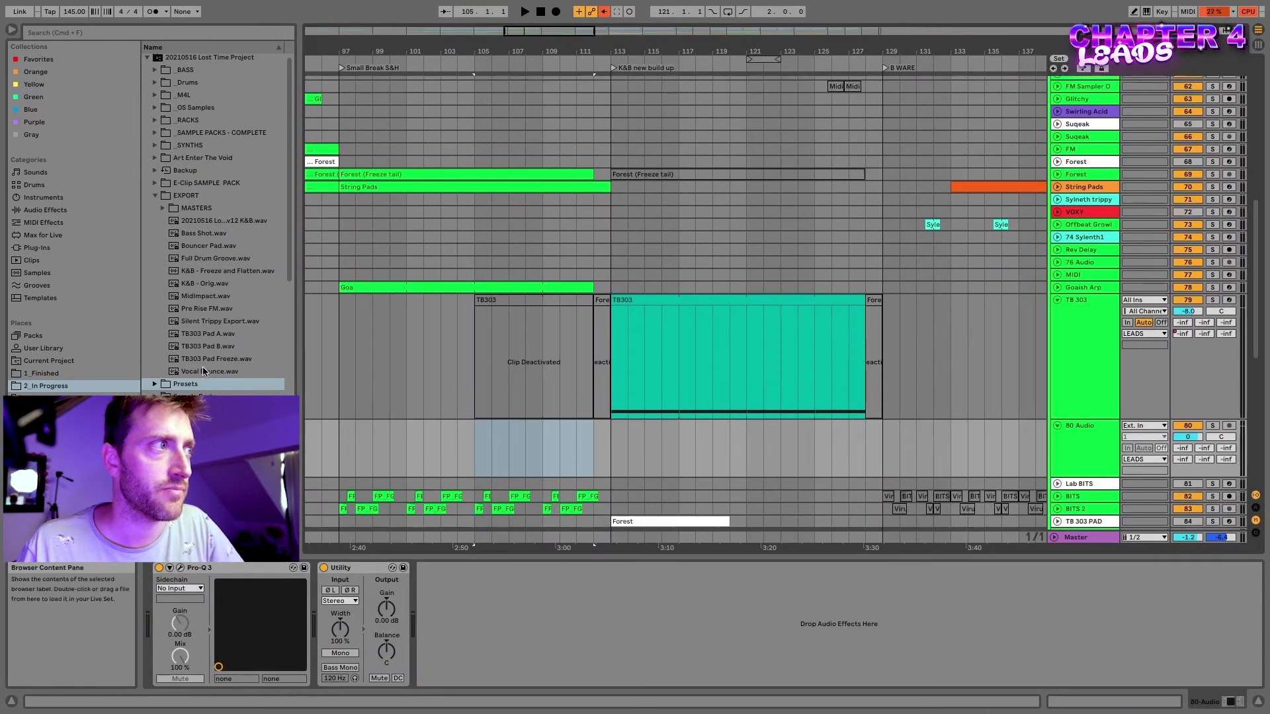
{"action": "left_click_drag", "start_coordinate": [207, 360], "coordinate": [595, 443]}
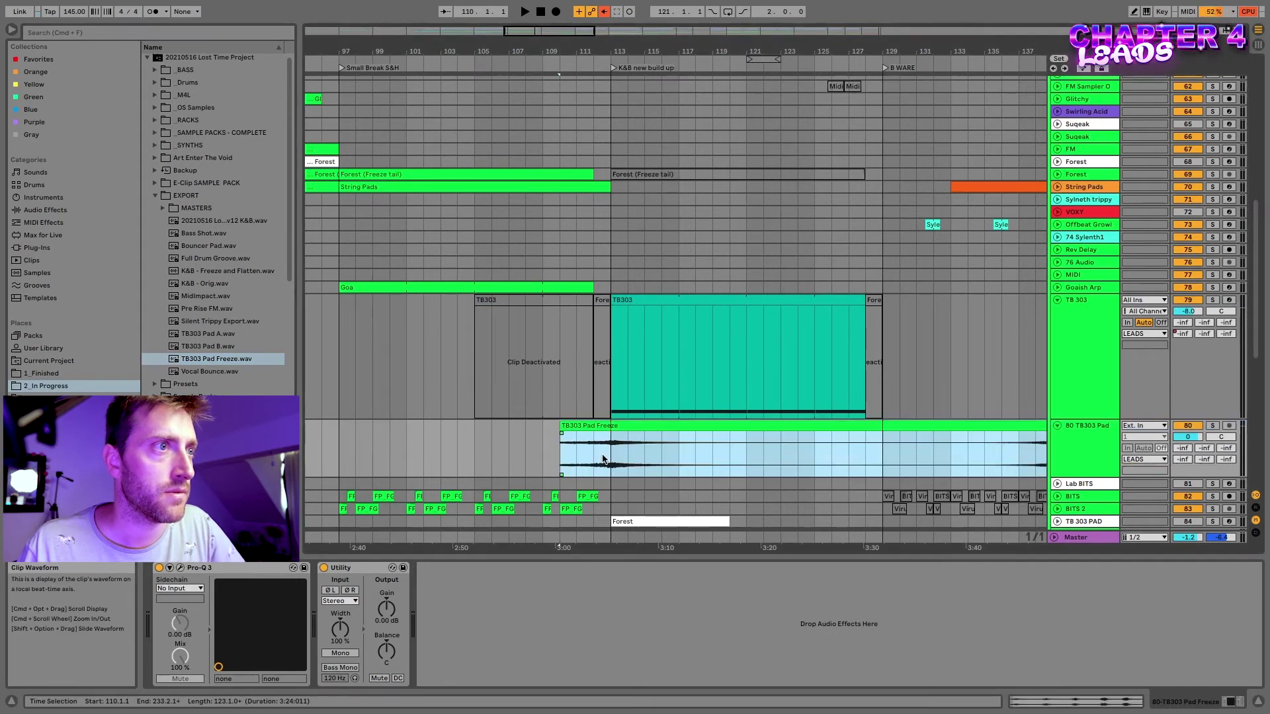
Turn the arrangement grid off and split the TB303 Pad Freeze clip at its loudest point, just after bar 113.
{"action": "scroll", "coordinate": [618, 456], "scroll_direction": "up", "scroll_amount": 5}
{"action": "left_click", "coordinate": [613, 462]}
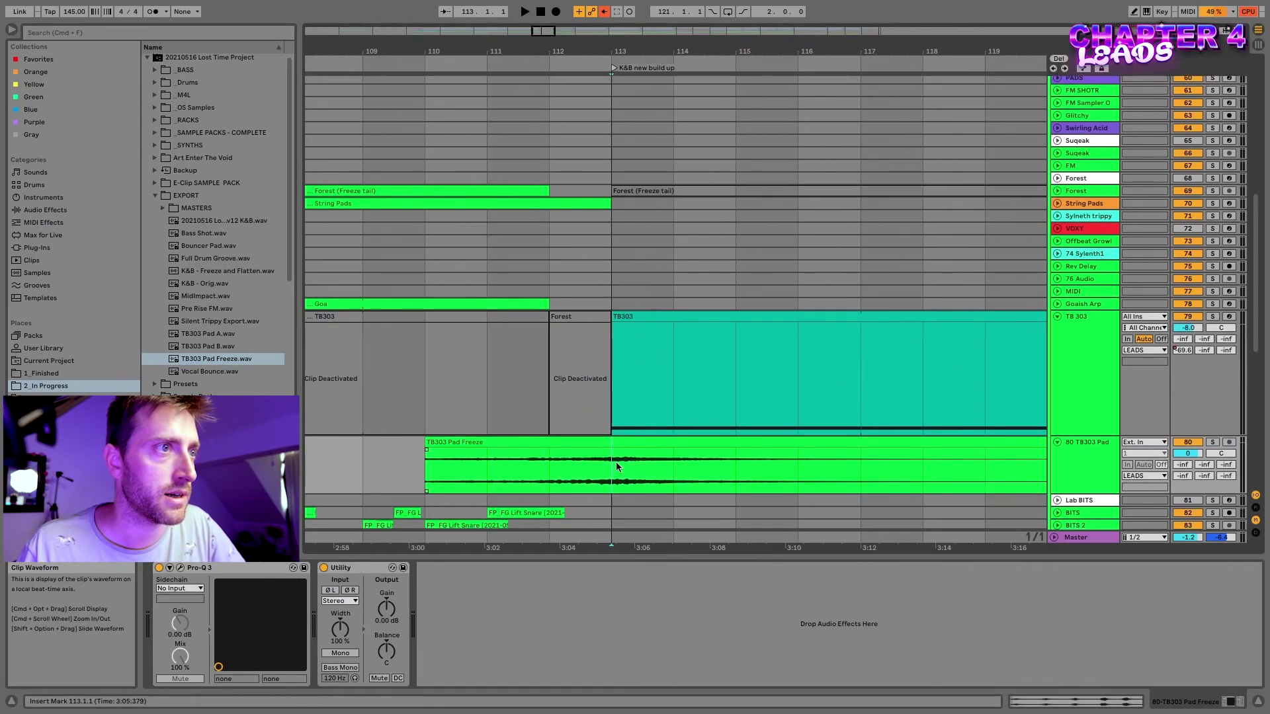
{"action": "scroll", "coordinate": [616, 463], "scroll_direction": "up", "scroll_amount": 5}
{"action": "right_click", "coordinate": [617, 464]}
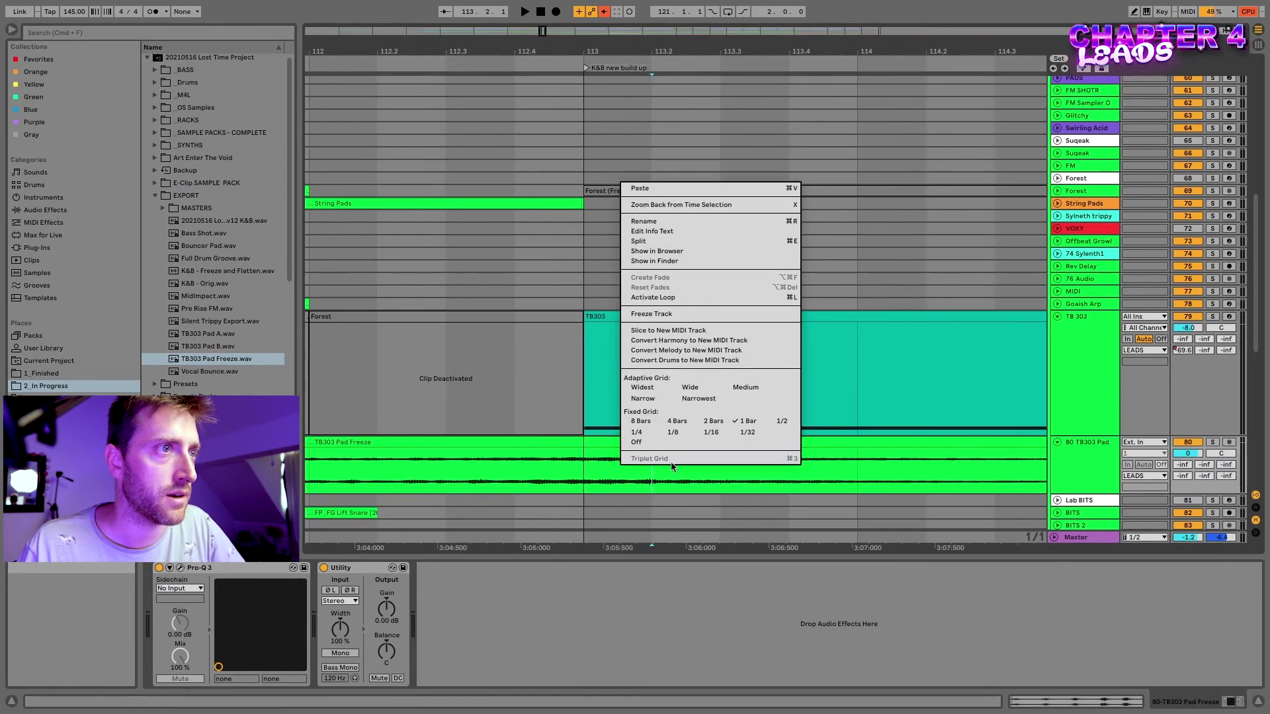
{"action": "left_click", "coordinate": [707, 433]}
{"action": "scroll", "coordinate": [621, 467], "scroll_direction": "down", "scroll_amount": 6}
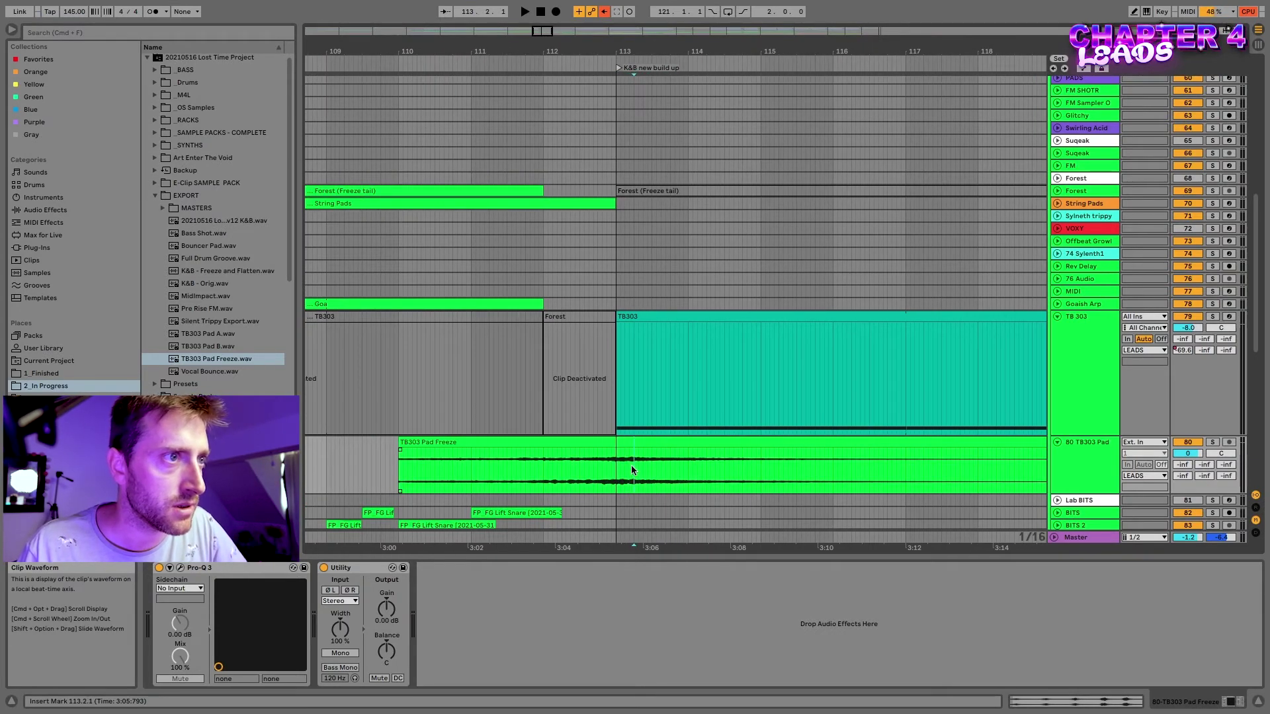
{"action": "left_click", "coordinate": [630, 467]}
{"action": "scroll", "coordinate": [630, 468], "scroll_direction": "up", "scroll_amount": 5}
{"action": "scroll", "coordinate": [640, 467], "scroll_direction": "up", "scroll_amount": 5}
{"action": "right_click", "coordinate": [599, 467]}
{"action": "left_click", "coordinate": [599, 470]}
{"action": "key", "text": "super+e"}
{"action": "scroll", "coordinate": [606, 465], "scroll_direction": "down", "scroll_amount": 5}
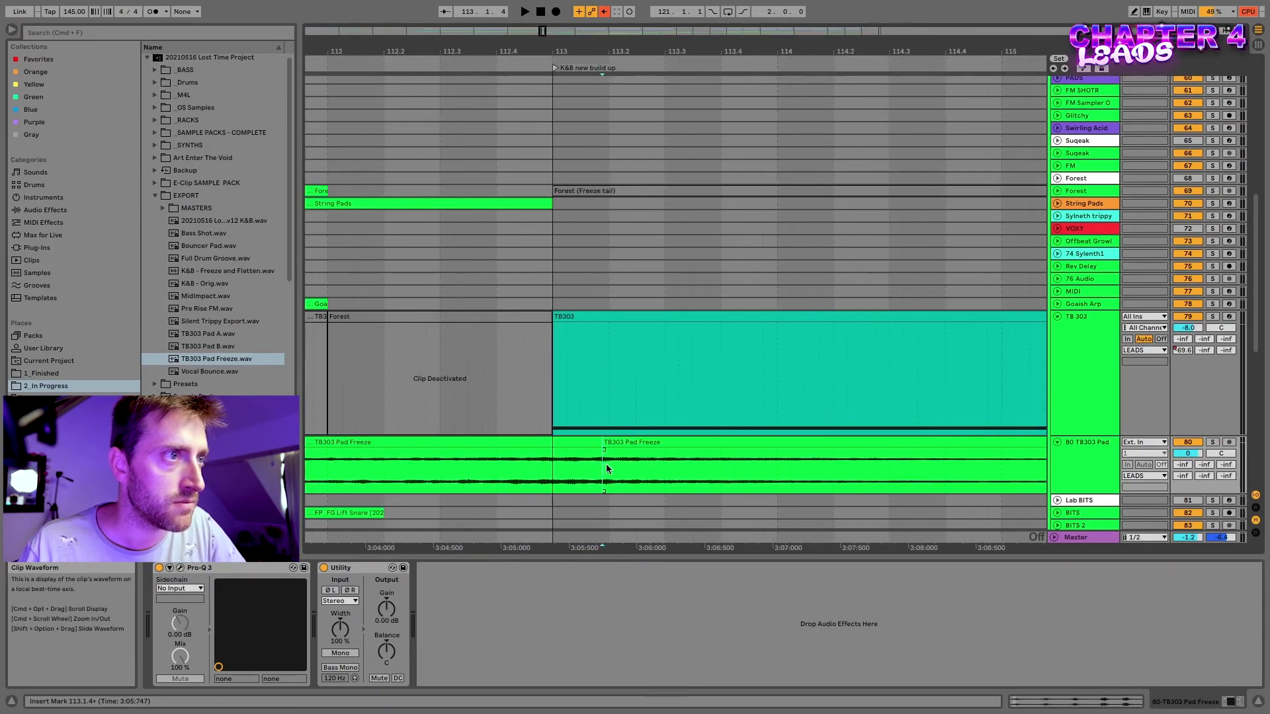
Delete the part of the TB303 Pad Freeze clip after the cut and move the remainder earlier to about 109.3.1.
{"action": "left_click", "coordinate": [631, 441]}
{"action": "key", "text": "Delete"}
{"action": "left_click_drag", "start_coordinate": [556, 440], "coordinate": [475, 449]}
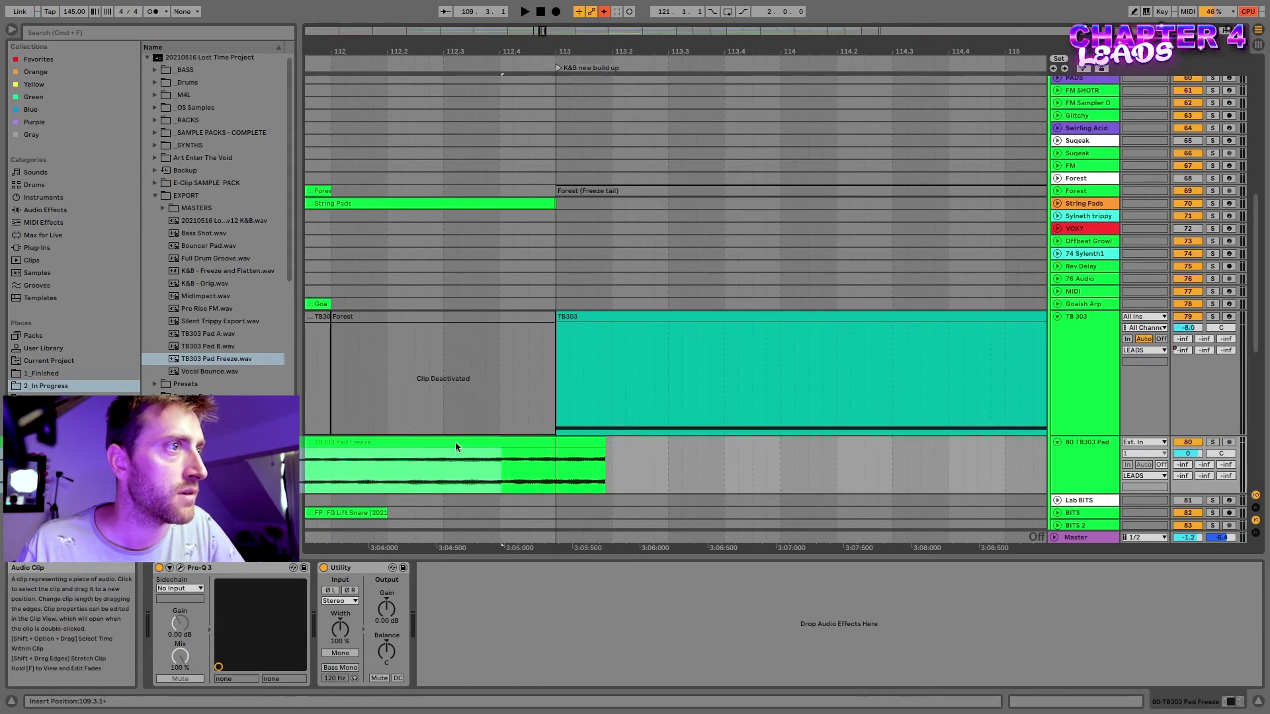
{"action": "left_click_drag", "start_coordinate": [455, 443], "coordinate": [456, 443]}
{"action": "scroll", "coordinate": [459, 442], "scroll_direction": "down", "scroll_amount": 8}
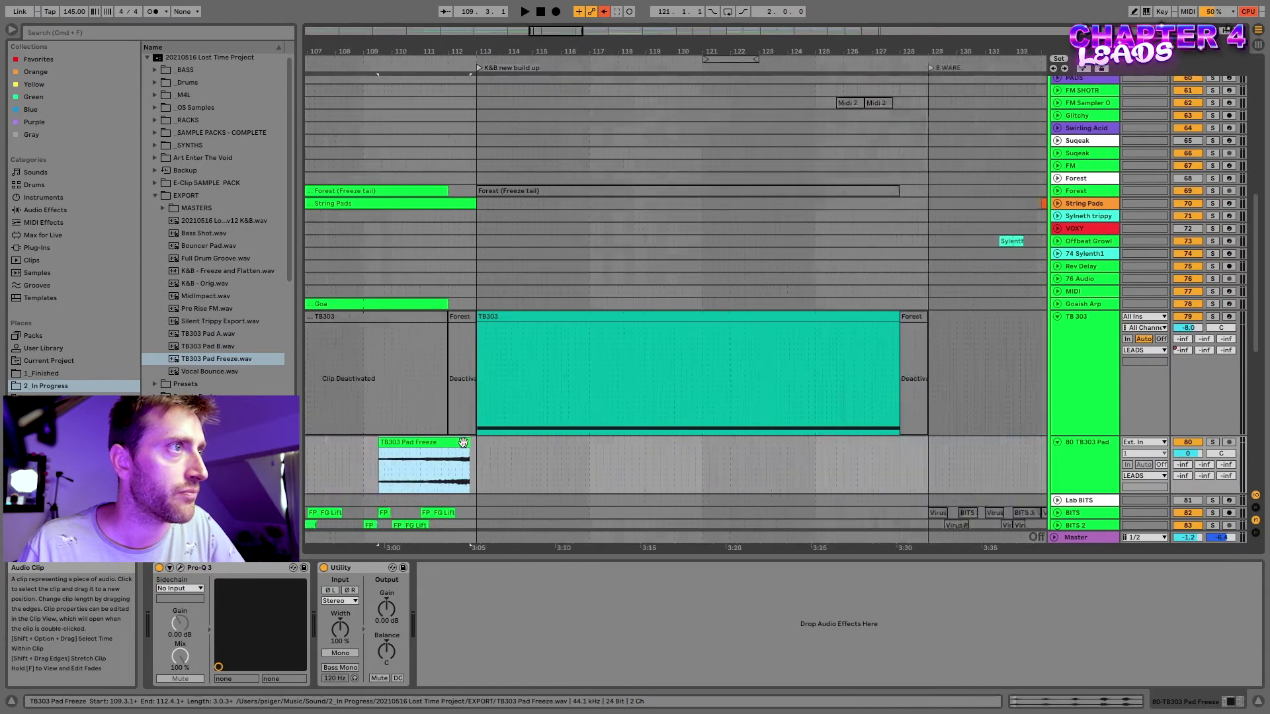
Set the arrangement grid back to 1 bar and move the TB303 Pad Freeze clip so it ends exactly at 112.1.1.
{"action": "scroll", "coordinate": [462, 439], "scroll_direction": "up", "scroll_amount": 10}
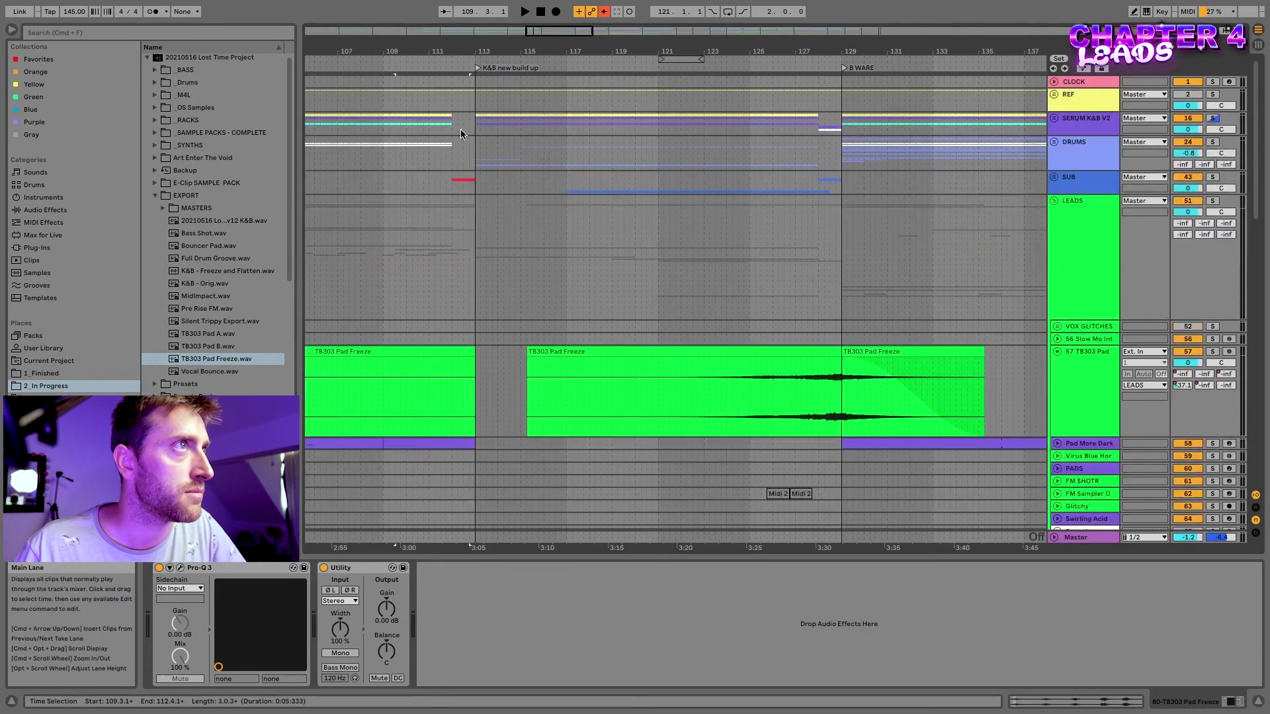
{"action": "right_click", "coordinate": [460, 132]}
{"action": "left_click", "coordinate": [442, 77]}
{"action": "left_click", "coordinate": [452, 124]}
{"action": "right_click", "coordinate": [453, 126]}
{"action": "left_click", "coordinate": [452, 122]}
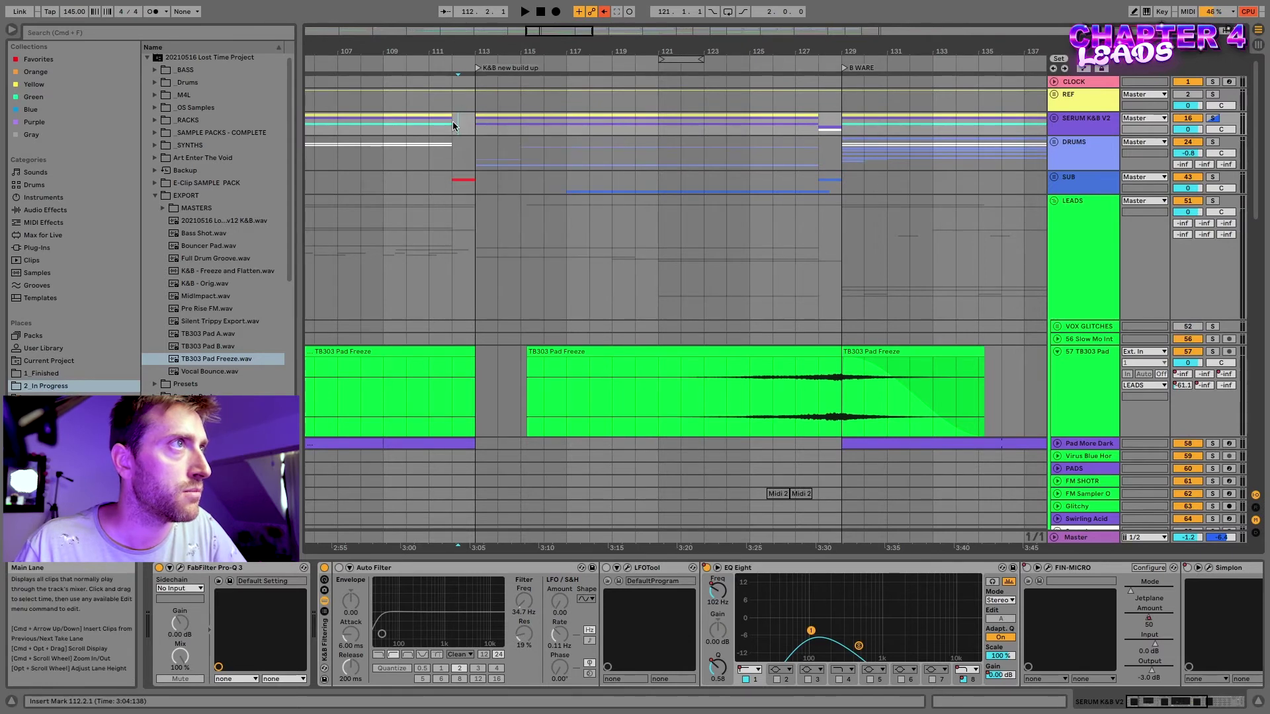
{"action": "scroll", "coordinate": [466, 122], "scroll_direction": "down", "scroll_amount": 15}
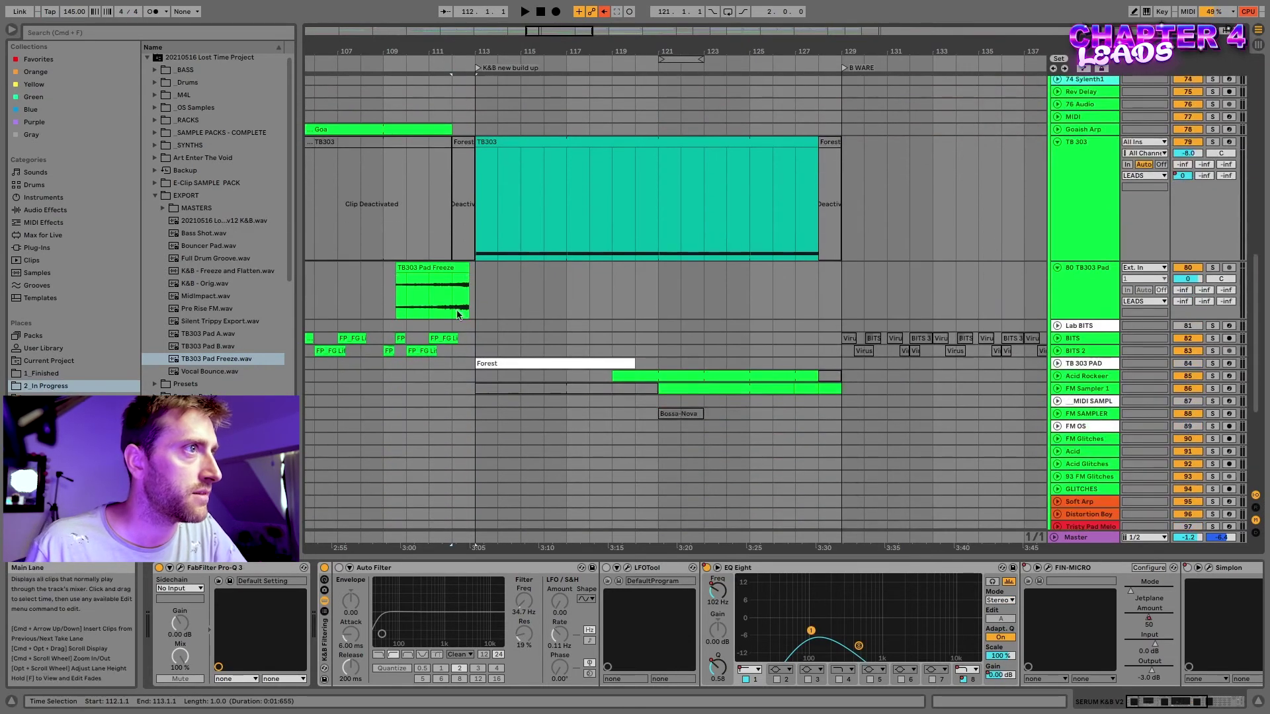
{"action": "scroll", "coordinate": [457, 315], "scroll_direction": "up", "scroll_amount": 10}
{"action": "left_click_drag", "start_coordinate": [551, 265], "coordinate": [480, 278]}
{"action": "scroll", "coordinate": [588, 289], "scroll_direction": "up", "scroll_amount": 8}
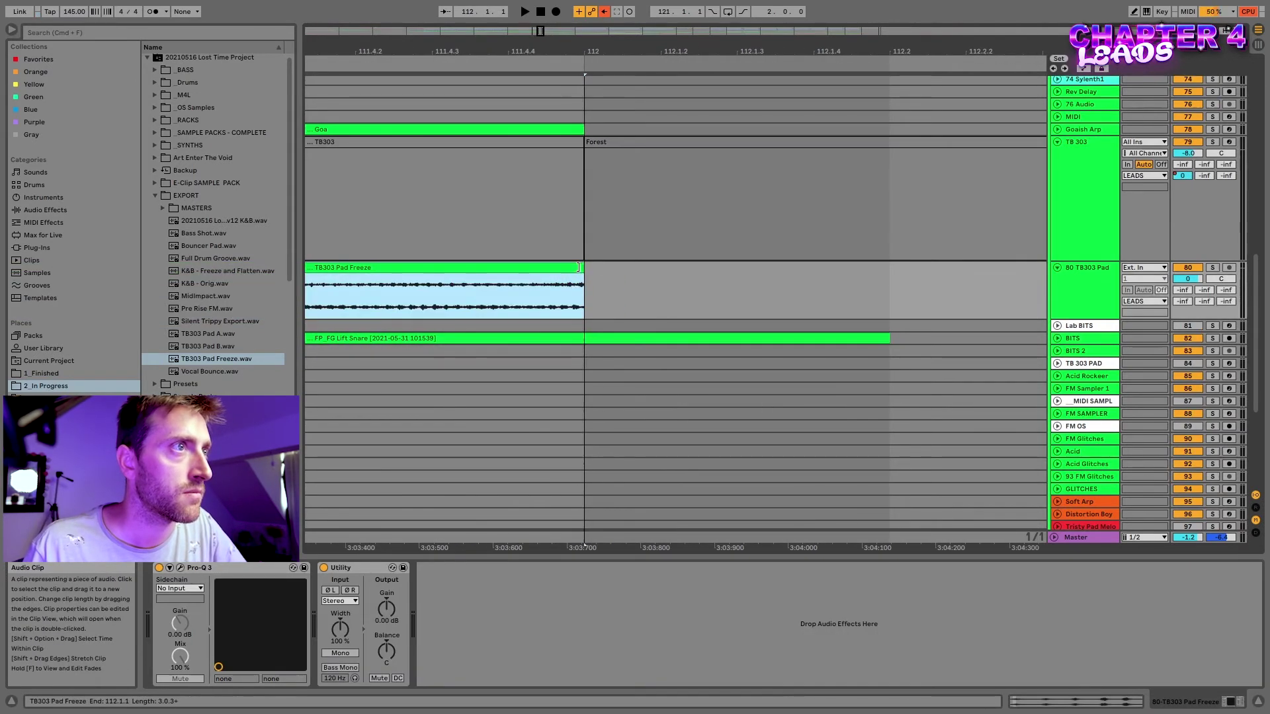
Add a fade-in spanning the whole TB303 Pad Freeze clip that ends at bar 112.
{"action": "scroll", "coordinate": [577, 267], "scroll_direction": "down", "scroll_amount": 10}
{"action": "left_click_drag", "start_coordinate": [502, 272], "coordinate": [587, 275]}
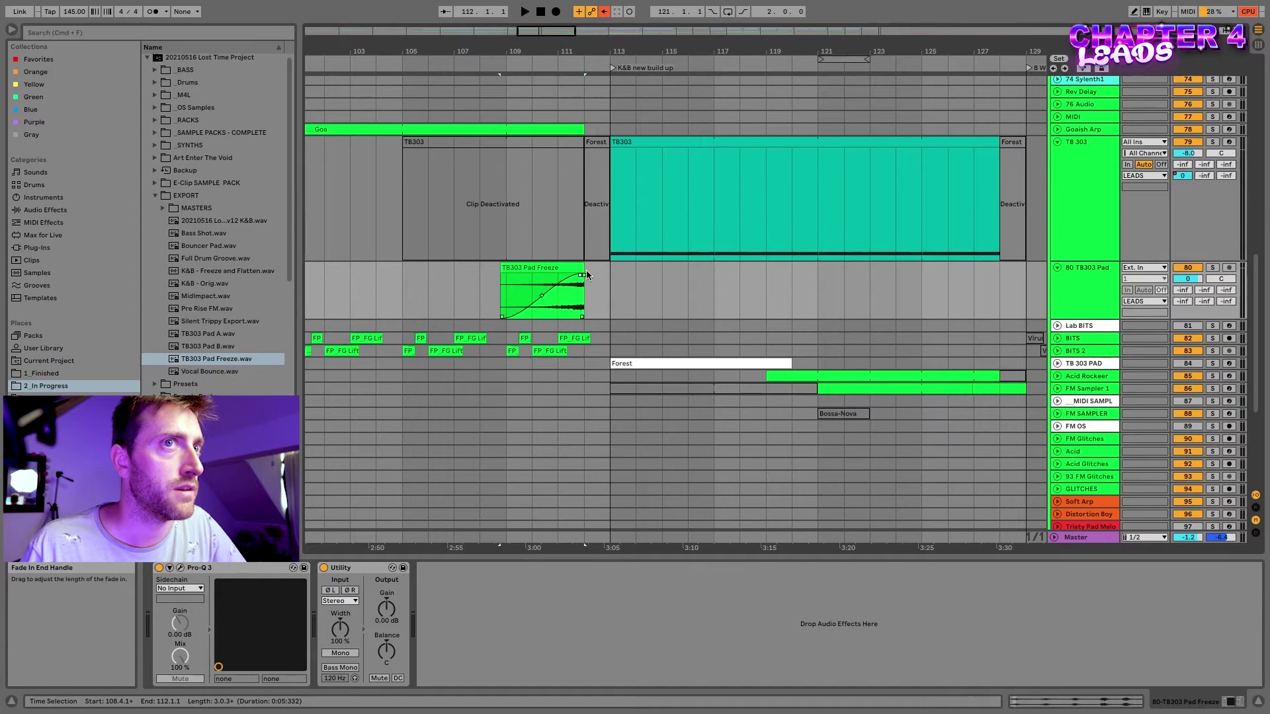
{"action": "left_click", "coordinate": [531, 296]}
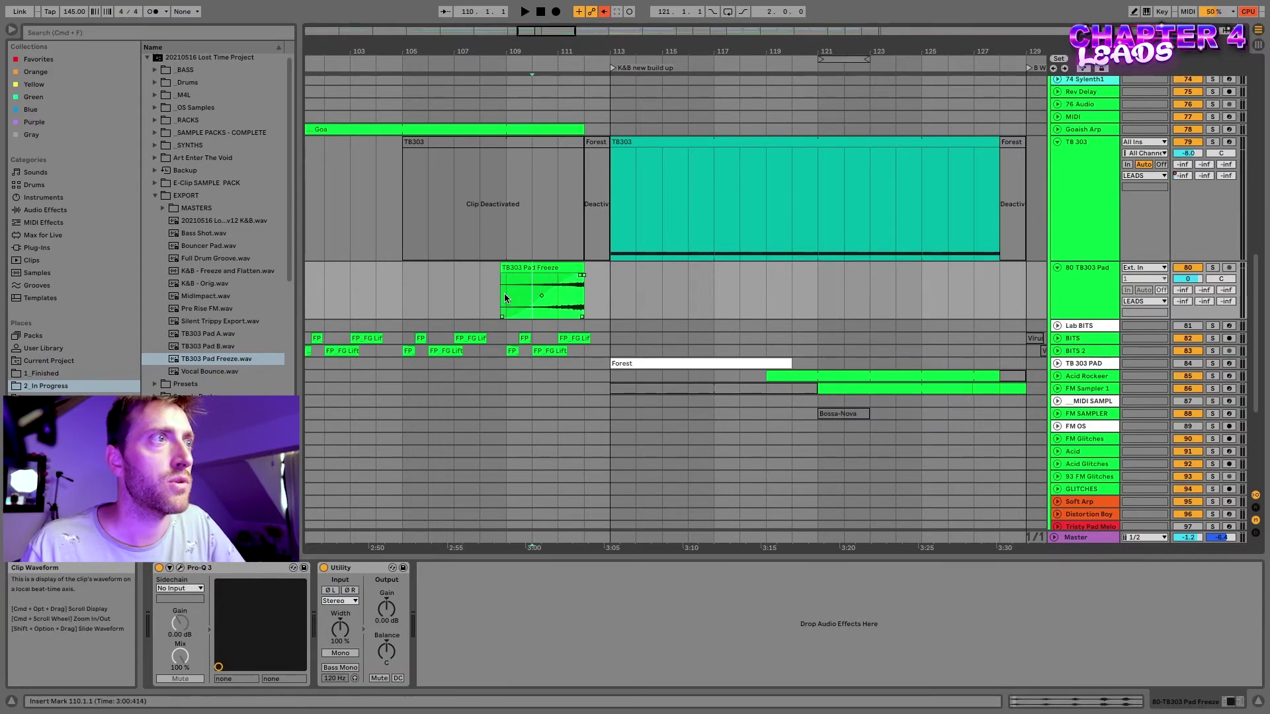
Play the arrangement from before the TB303 Pad Freeze riser into the K&B build-up to check the transition.
{"action": "left_click", "coordinate": [548, 269]}
{"action": "key", "text": "space"}
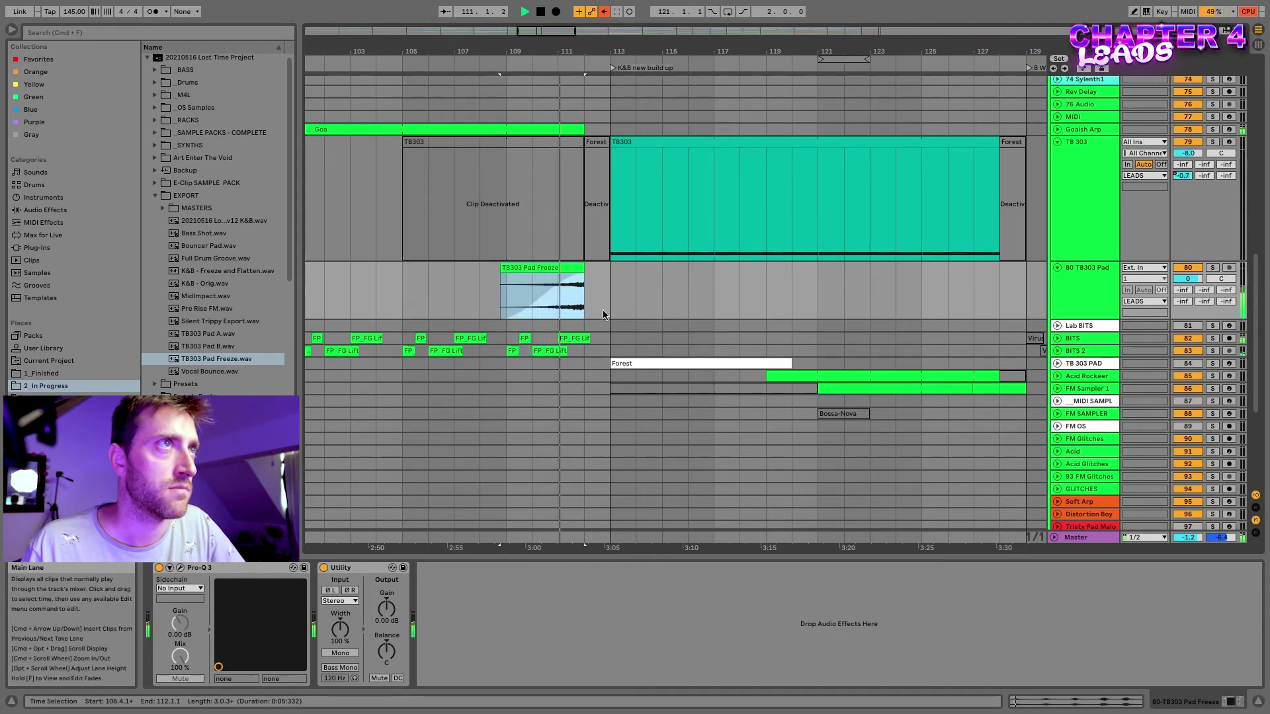
{"action": "left_click", "coordinate": [1096, 167]}
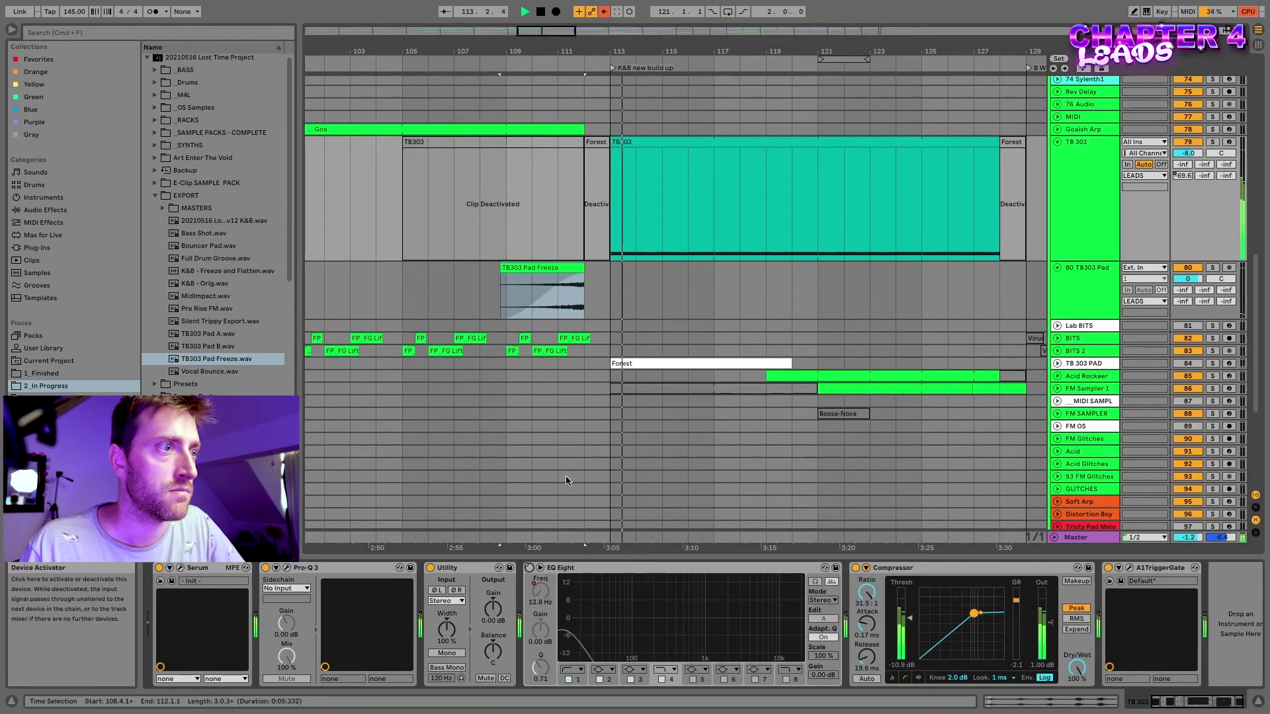
{"action": "left_click", "coordinate": [527, 301]}
{"action": "left_click", "coordinate": [527, 291]}
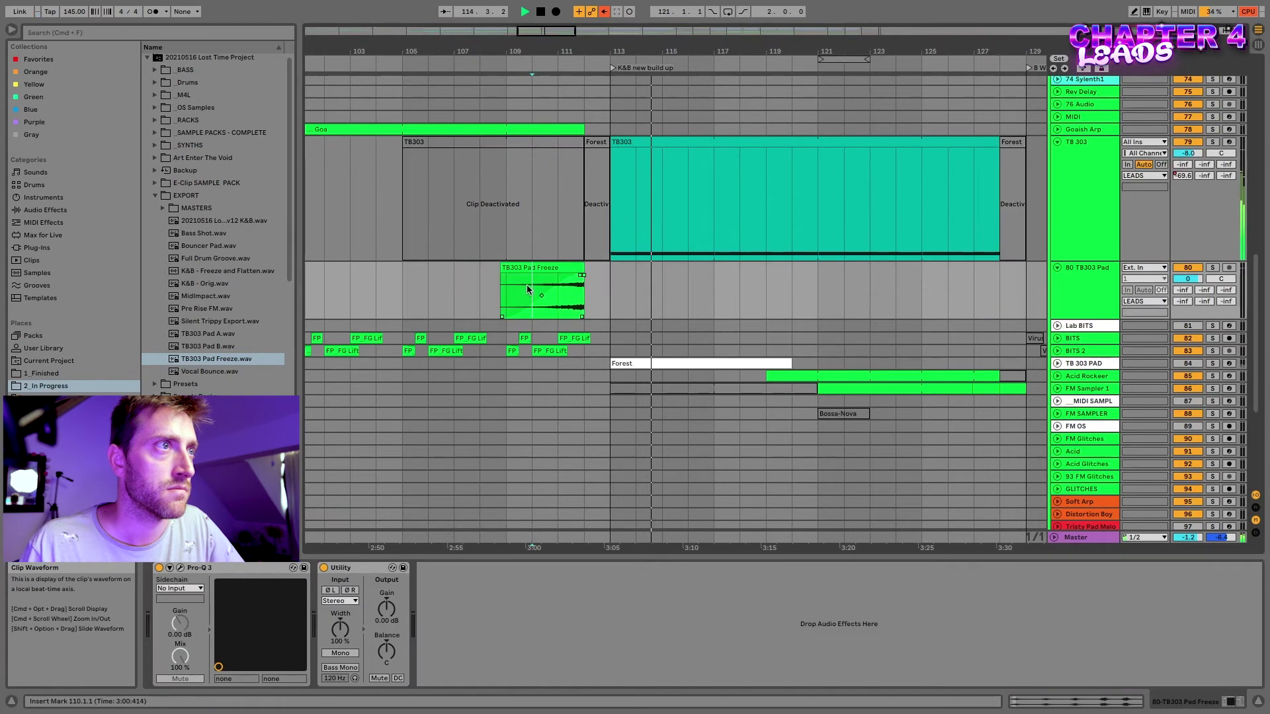
{"action": "left_click", "coordinate": [484, 279]}
{"action": "key", "text": "space"}
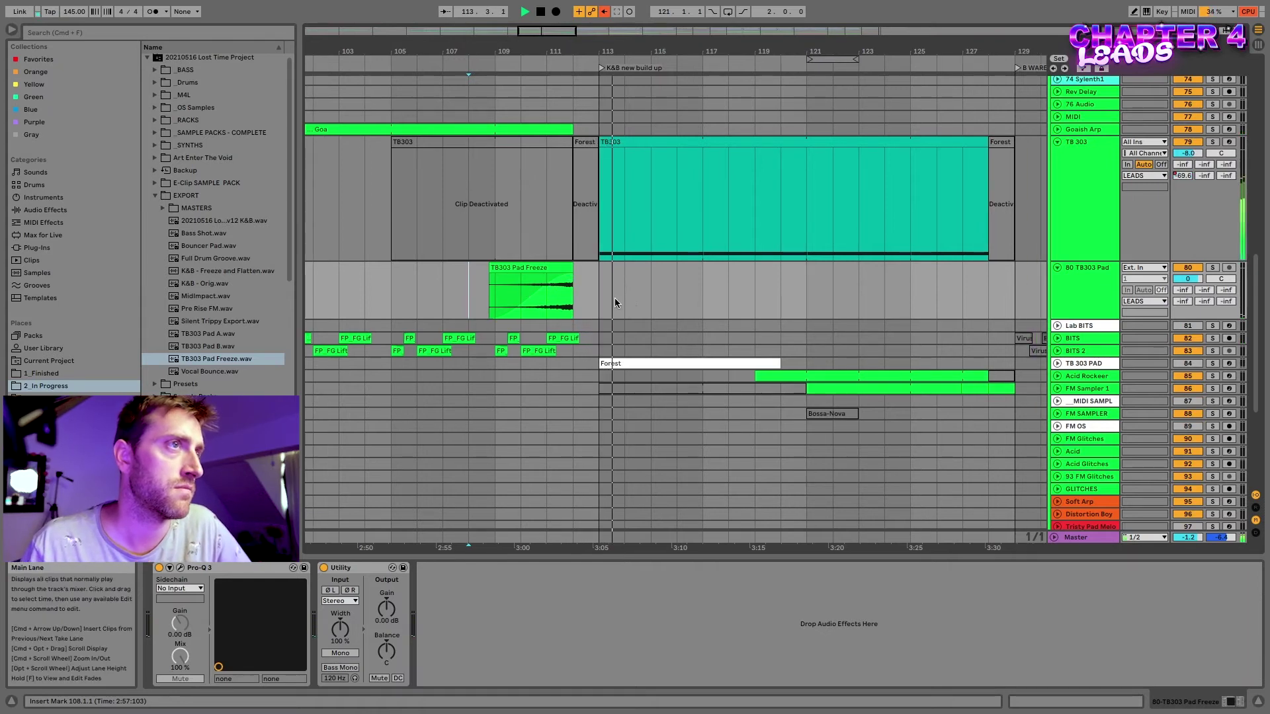
{"action": "key", "text": "space"}
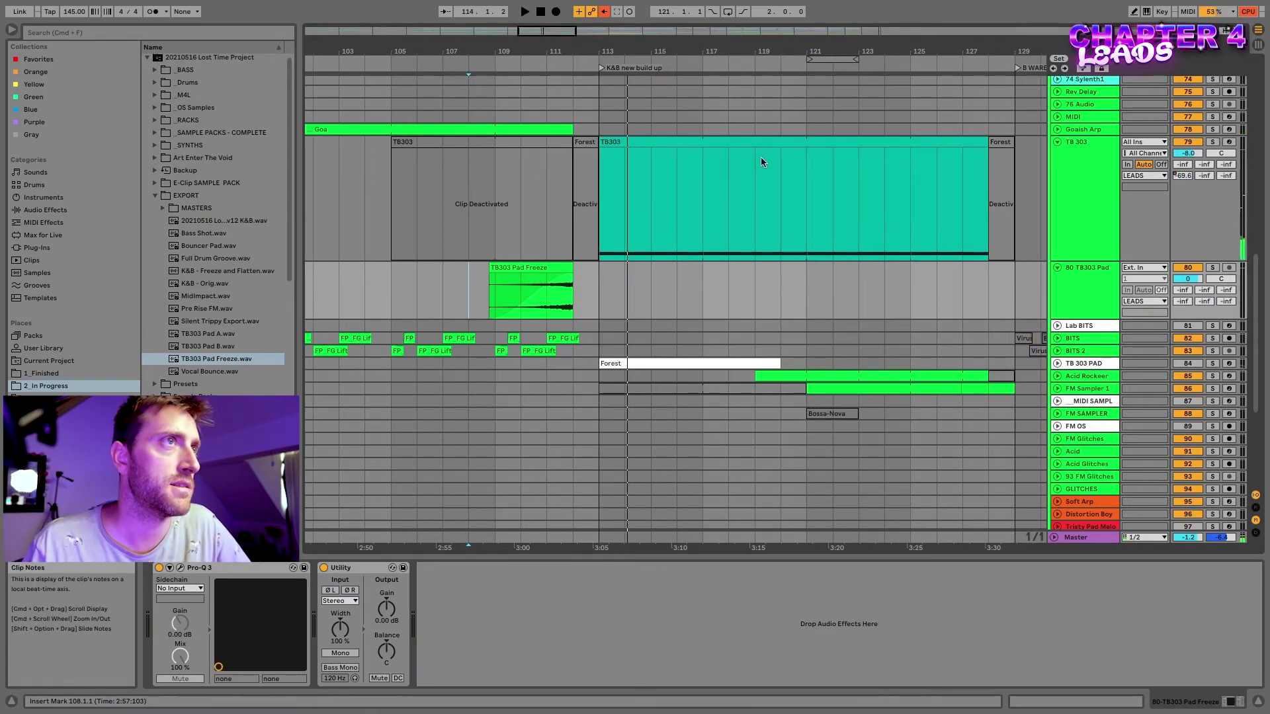
Automate the TB303 Pad track's E-Reverb Short send to rise from bar 111 to a peak at bar 112, fall back by mid-bar, and audition it.
{"action": "right_click", "coordinate": [1177, 302]}
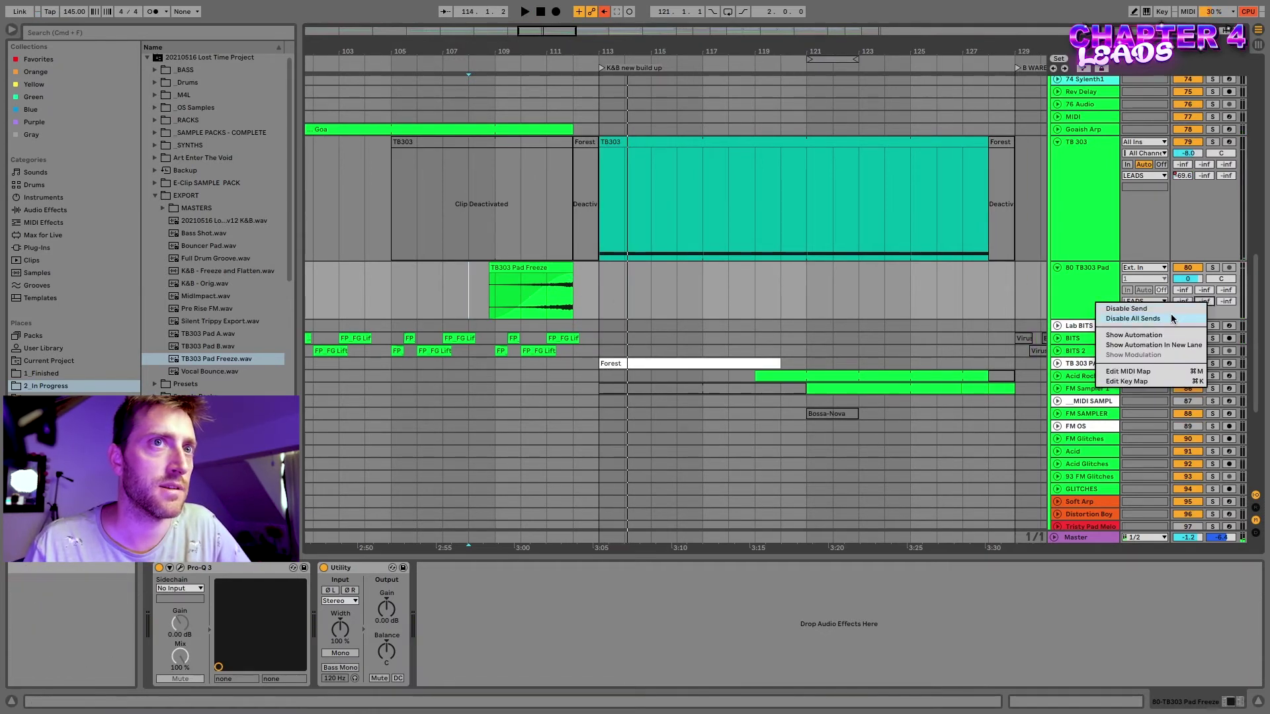
{"action": "left_click", "coordinate": [1157, 336]}
{"action": "left_click_drag", "start_coordinate": [574, 320], "coordinate": [599, 320]}
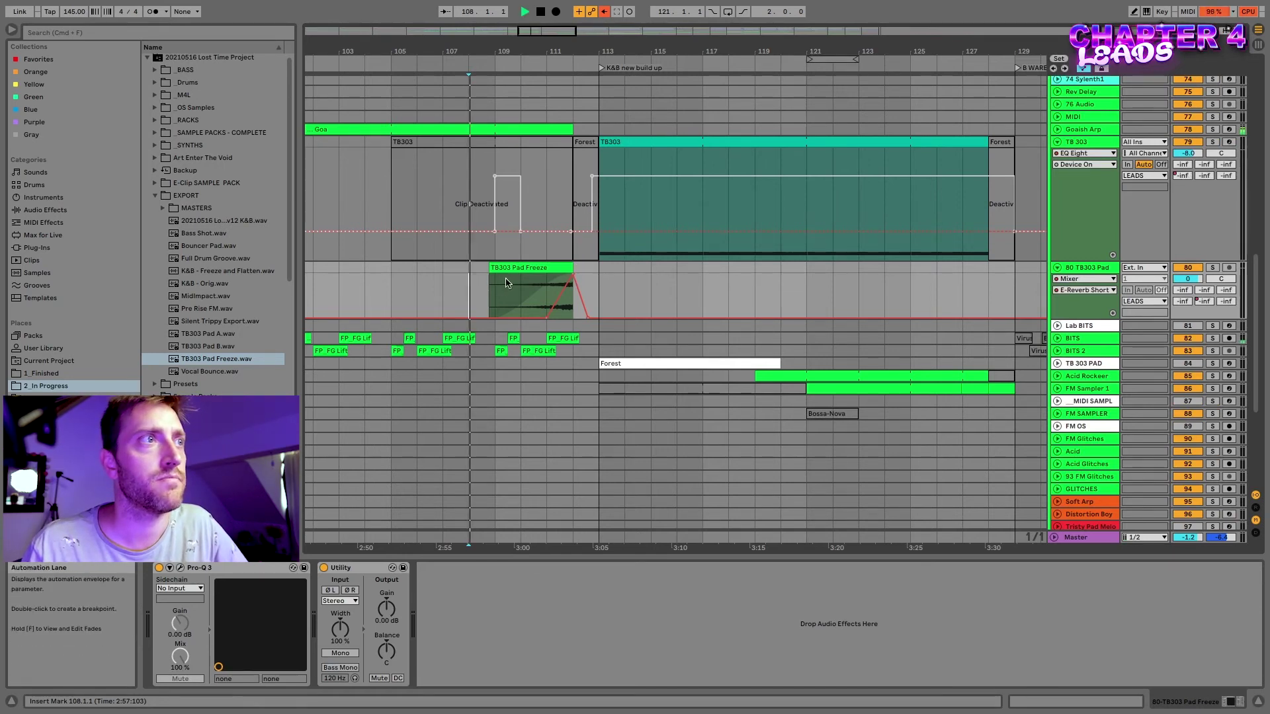
{"action": "scroll", "coordinate": [645, 291], "scroll_direction": "up", "scroll_amount": 1}
{"action": "scroll", "coordinate": [645, 291], "scroll_direction": "left", "scroll_amount": 1}
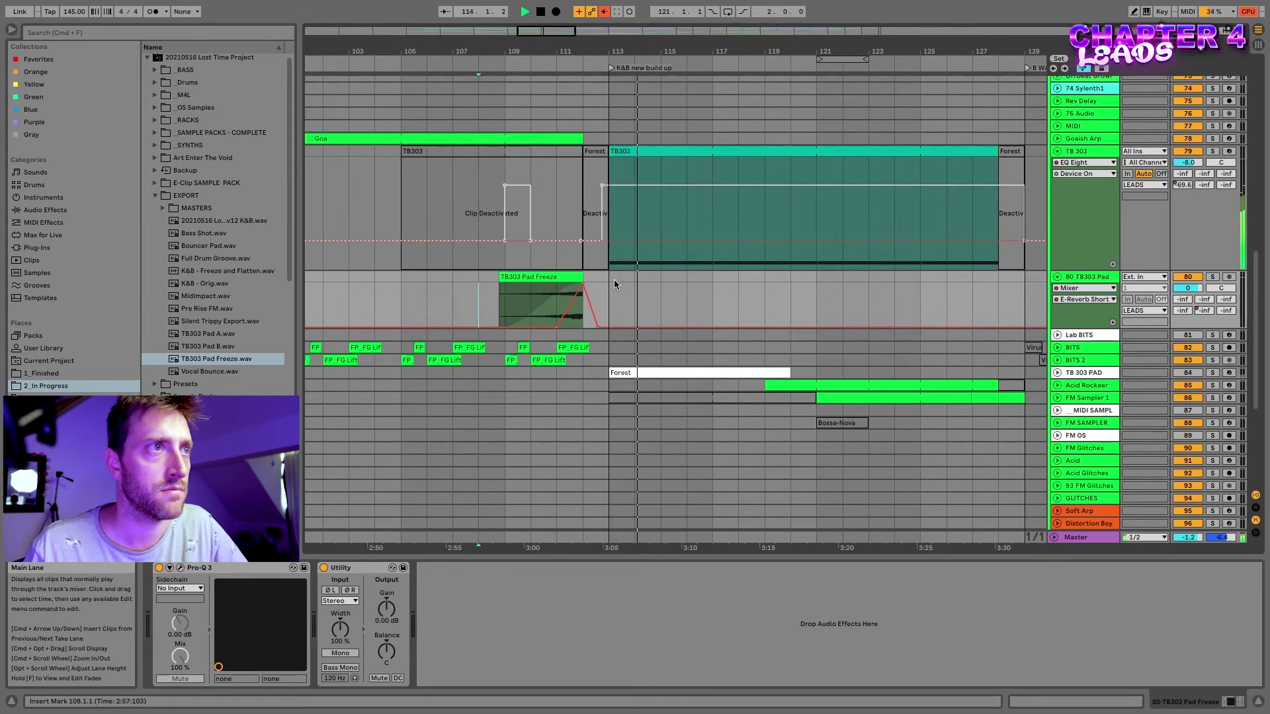
{"action": "key", "text": "space"}
Solo the TB303 Pad track and examine the riser's spectrum and level in SPAN on the Master while it plays.
{"action": "left_click", "coordinate": [549, 292]}
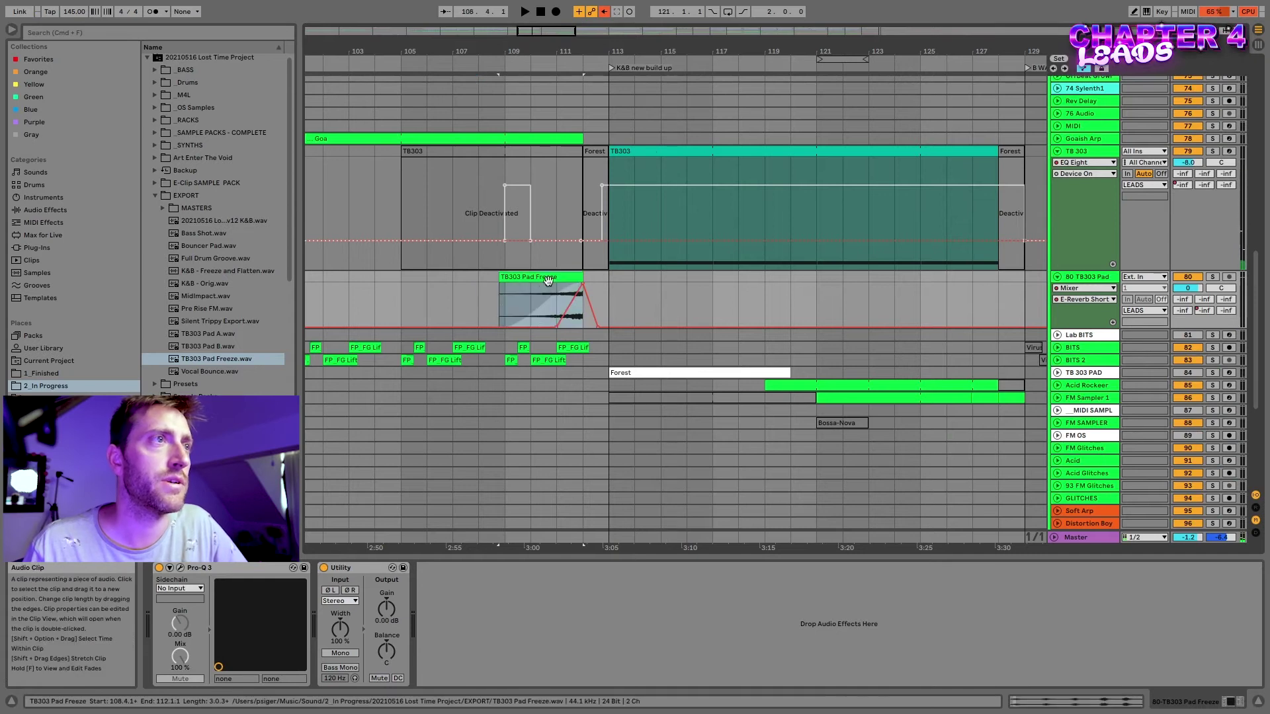
{"action": "left_click", "coordinate": [1214, 278]}
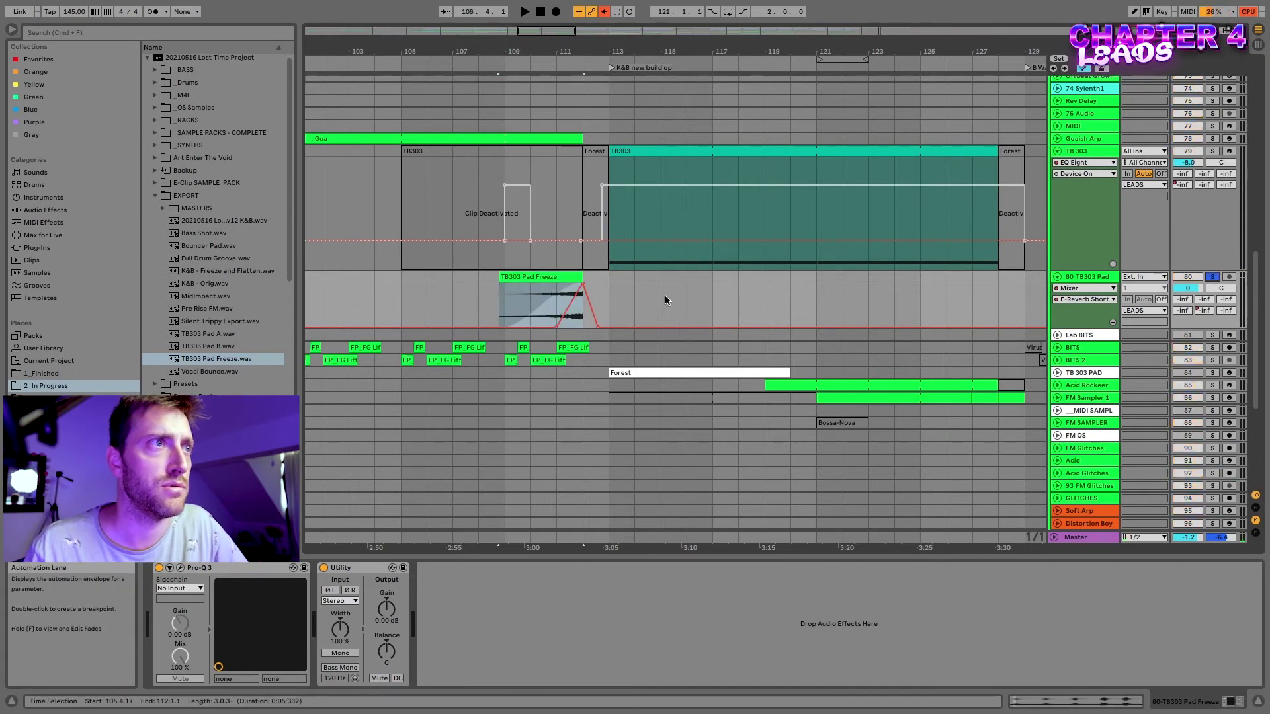
{"action": "left_click", "coordinate": [1068, 537]}
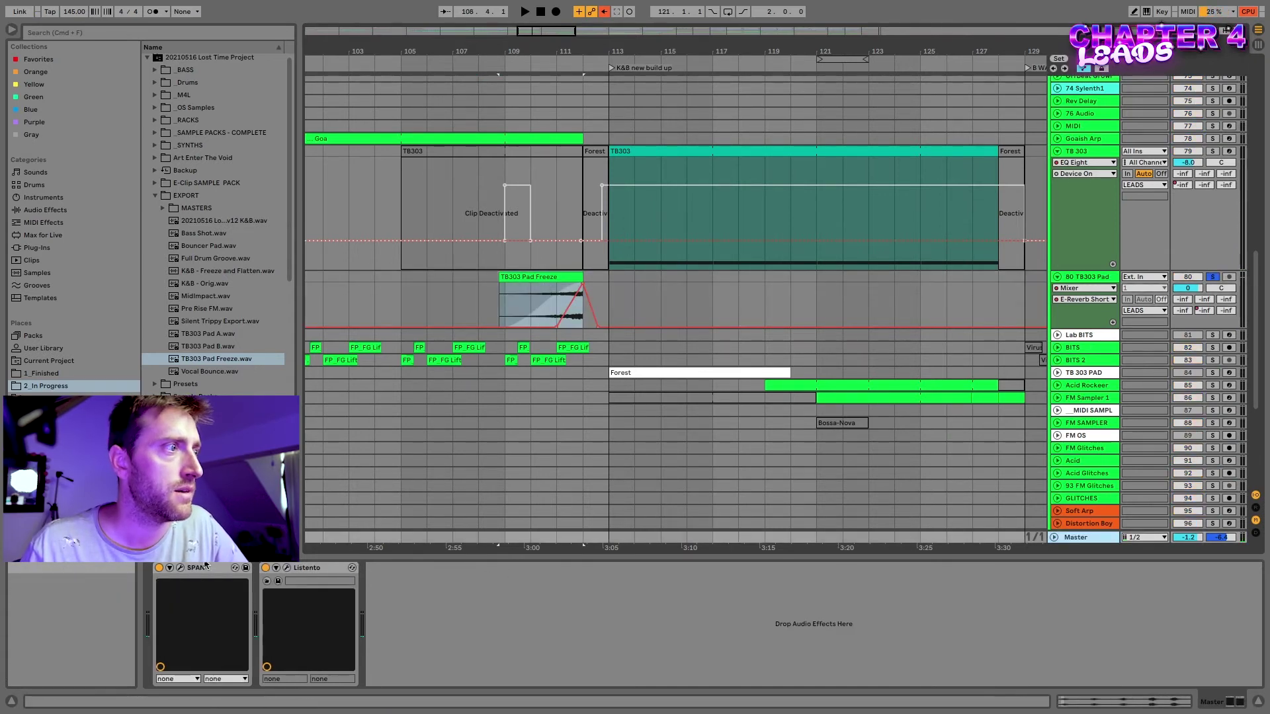
{"action": "left_click", "coordinate": [180, 567]}
{"action": "key", "text": "space"}
{"action": "left_click_drag", "start_coordinate": [542, 294], "coordinate": [765, 407]}
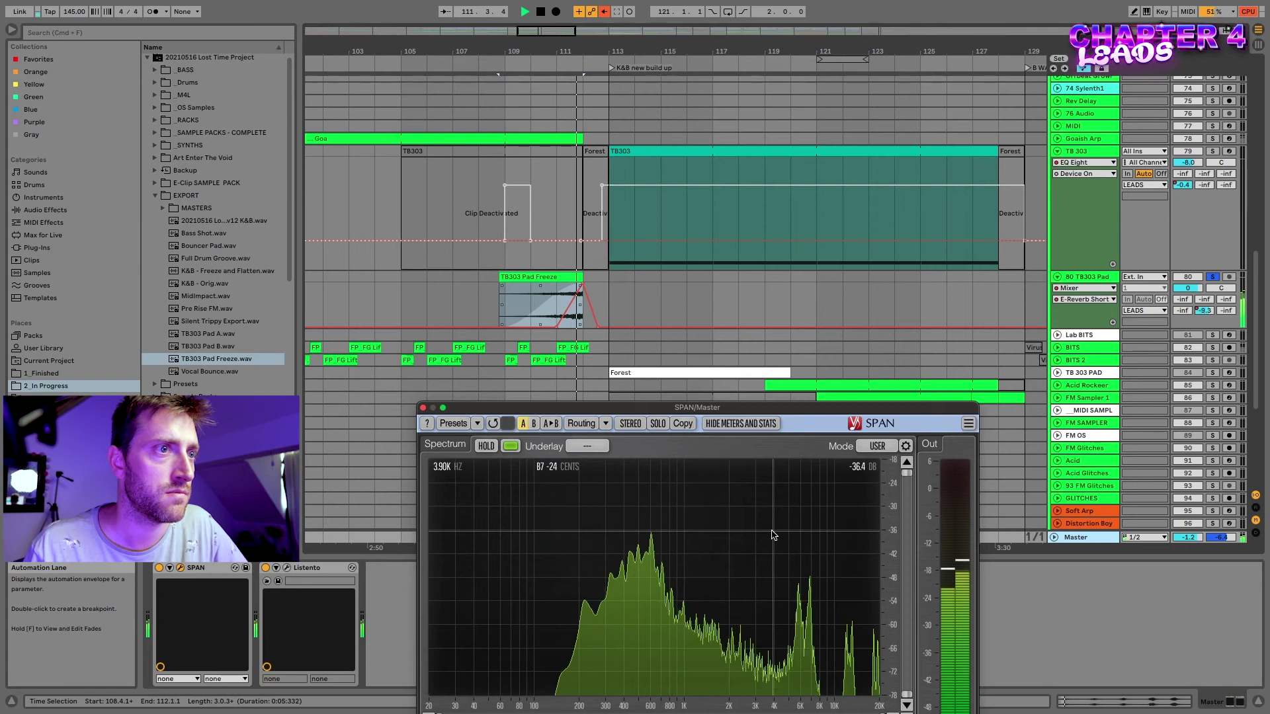
{"action": "key", "text": "space"}
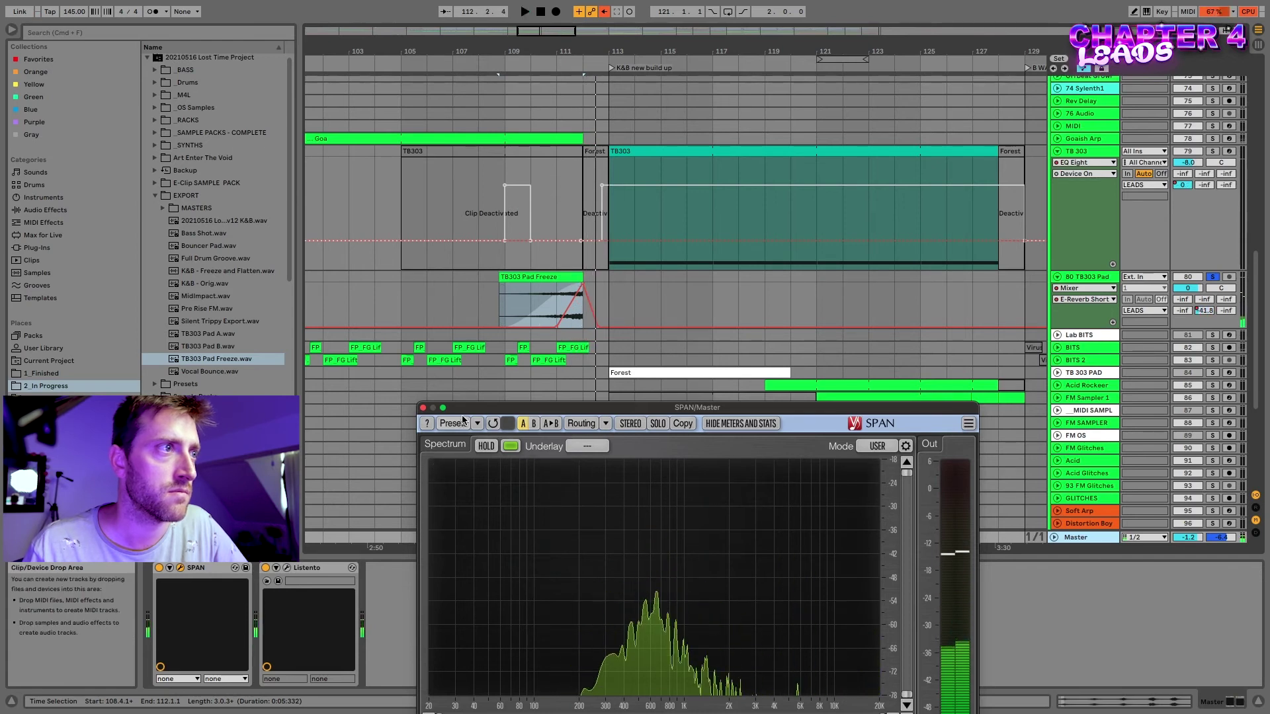
{"action": "left_click", "coordinate": [423, 408]}
Set the TB303 Pad Freeze clip's gain to 2 dB.
{"action": "left_click", "coordinate": [1097, 703]}
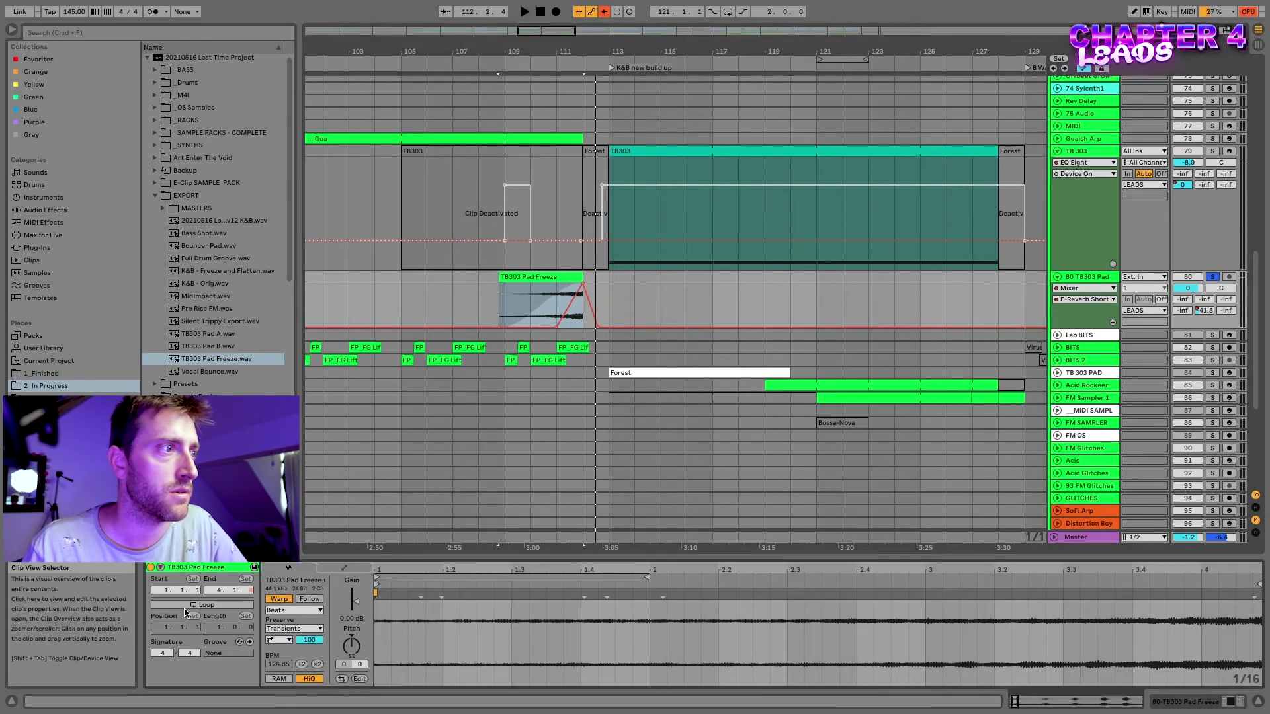
{"action": "left_click", "coordinate": [355, 621]}
{"action": "type", "text": "2"}
{"action": "key", "text": "Return"}
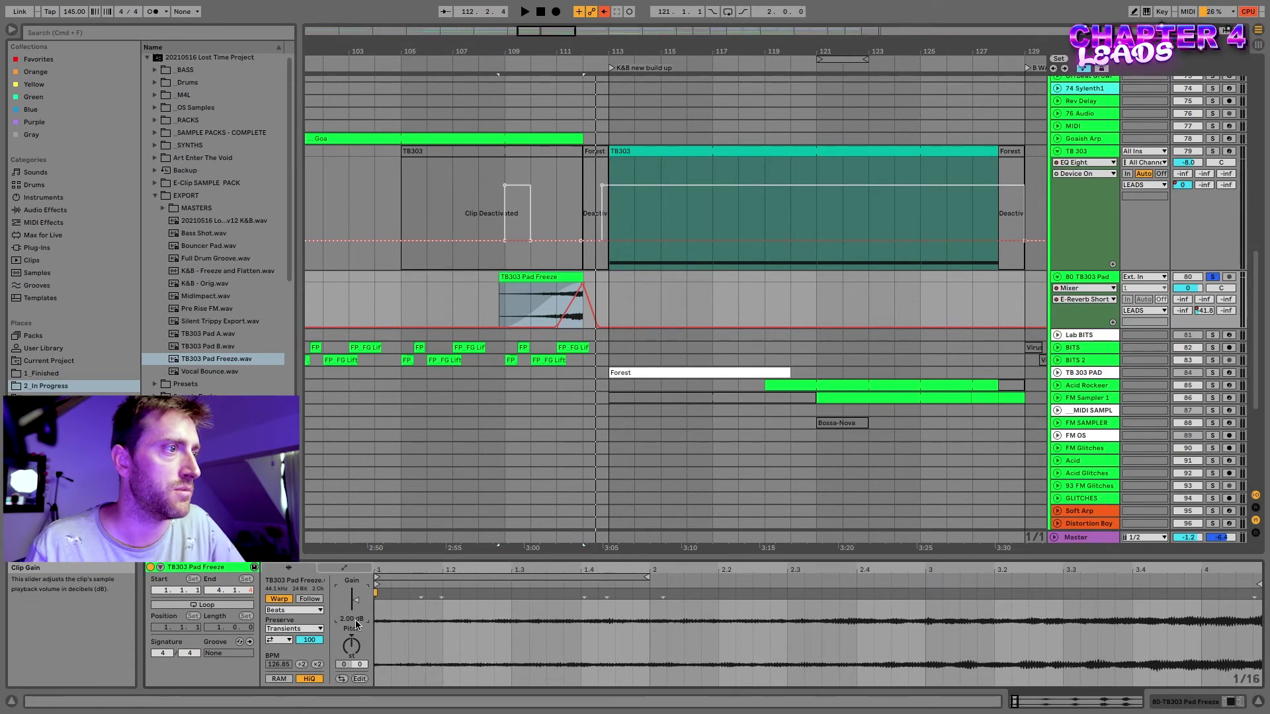
Add a Compressor after Utility on the TB303 Pad track with threshold -12.7 dB, ratio 31.5:1, attack 0.20 ms, release 49.2 ms and knee 4.1 dB.
{"action": "key", "text": "shift+Tab"}
{"action": "left_click", "coordinate": [65, 35]}
{"action": "type", "text": "comp"}
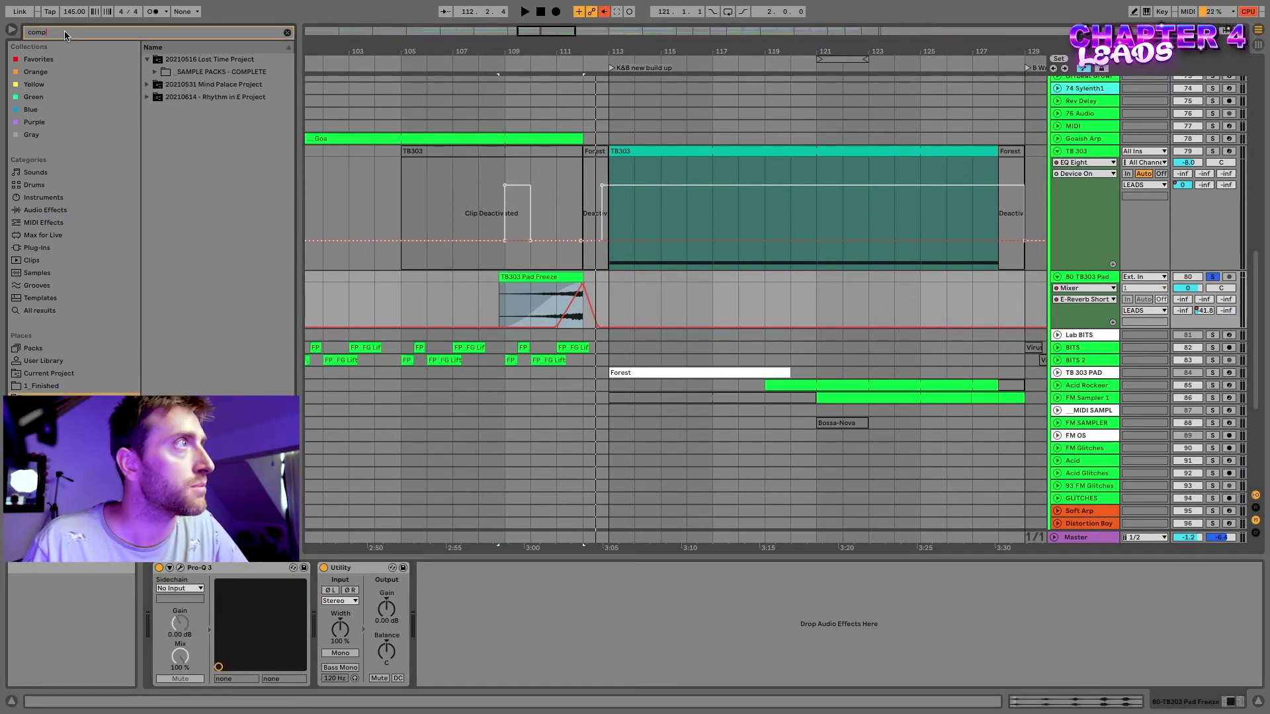
{"action": "left_click", "coordinate": [45, 207]}
{"action": "left_click_drag", "start_coordinate": [189, 71], "coordinate": [441, 427]}
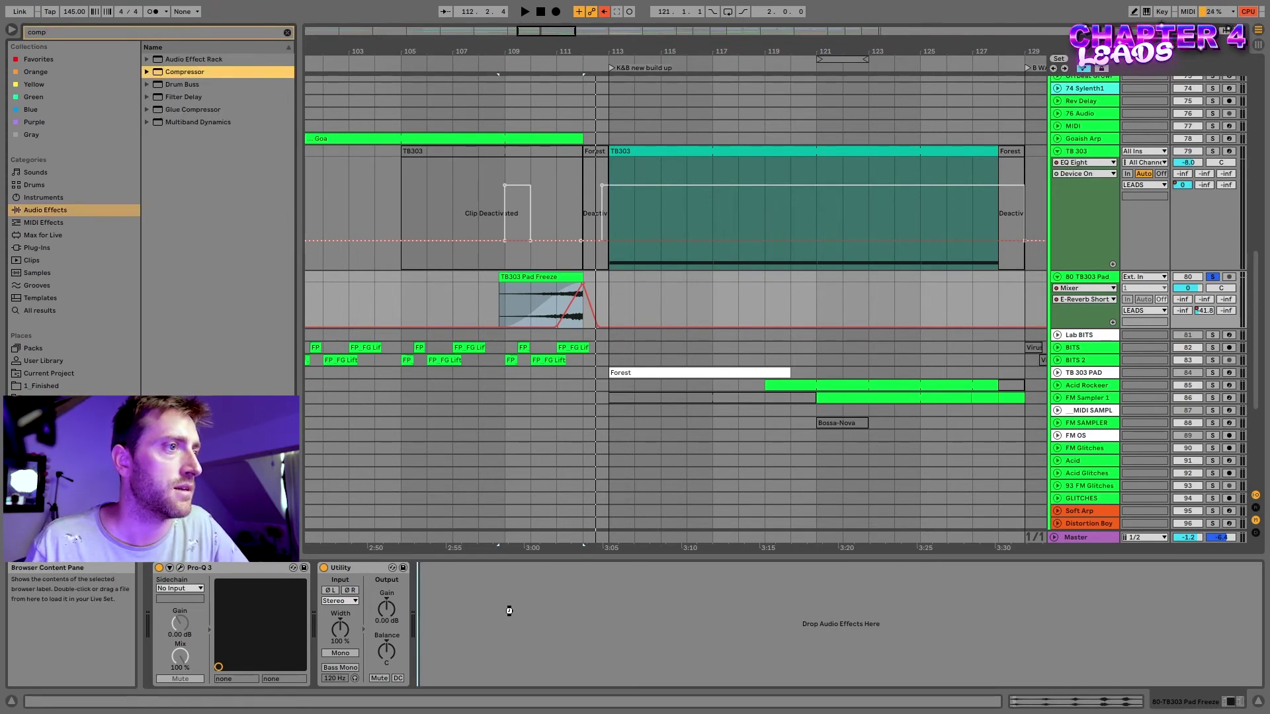
{"action": "left_click_drag", "start_coordinate": [463, 667], "coordinate": [517, 649]}
{"action": "left_click", "coordinate": [434, 657]}
{"action": "left_click_drag", "start_coordinate": [524, 677], "coordinate": [524, 670]}
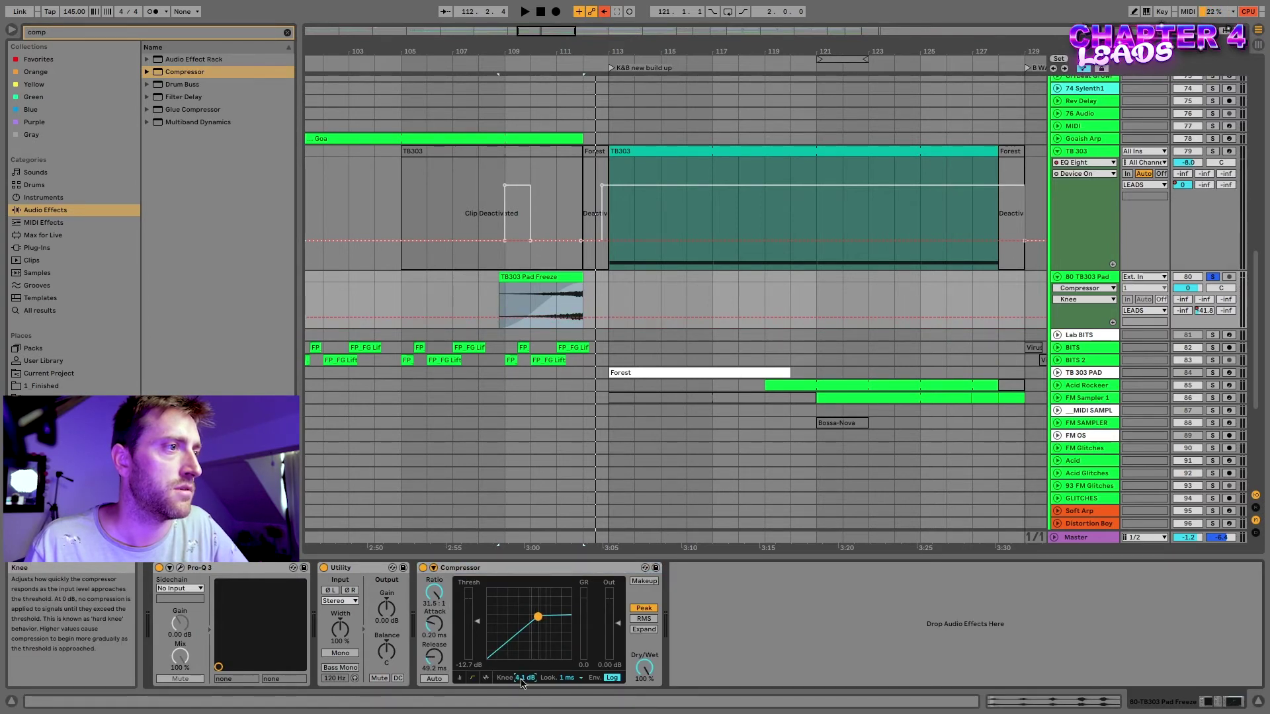
Trim the start of the TB303 Pad Freeze clip to 109.1.1 and hide the automation lanes.
{"action": "left_click", "coordinate": [542, 277]}
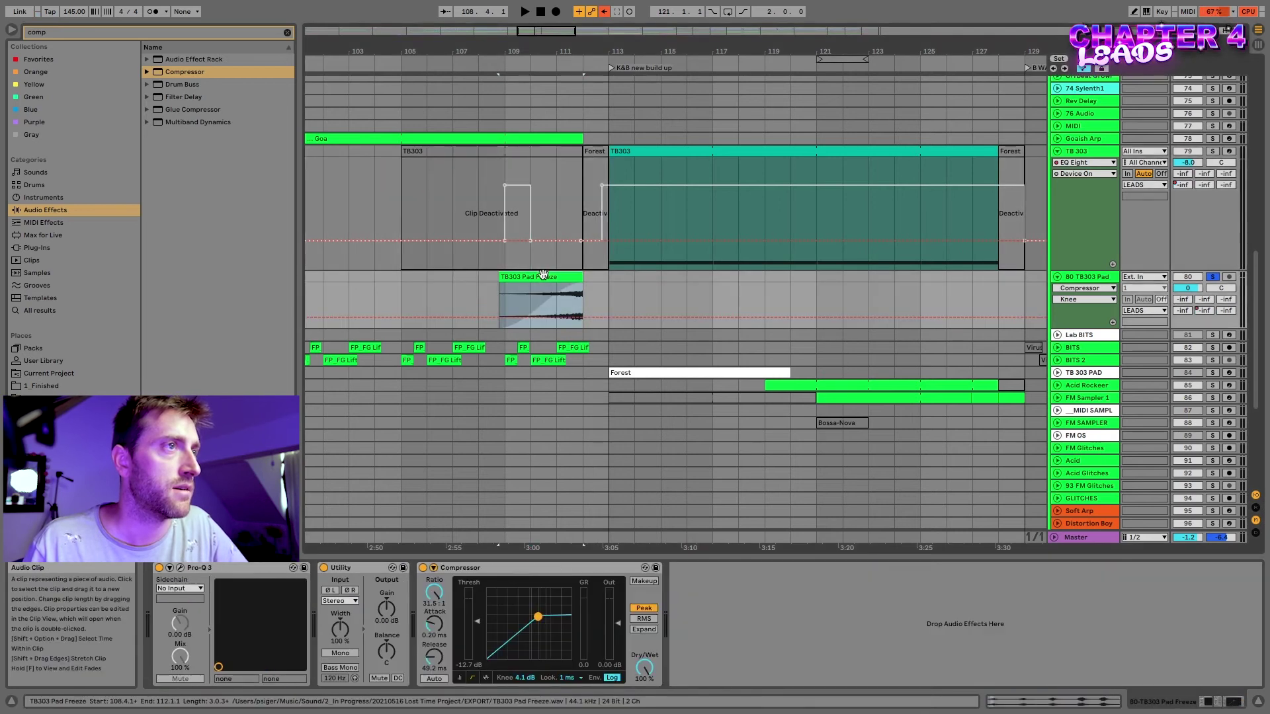
{"action": "mouse_move", "coordinate": [542, 276]}
{"action": "left_mouse_down"}
{"action": "mouse_move", "coordinate": [444, 283]}
{"action": "mouse_move", "coordinate": [560, 287]}
{"action": "mouse_move", "coordinate": [502, 281]}
{"action": "mouse_move", "coordinate": [527, 274]}
{"action": "left_mouse_up"}
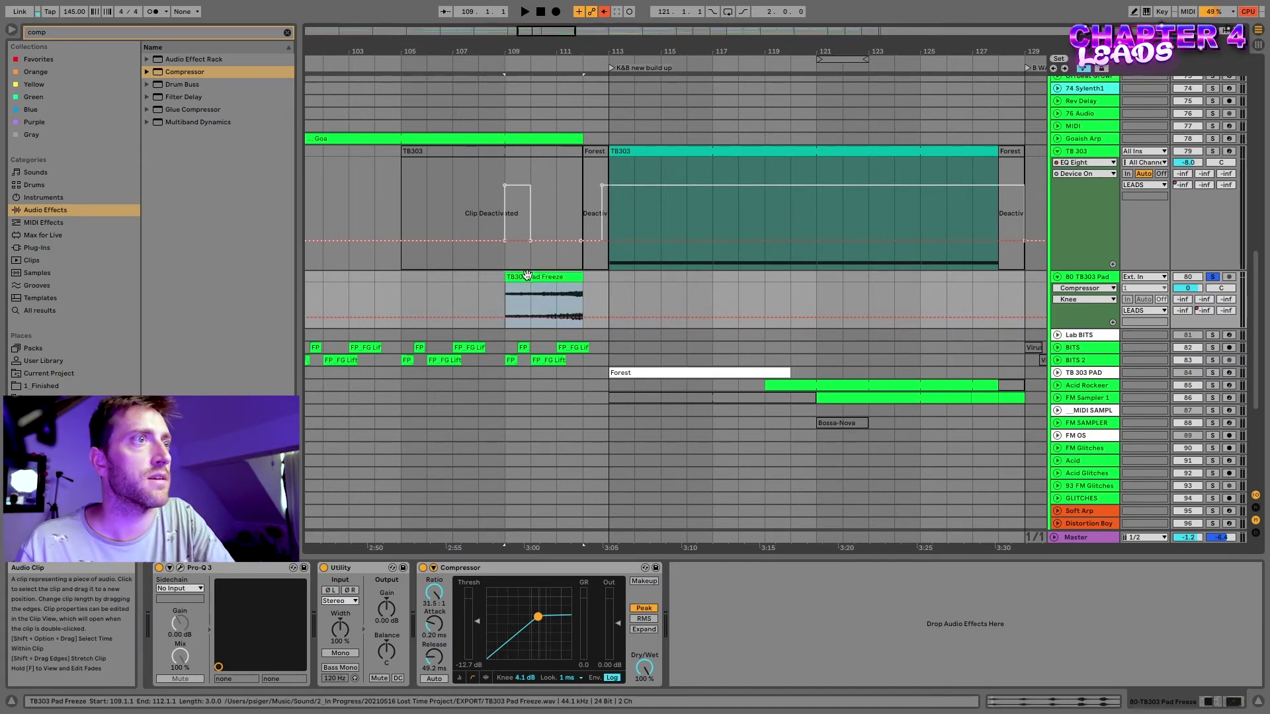
{"action": "key", "text": "a"}
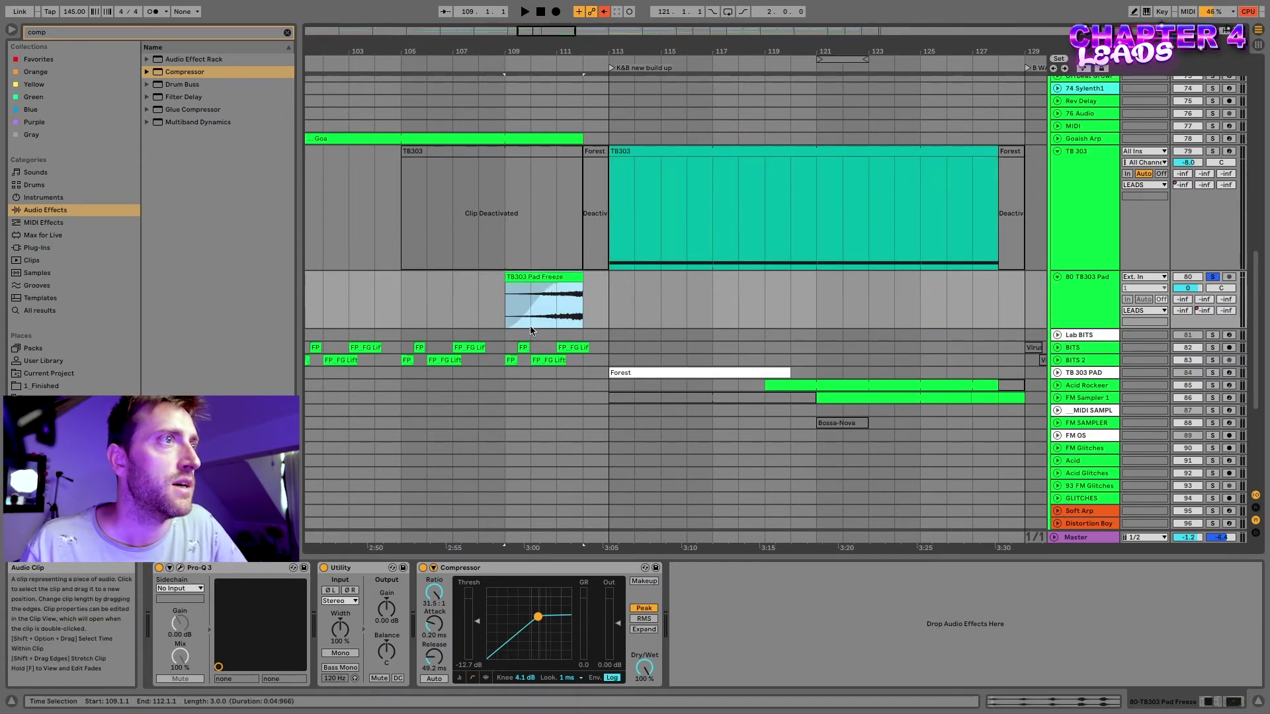
Double the TB303 Pad Freeze clip's original tempo to 253.69 BPM so the clip stretches to twice its length.
{"action": "key", "text": "shift+Tab"}
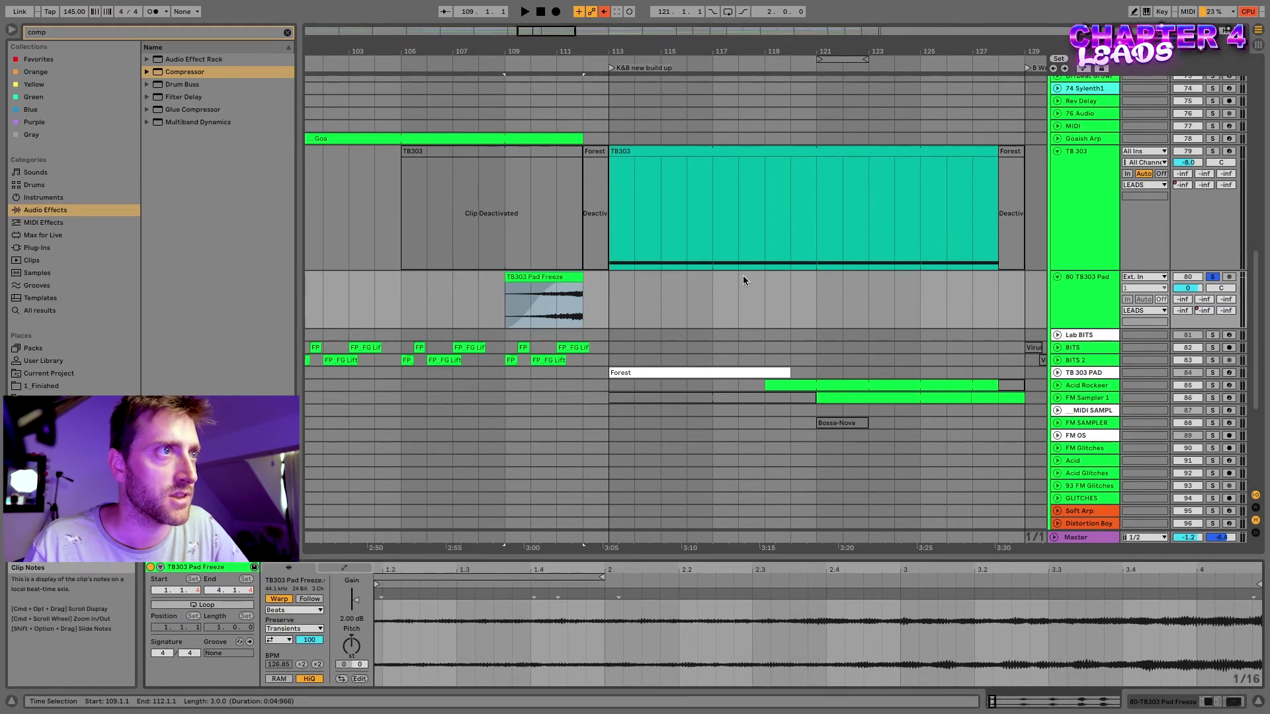
{"action": "left_click", "coordinate": [569, 277]}
{"action": "left_click", "coordinate": [1092, 701]}
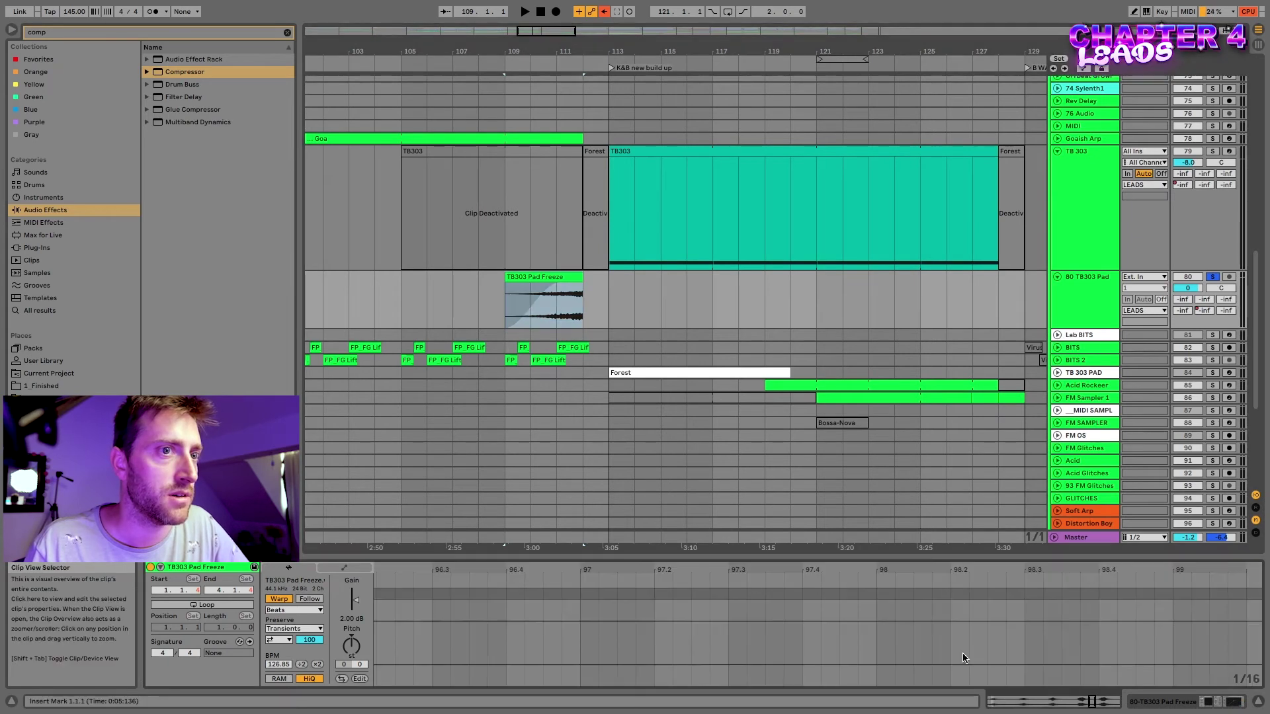
{"action": "scroll", "coordinate": [988, 653], "scroll_direction": "right", "scroll_amount": 1}
{"action": "scroll", "coordinate": [988, 655], "scroll_direction": "left", "scroll_amount": 5}
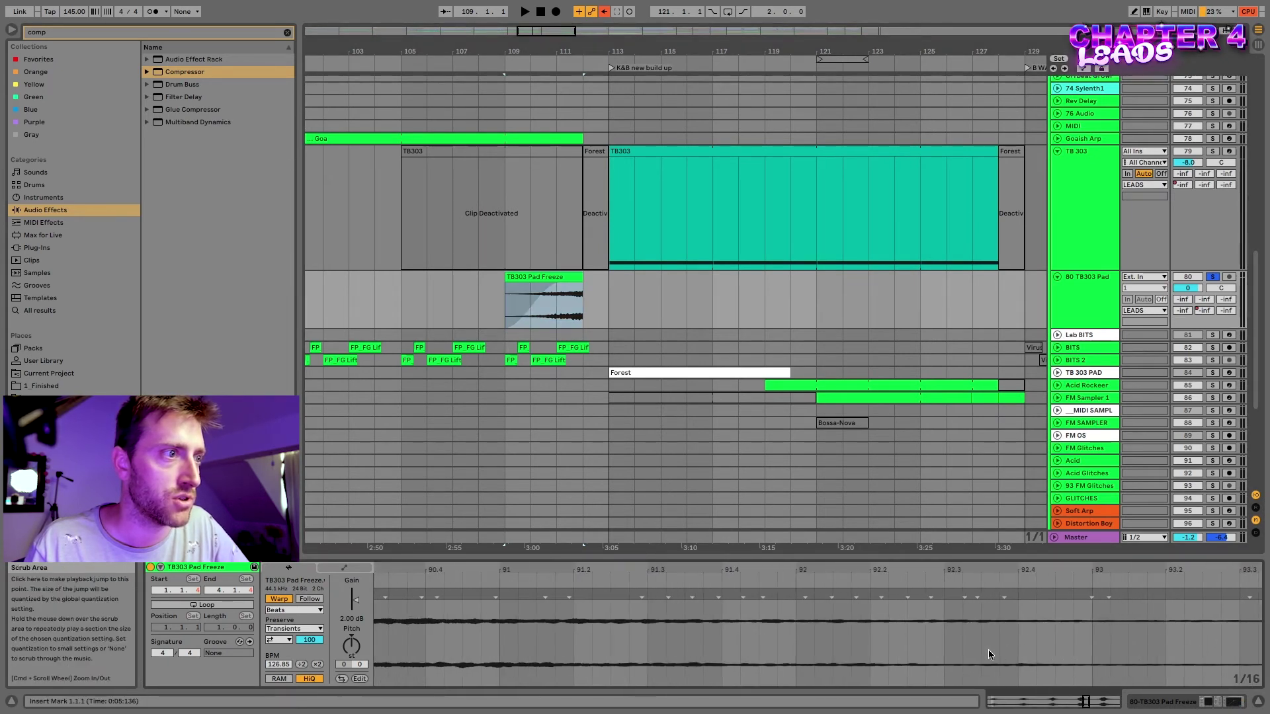
{"action": "scroll", "coordinate": [583, 286], "scroll_direction": "left", "scroll_amount": 1}
{"action": "left_click", "coordinate": [583, 285]}
{"action": "left_click", "coordinate": [583, 281]}
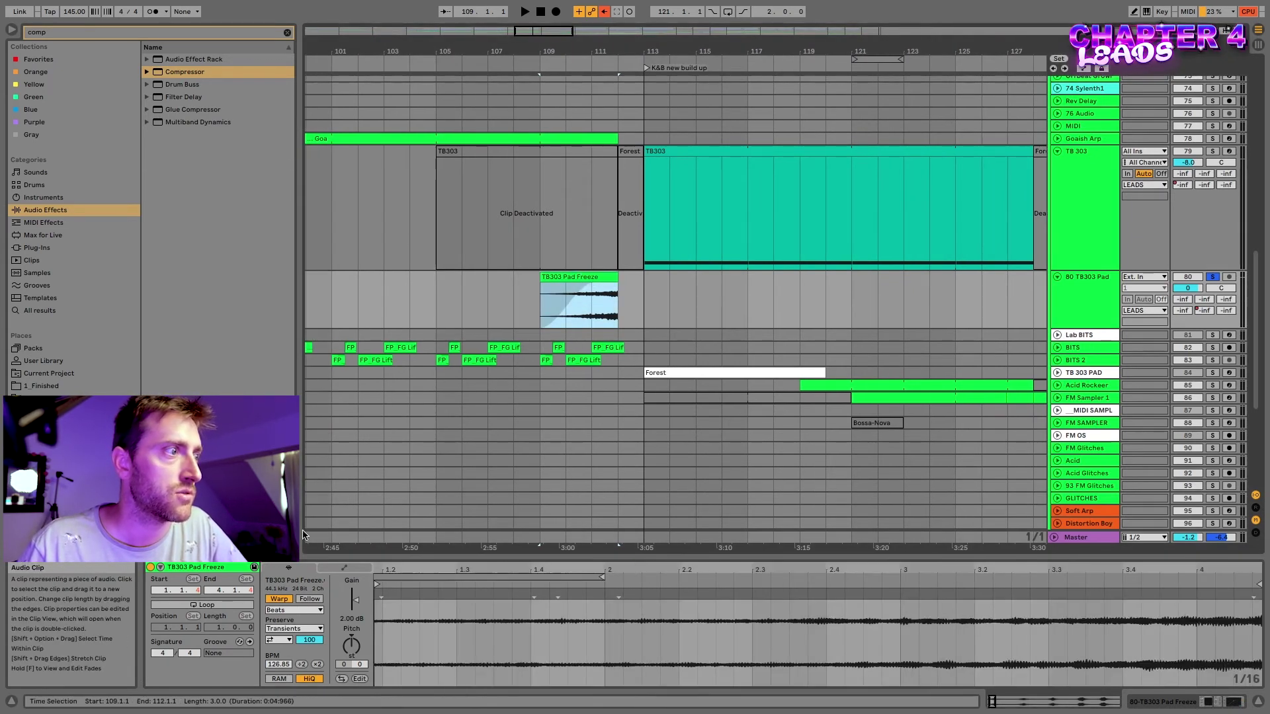
{"action": "left_click", "coordinate": [317, 664]}
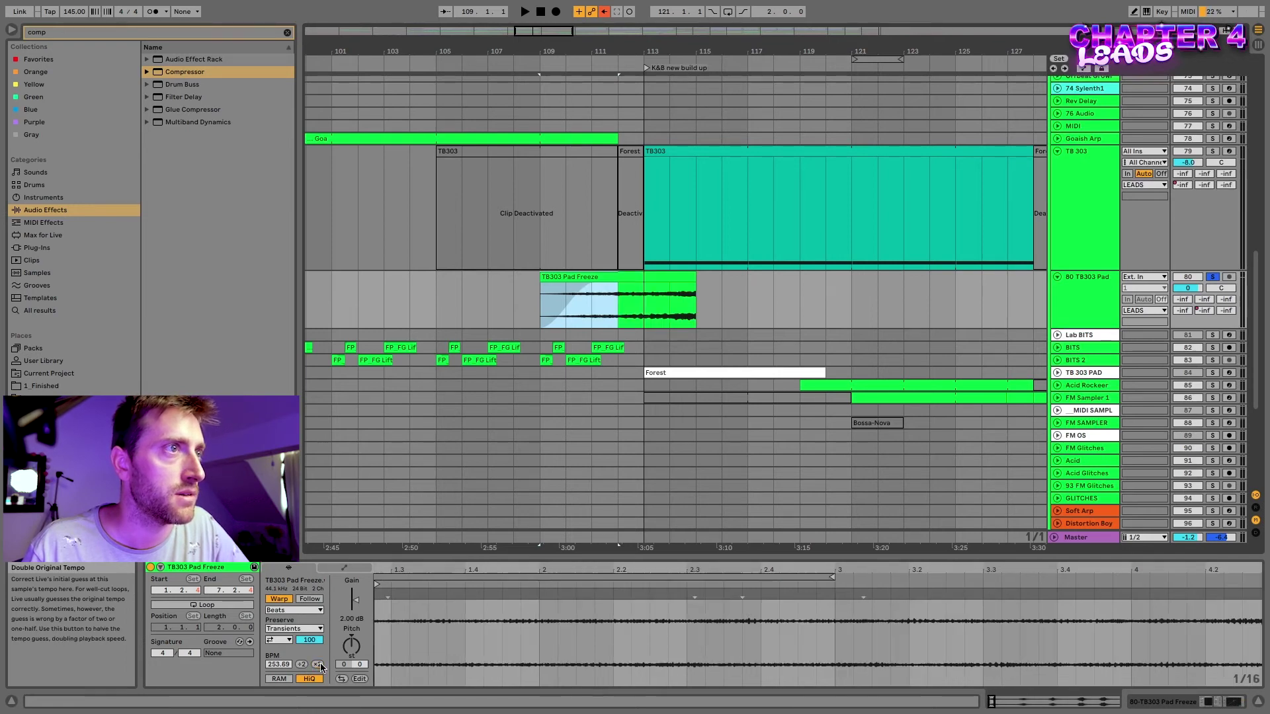
Move the lengthened TB303 Pad Freeze clip earlier so it ends at 112.1.1, and audition it from bar 110.
{"action": "left_click_drag", "start_coordinate": [638, 283], "coordinate": [497, 278]}
{"action": "left_click", "coordinate": [574, 274]}
{"action": "left_click", "coordinate": [565, 294]}
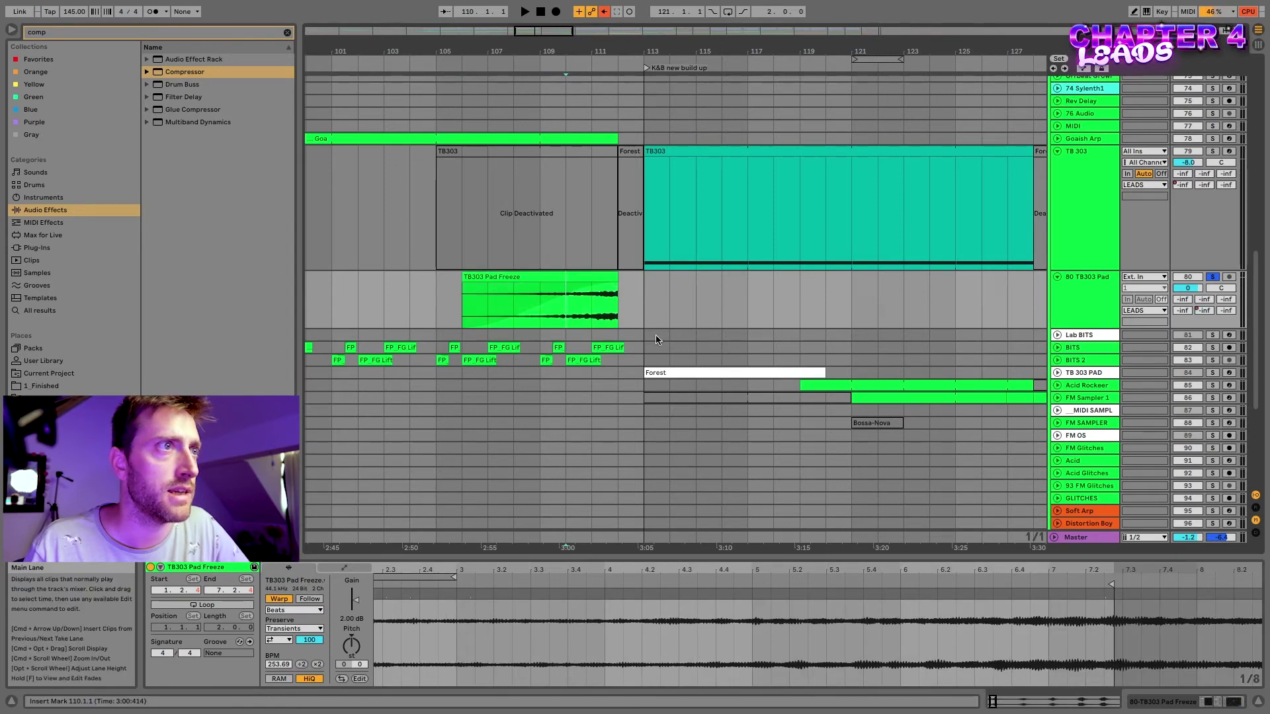
{"action": "key", "text": "space"}
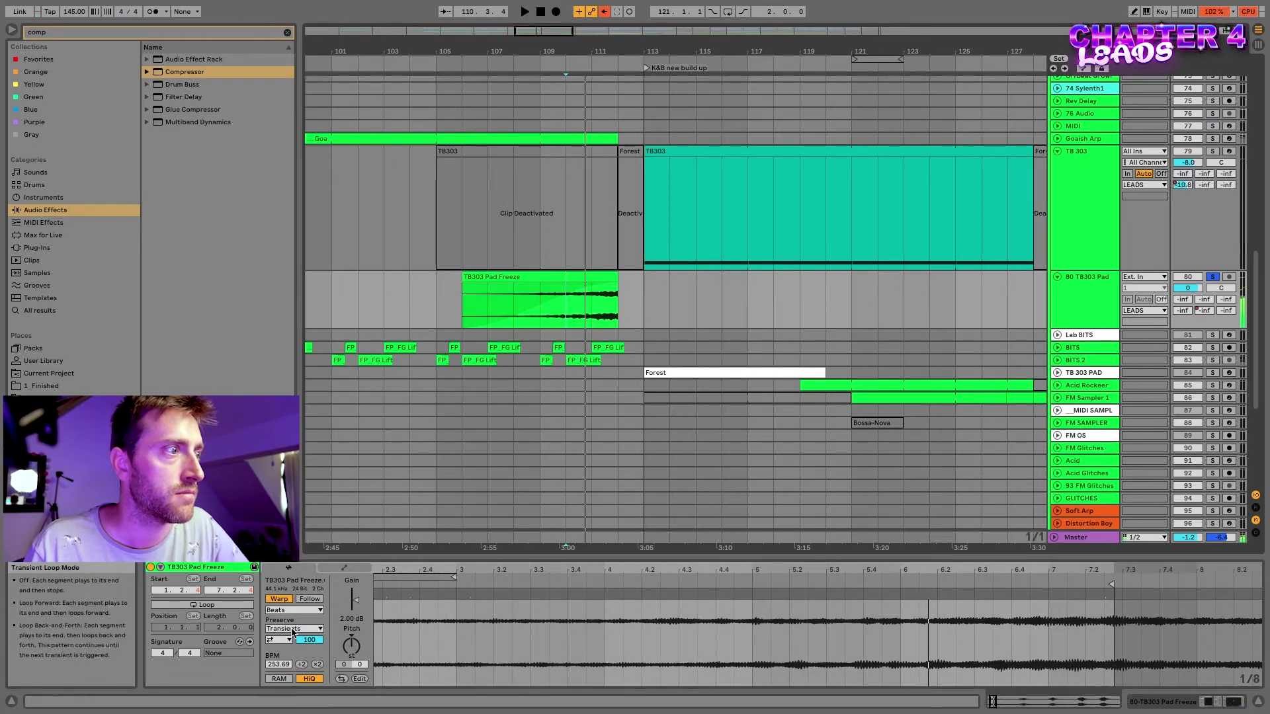
Set the TB303 Pad Freeze clip's Beats warp to preserve 1/16 with a transient envelope of 35, and audition it.
{"action": "left_click", "coordinate": [293, 628]}
{"action": "left_click", "coordinate": [273, 678]}
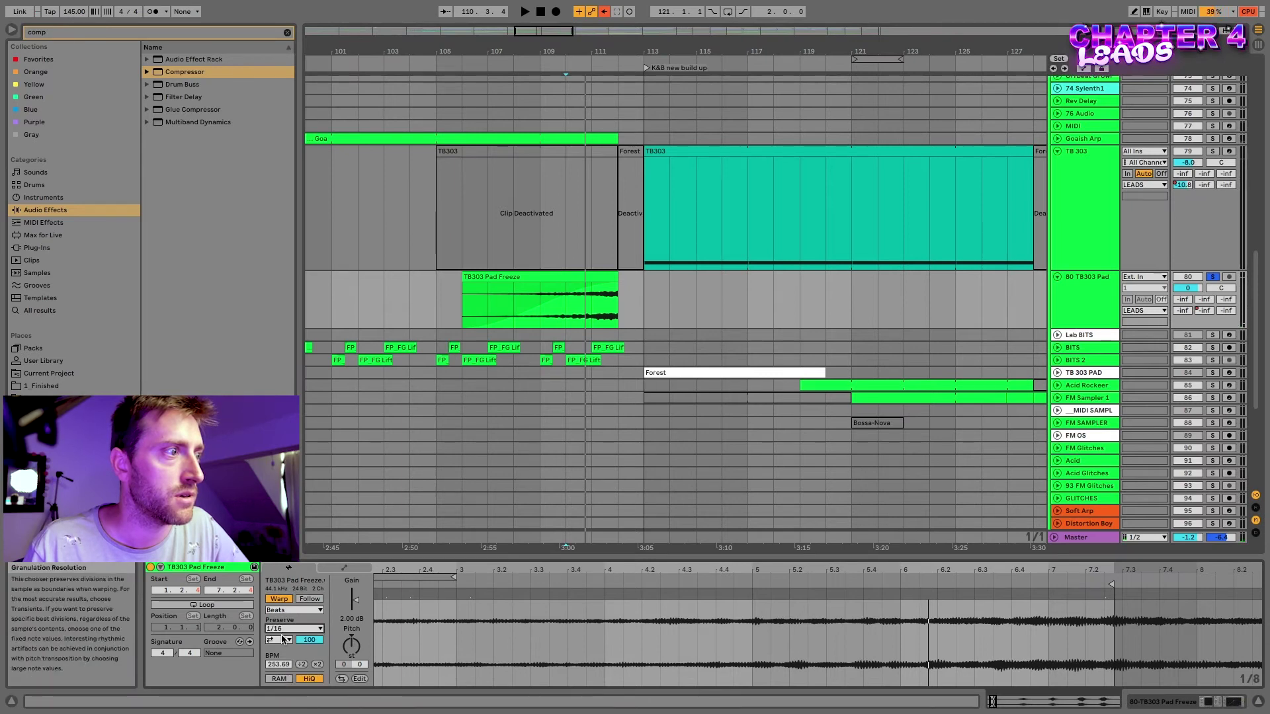
{"action": "left_click", "coordinate": [279, 640]}
{"action": "mouse_move", "coordinate": [304, 643]}
{"action": "left_mouse_down"}
{"action": "mouse_move", "coordinate": [304, 667]}
{"action": "mouse_move", "coordinate": [309, 647]}
{"action": "left_mouse_up"}
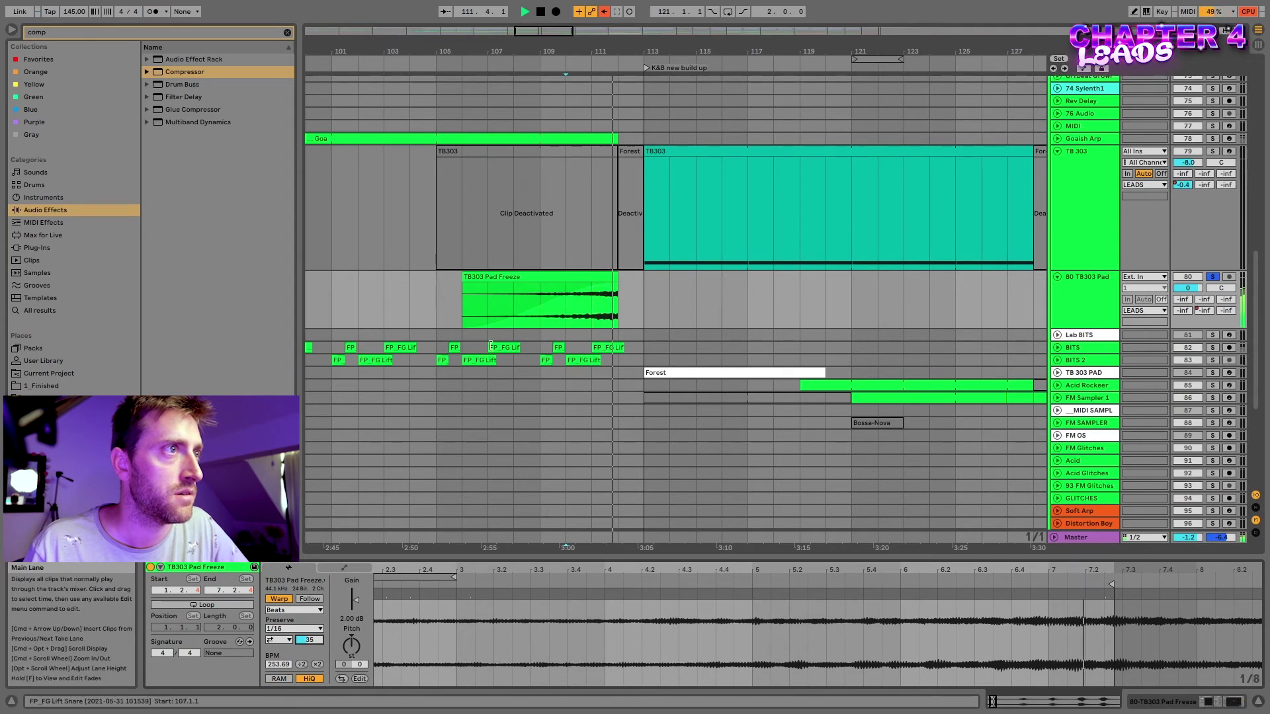
{"action": "left_click", "coordinate": [479, 316]}
{"action": "key", "text": "space"}
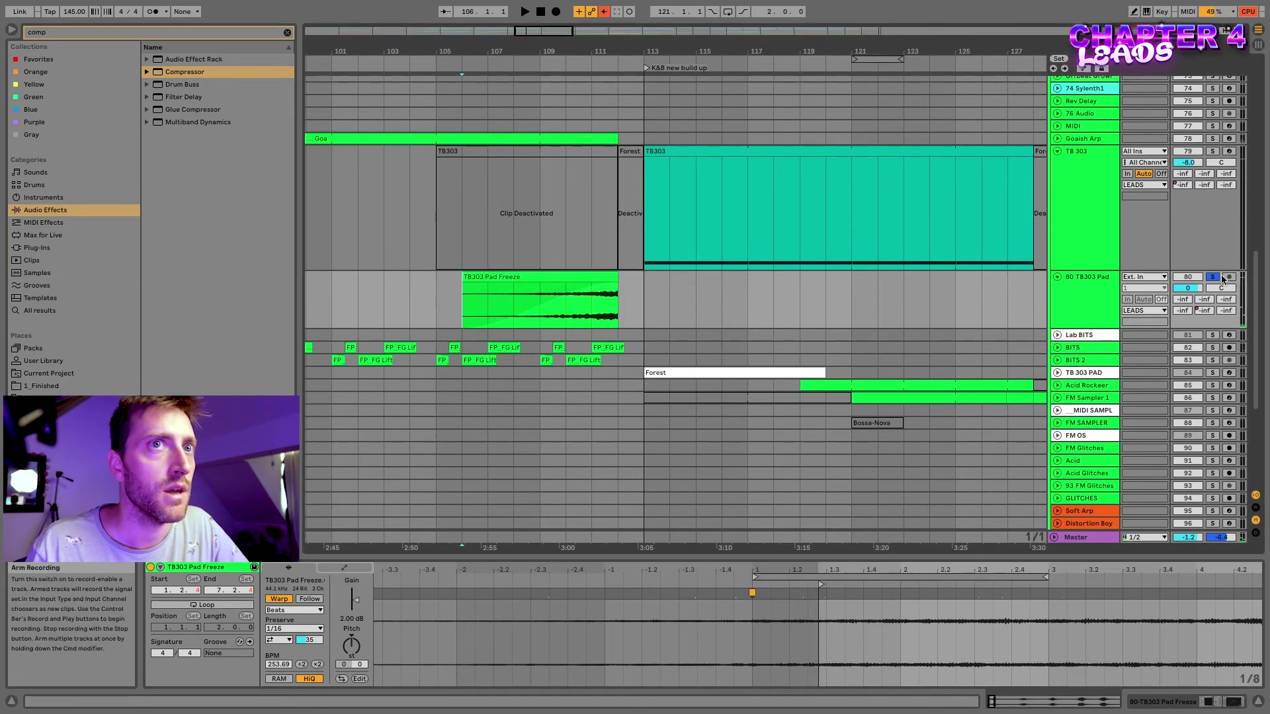
Unsolo the TB303 Pad track and play the full mix from bar 106 into the build-up.
{"action": "left_click", "coordinate": [1214, 278]}
{"action": "key", "text": "space"}
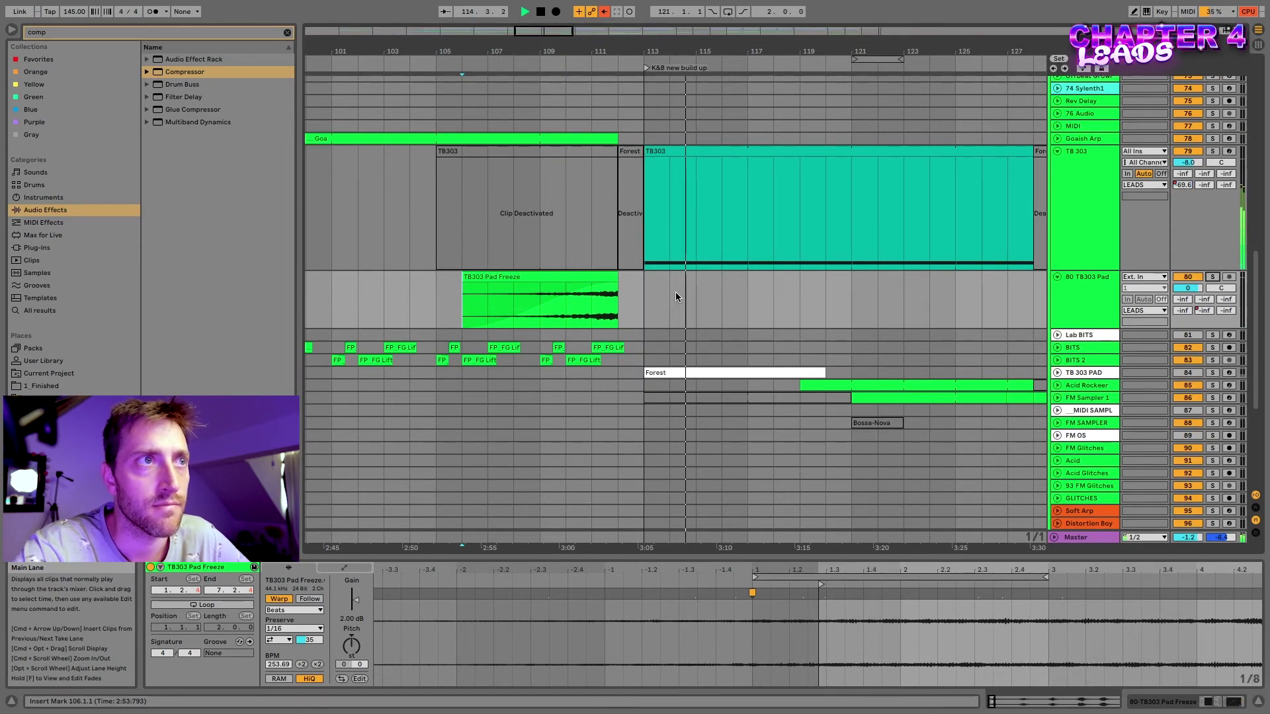
{"action": "key", "text": "space"}
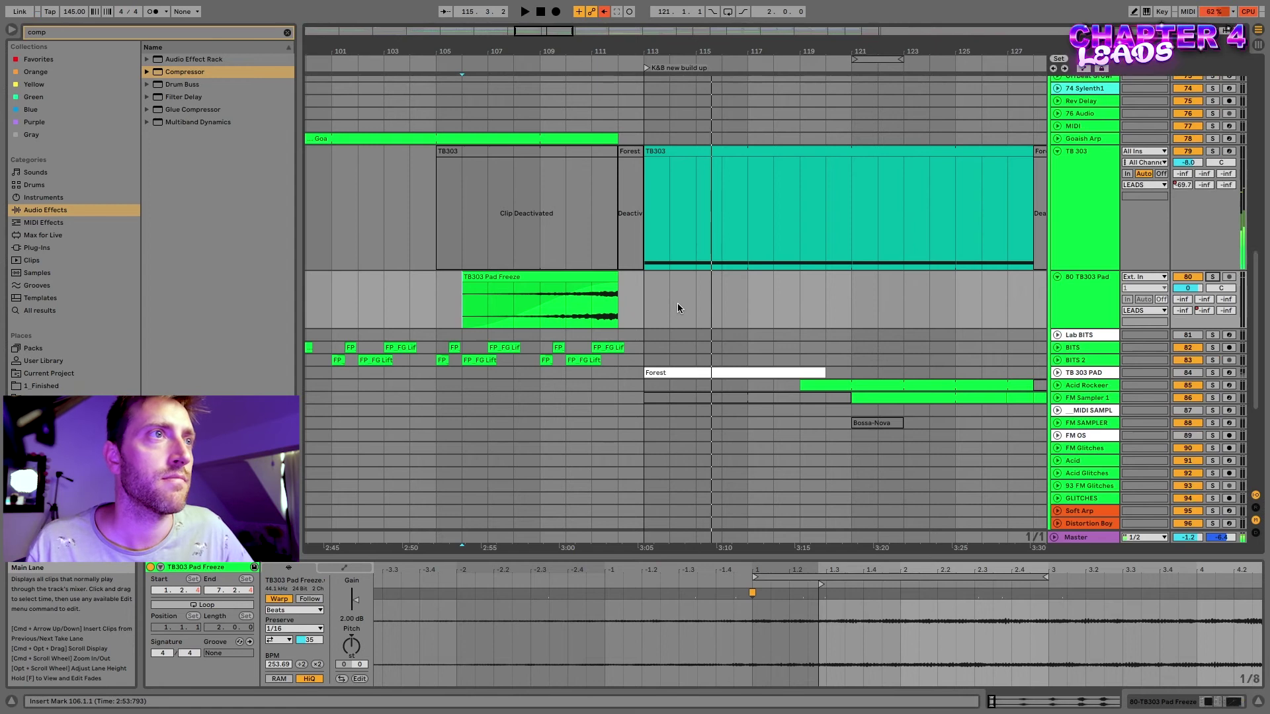
Bring up the TB 303 track's device chain and open its Serum synth window.
{"action": "left_click", "coordinate": [680, 231]}
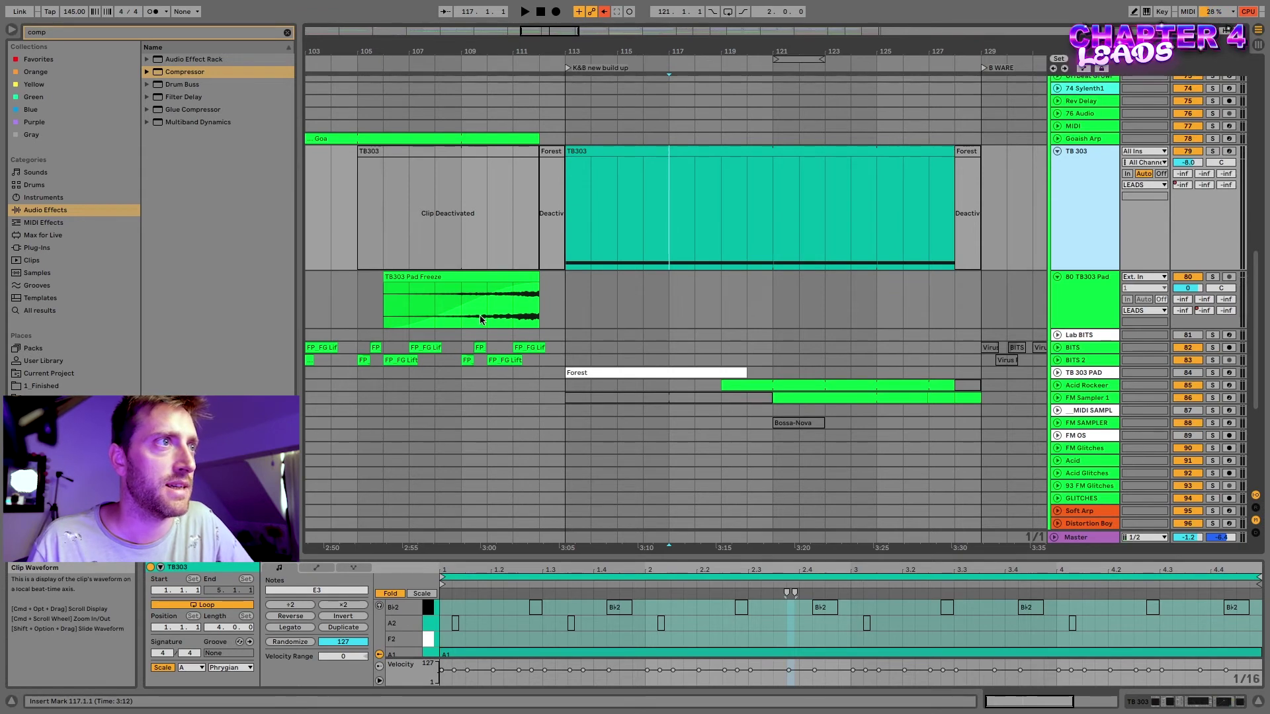
{"action": "left_click", "coordinate": [664, 198]}
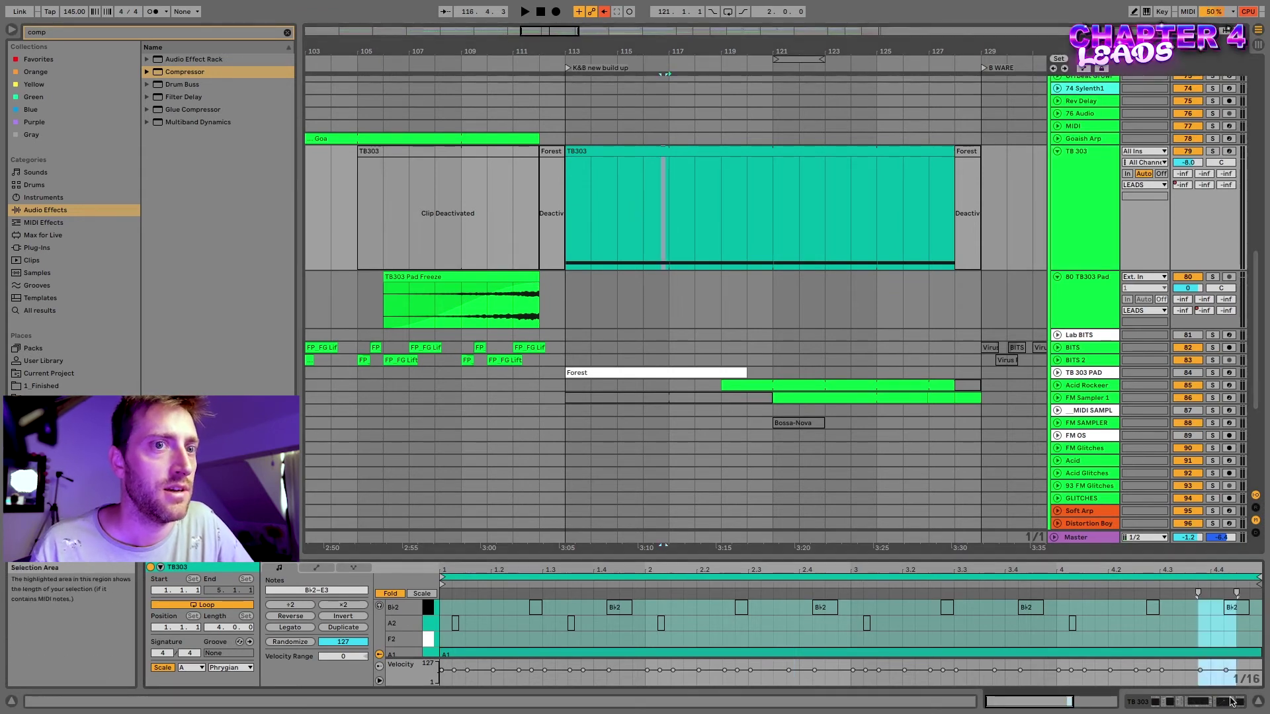
{"action": "key", "text": "shift+Tab"}
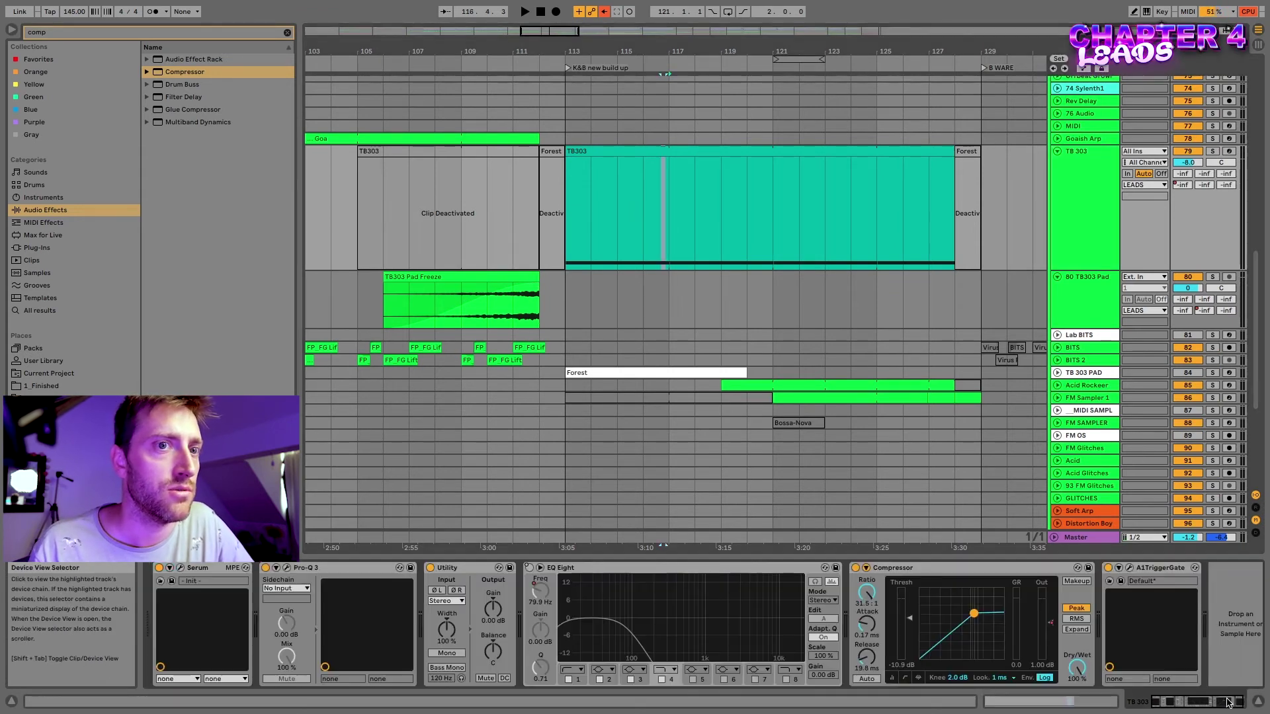
{"action": "left_click", "coordinate": [180, 568]}
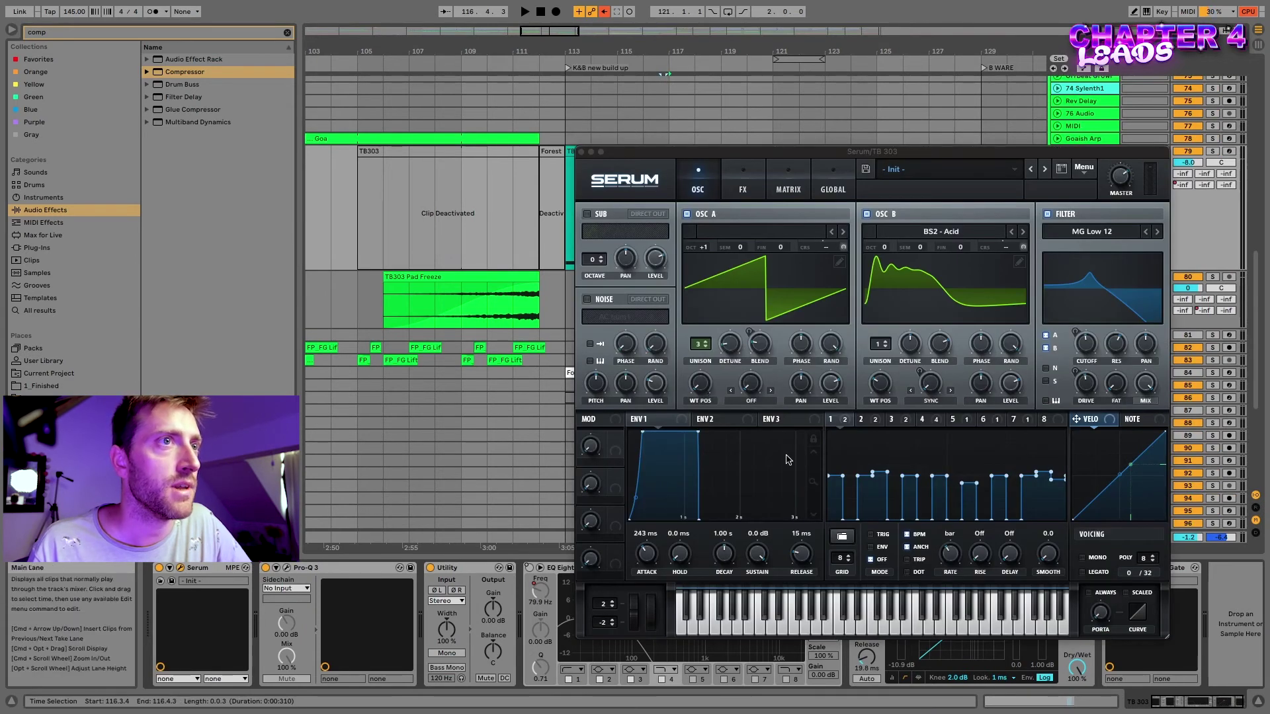
Bypass all destinations of LFO 1 and LFO 2 in Serum so they no longer modulate the oscillators' coarse pitch.
{"action": "right_click", "coordinate": [838, 425]}
{"action": "left_click", "coordinate": [889, 439]}
{"action": "right_click", "coordinate": [845, 424]}
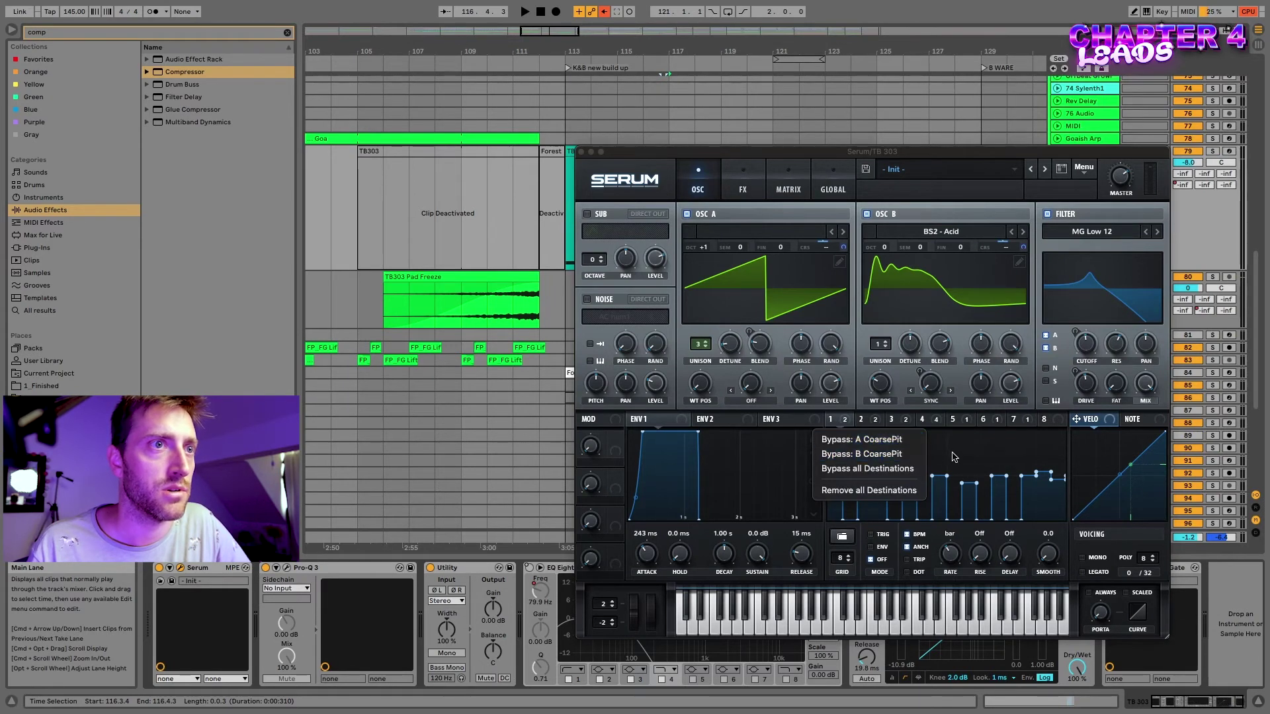
{"action": "left_click", "coordinate": [883, 469]}
{"action": "left_click", "coordinate": [871, 422]}
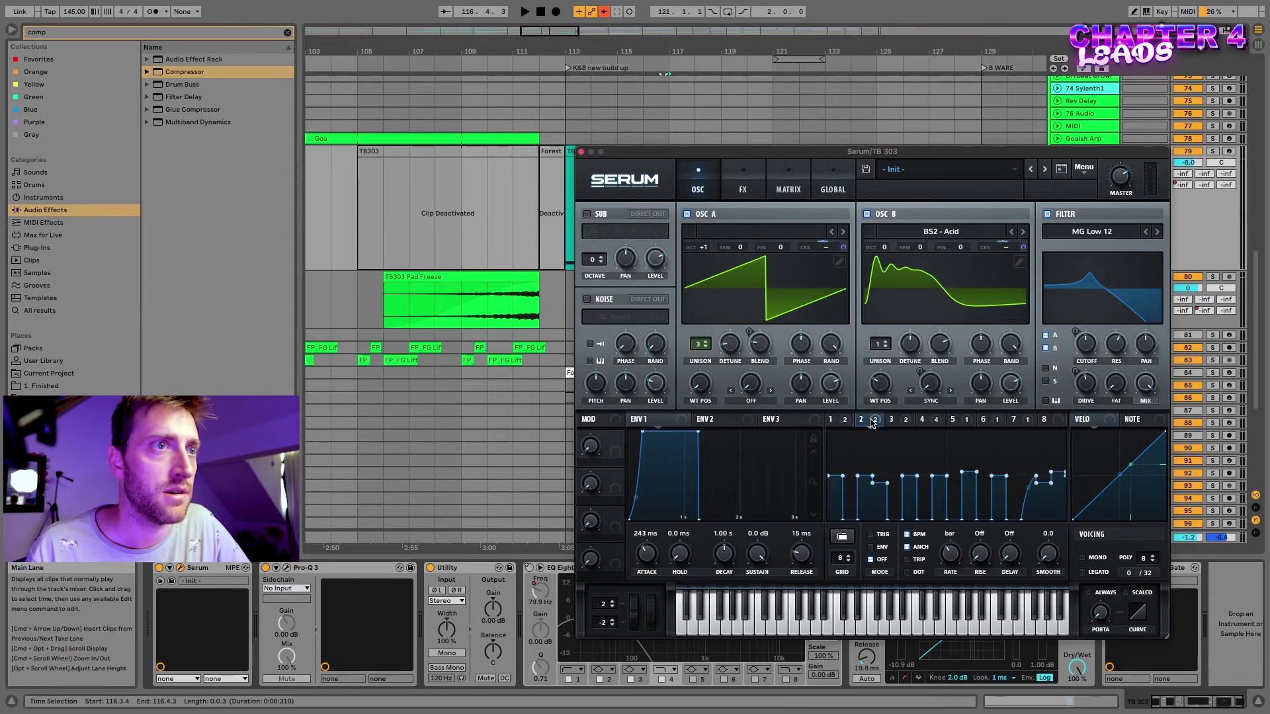
{"action": "left_click", "coordinate": [871, 422]}
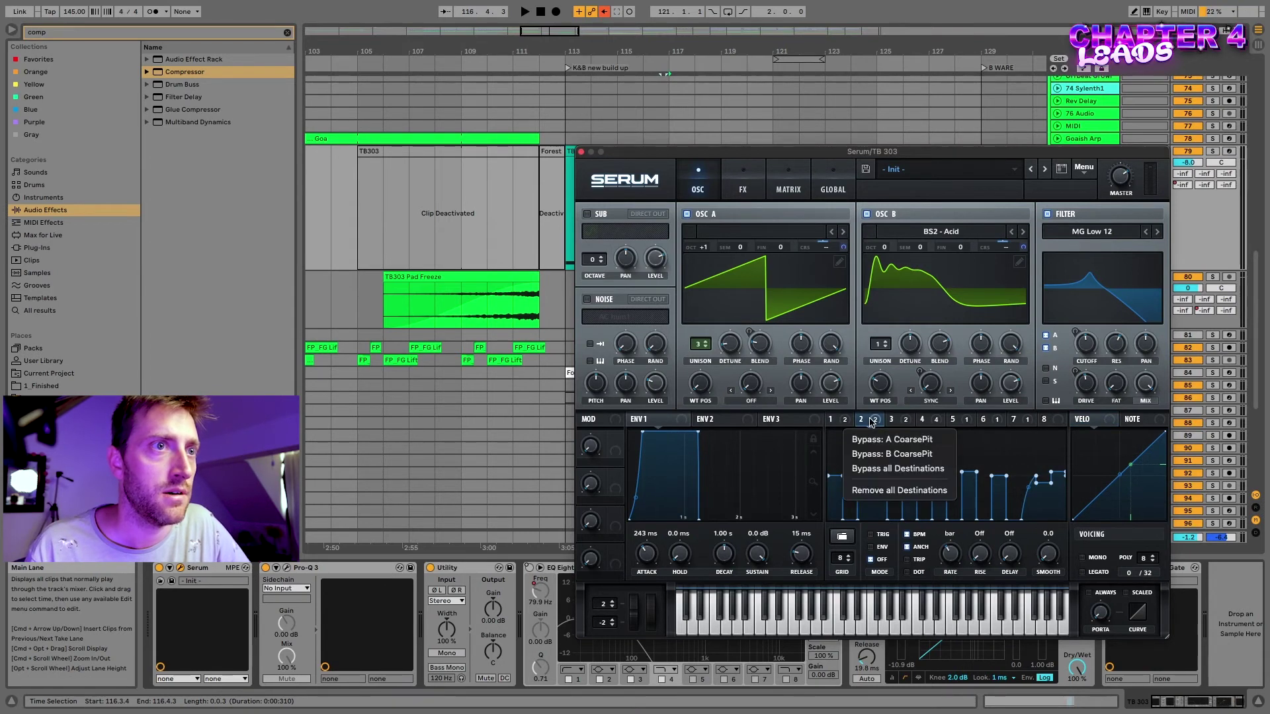
{"action": "left_click", "coordinate": [896, 470]}
{"action": "left_click", "coordinate": [844, 422]}
{"action": "left_click", "coordinate": [844, 422]}
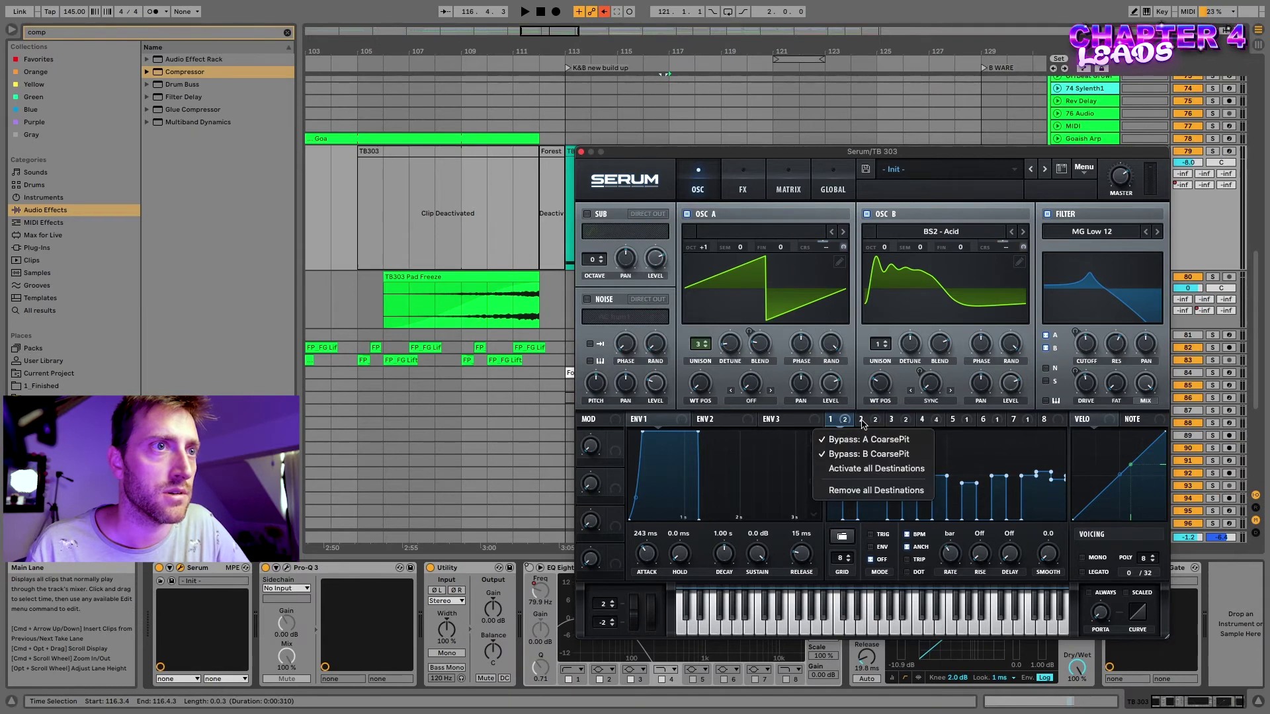
Look through the remaining Serum LFOs and assign Macro 1 to Envelope 1's decay.
{"action": "left_click", "coordinate": [862, 423]}
{"action": "left_click", "coordinate": [905, 422]}
{"action": "left_click", "coordinate": [923, 423]}
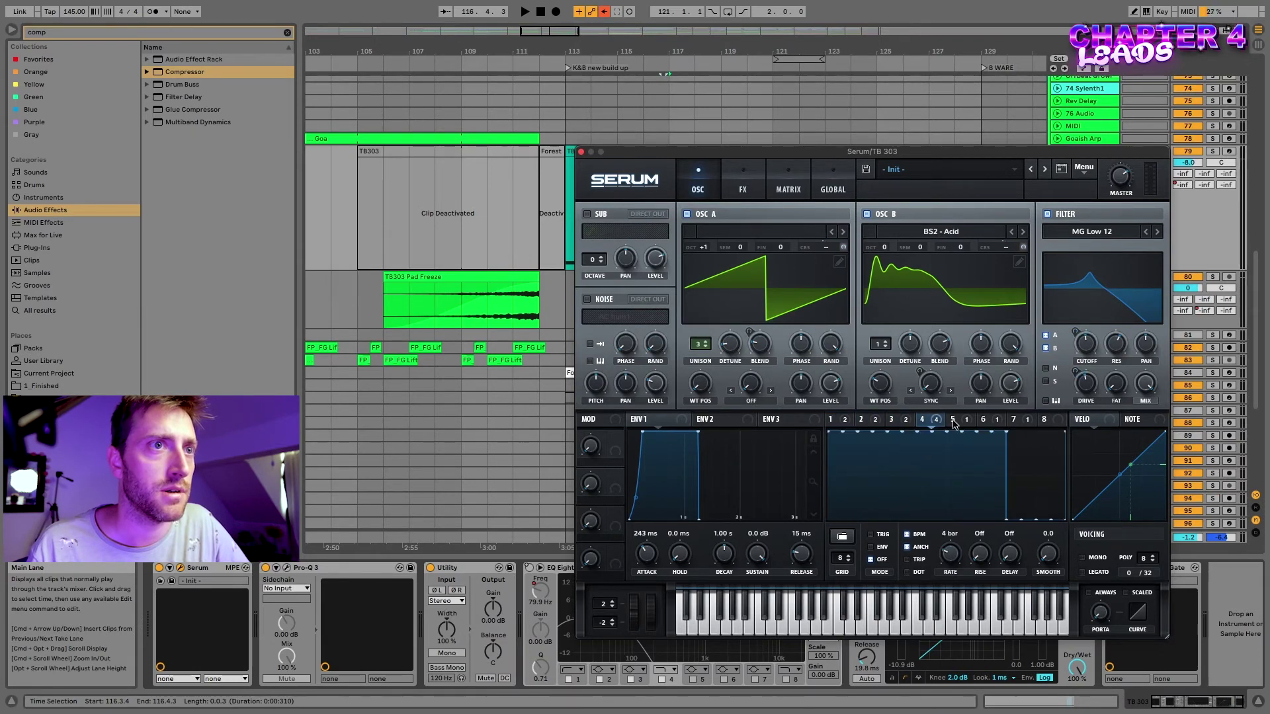
{"action": "left_click", "coordinate": [954, 423]}
{"action": "left_click", "coordinate": [989, 424]}
{"action": "left_click", "coordinate": [1020, 424]}
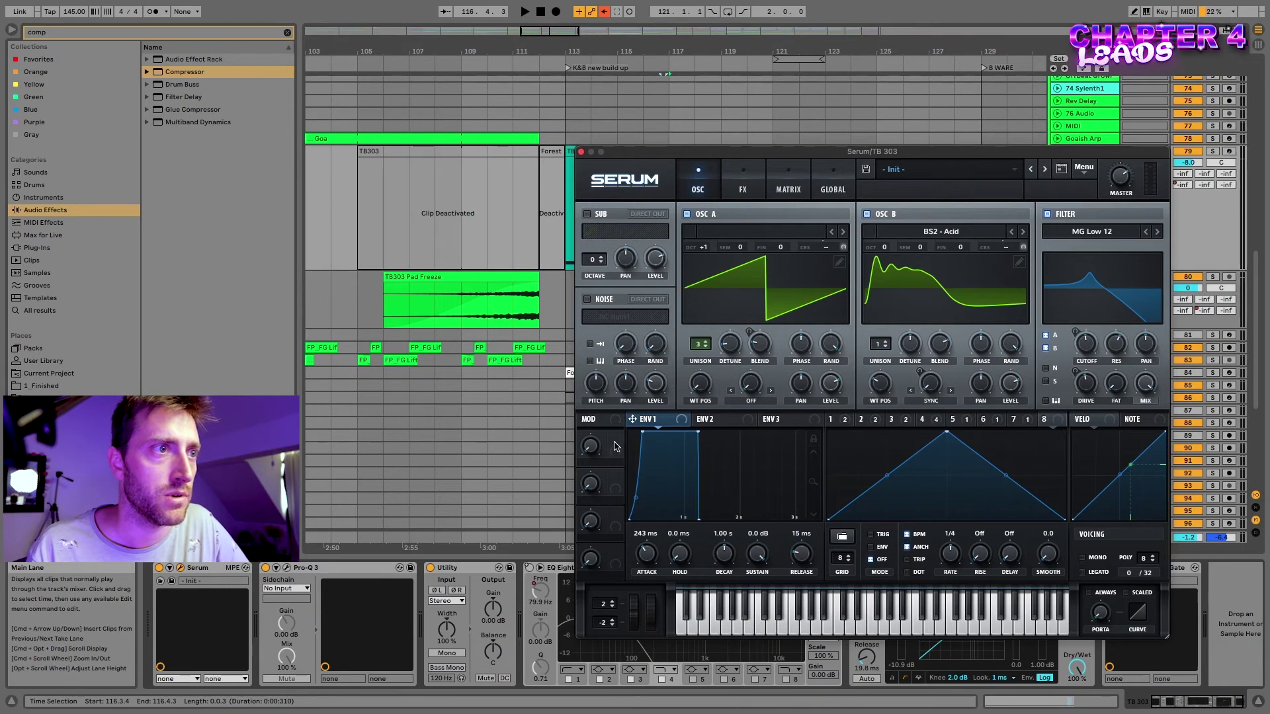
{"action": "left_click_drag", "start_coordinate": [612, 446], "coordinate": [724, 557]}
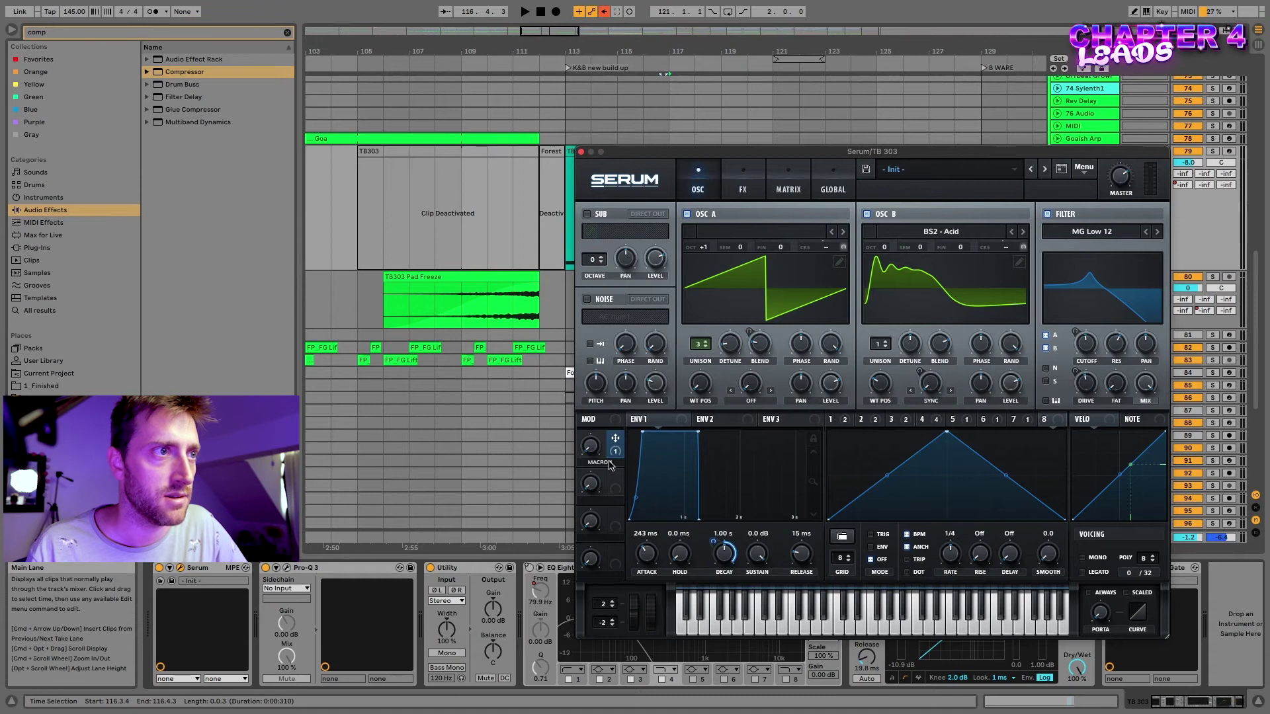
{"action": "mouse_move", "coordinate": [593, 447]}
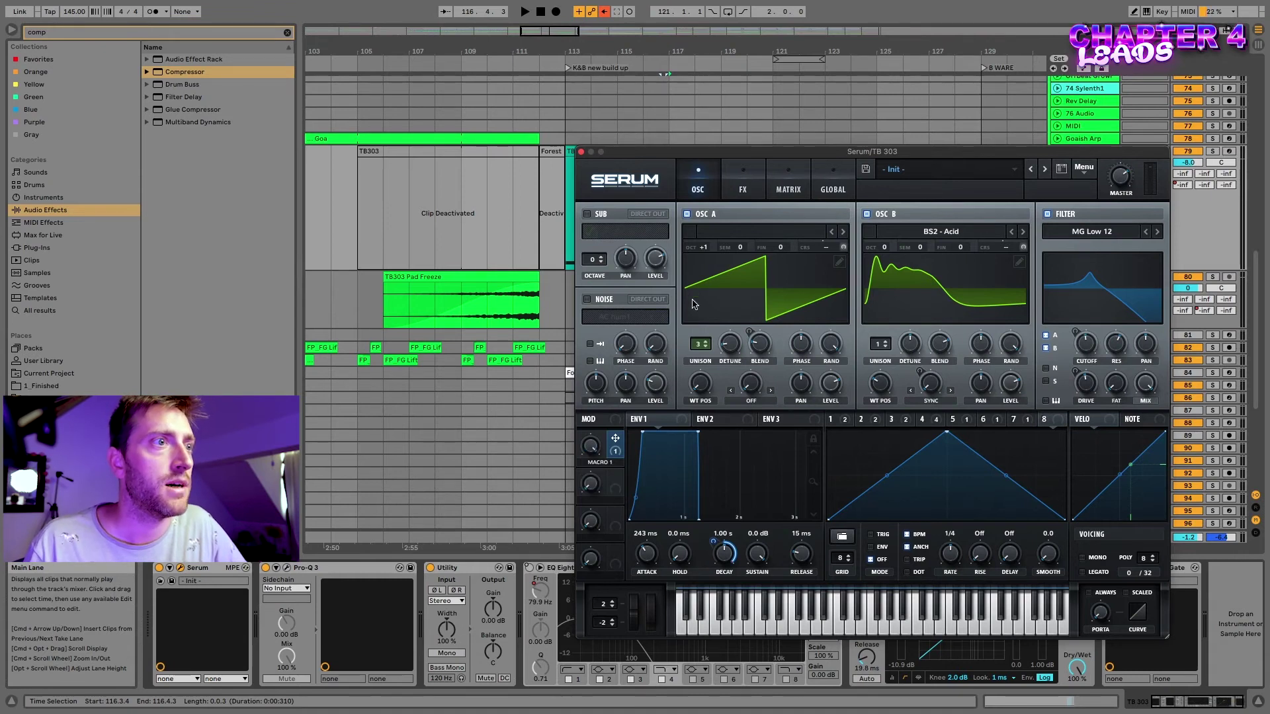
Select the TB303 clip at the K&B build-up, solo its track and audition it from 113.1.1 with Serum open.
{"action": "left_click", "coordinate": [582, 152]}
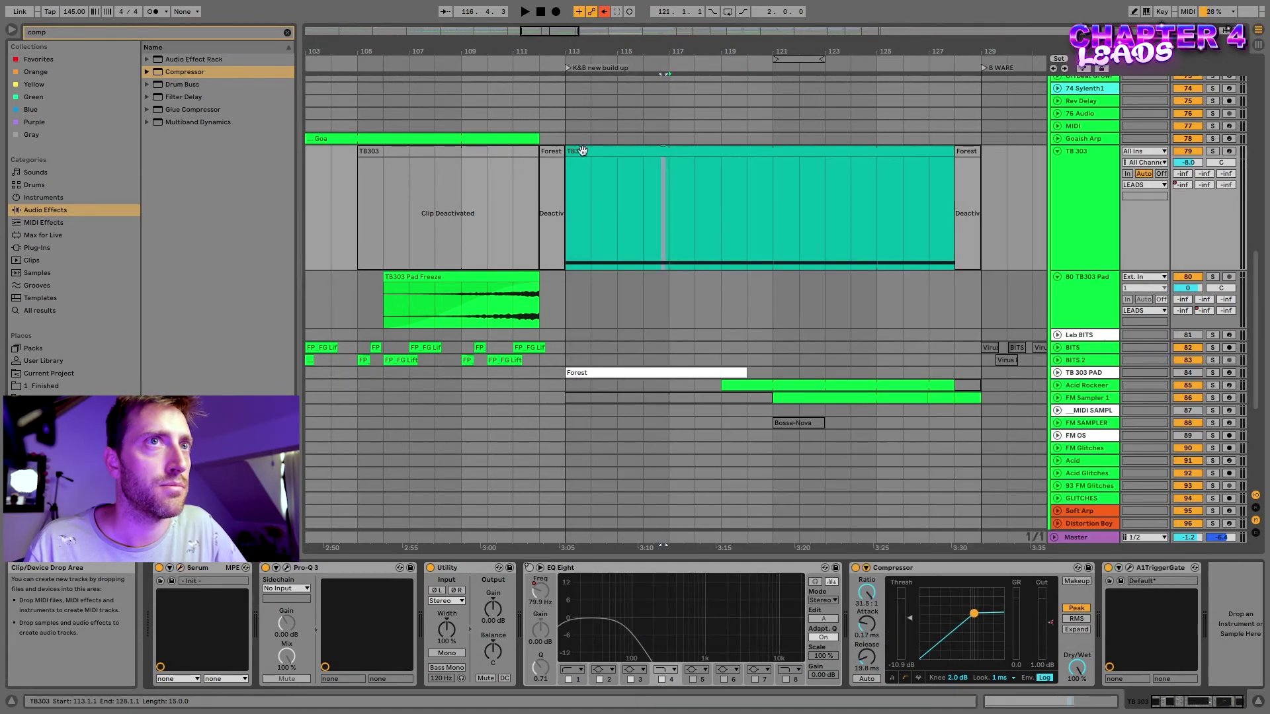
{"action": "left_click", "coordinate": [839, 155]}
{"action": "key", "text": "space"}
{"action": "key", "text": "space"}
{"action": "left_click", "coordinate": [180, 567]}
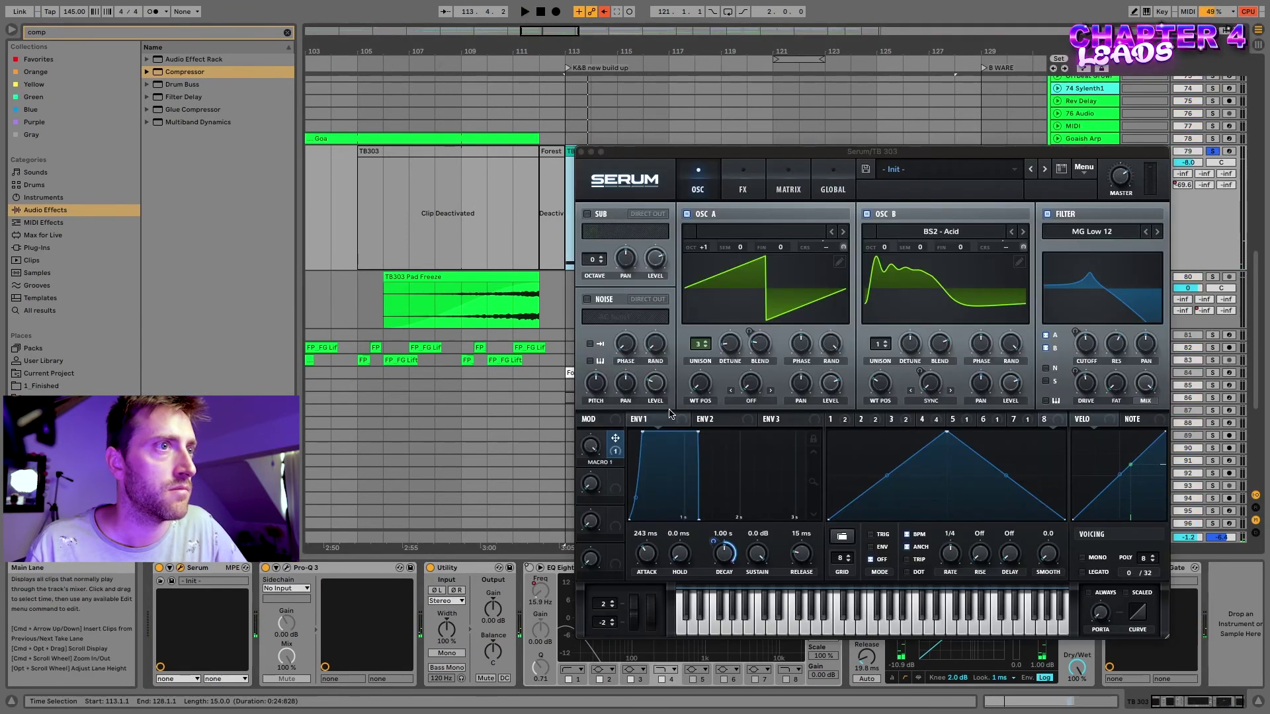
{"action": "key", "text": "space"}
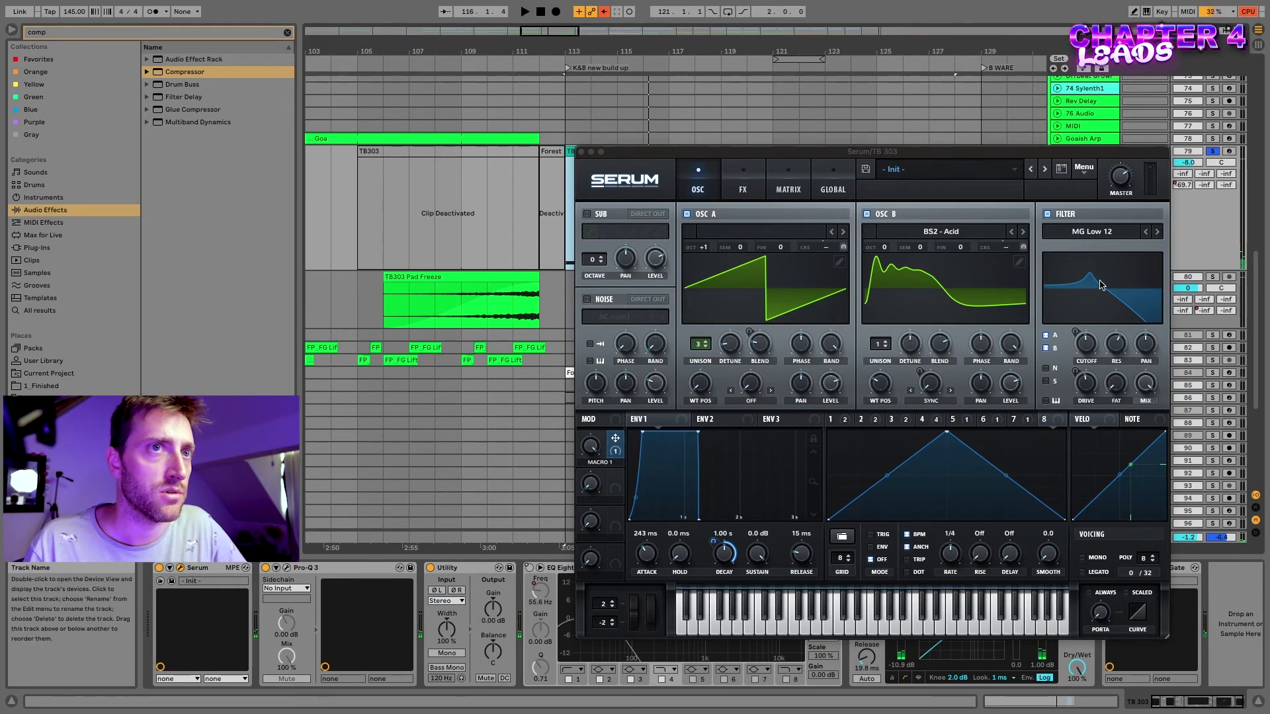
Bypass all LFO 3 destinations, filter cutoff and drive, and audition the TB303 clip.
{"action": "left_click", "coordinate": [890, 419]}
{"action": "right_click", "coordinate": [905, 421]}
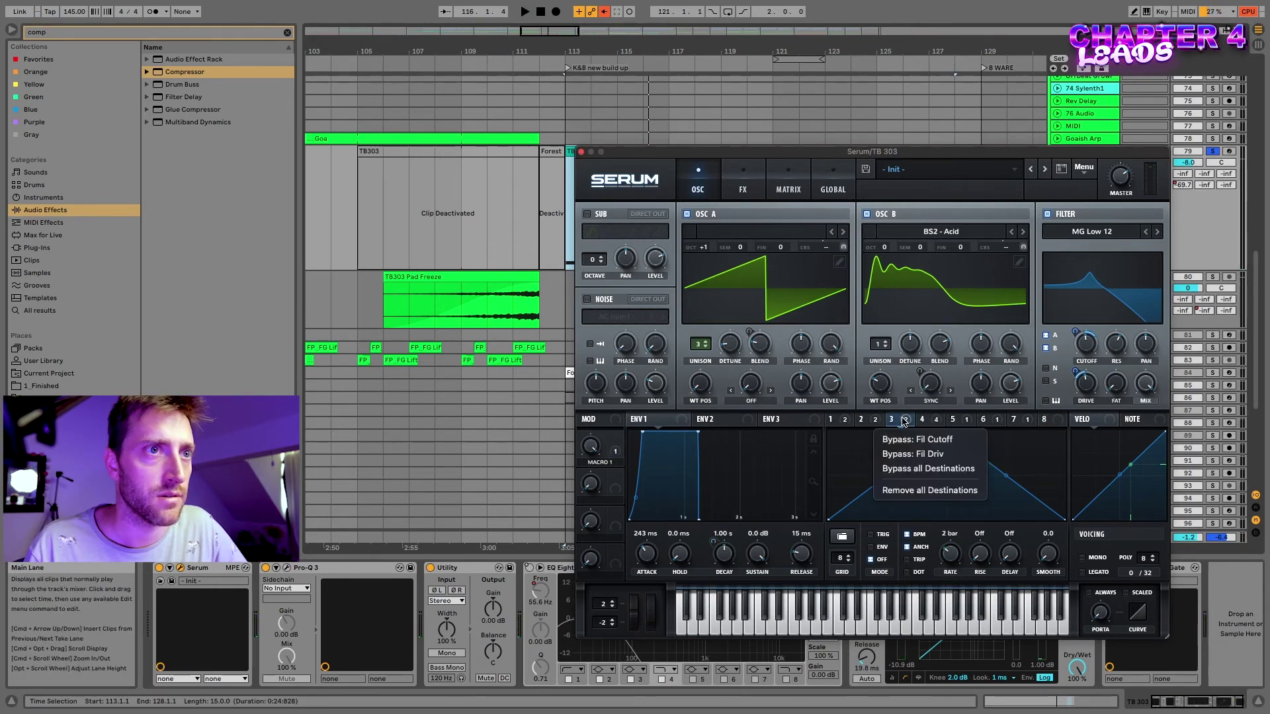
{"action": "left_click", "coordinate": [922, 469]}
{"action": "key", "text": "space"}
{"action": "key", "text": "space"}
Bypass all destinations of LFOs 4, 5, 6 and 7 in Serum and audition the TB303 clip.
{"action": "left_click", "coordinate": [933, 422]}
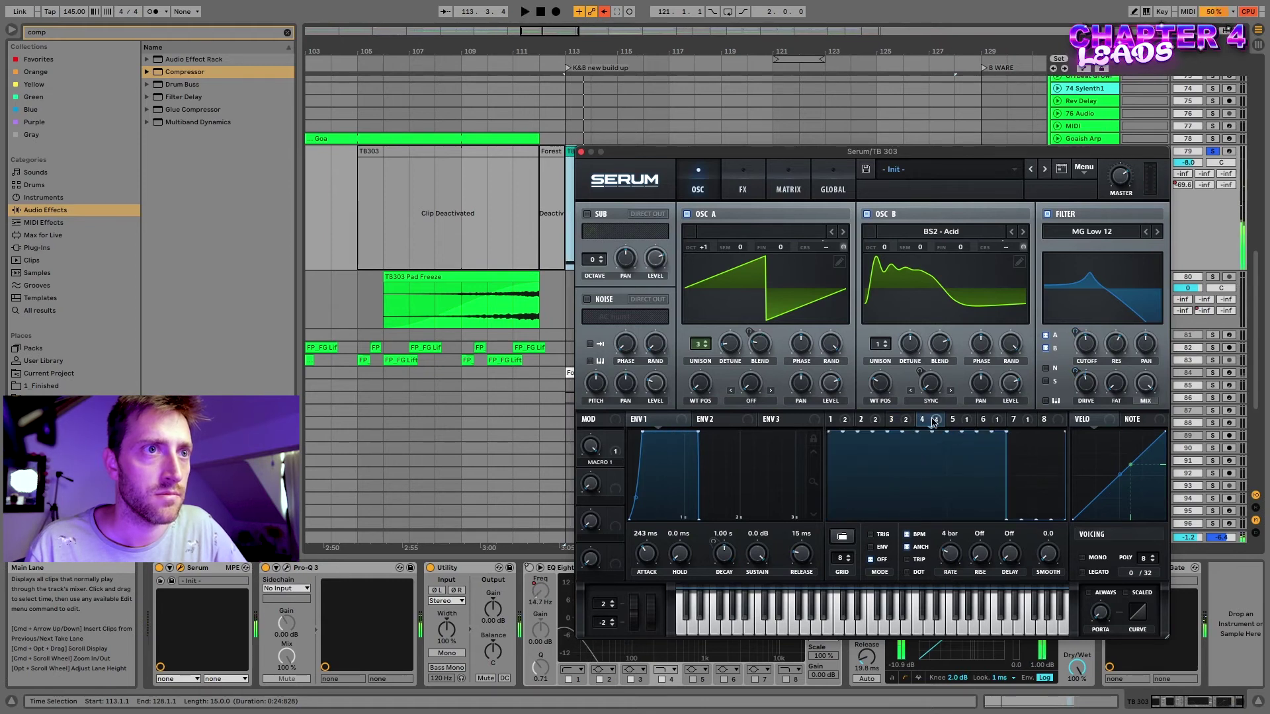
{"action": "left_click", "coordinate": [934, 421]}
{"action": "left_click", "coordinate": [957, 498]}
{"action": "left_click", "coordinate": [936, 420]}
{"action": "left_click", "coordinate": [965, 420]}
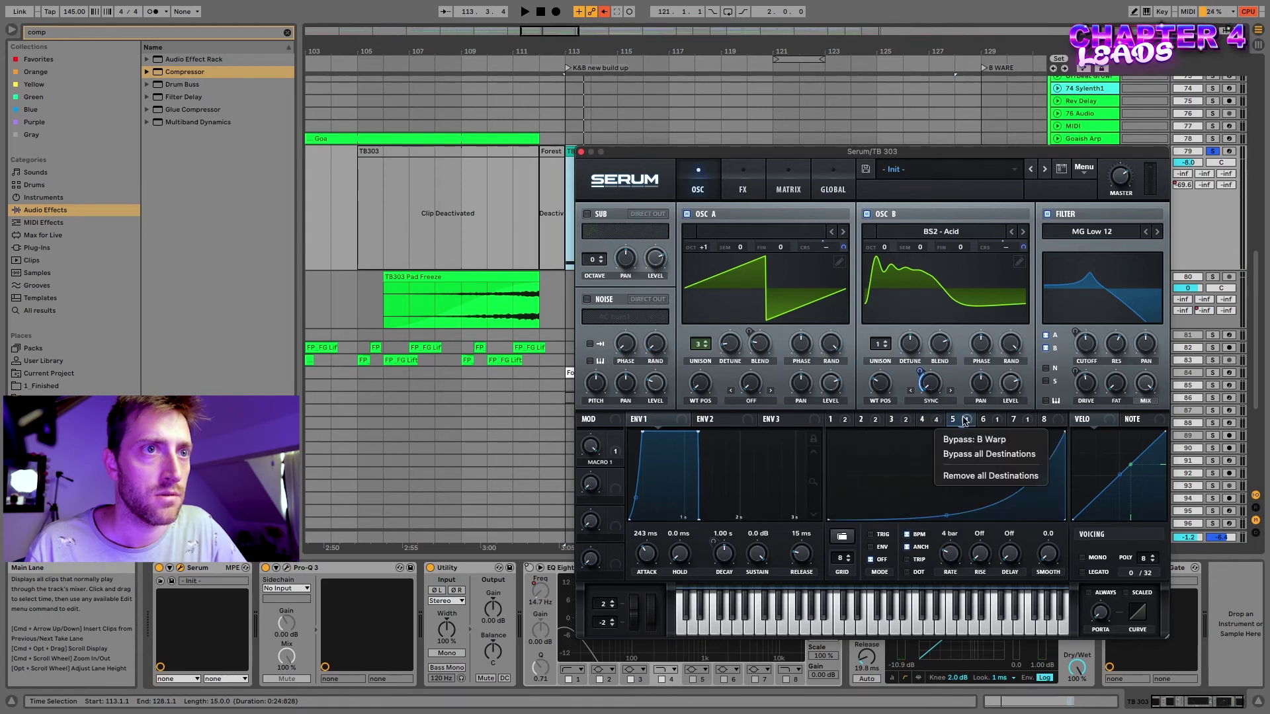
{"action": "left_click", "coordinate": [958, 454]}
{"action": "left_click", "coordinate": [997, 420]}
{"action": "left_click", "coordinate": [1002, 457]}
{"action": "left_click", "coordinate": [1026, 421]}
{"action": "left_click", "coordinate": [1029, 454]}
{"action": "key", "text": "space"}
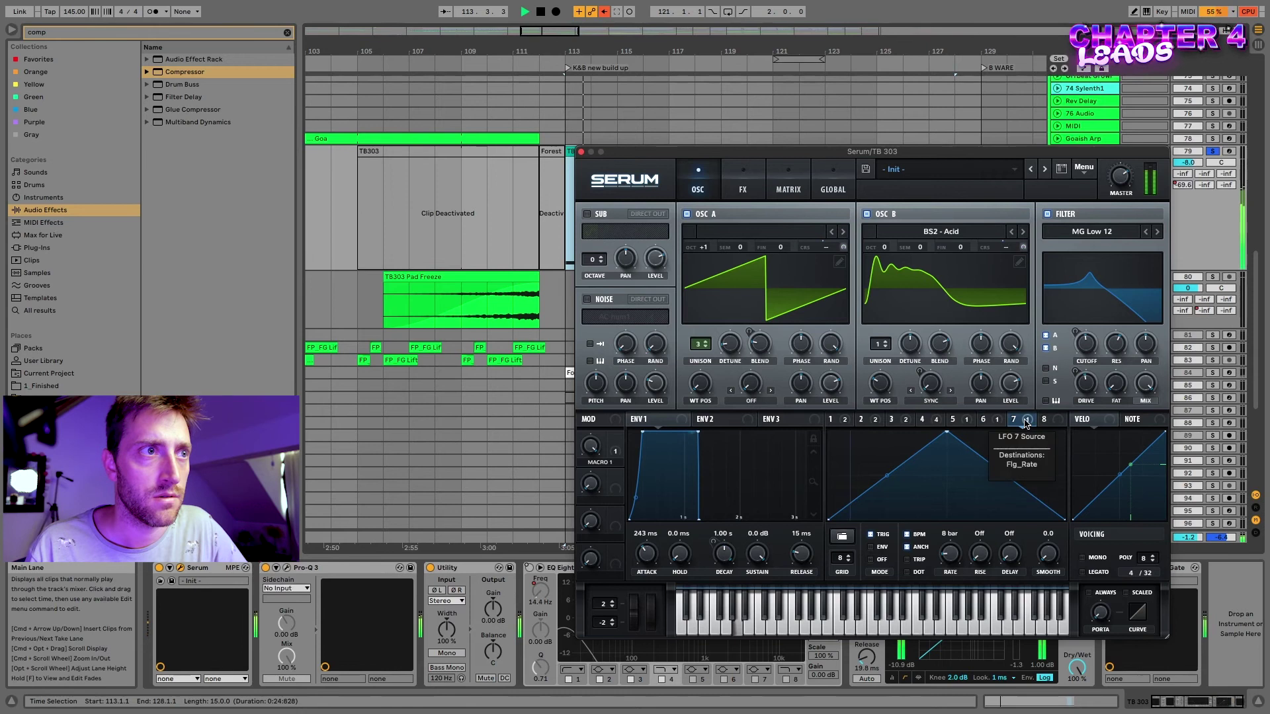
{"action": "key", "text": "space"}
Move the Serum window aside, toggle the A1TriggerGate device on the TB 303 track and audition the clip.
{"action": "left_click_drag", "start_coordinate": [764, 152], "coordinate": [605, 7]}
{"action": "left_click", "coordinate": [1107, 568]}
{"action": "key", "text": "space"}
{"action": "left_click_drag", "start_coordinate": [585, 7], "coordinate": [795, 132]}
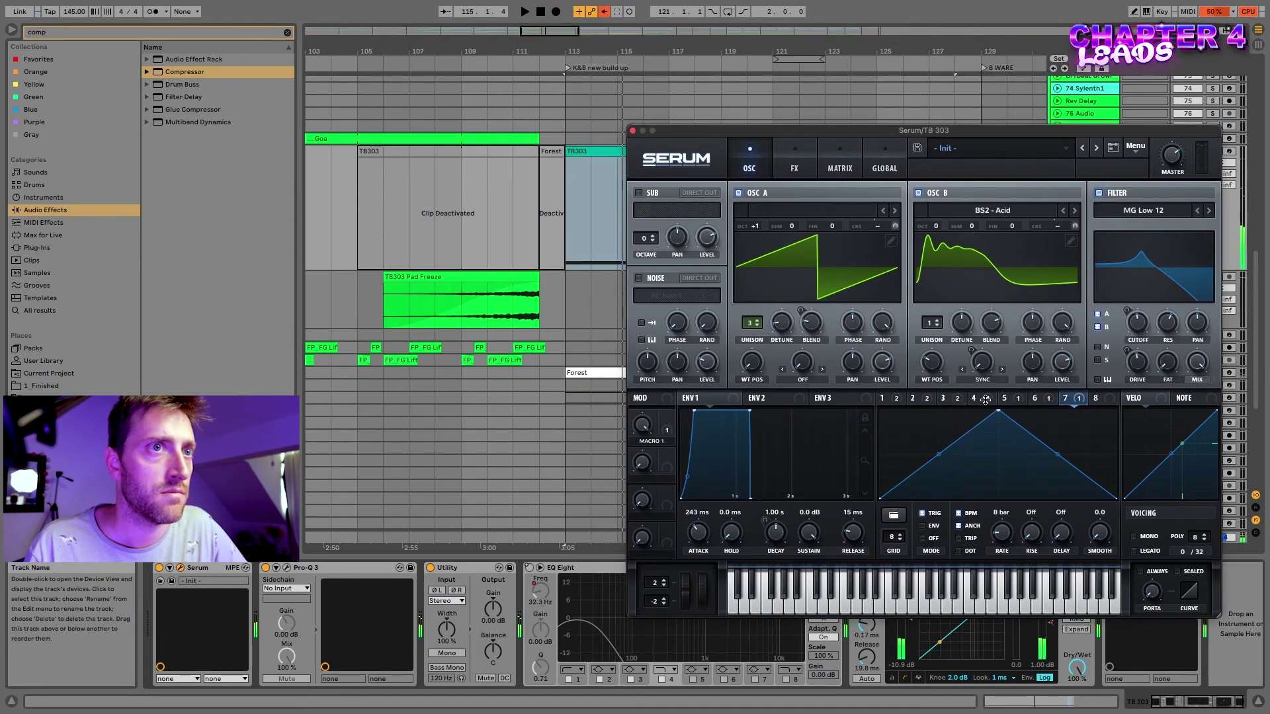
Examine the destinations and bypass states of LFOs 4, 5 and 6 in Serum.
{"action": "left_click", "coordinate": [985, 400]}
{"action": "right_click", "coordinate": [985, 401]}
{"action": "left_click", "coordinate": [1015, 403]}
{"action": "left_click", "coordinate": [1015, 402]}
{"action": "right_click", "coordinate": [1017, 401]}
{"action": "left_click", "coordinate": [1048, 401]}
{"action": "left_click", "coordinate": [1048, 401]}
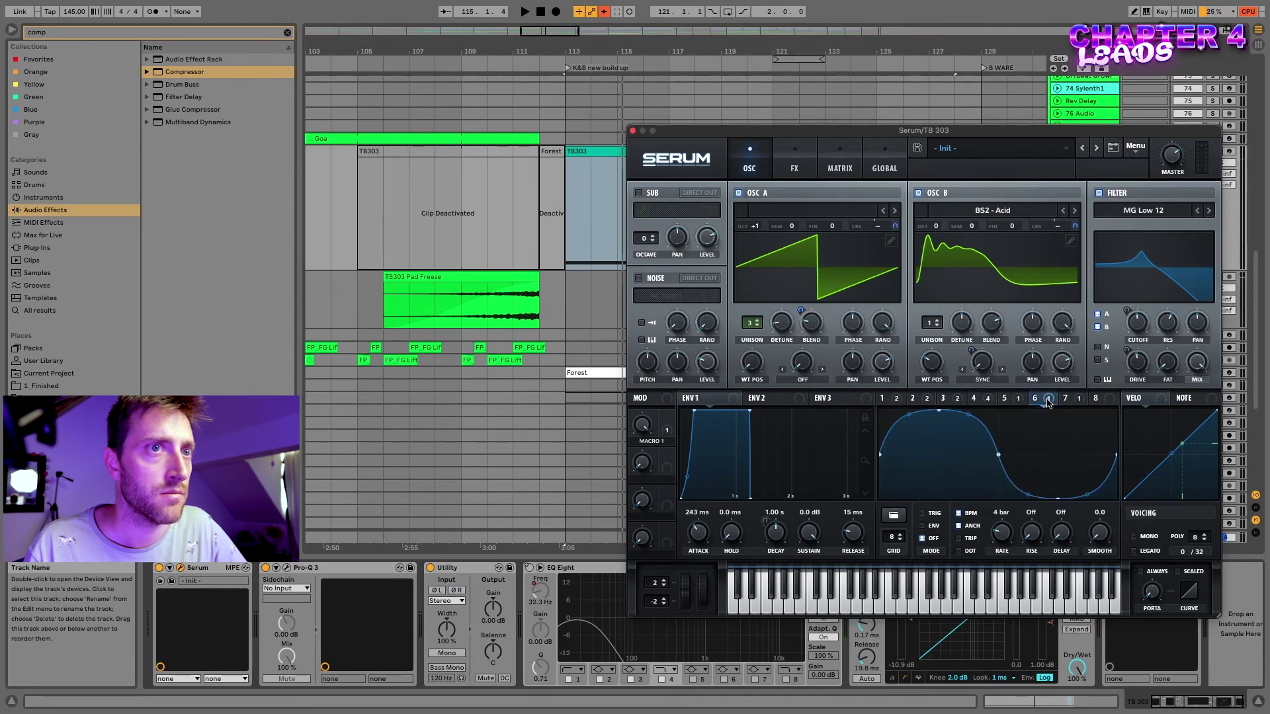
{"action": "right_click", "coordinate": [1048, 402]}
Reactivate LFO 3's modulation of the filter cutoff, leaving its filter drive destination bypassed.
{"action": "left_click", "coordinate": [961, 400]}
{"action": "left_click", "coordinate": [960, 400]}
{"action": "right_click", "coordinate": [960, 401]}
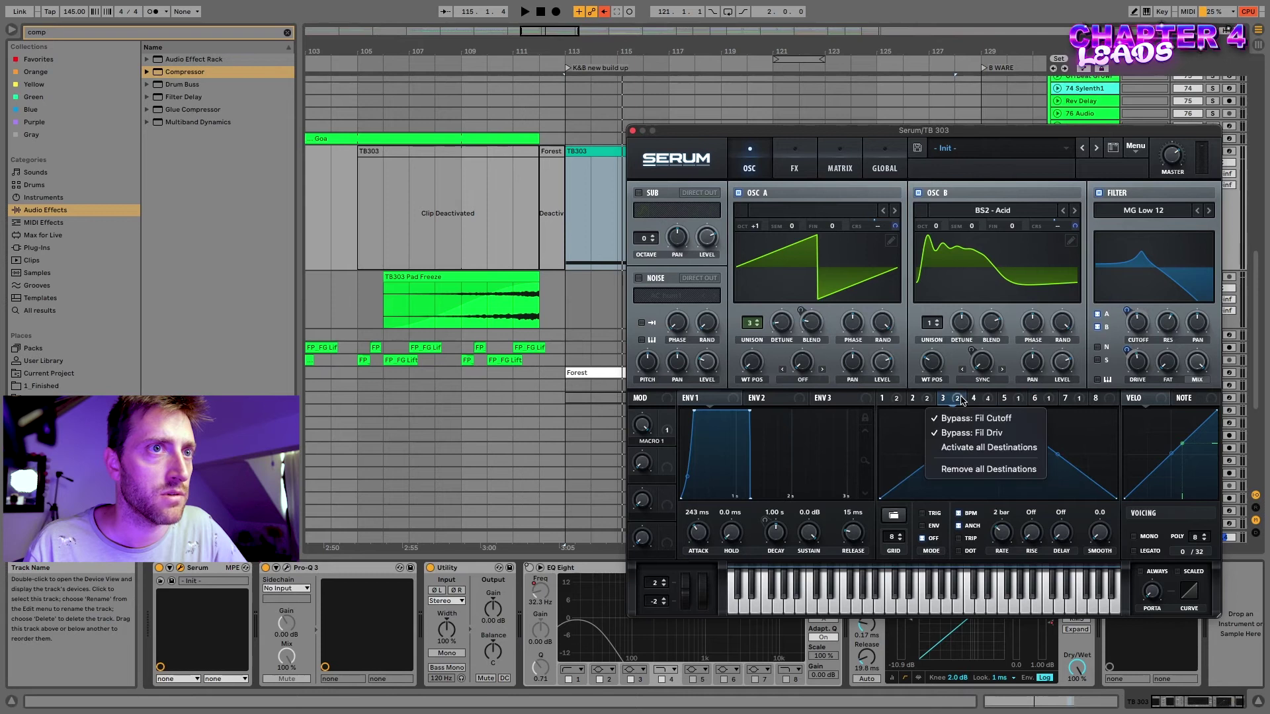
{"action": "left_click", "coordinate": [971, 419]}
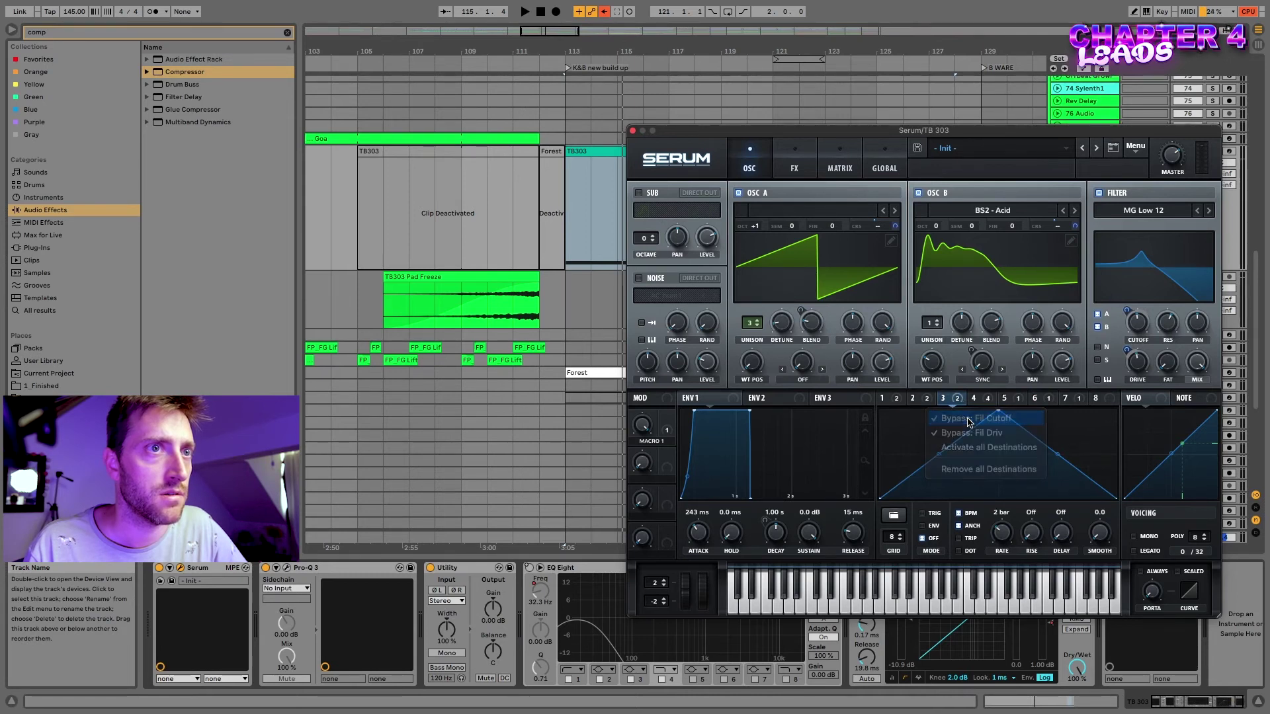
Assign Macro 1 to LFO 3's rate and to the filter cutoff at about -24, auditioning the TB303 clip.
{"action": "key", "text": "space"}
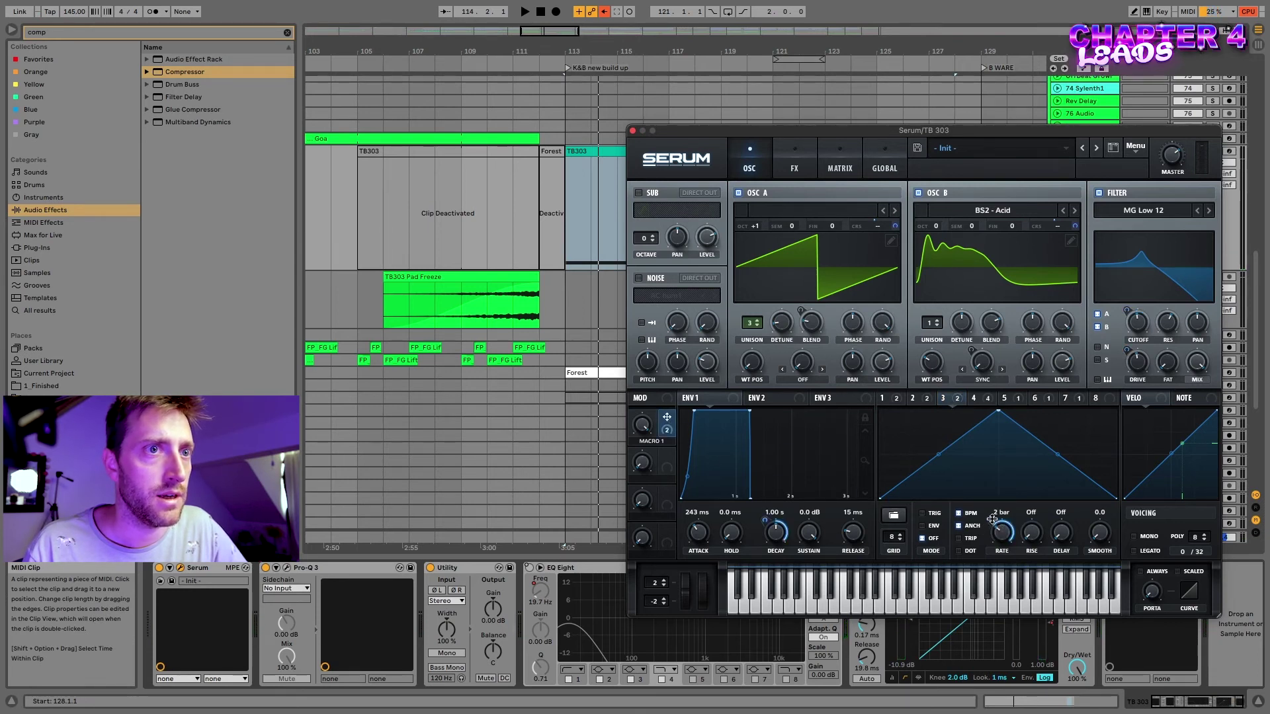
{"action": "key", "text": "space"}
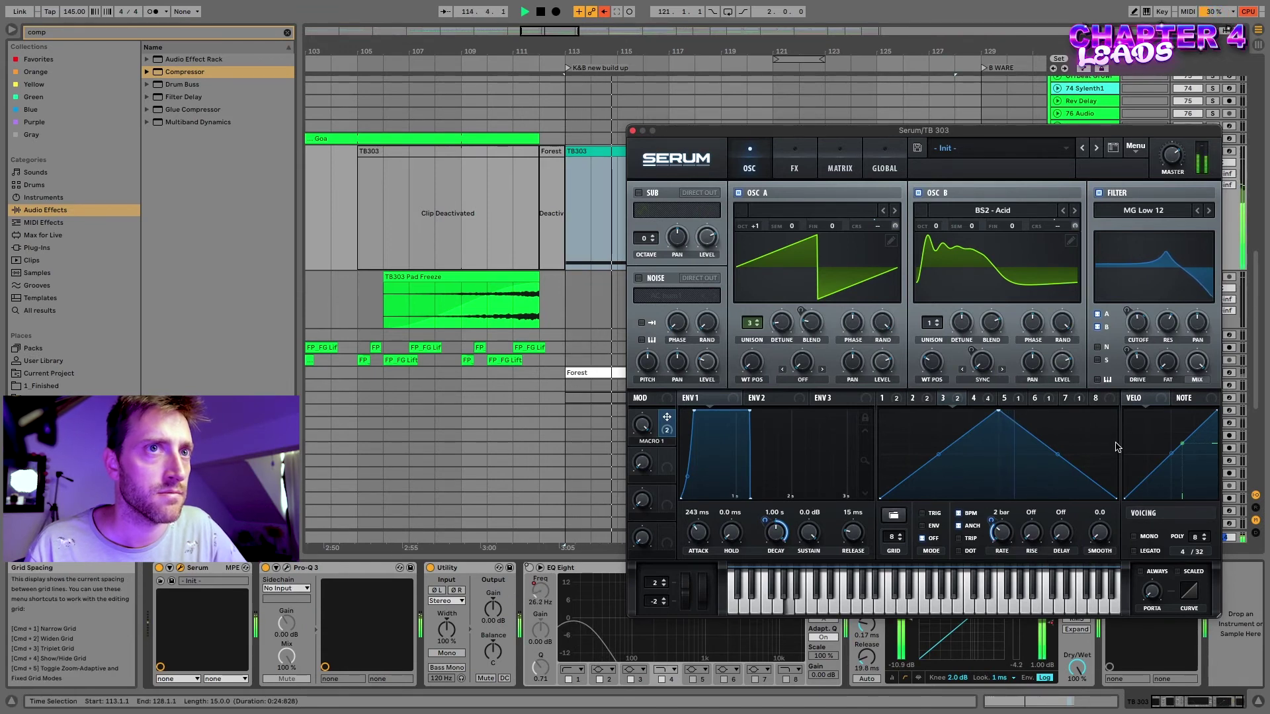
{"action": "key", "text": "space"}
{"action": "mouse_move", "coordinate": [667, 417]}
{"action": "left_mouse_down"}
{"action": "mouse_move", "coordinate": [1118, 331]}
{"action": "mouse_move", "coordinate": [1128, 308]}
{"action": "left_mouse_up"}
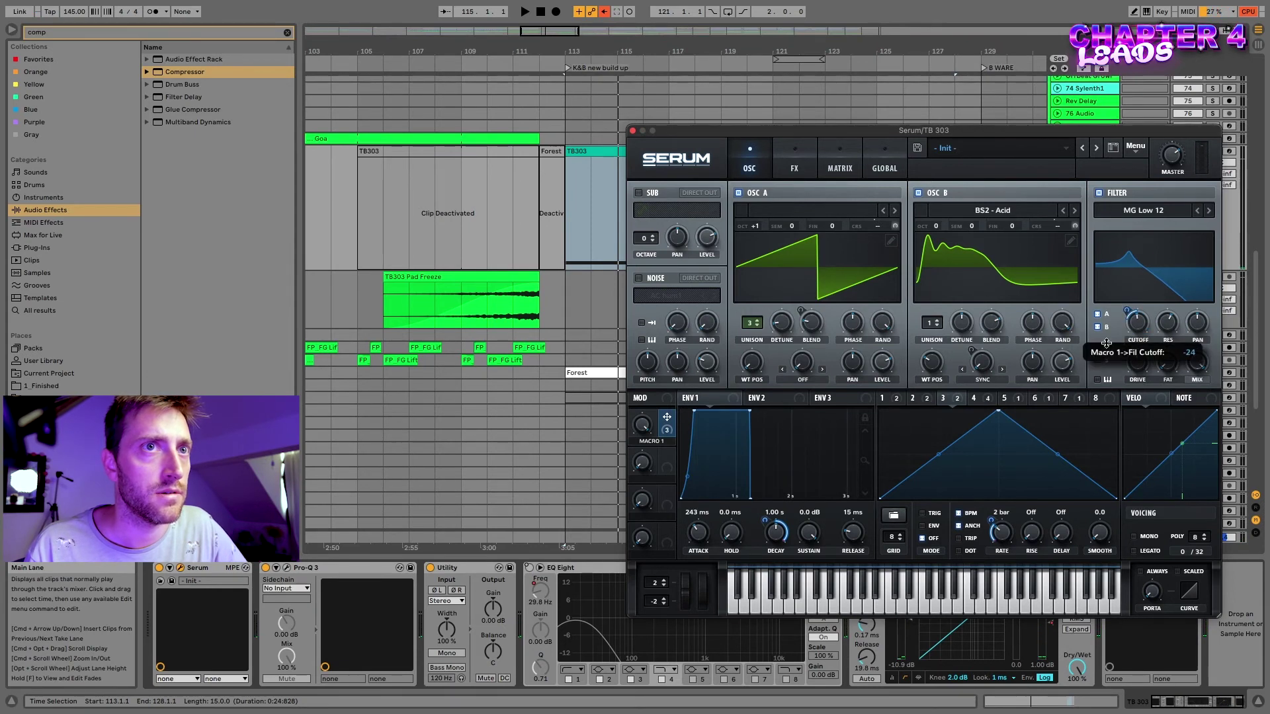
{"action": "key", "text": "space"}
Rename Serum's Macro 1 to PADIFY.
{"action": "double_click", "coordinate": [635, 439]}
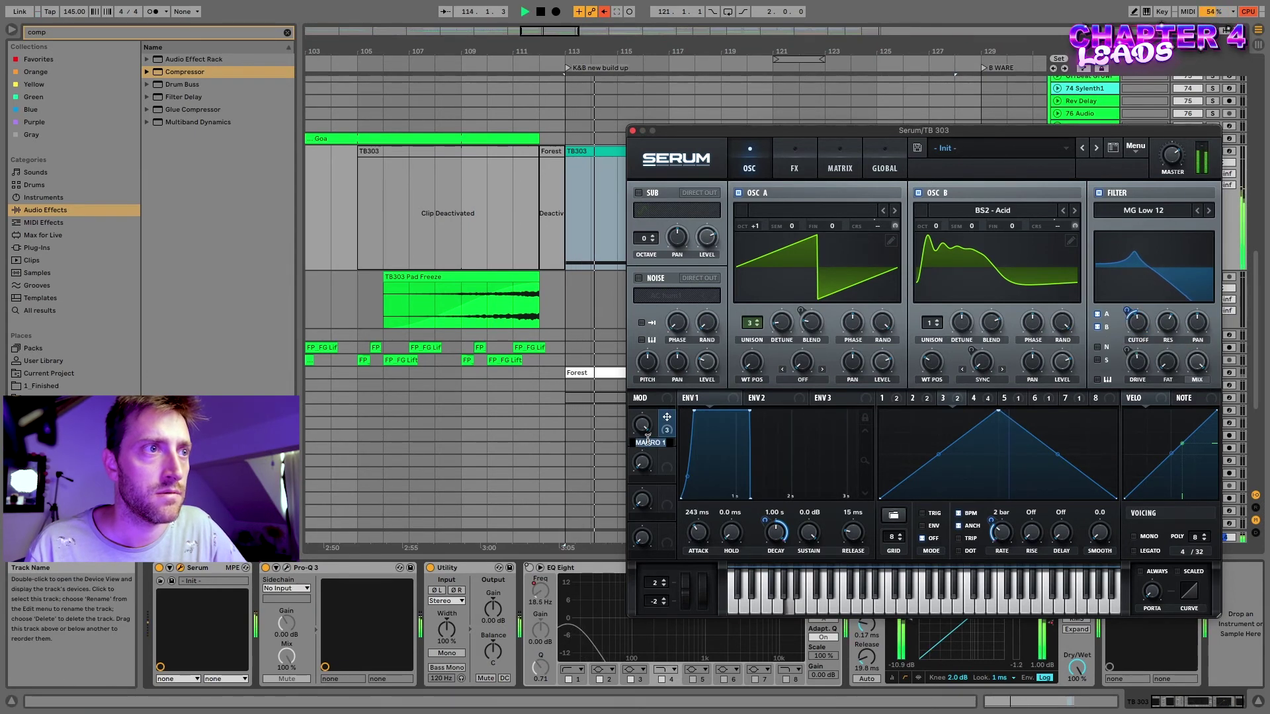
{"action": "type", "text": "PADIFY"}
{"action": "key", "text": "Return"}
Set LFO 3 to Trig mode, audition the TB303 clip from bar 113 and close Serum.
{"action": "left_click", "coordinate": [922, 513]}
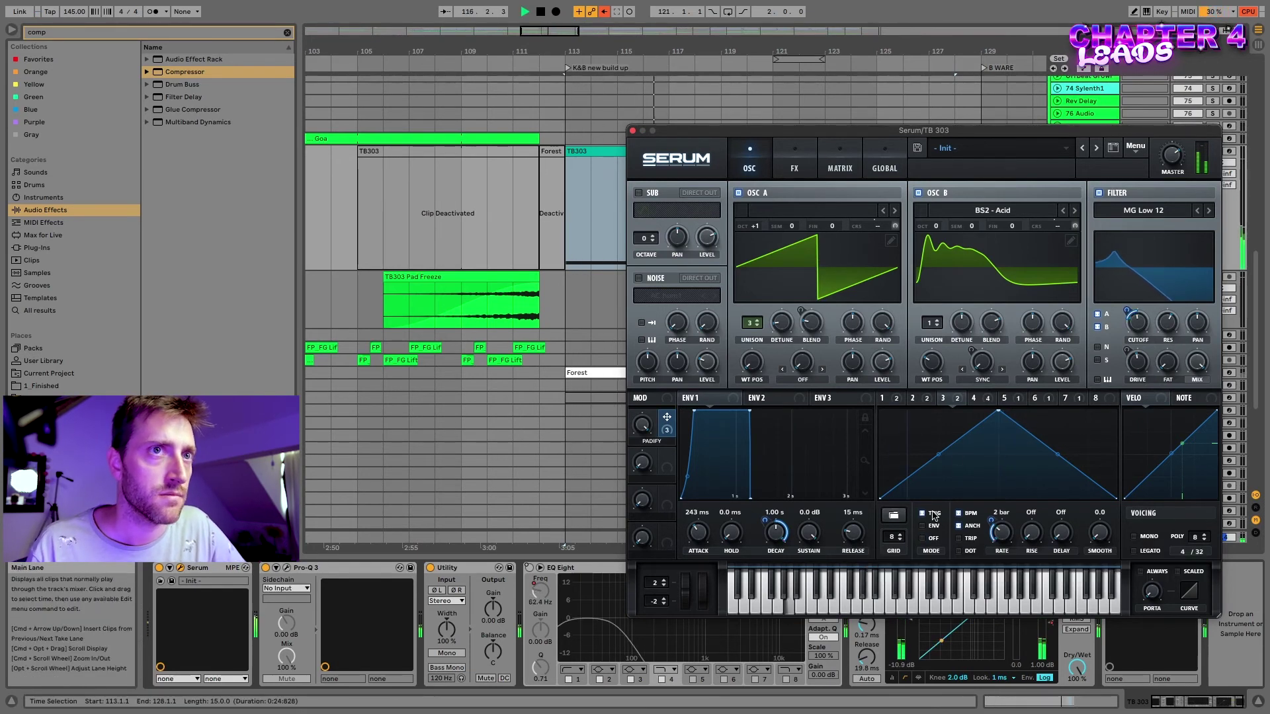
{"action": "key", "text": "space"}
{"action": "key", "text": "space"}
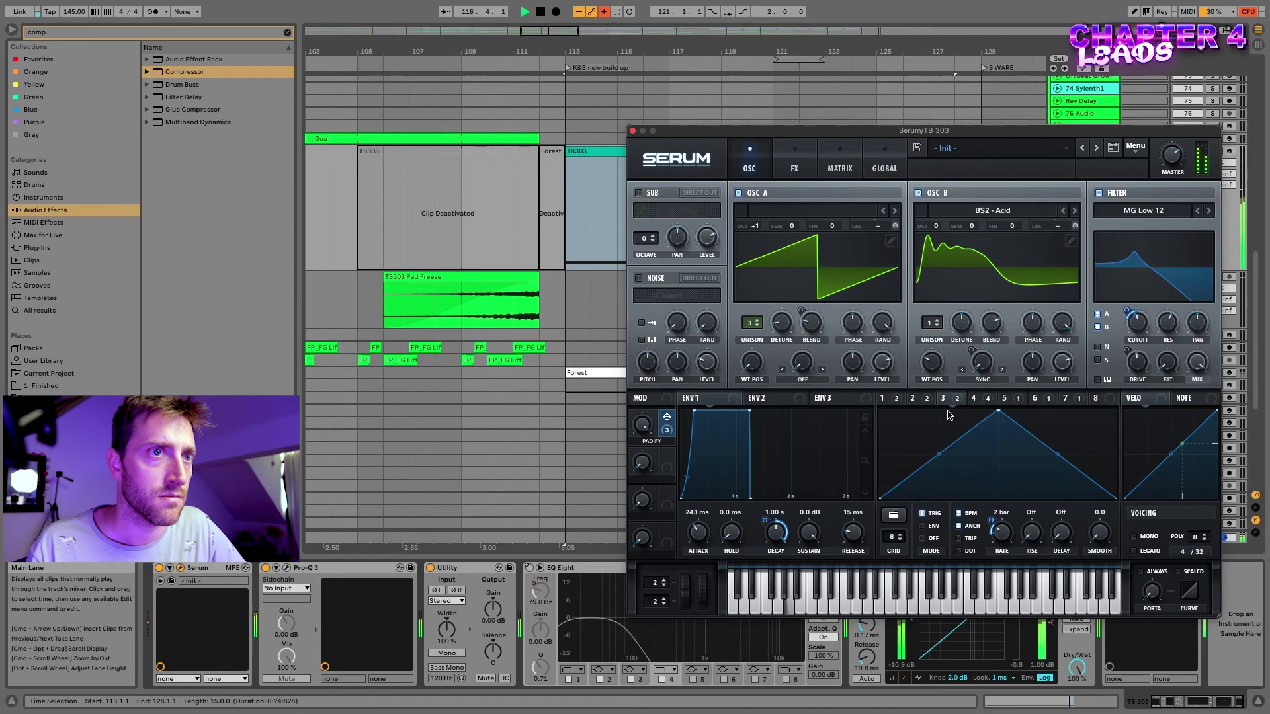
{"action": "key", "text": "space"}
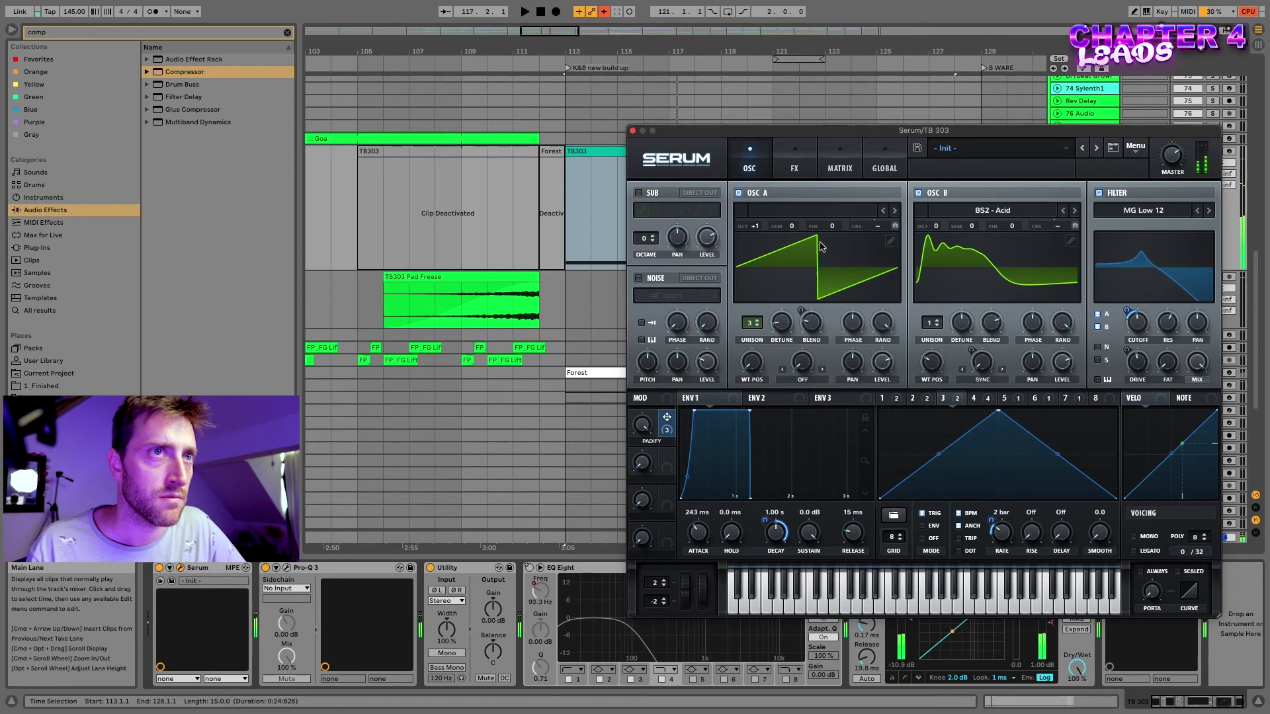
{"action": "left_click", "coordinate": [632, 132]}
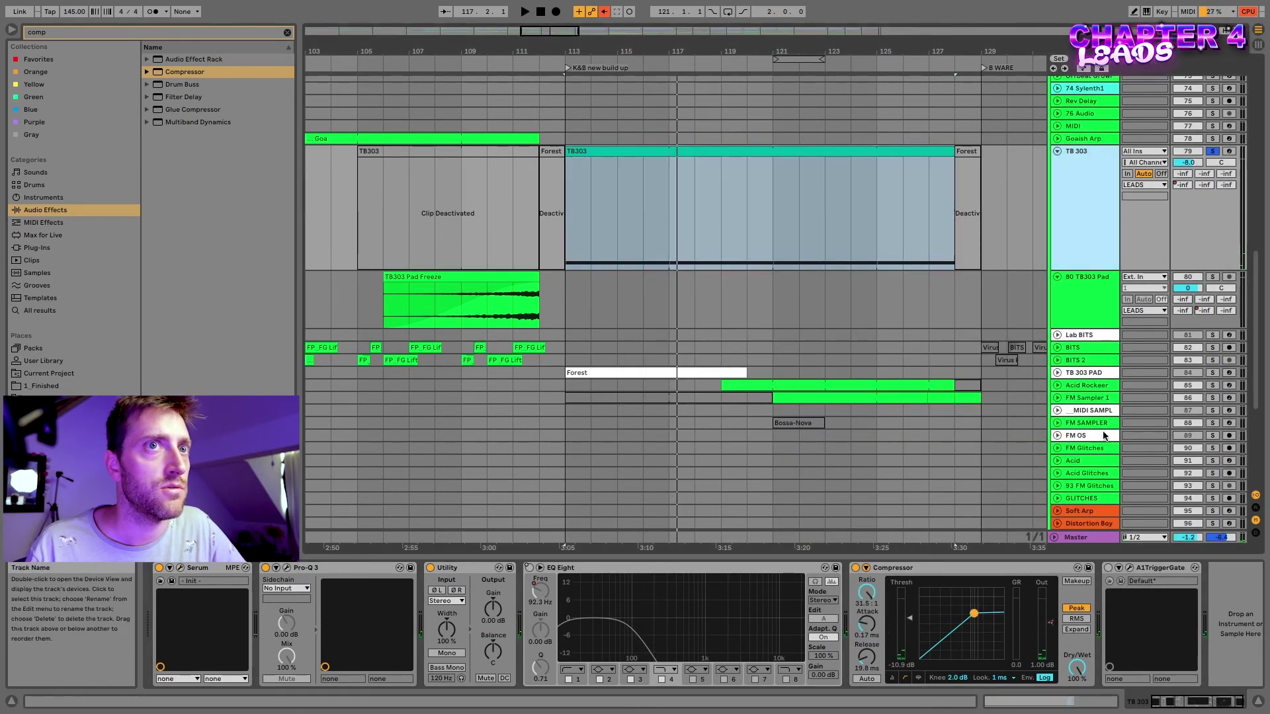
Copy the Large Space Chorus and Compressor rack from return A to the end of the TB 303 device chain.
{"action": "left_click", "coordinate": [1255, 509]}
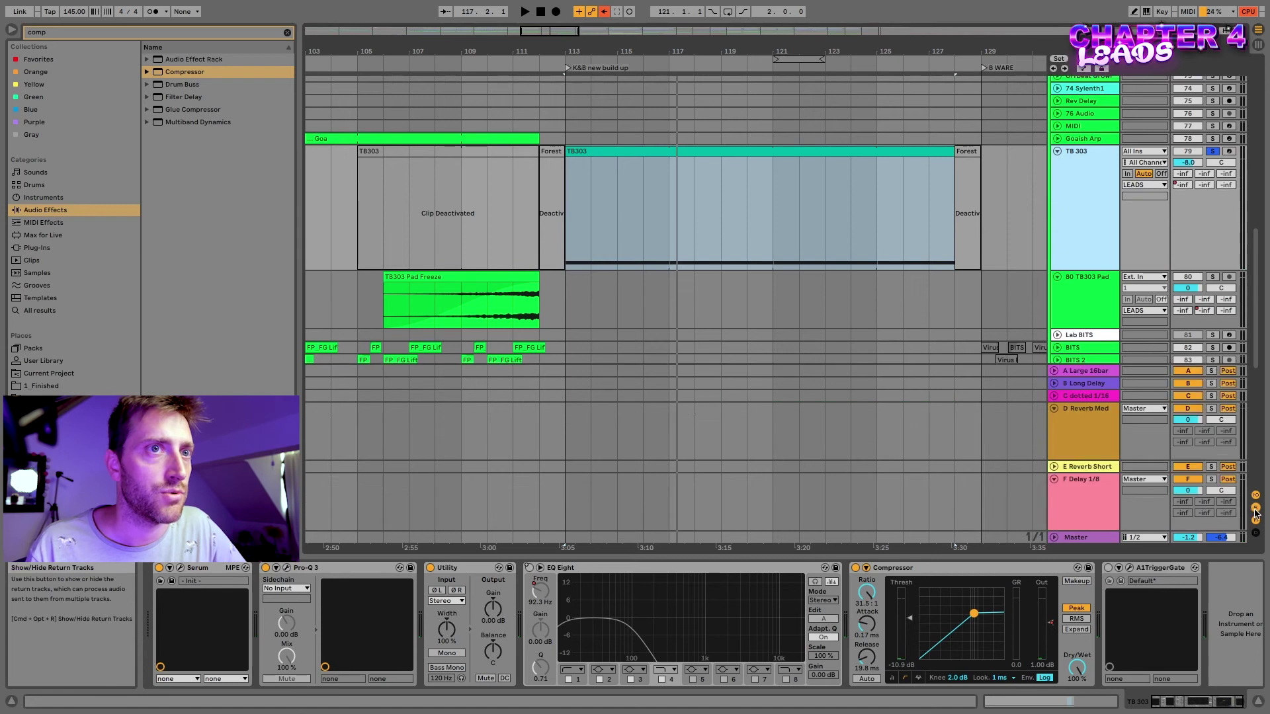
{"action": "left_click", "coordinate": [1062, 410]}
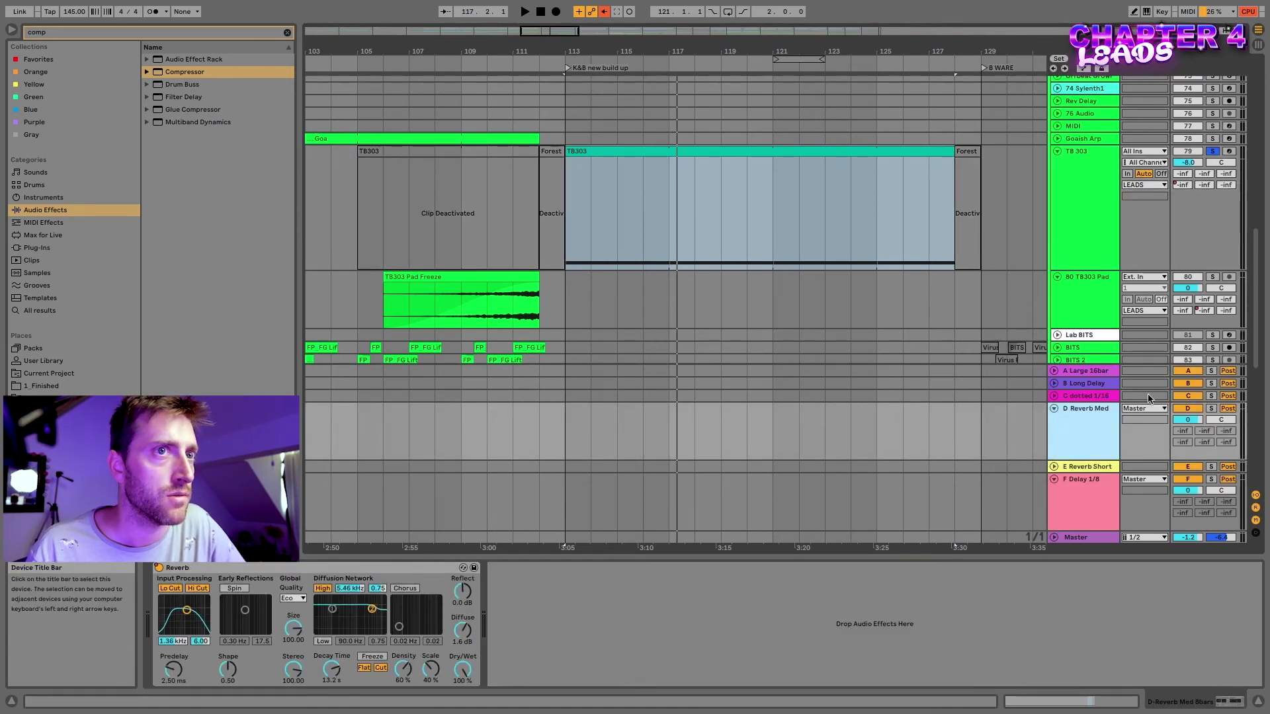
{"action": "left_click", "coordinate": [1101, 372]}
{"action": "left_click", "coordinate": [450, 599]}
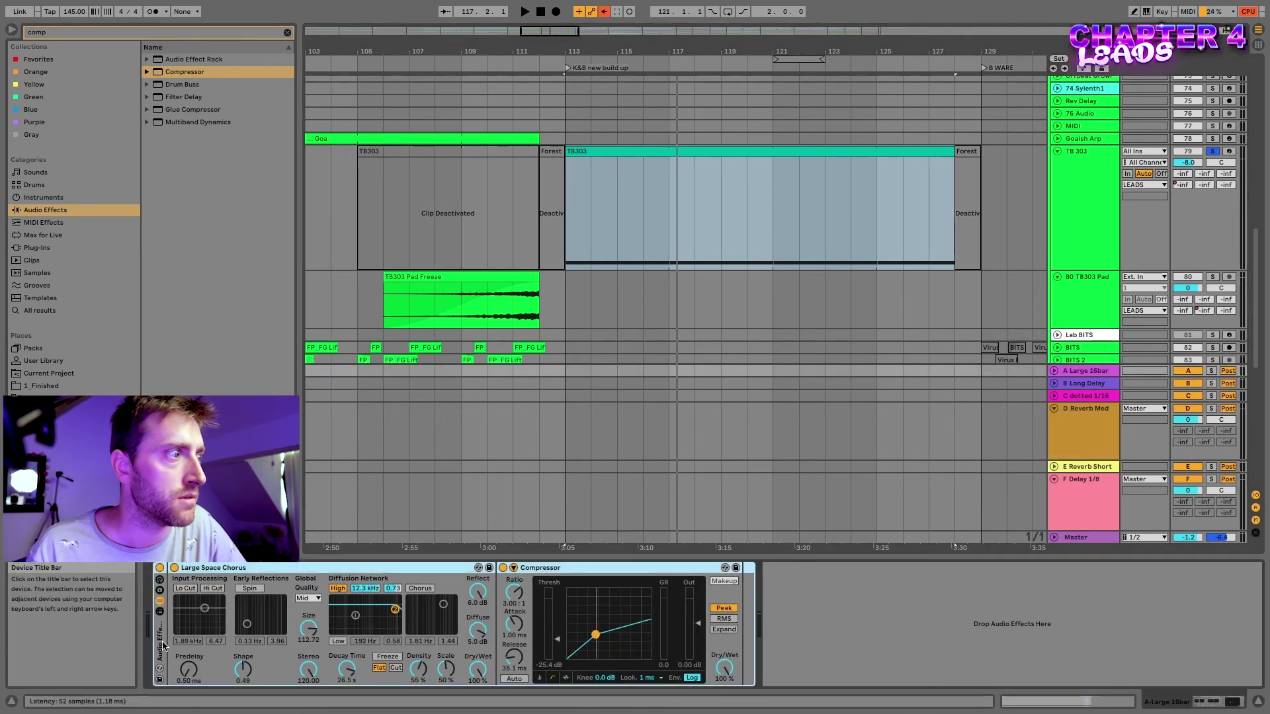
{"action": "left_click", "coordinate": [1068, 197]}
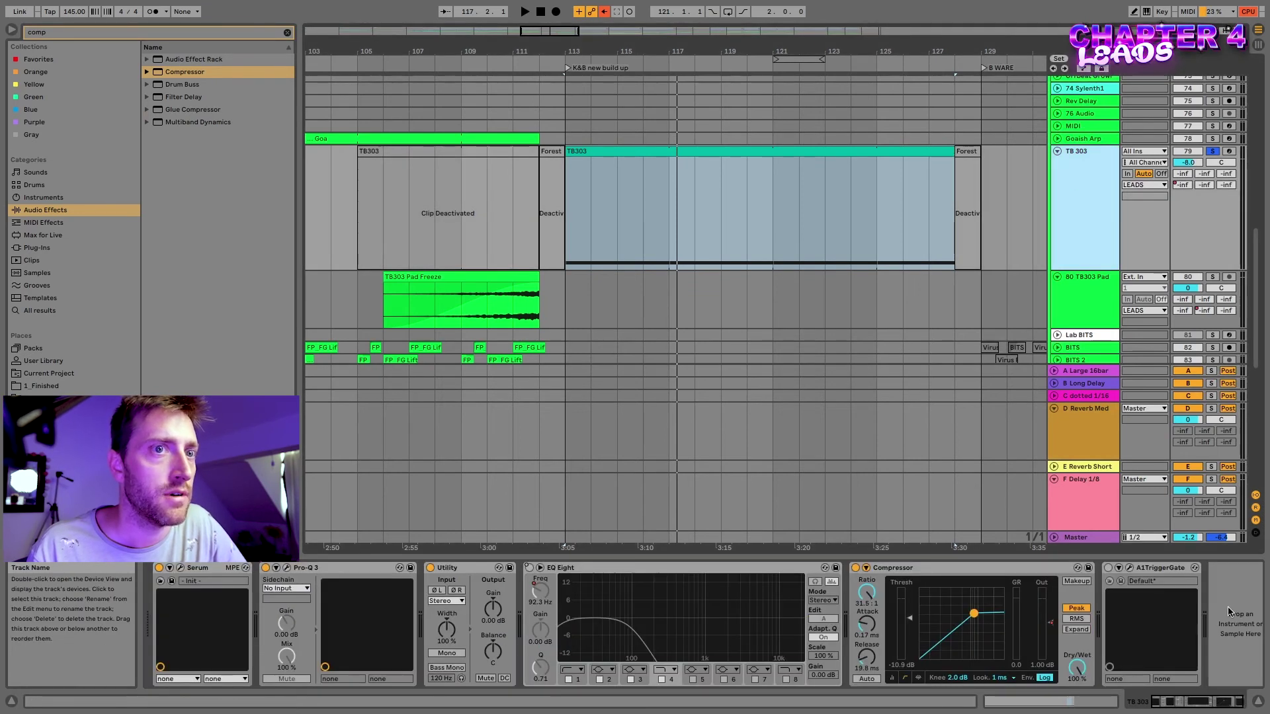
{"action": "left_click", "coordinate": [1256, 627]}
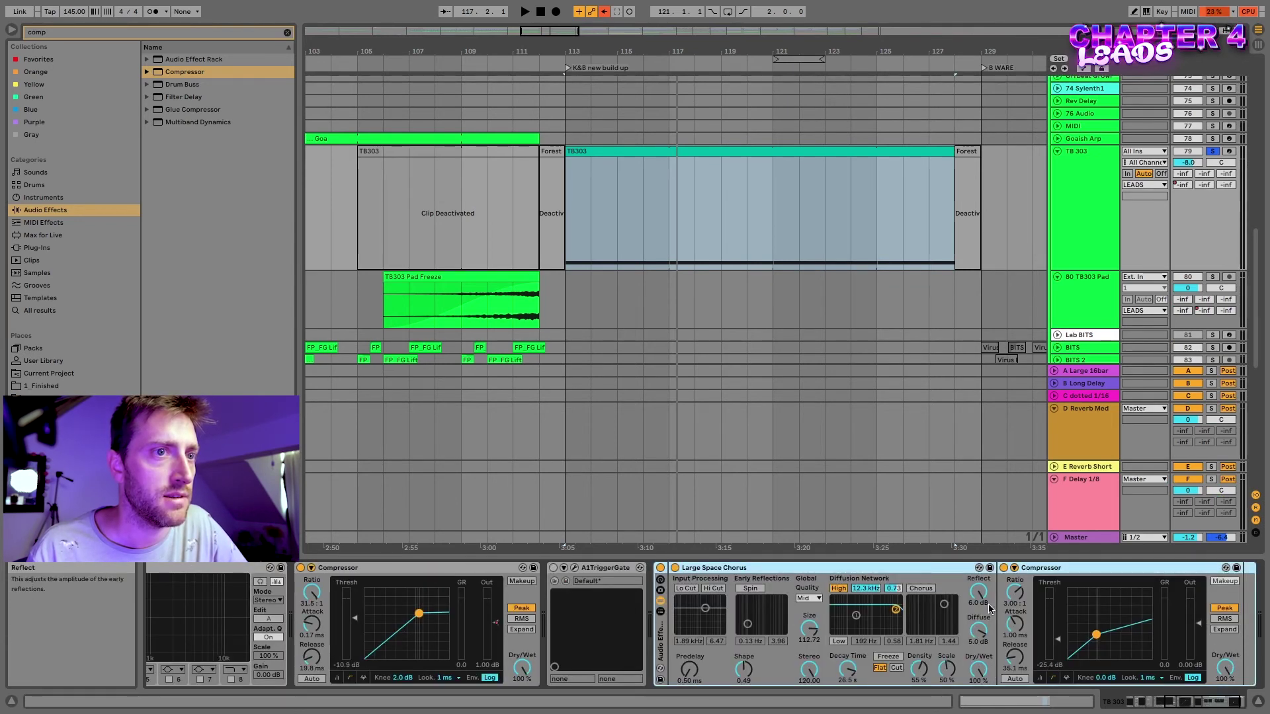
Set Large Space Chorus to 6.0 dB diffuse, 13 s decay time and about 129 size, auditioning the TB303 clip from bar 114.
{"action": "left_click", "coordinate": [978, 633]}
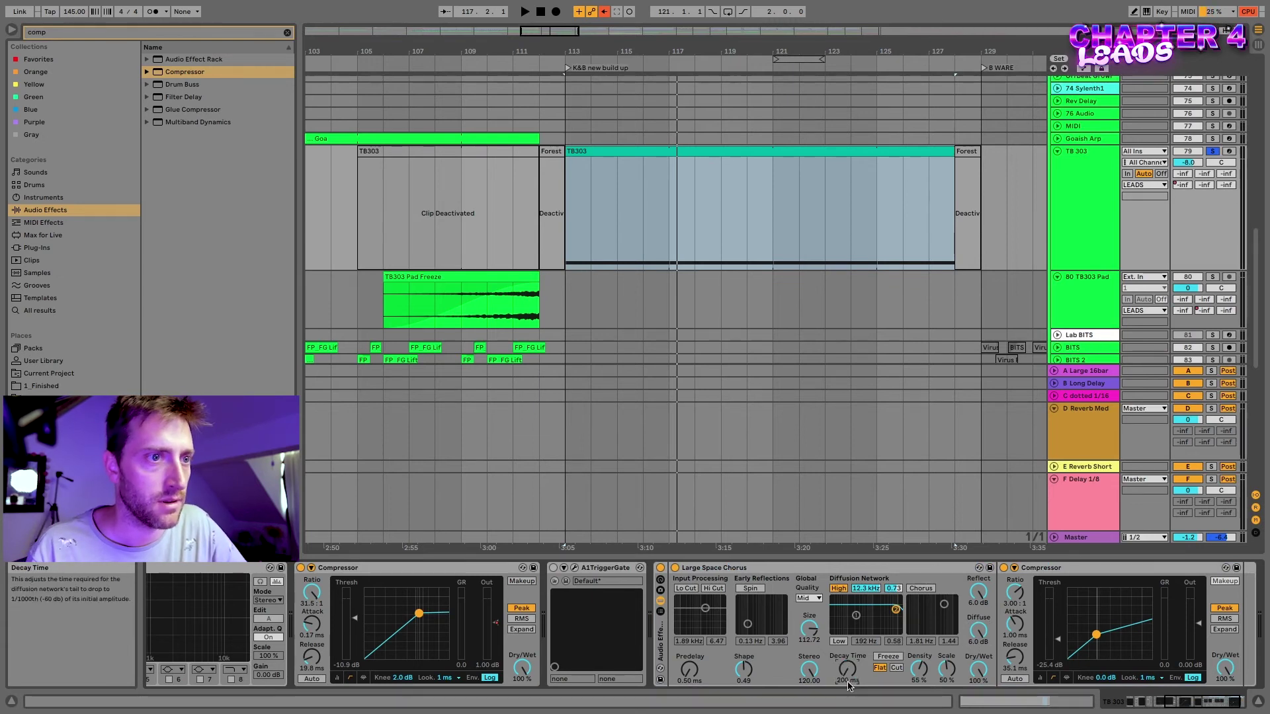
{"action": "left_click", "coordinate": [847, 682]}
{"action": "type", "text": "13000"}
{"action": "key", "text": "Return"}
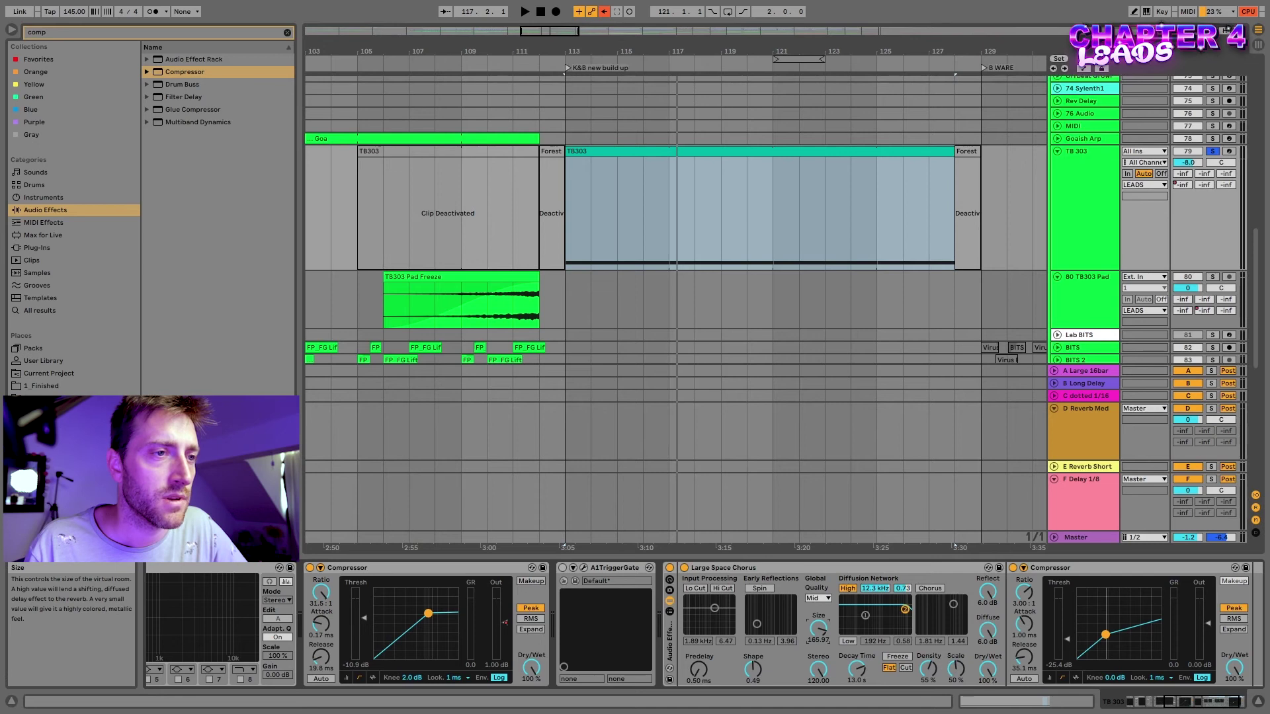
{"action": "left_click", "coordinate": [580, 221]}
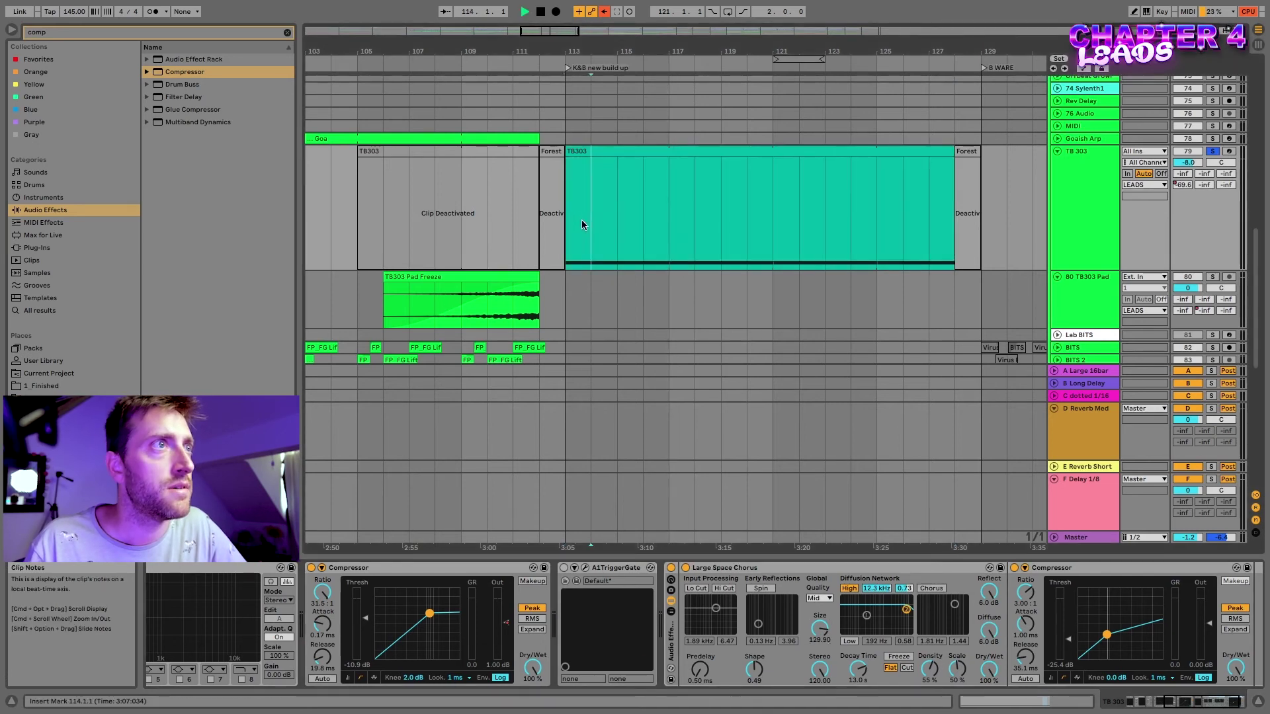
{"action": "key", "text": "space"}
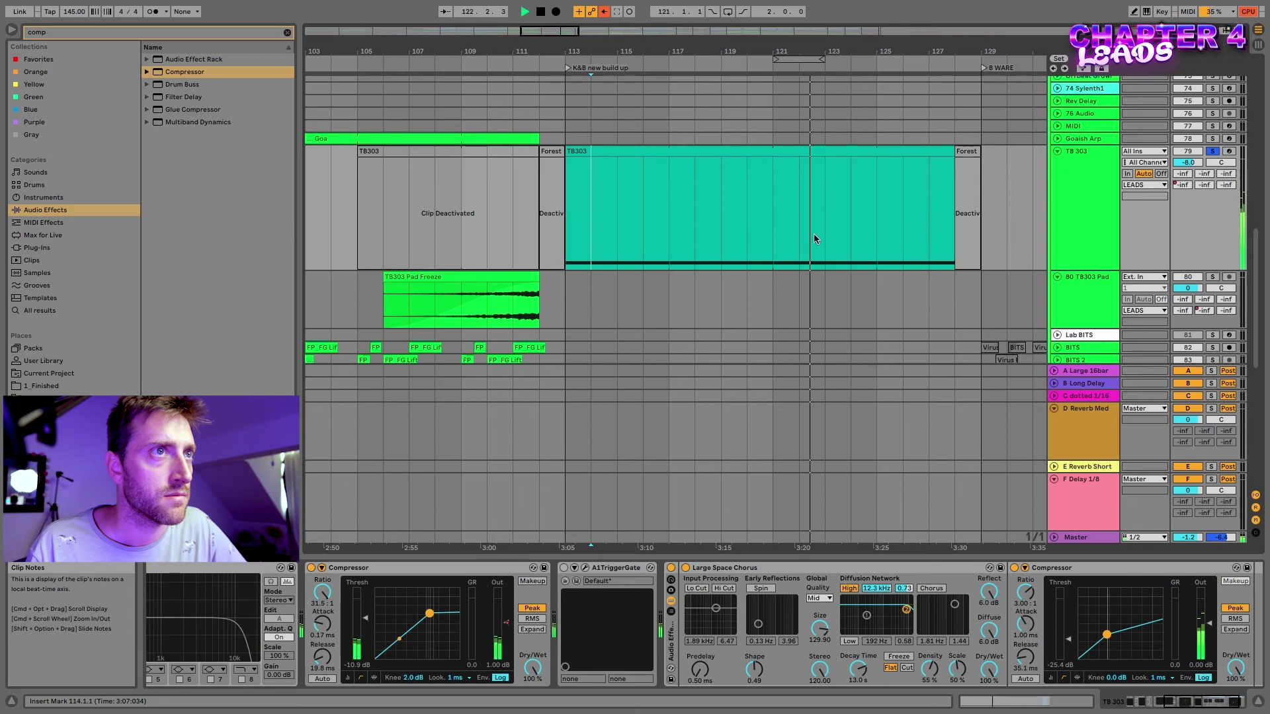
{"action": "key", "text": "space"}
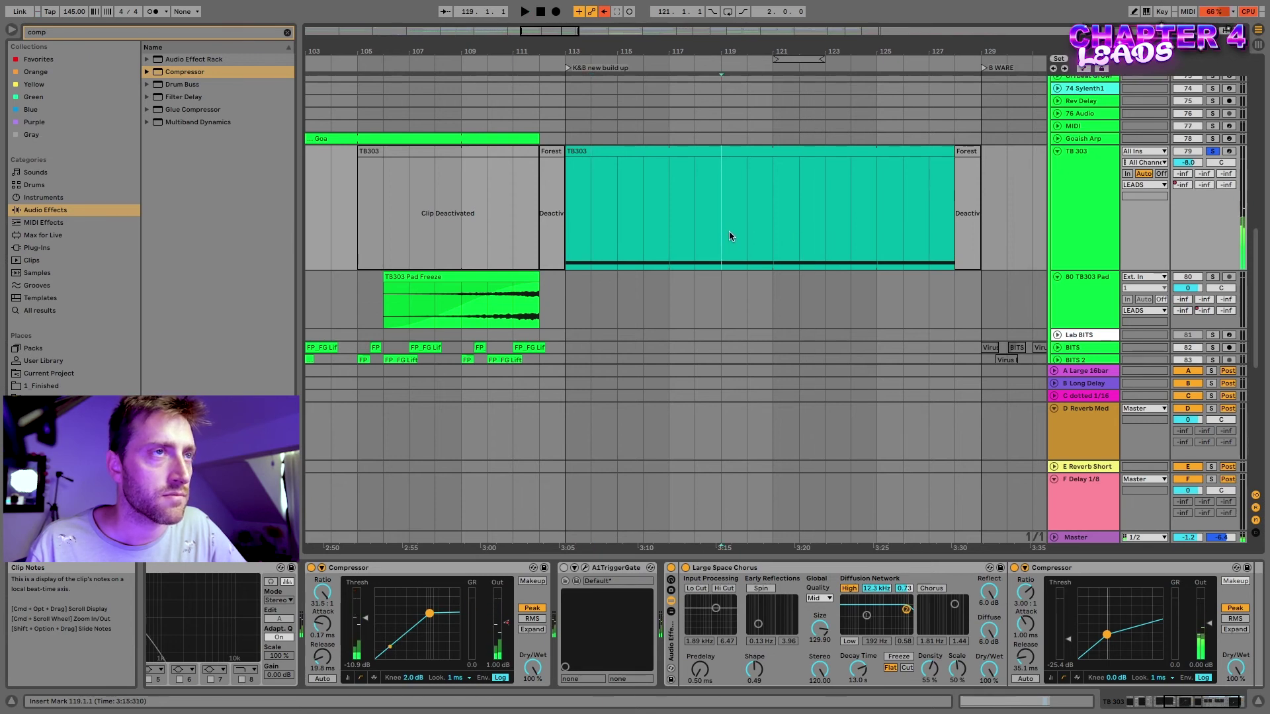
{"action": "left_click_drag", "start_coordinate": [570, 182], "coordinate": [977, 203]}
{"action": "key", "text": "super+shift+r"}
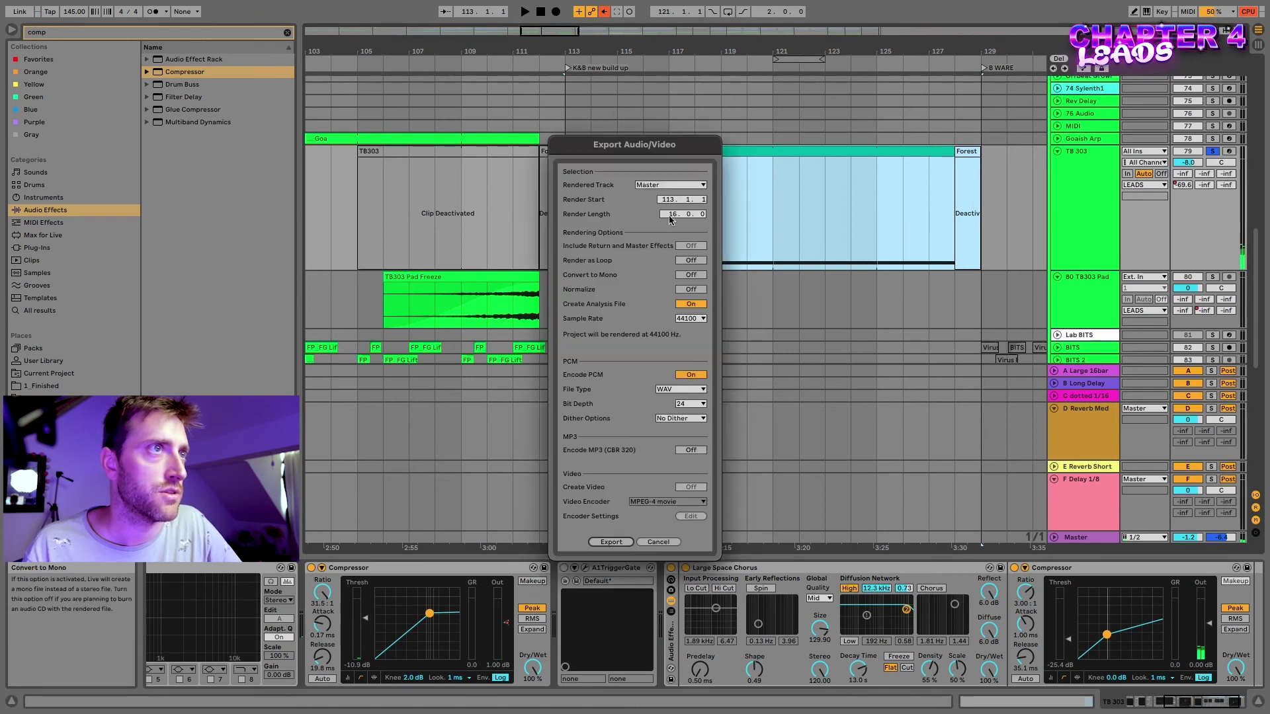
{"action": "left_click", "coordinate": [658, 542]}
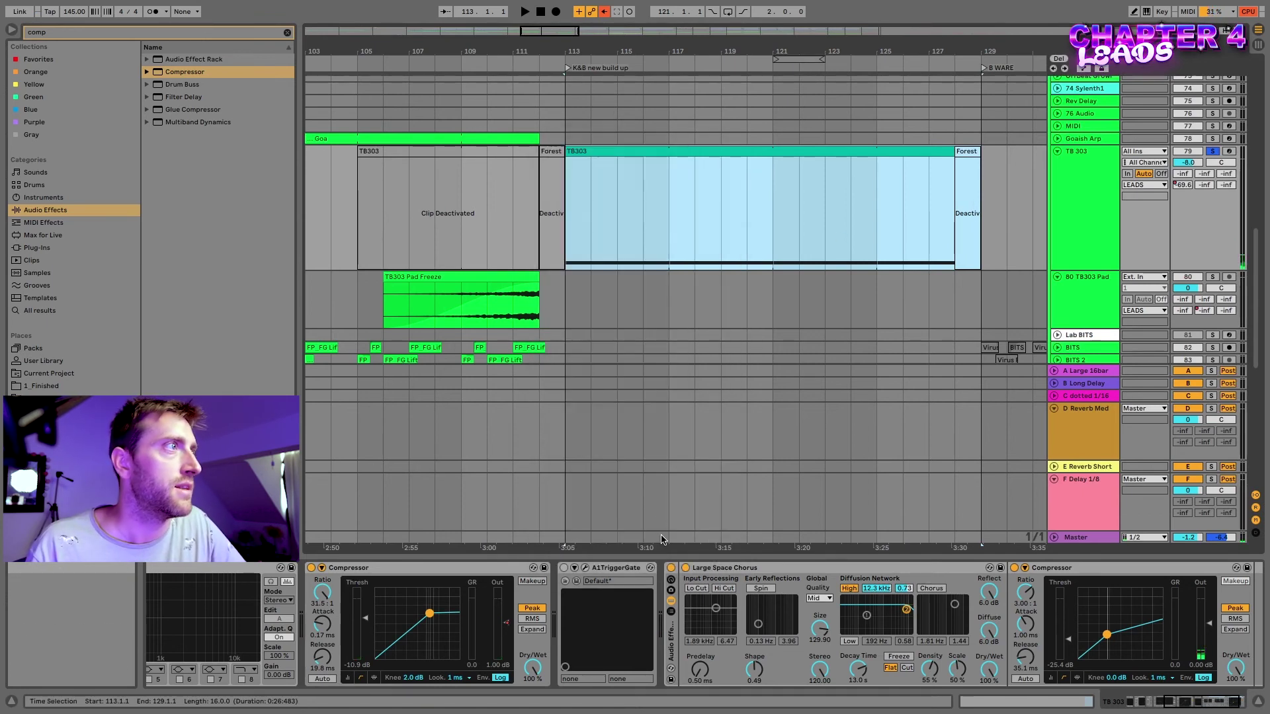
{"action": "left_click", "coordinate": [56, 373]}
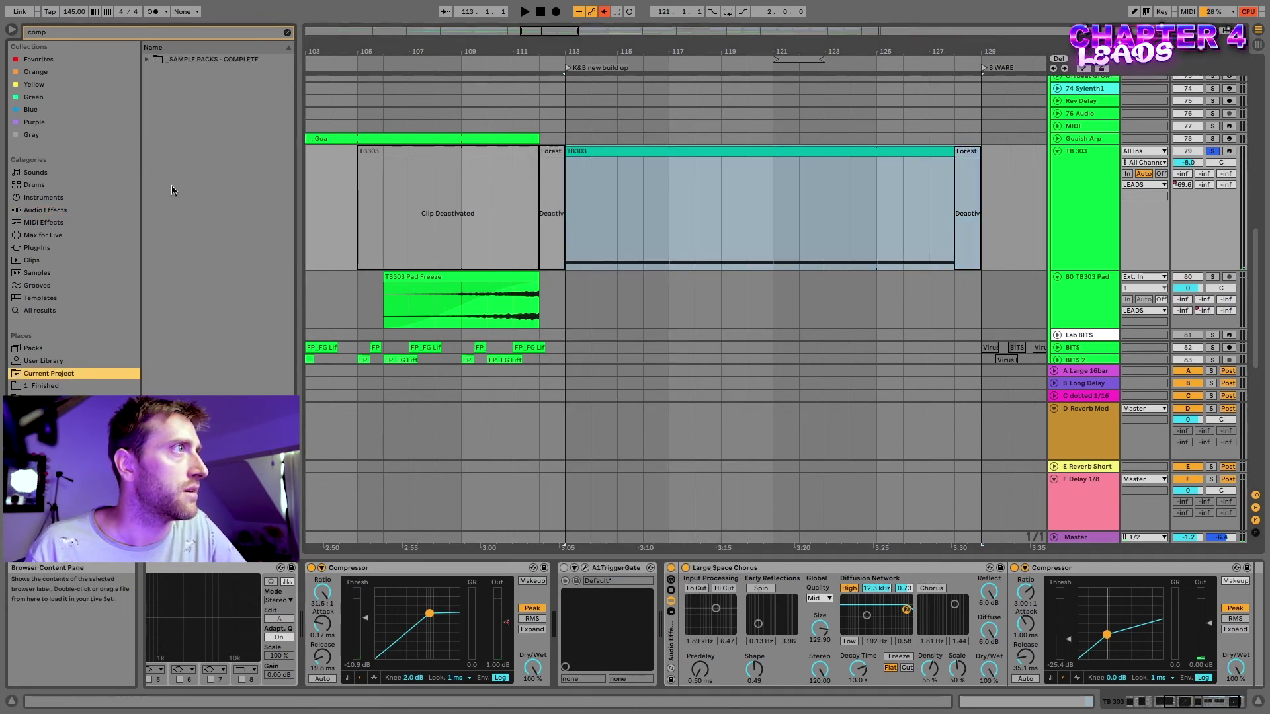
{"action": "left_click", "coordinate": [634, 194]}
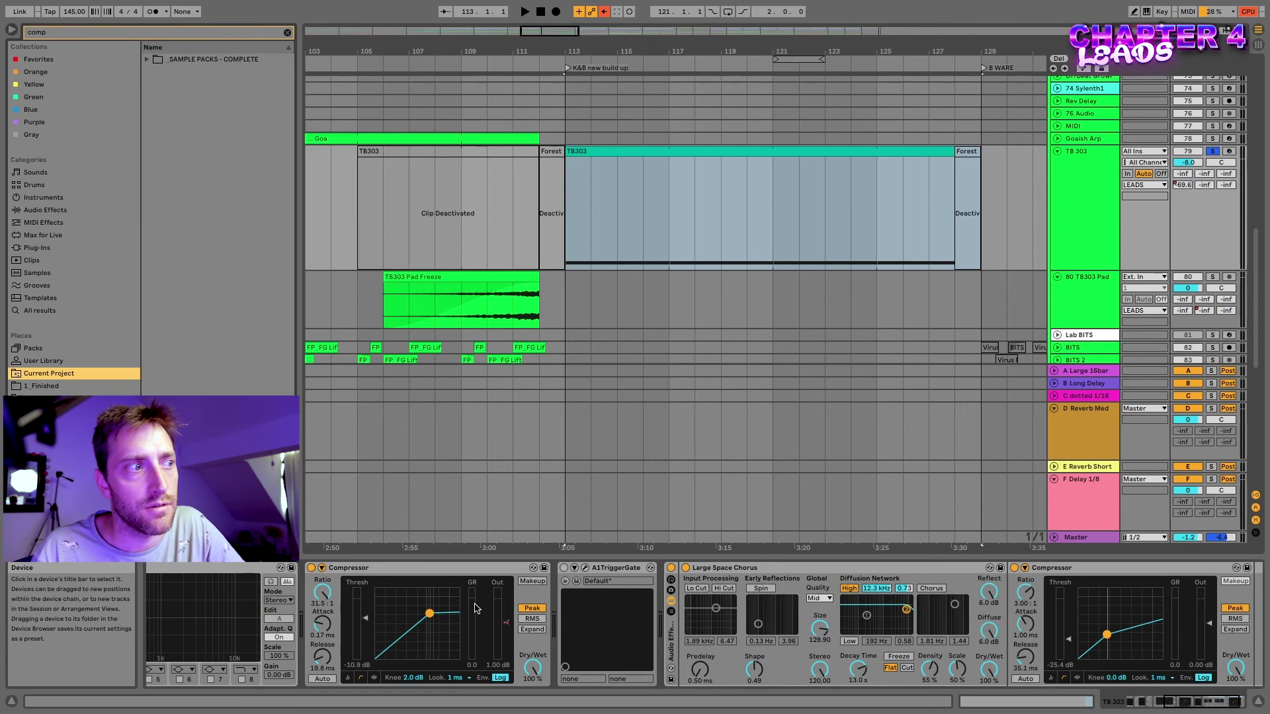
Group the TB 303 track's Serum into an Instrument Rack and show the rack's chain list.
{"action": "scroll", "coordinate": [351, 607], "scroll_direction": "left", "scroll_amount": 5}
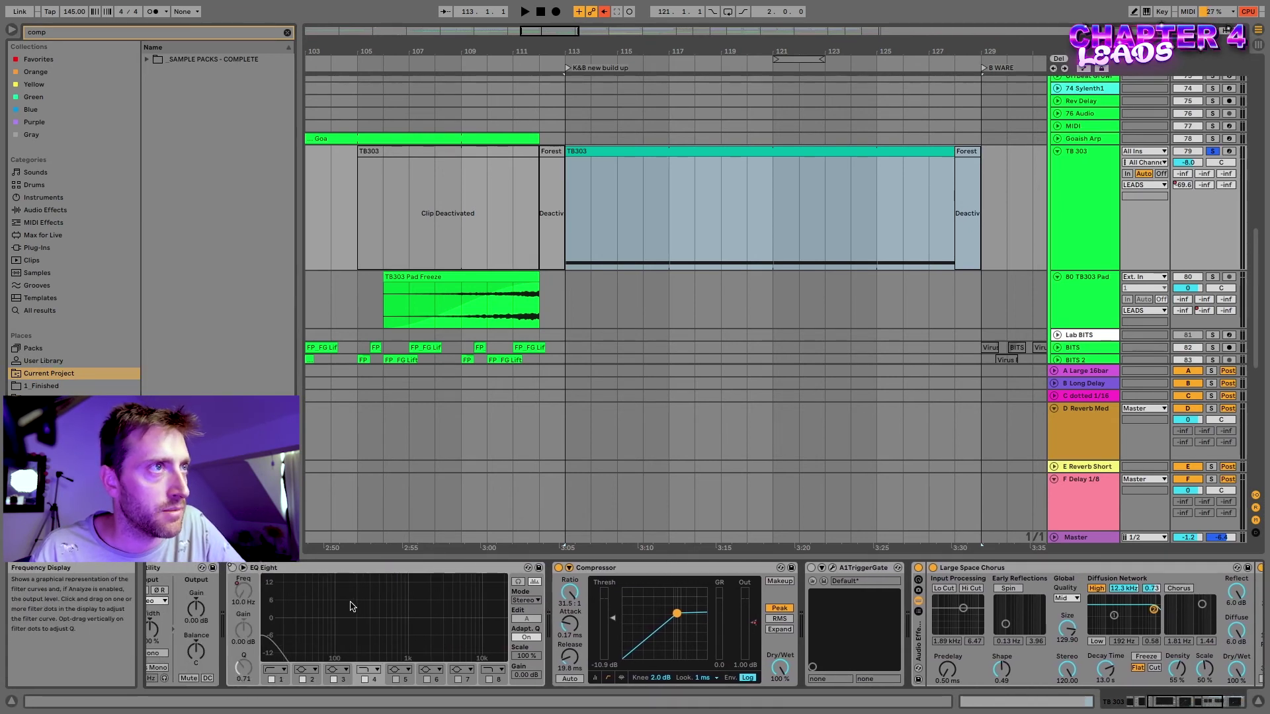
{"action": "scroll", "coordinate": [350, 606], "scroll_direction": "left", "scroll_amount": 5}
{"action": "scroll", "coordinate": [913, 170], "scroll_direction": "left", "scroll_amount": 2}
{"action": "left_click", "coordinate": [1111, 189]}
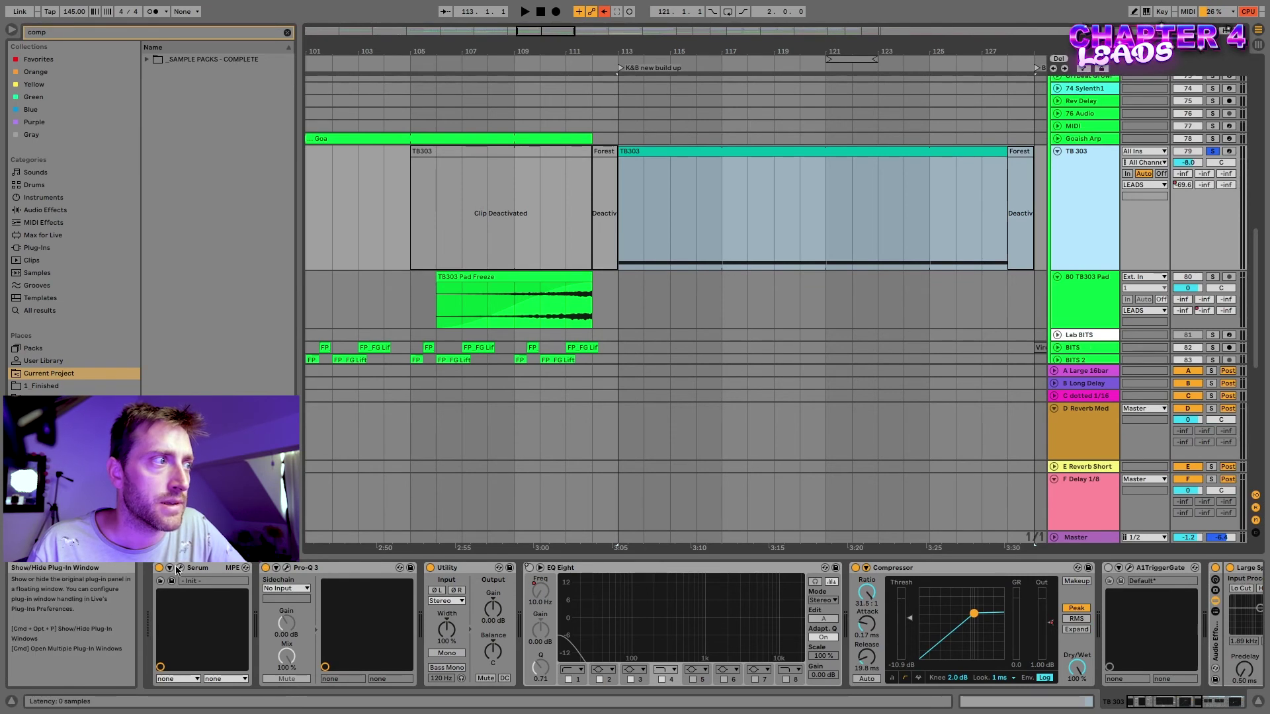
{"action": "left_click", "coordinate": [225, 572]}
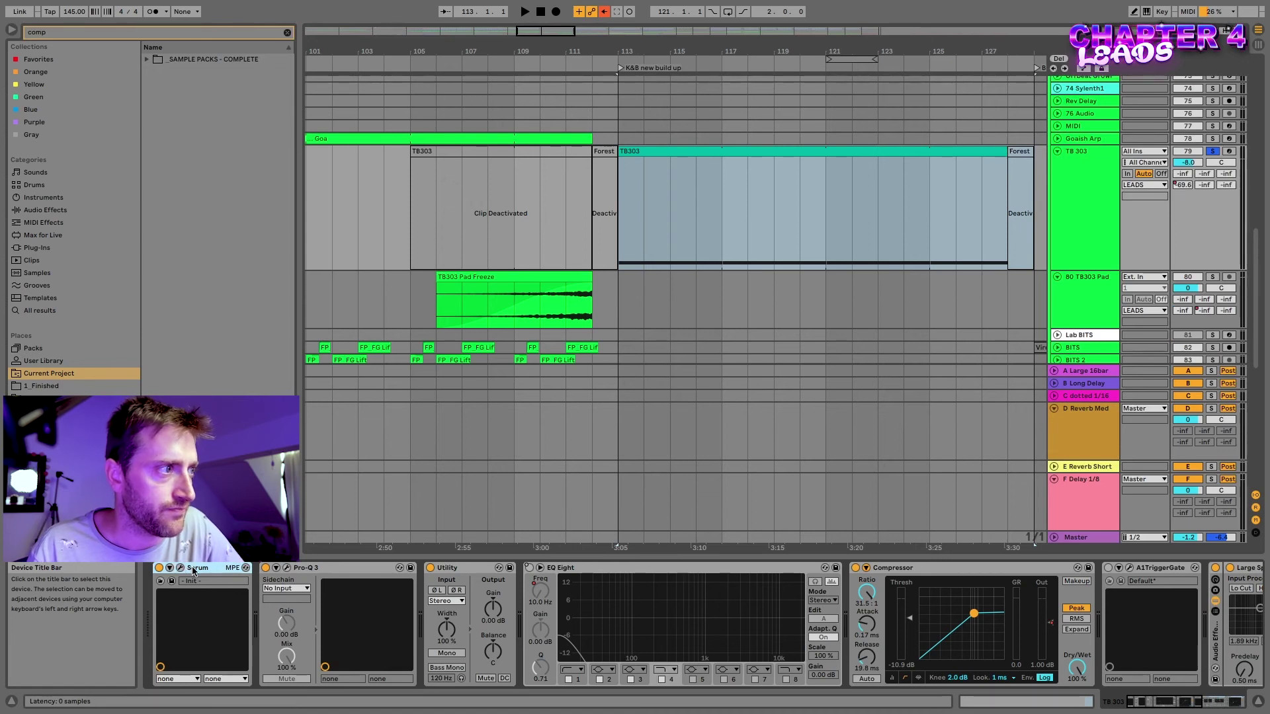
{"action": "key", "text": "ctrl+g"}
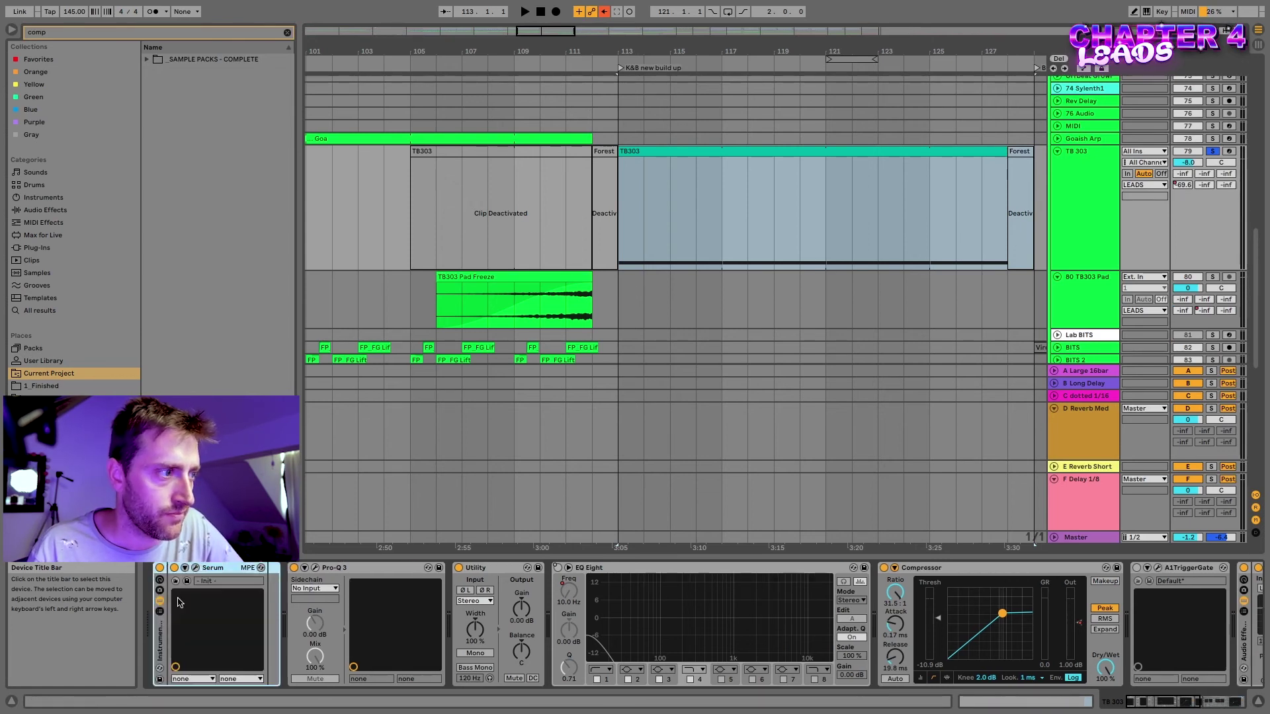
{"action": "left_click", "coordinate": [180, 606]}
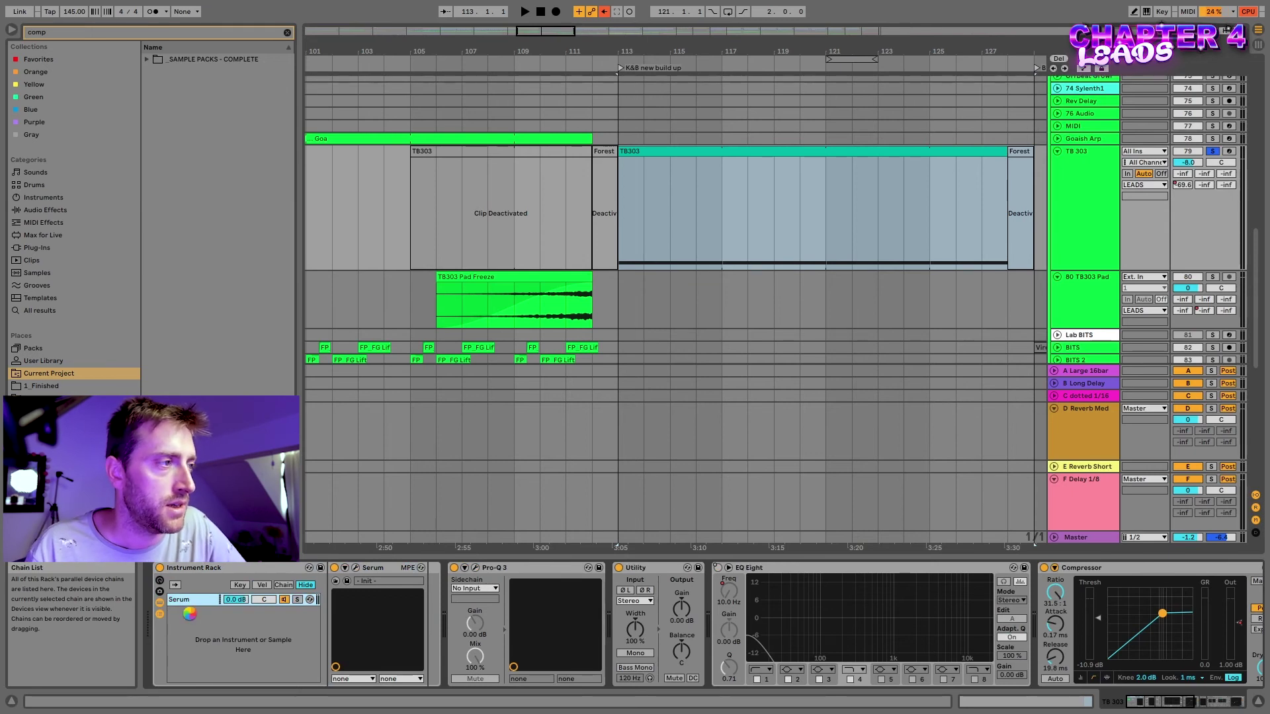
Duplicate the Serum chain in the Instrument Rack, naming the copy Pad Version and soloing it.
{"action": "key", "text": "ctrl+d"}
{"action": "key", "text": "ctrl+r"}
{"action": "type", "text": "Pad Version"}
{"action": "key", "text": "Return"}
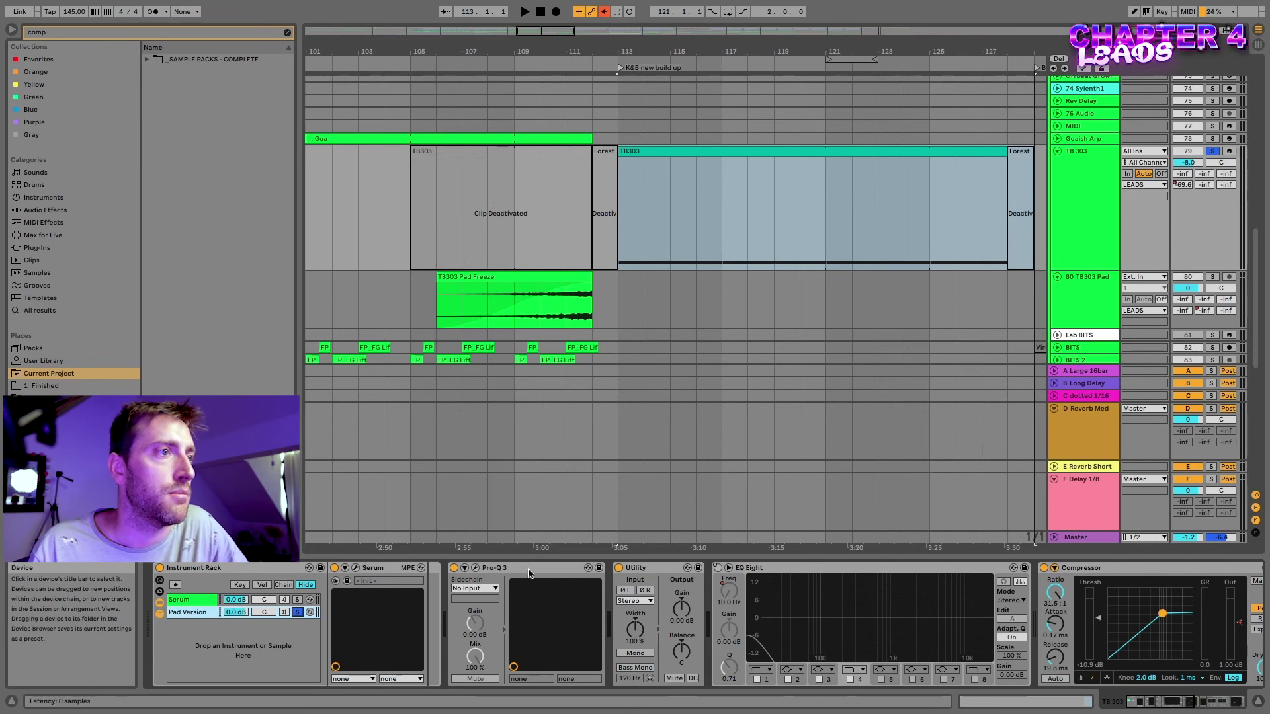
Group the effects from Pro-Q 3 through A1TriggerGate into an Audio Effect Rack and move it into the Pad Version chain.
{"action": "scroll", "coordinate": [405, 600], "scroll_direction": "right", "scroll_amount": 10}
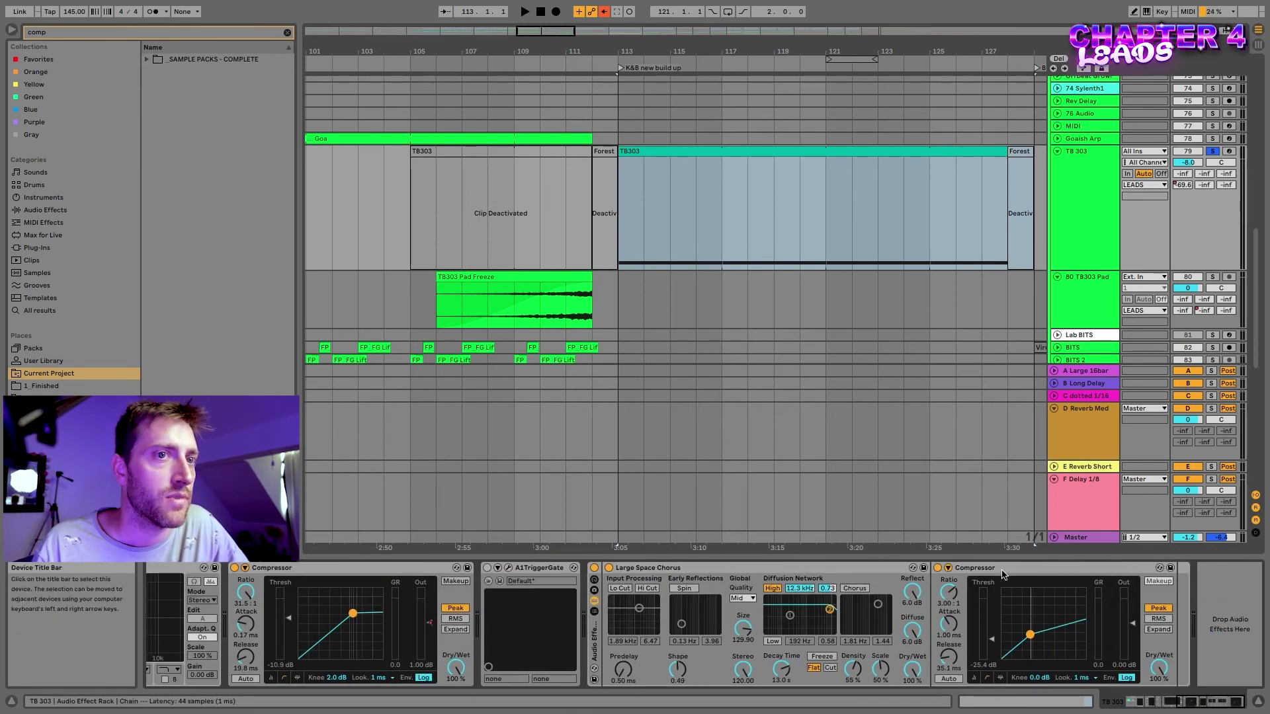
{"action": "scroll", "coordinate": [560, 576], "scroll_direction": "left", "scroll_amount": 10}
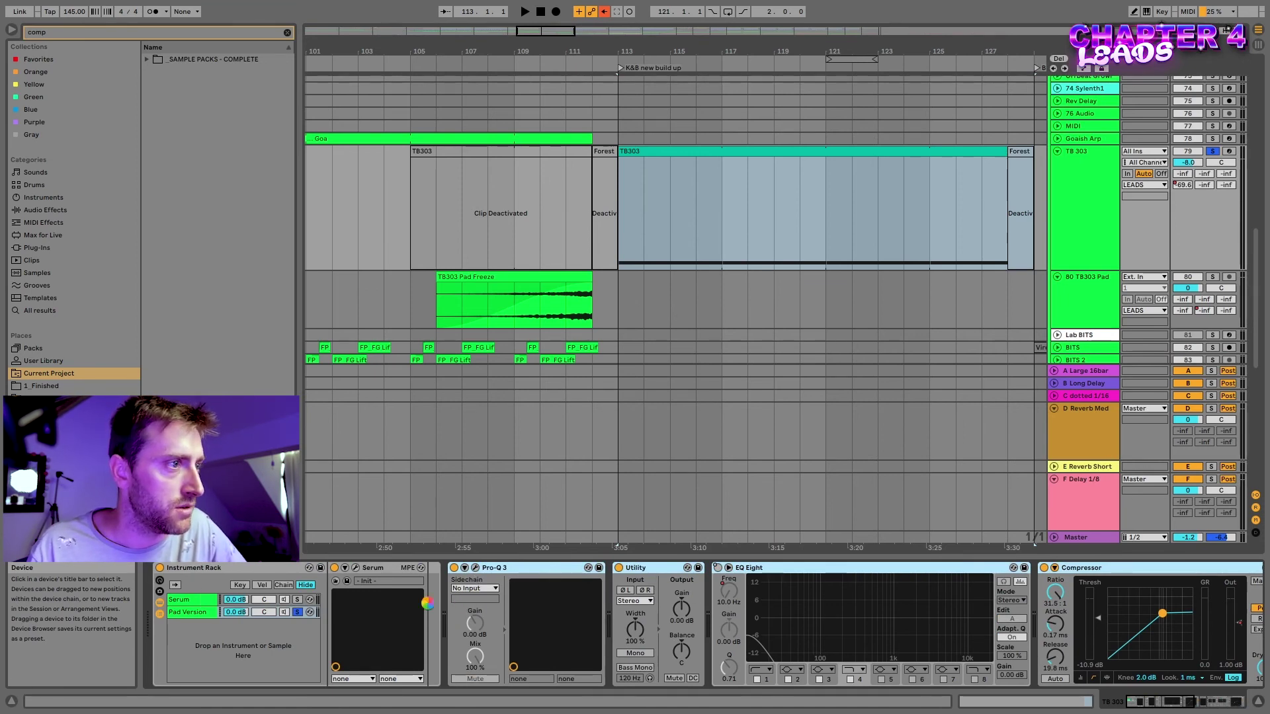
{"action": "key", "text": "super+g"}
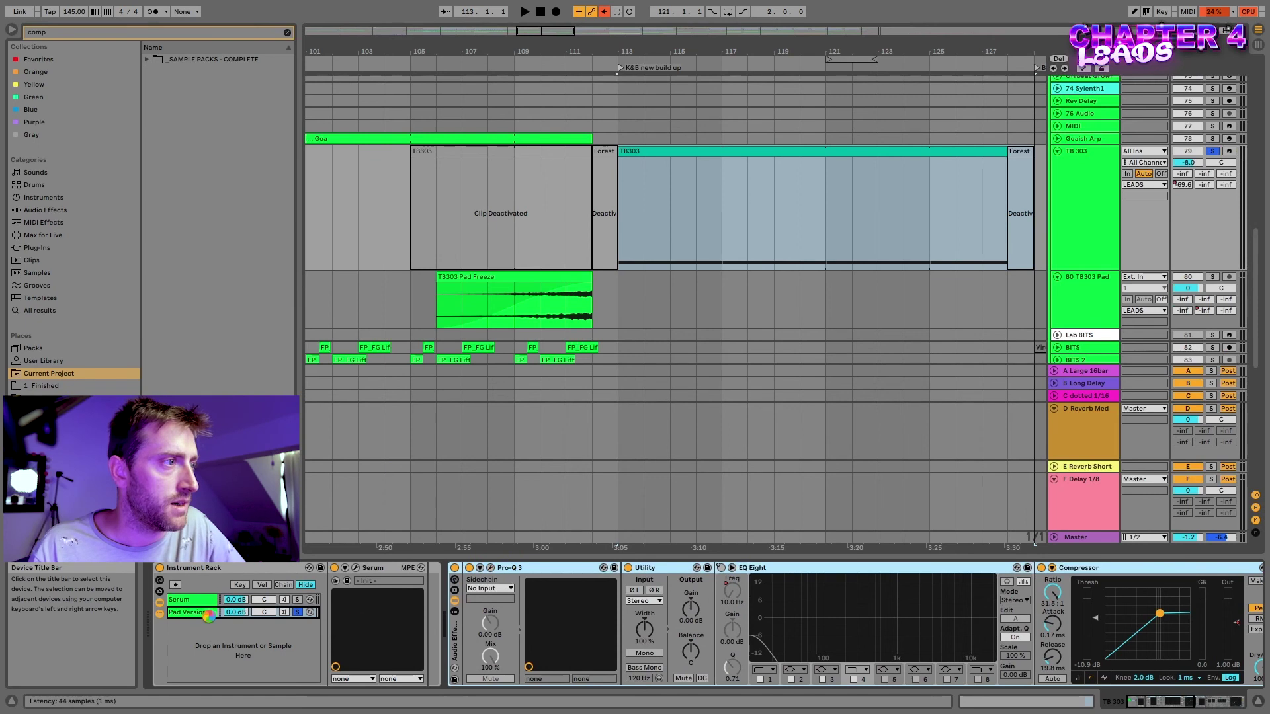
{"action": "scroll", "coordinate": [723, 607], "scroll_direction": "right", "scroll_amount": 3}
{"action": "scroll", "coordinate": [722, 607], "scroll_direction": "right", "scroll_amount": 10}
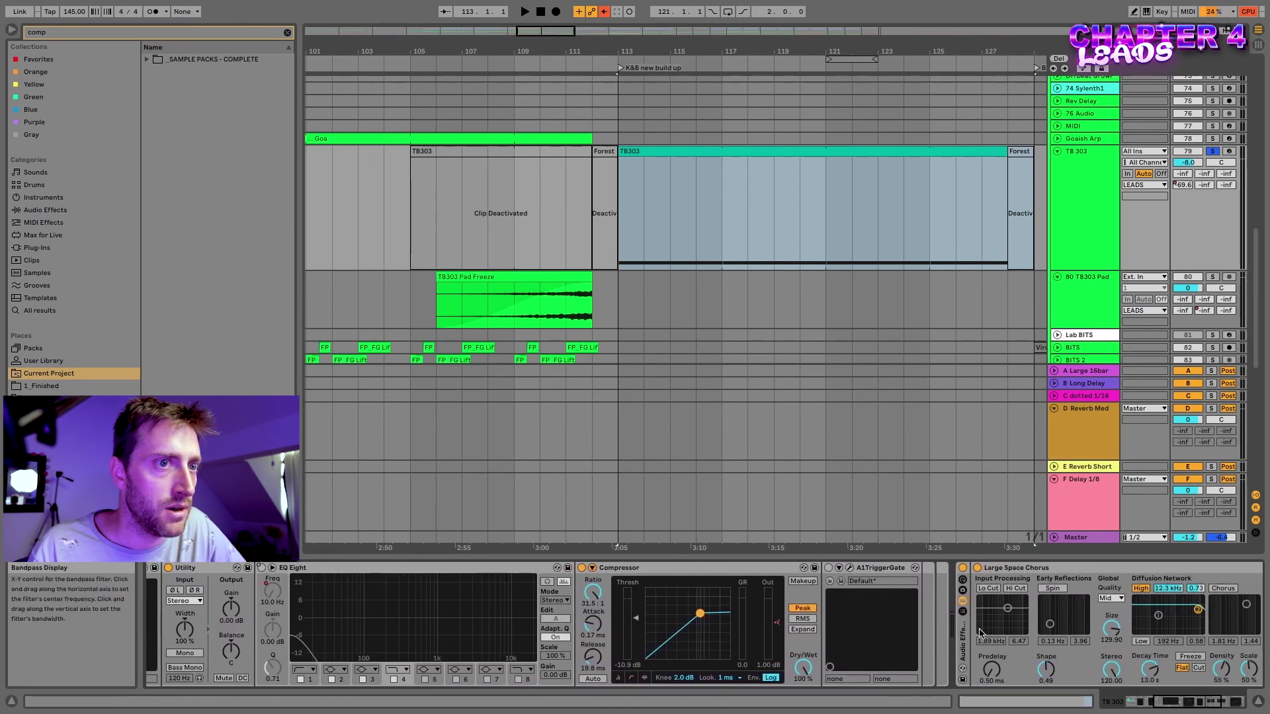
Move the Large Space Chorus rack to the end of the Pad Version chain and unsolo that chain.
{"action": "left_click_drag", "start_coordinate": [1012, 567], "coordinate": [934, 639]}
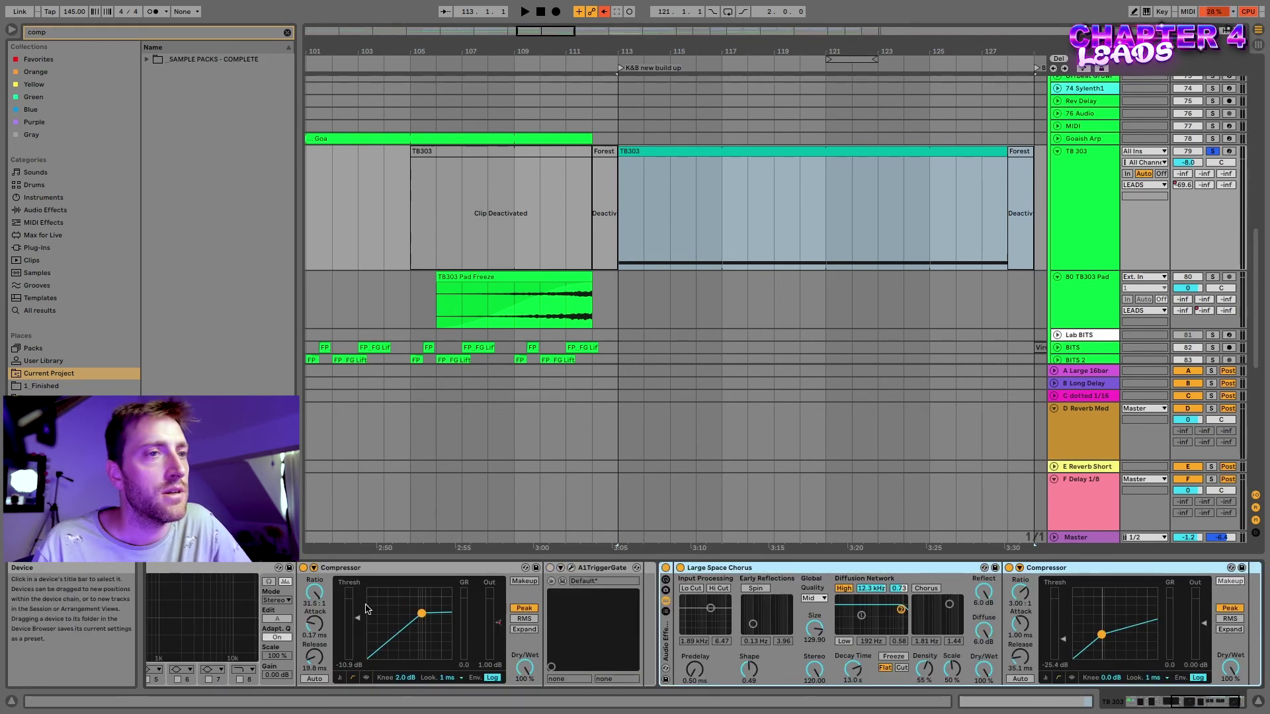
{"action": "scroll", "coordinate": [368, 609], "scroll_direction": "left", "scroll_amount": 10}
{"action": "left_click", "coordinate": [266, 615]}
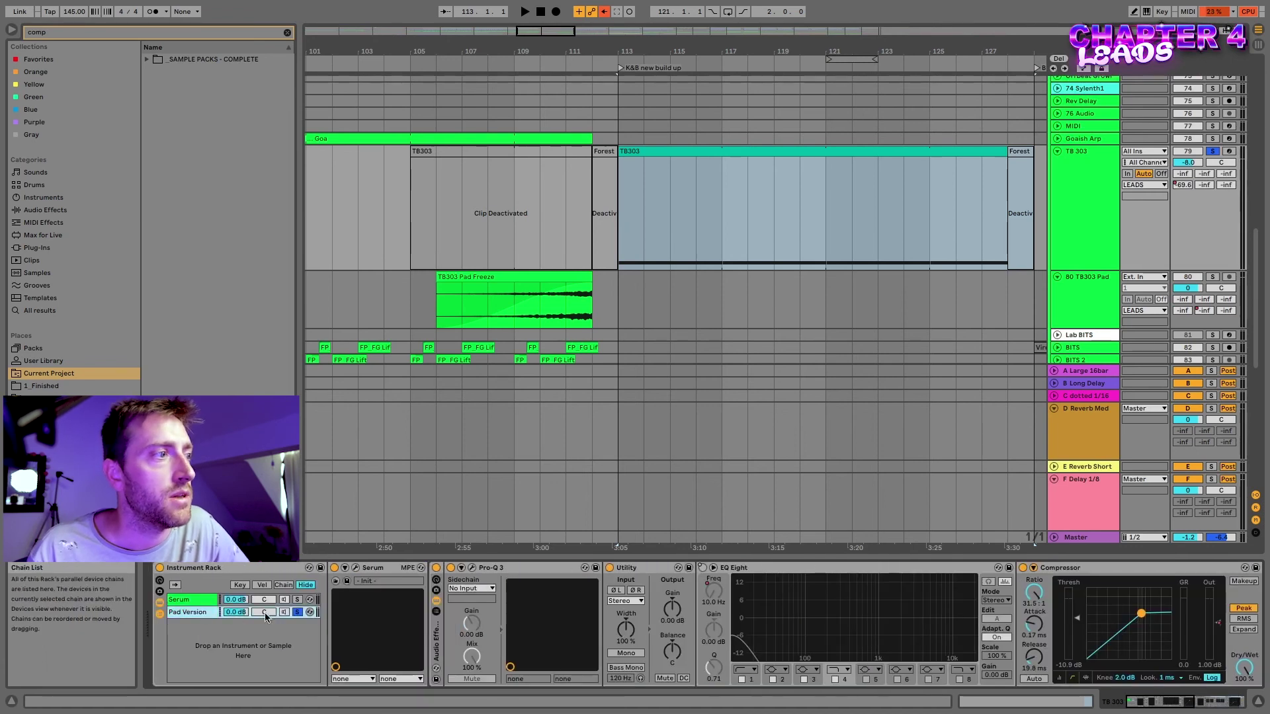
{"action": "scroll", "coordinate": [338, 632], "scroll_direction": "right", "scroll_amount": 10}
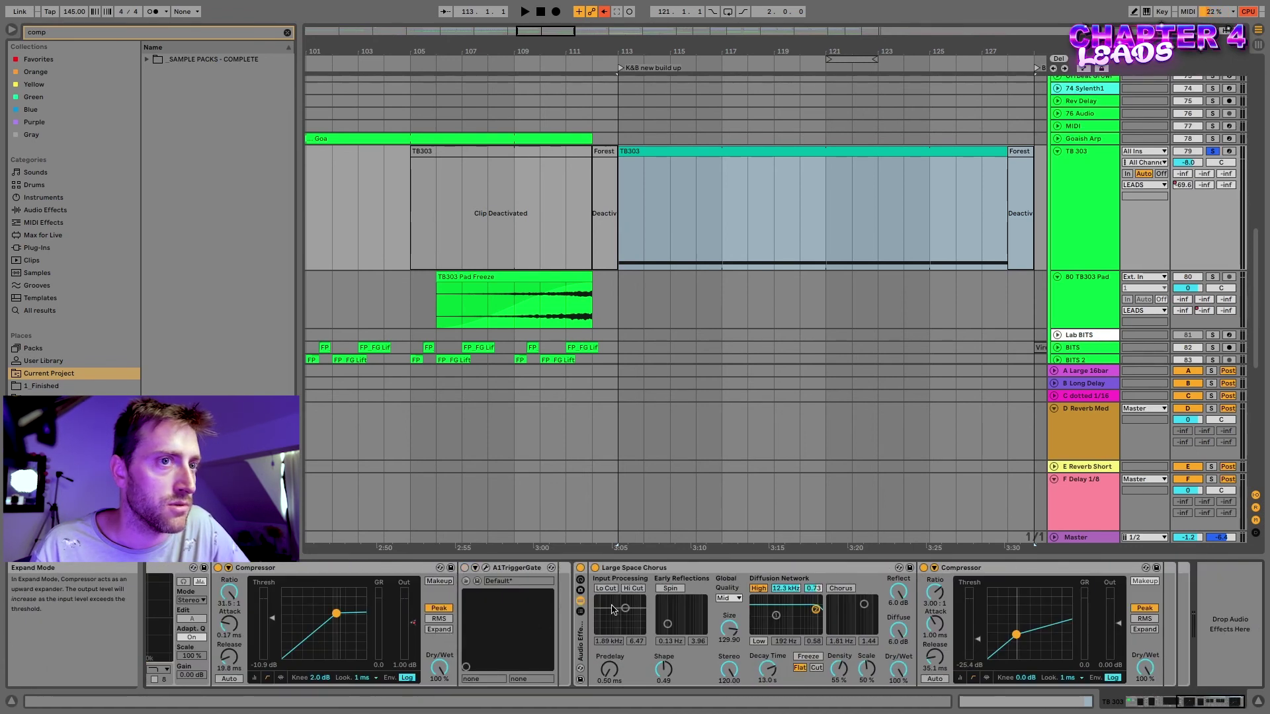
{"action": "scroll", "coordinate": [479, 580], "scroll_direction": "left", "scroll_amount": 10}
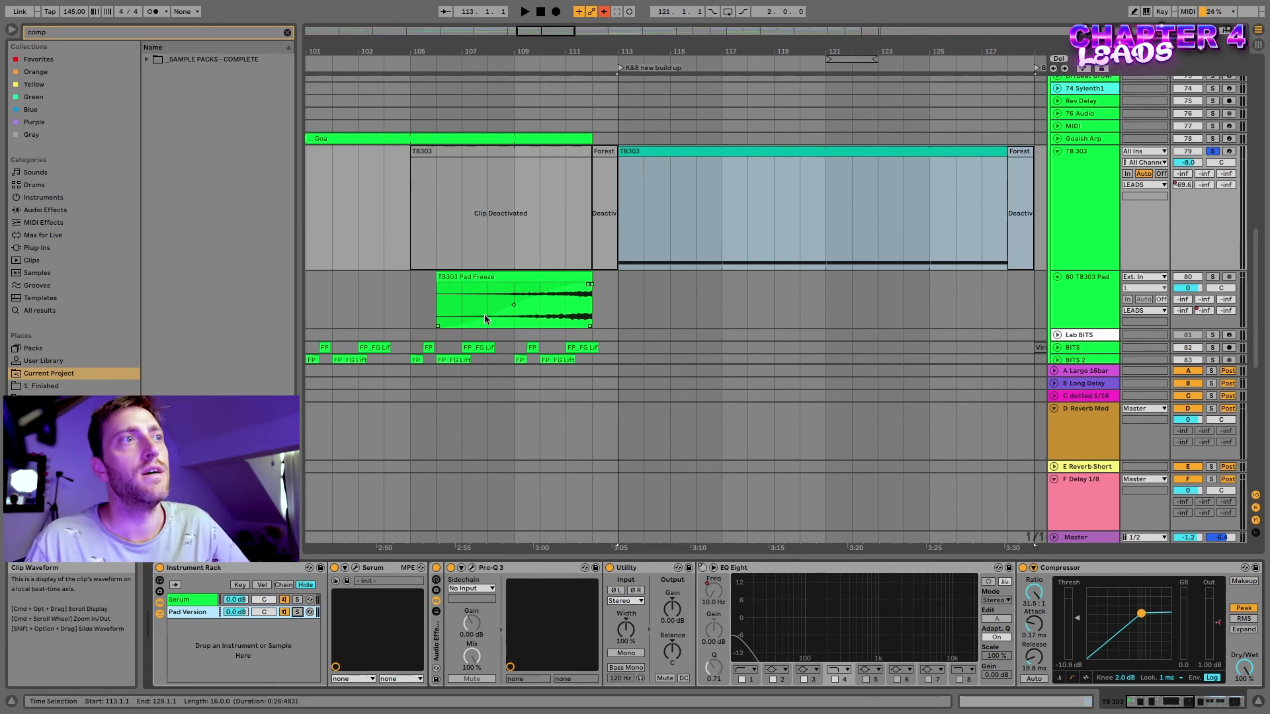
Reverse the TB303 Pad Freeze audio clip spanning bars 106 to 112 on the TB303 Pad track.
{"action": "left_click", "coordinate": [550, 310]}
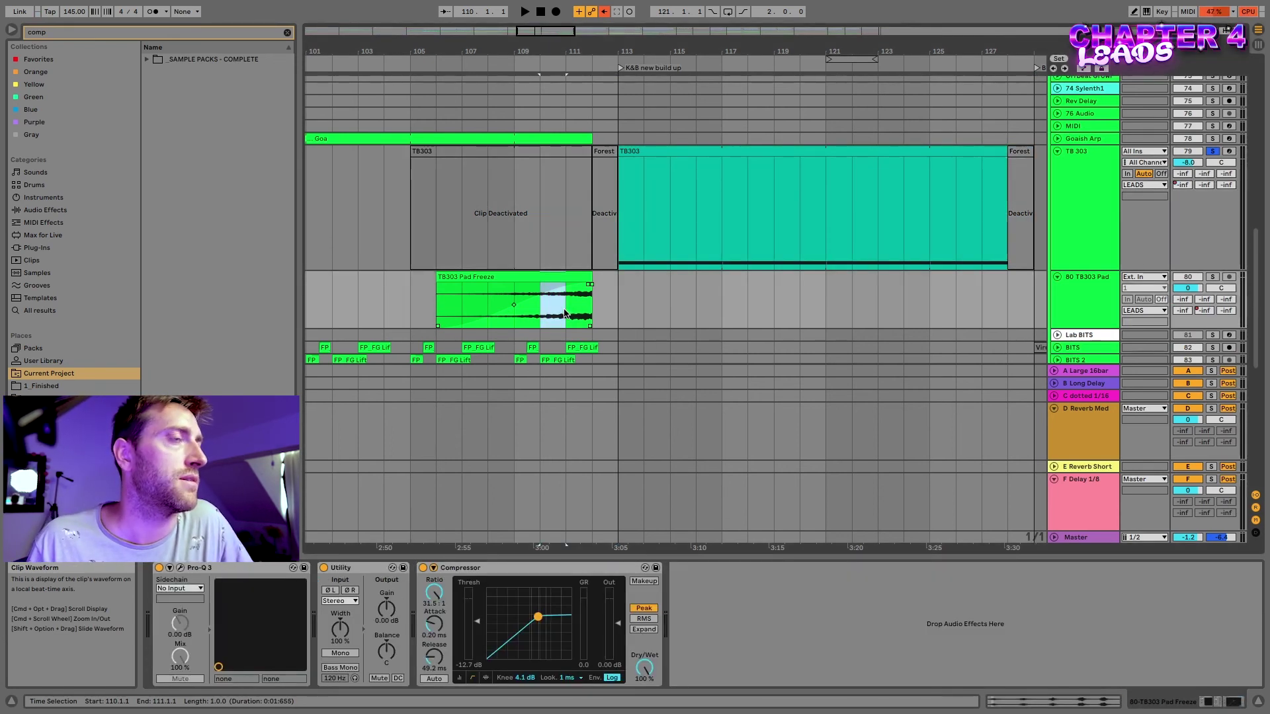
{"action": "scroll", "coordinate": [661, 330], "scroll_direction": "left", "scroll_amount": 1}
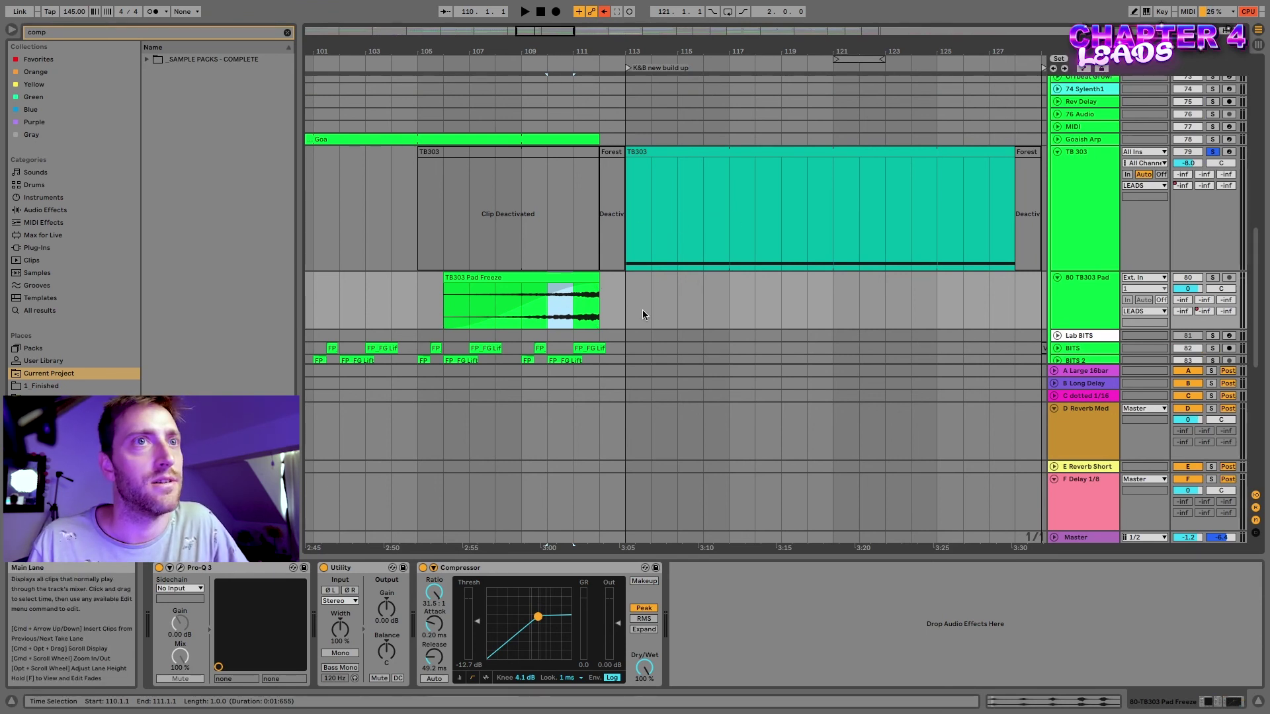
{"action": "scroll", "coordinate": [880, 299], "scroll_direction": "down", "scroll_amount": 6}
{"action": "left_click", "coordinate": [704, 203]}
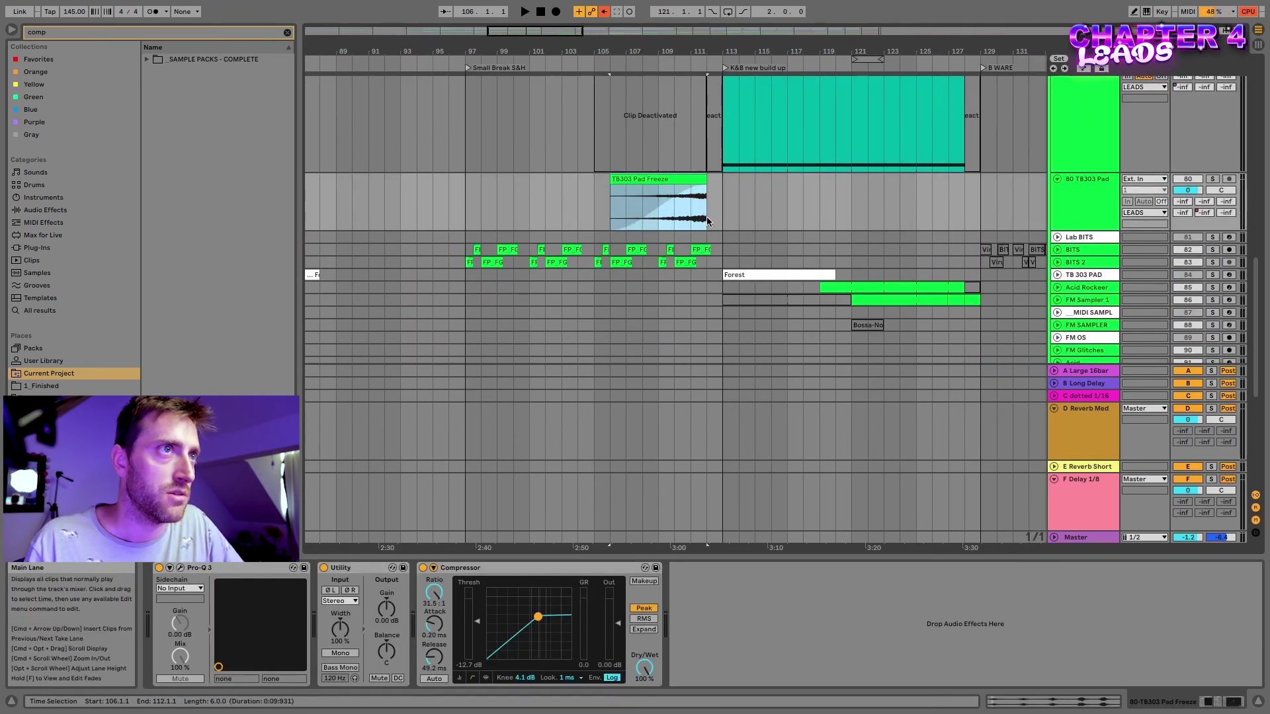
{"action": "scroll", "coordinate": [706, 222], "scroll_direction": "up", "scroll_amount": 5}
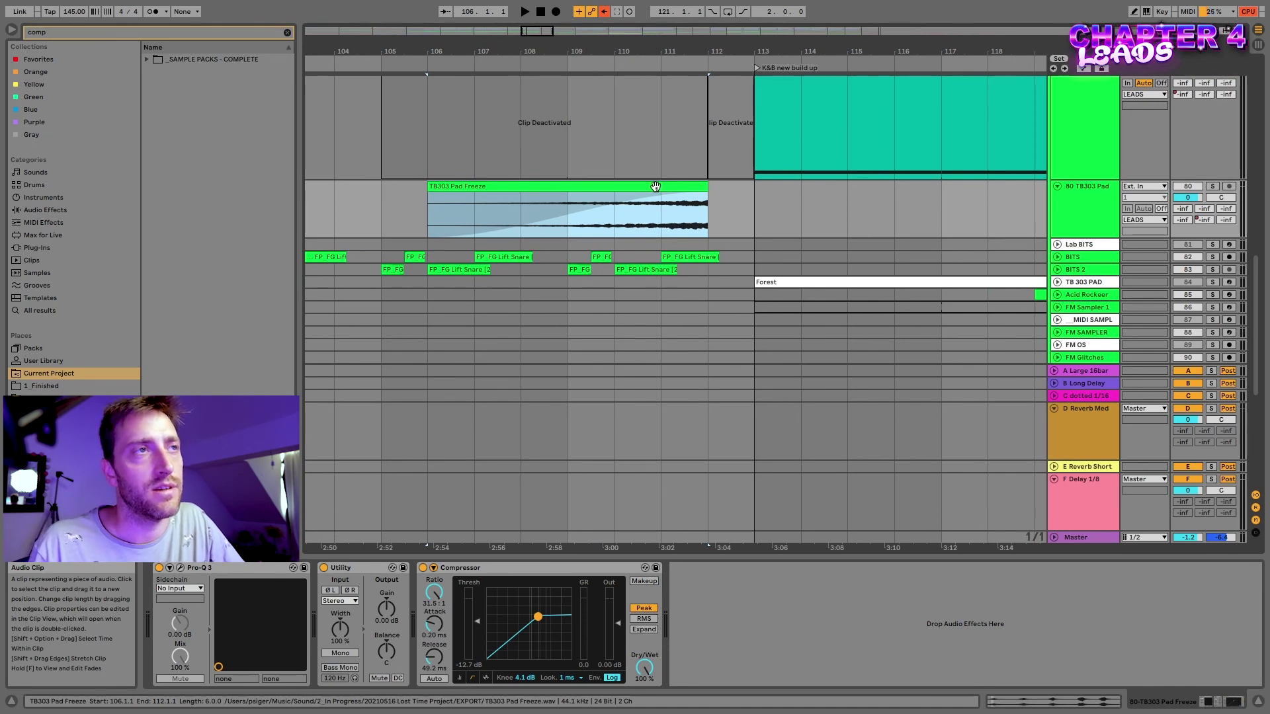
{"action": "key", "text": "r"}
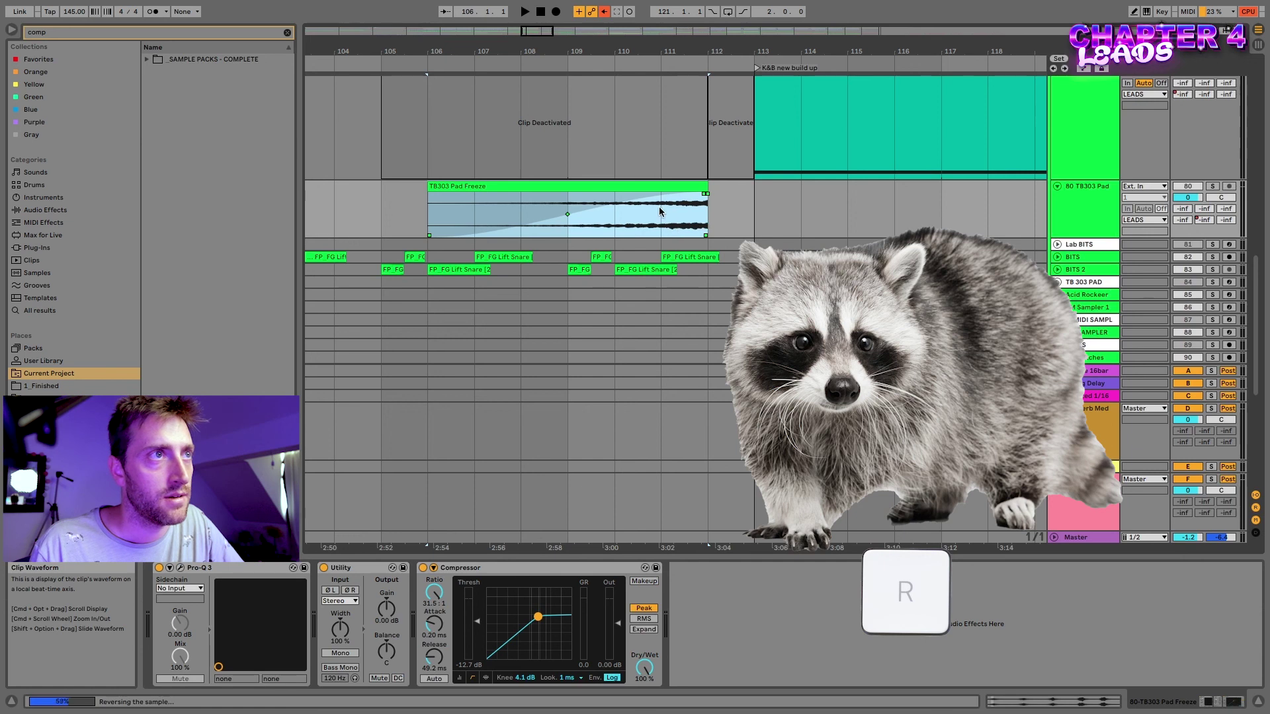
{"action": "left_click", "coordinate": [660, 211]}
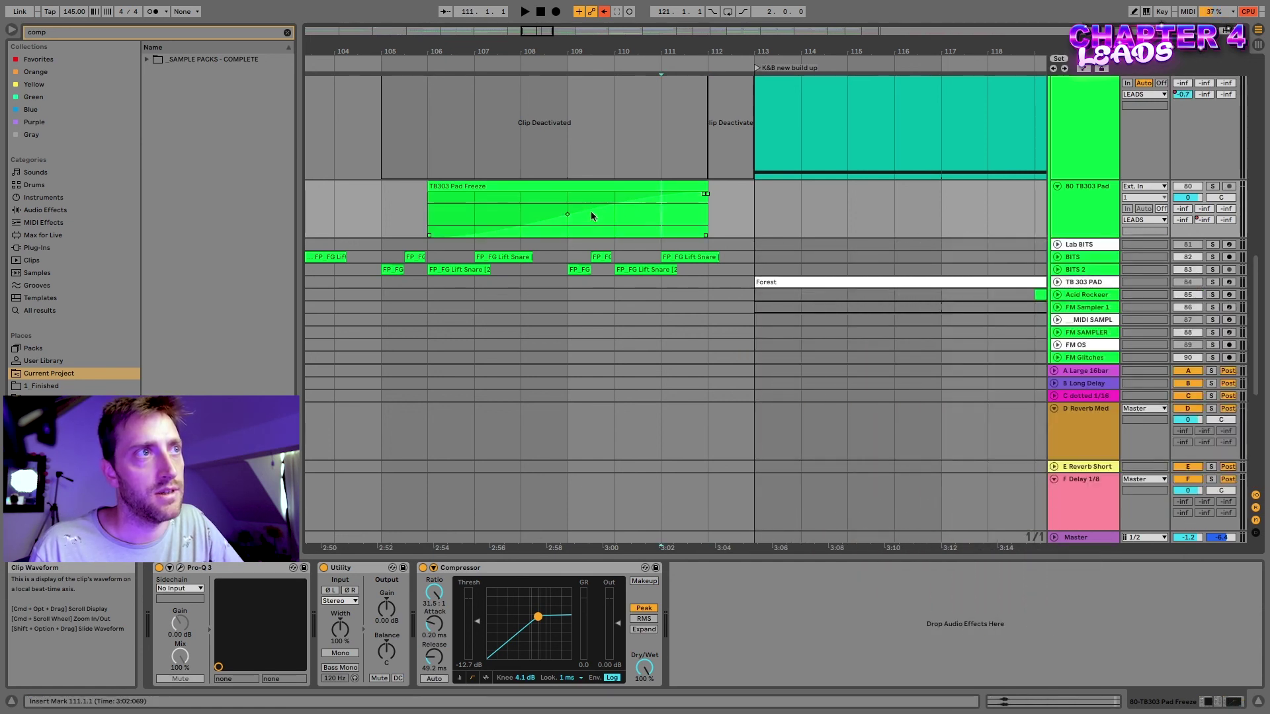
{"action": "left_click", "coordinate": [603, 189]}
{"action": "key", "text": "a"}
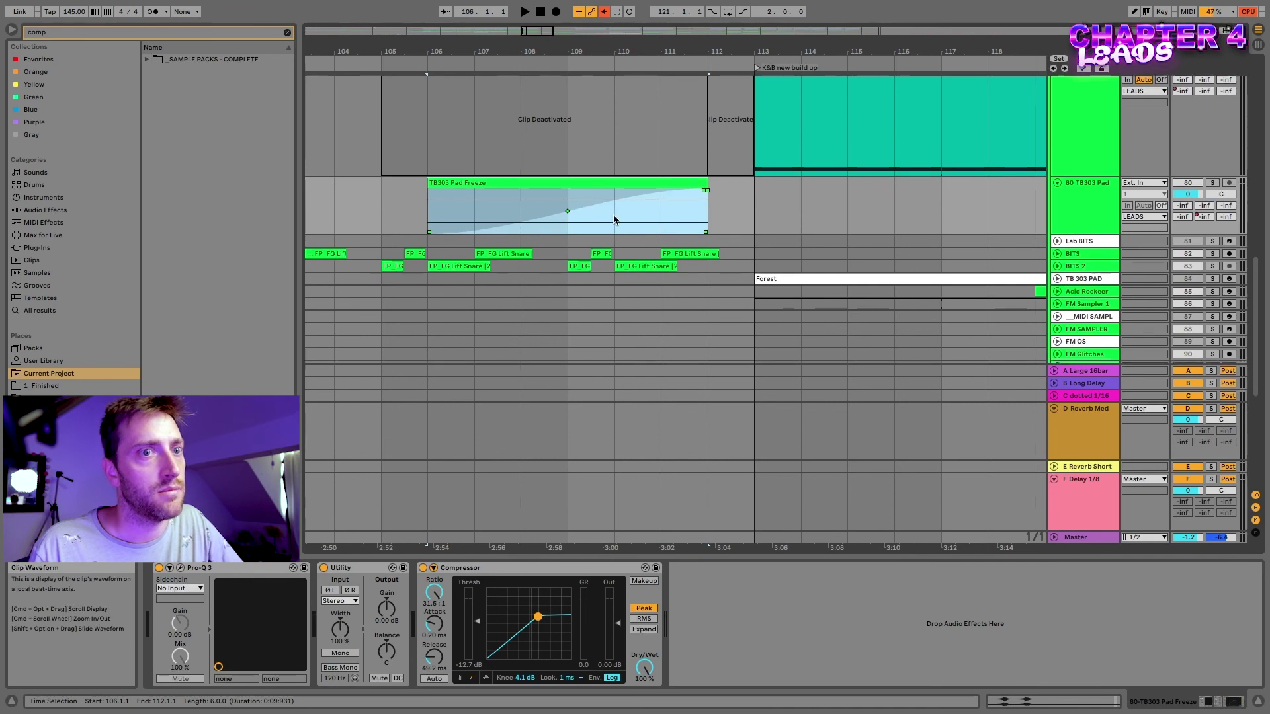
Revert the reversal and remove the fade on the TB303 Pad Freeze clip, and consolidate it across bars 106 to 112.
{"action": "left_click", "coordinate": [1059, 704]}
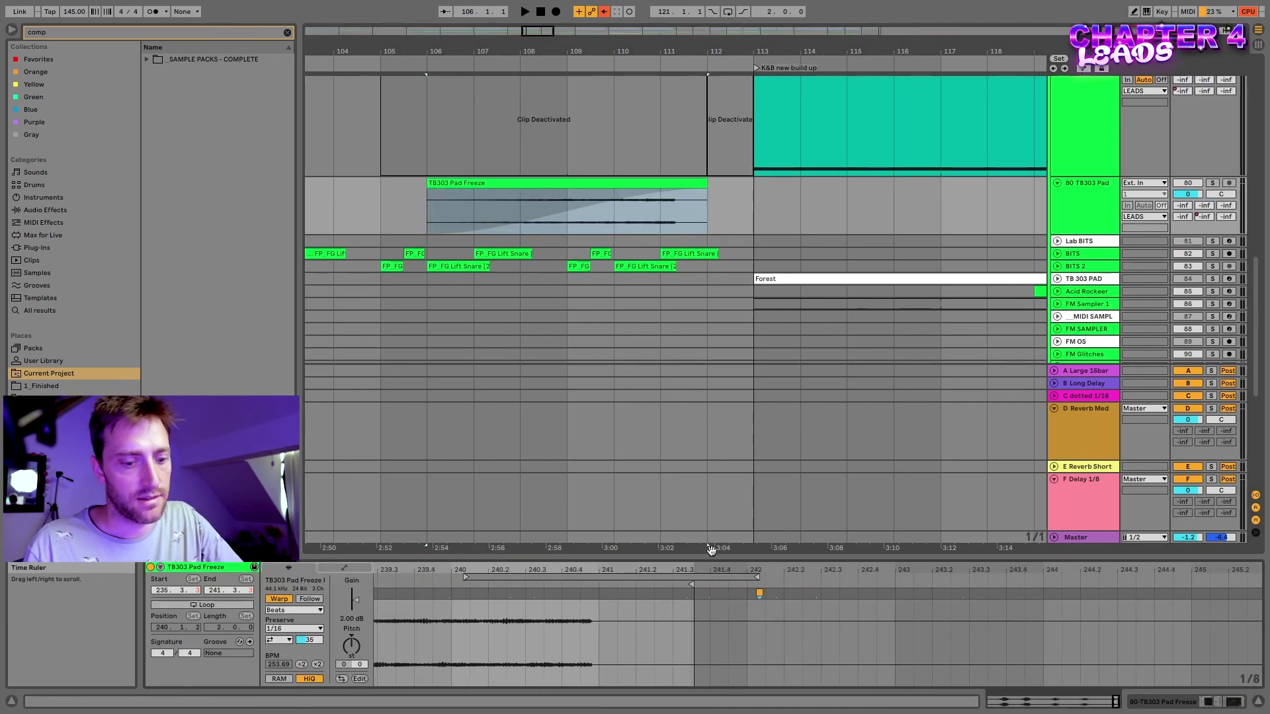
{"action": "left_click", "coordinate": [650, 180]}
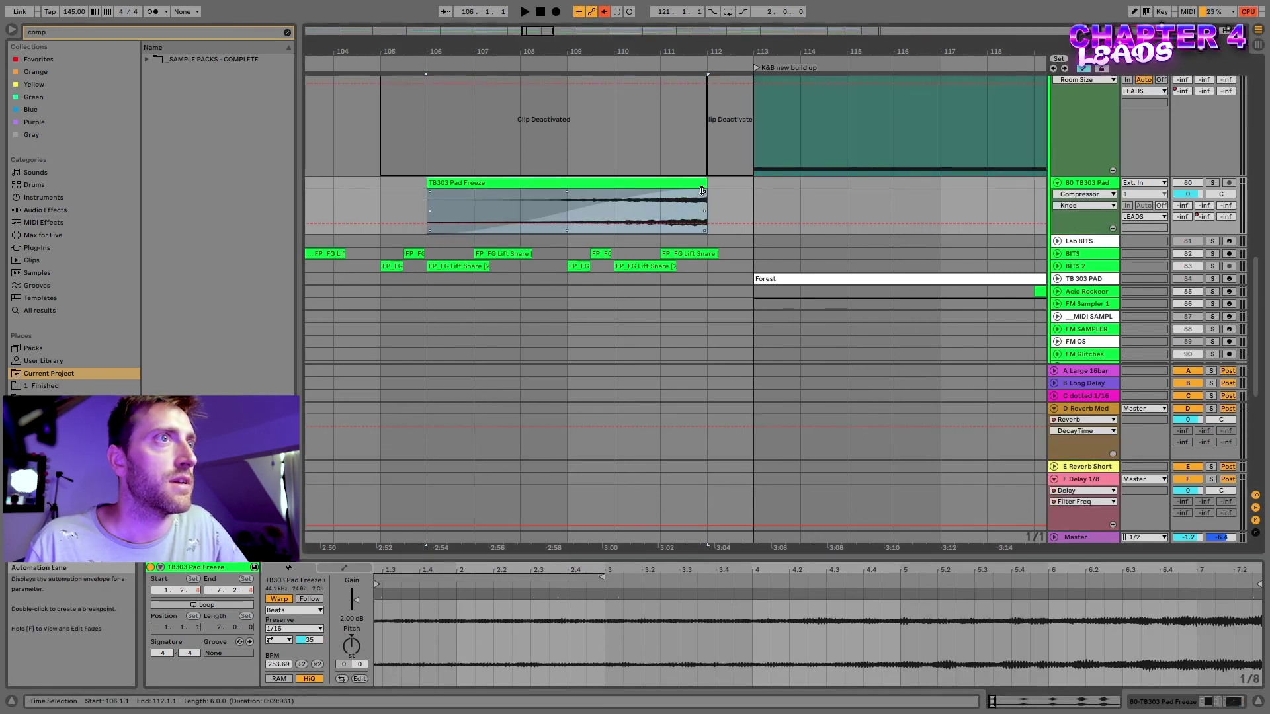
{"action": "left_click", "coordinate": [496, 185]}
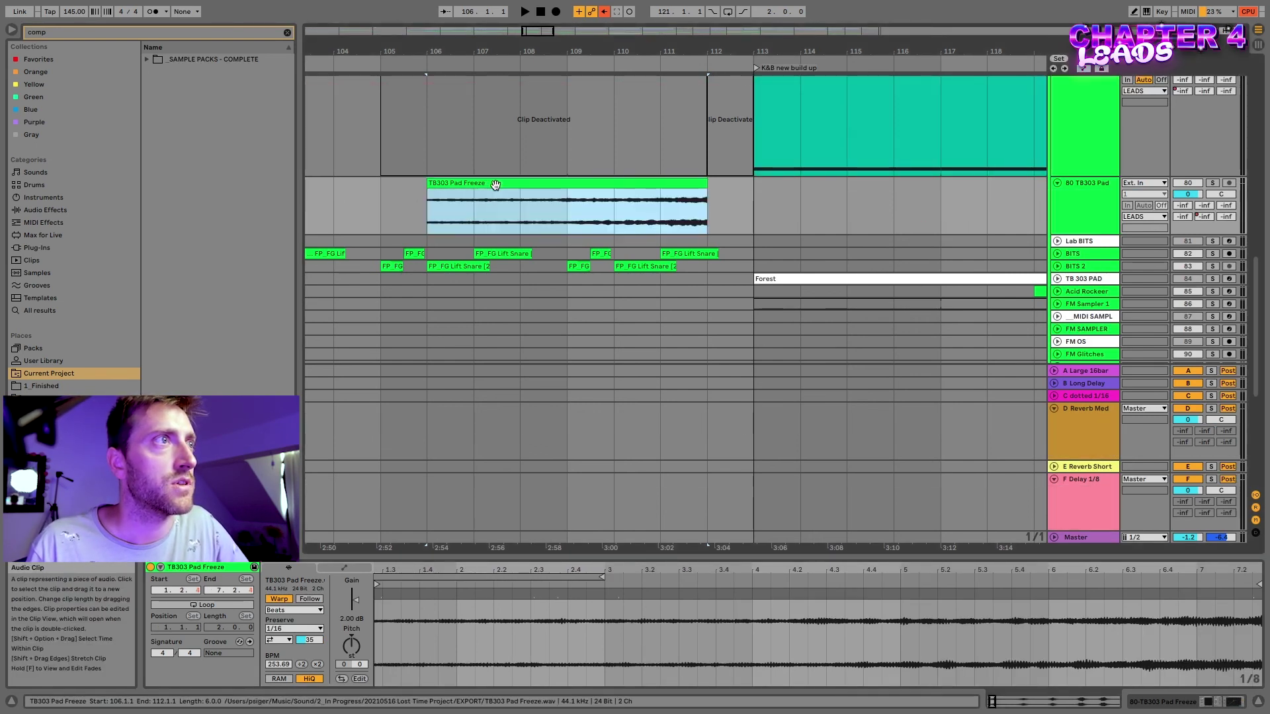
{"action": "key", "text": "super+j"}
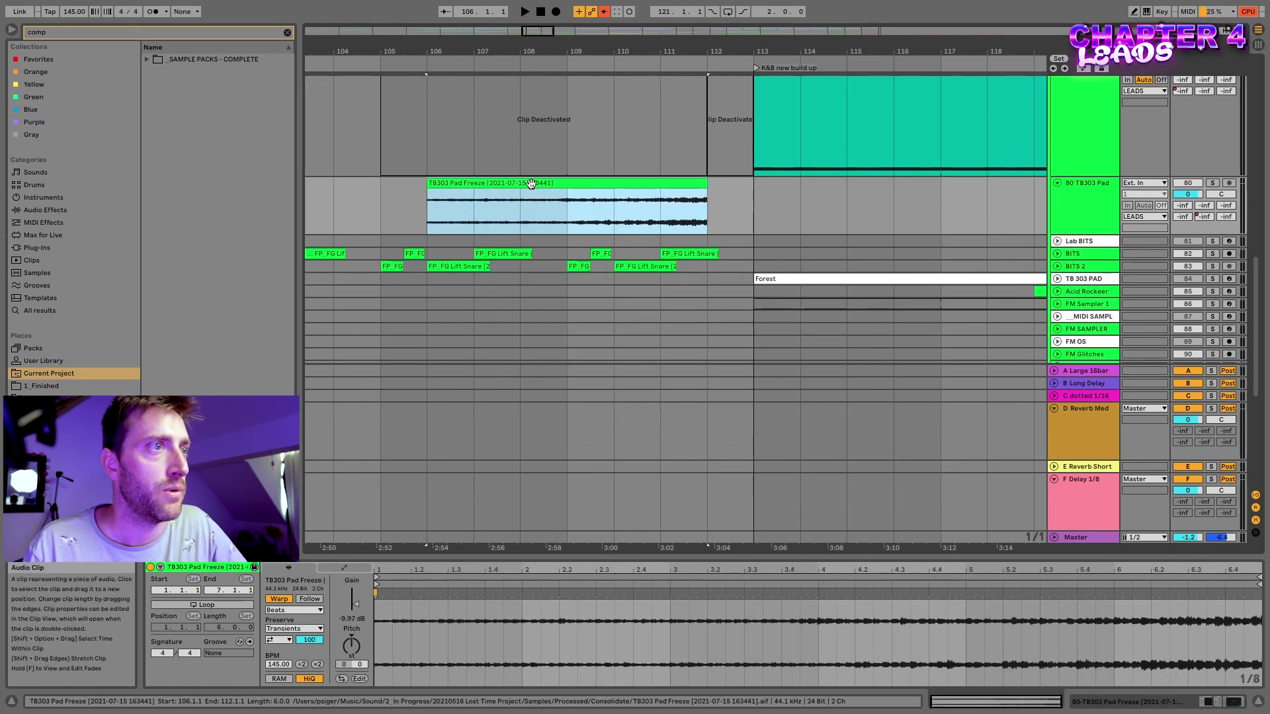
Reverse the consolidated TB303 Pad Freeze clip and stretch a fade-in across its full length from bar 106 to 112.
{"action": "left_click", "coordinate": [533, 183]}
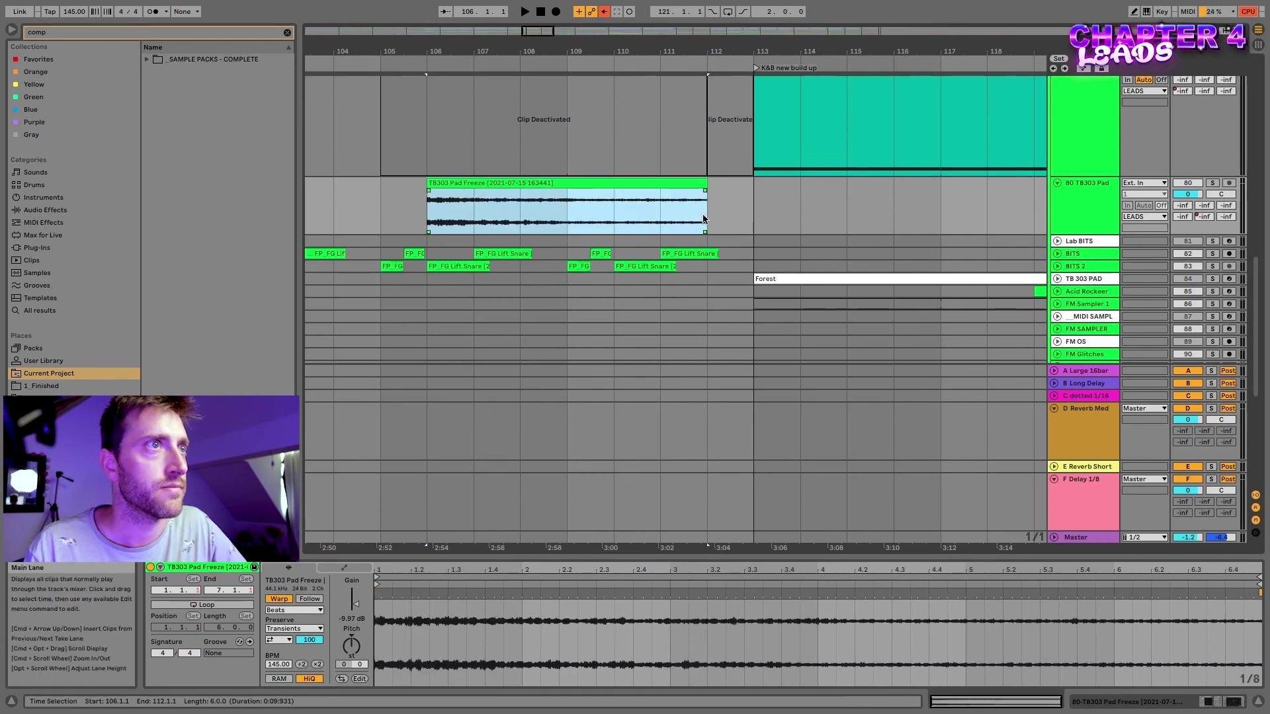
{"action": "left_click_drag", "start_coordinate": [428, 190], "coordinate": [695, 202]}
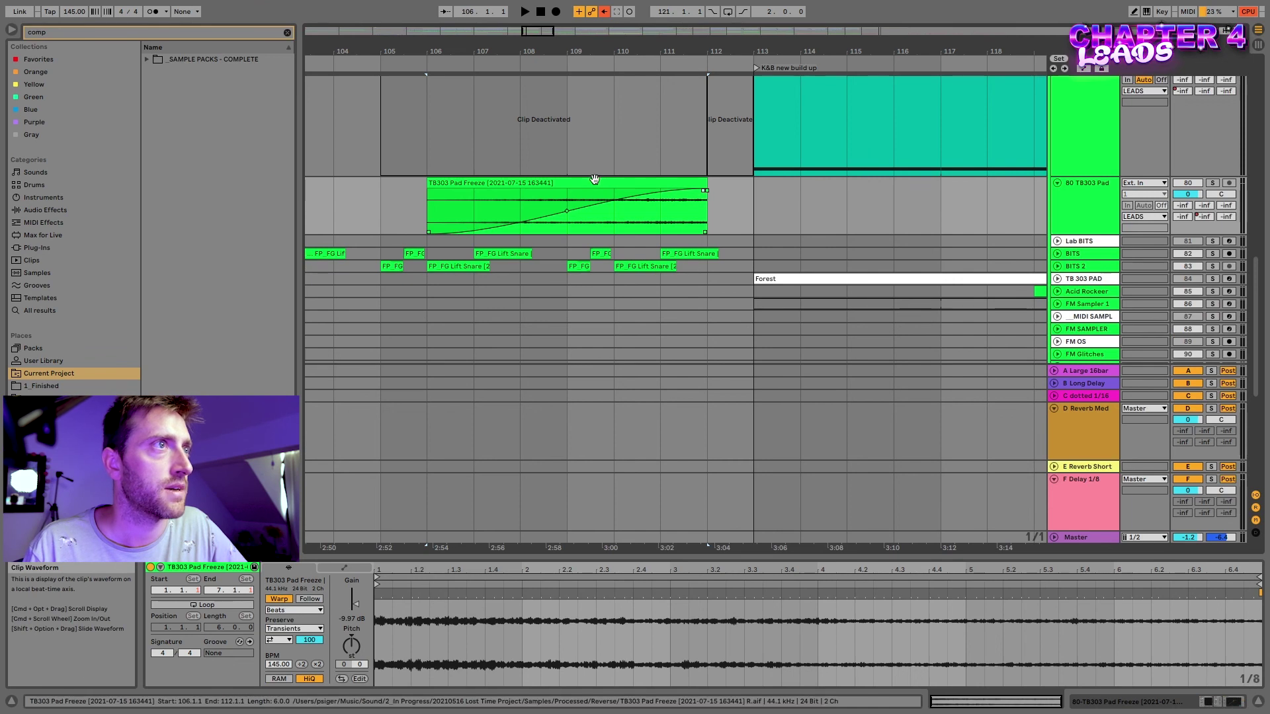
Set the clip gain of the reversed TB303 Pad Freeze clip to -4 dB.
{"action": "left_click", "coordinate": [585, 194]}
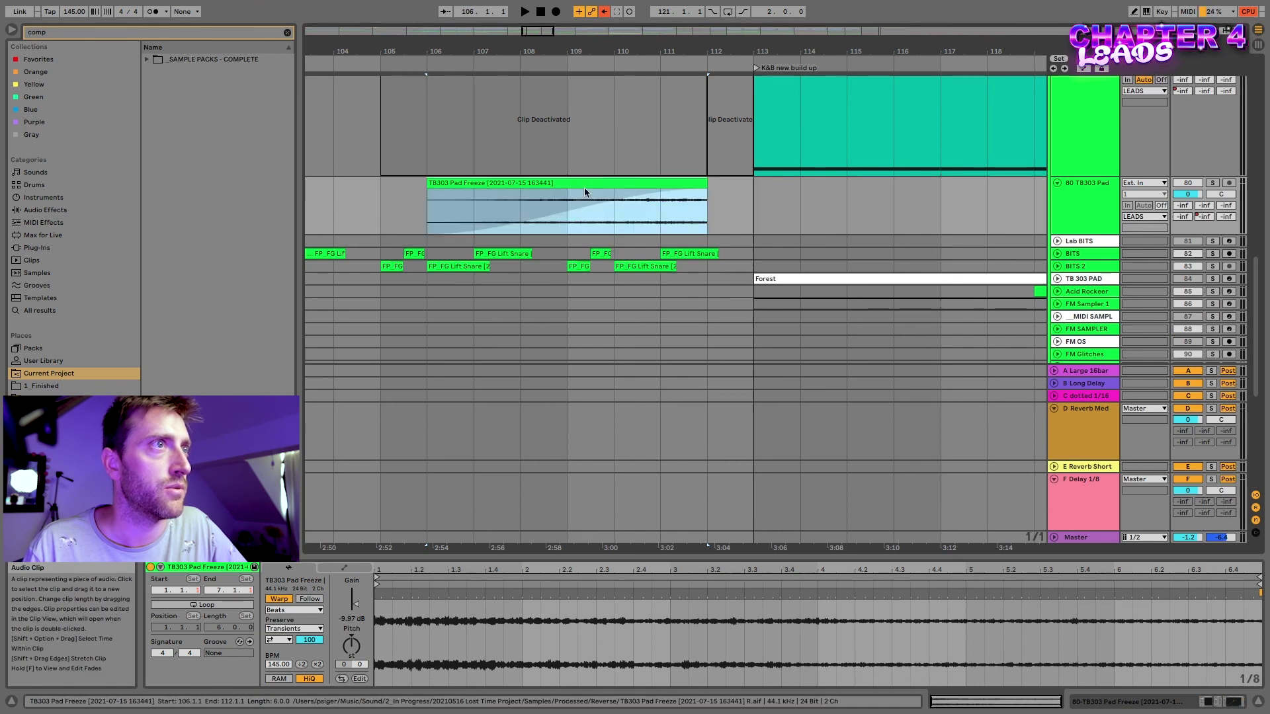
{"action": "left_click", "coordinate": [356, 619]}
{"action": "type", "text": "-6"}
{"action": "key", "text": "Return"}
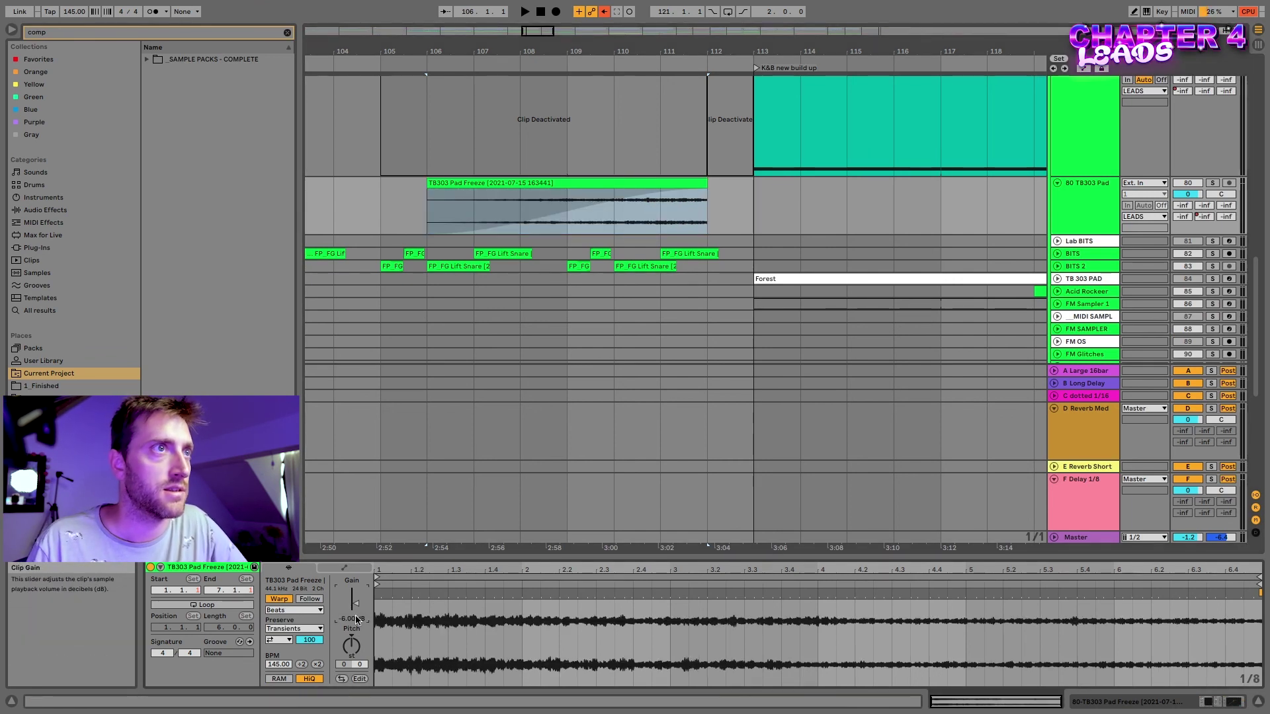
{"action": "type", "text": "-4"}
{"action": "key", "text": "Return"}
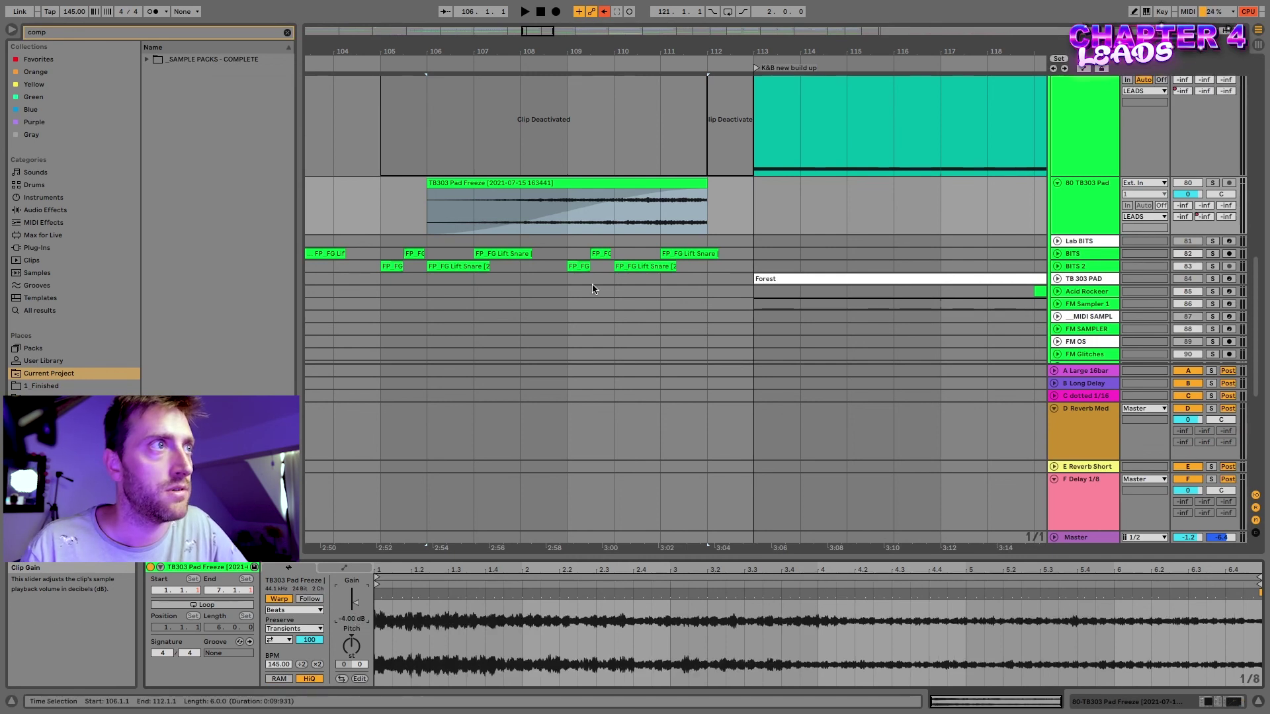
Solo the TB303 Pad track, play the reversed clip from bar 108, and examine its enlarged waveform in bar 110.
{"action": "left_click", "coordinate": [1212, 183]}
{"action": "left_click", "coordinate": [529, 211]}
{"action": "key", "text": "space"}
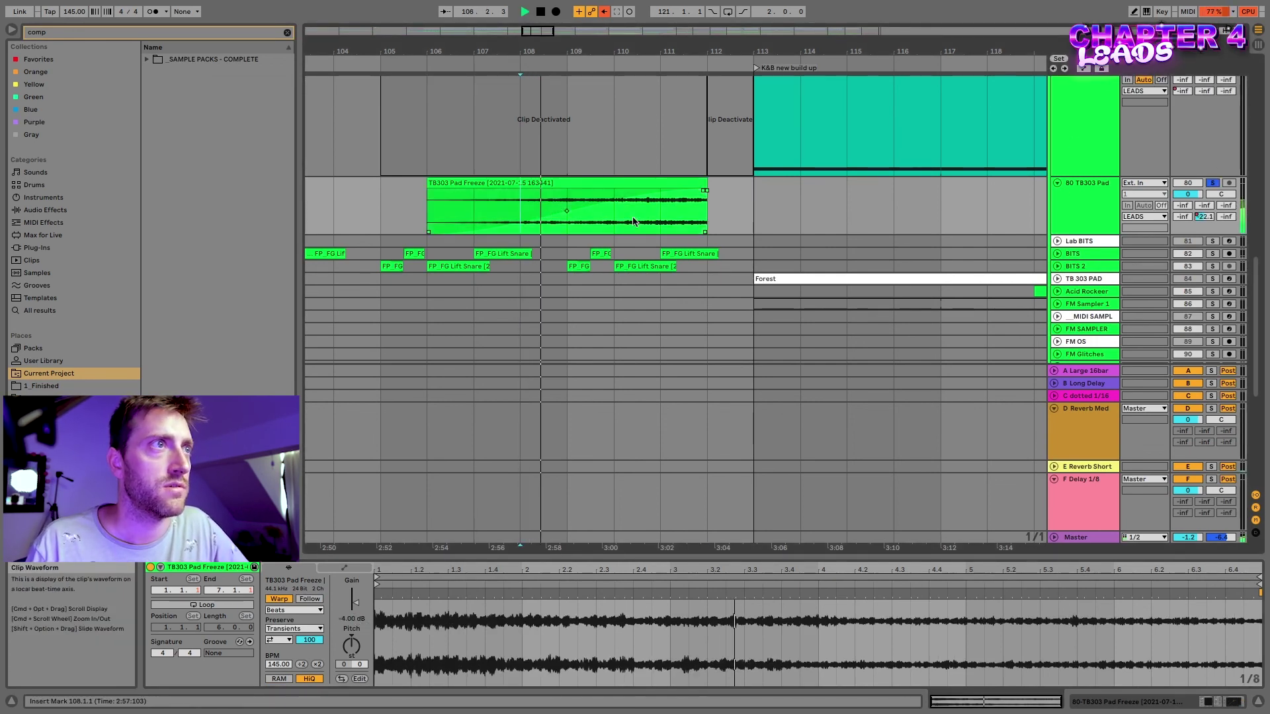
{"action": "scroll", "coordinate": [807, 252], "scroll_direction": "left", "scroll_amount": 1}
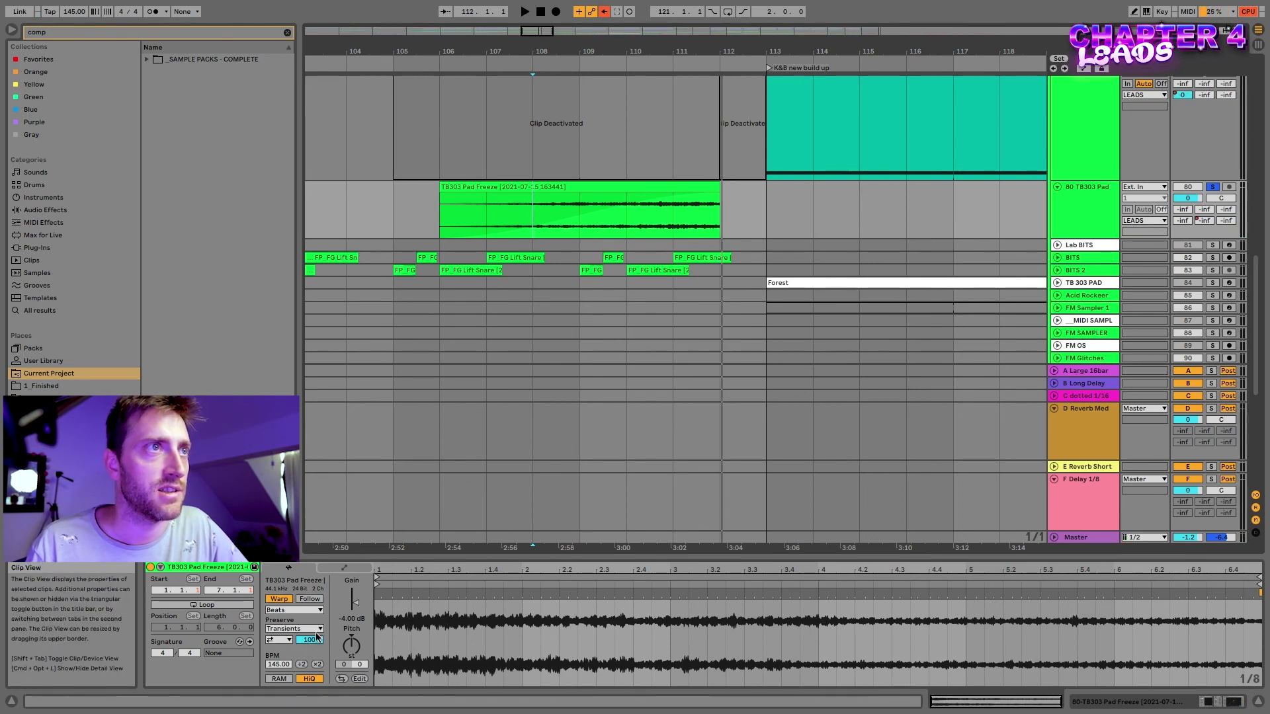
{"action": "left_click", "coordinate": [674, 225]}
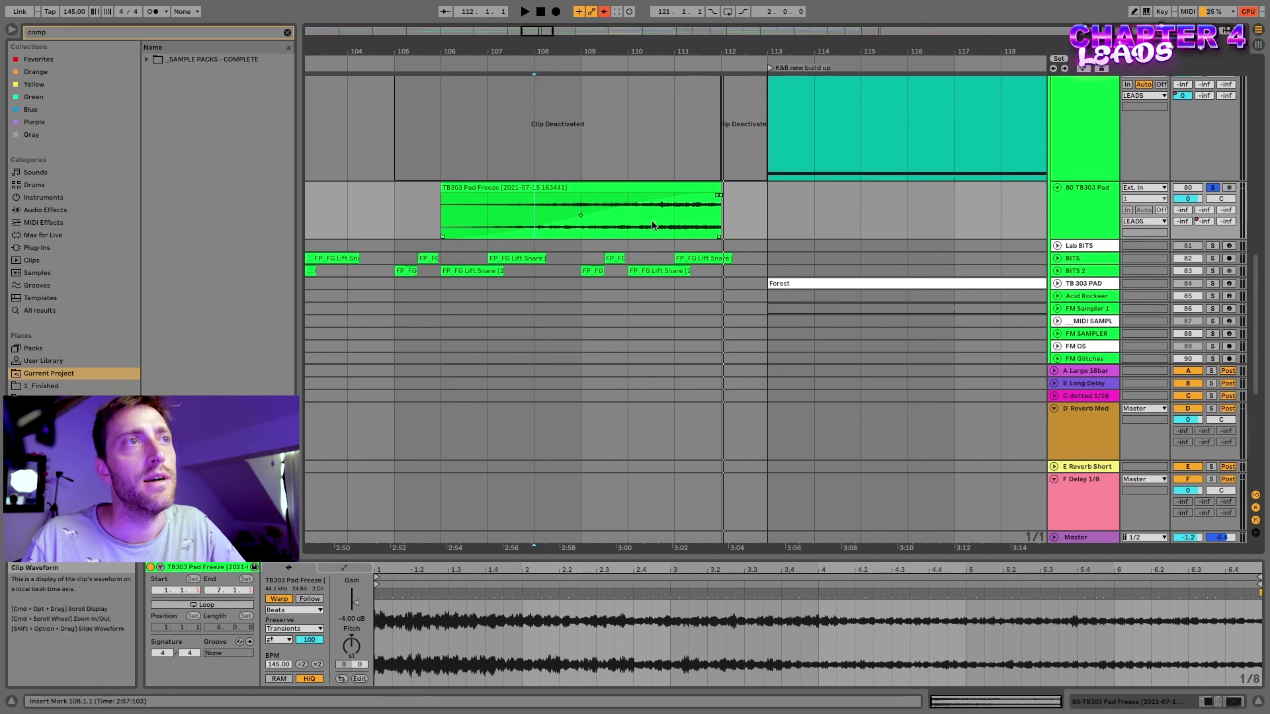
{"action": "scroll", "coordinate": [656, 222], "scroll_direction": "up", "scroll_amount": 3}
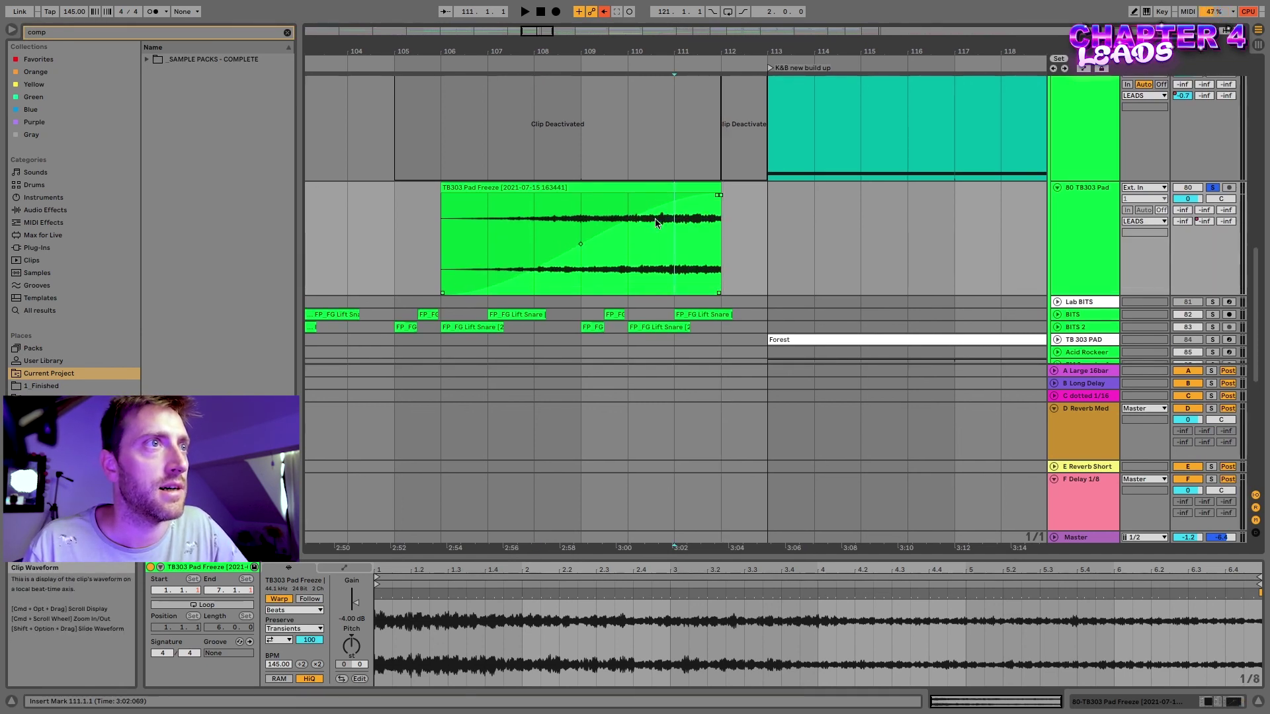
{"action": "left_click_drag", "start_coordinate": [628, 240], "coordinate": [687, 240]}
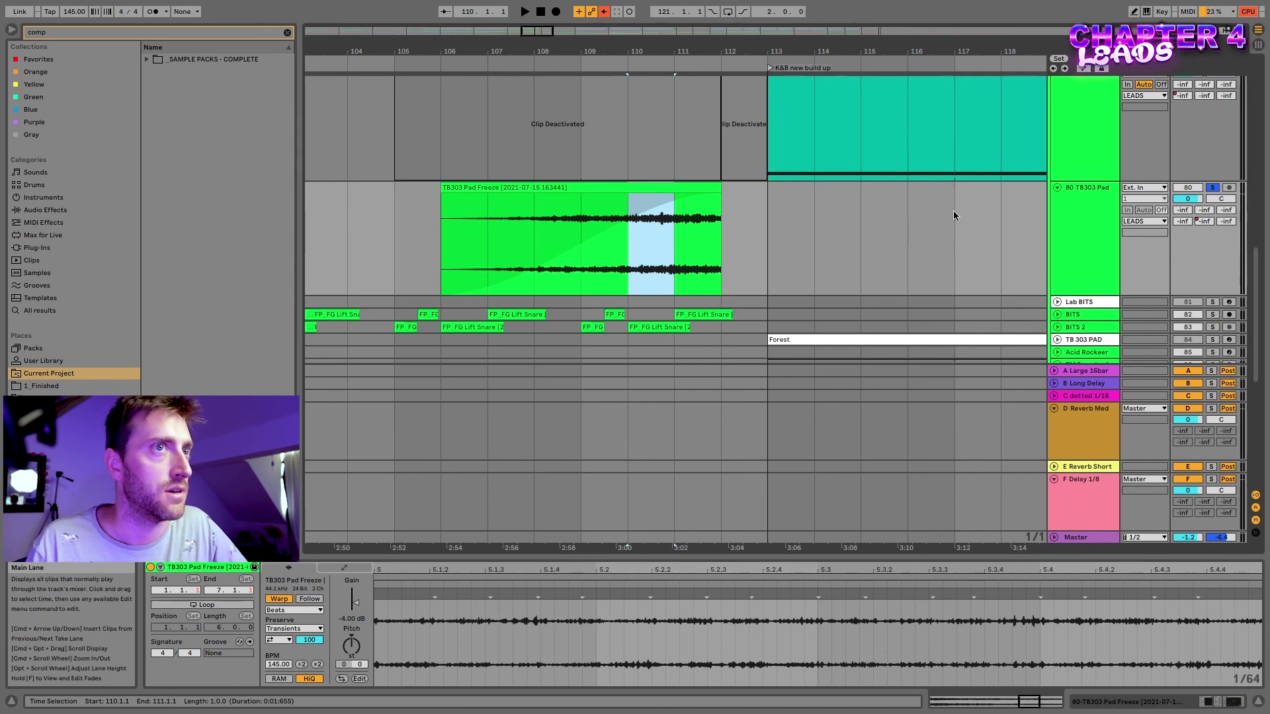
Select bar 113 of the TB303 clip on the TB 303 track, at the start of the K&B new build up.
{"action": "scroll", "coordinate": [711, 250], "scroll_direction": "down", "scroll_amount": 5}
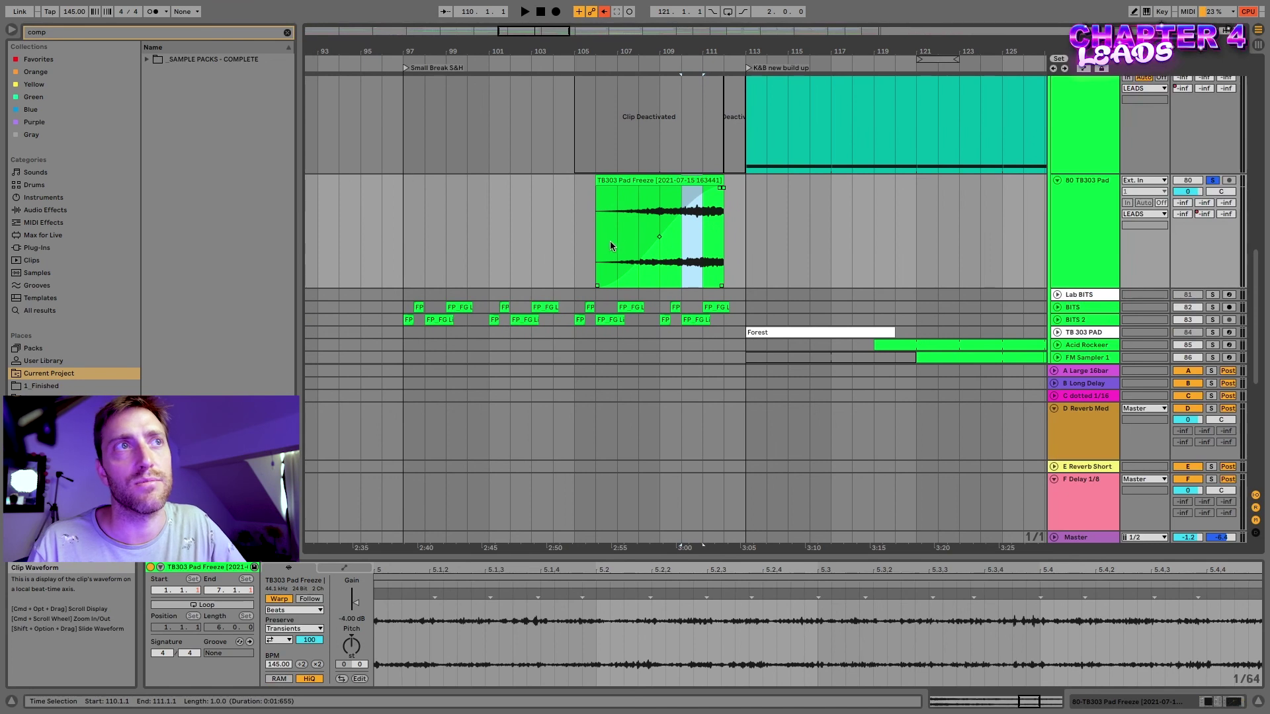
{"action": "scroll", "coordinate": [819, 225], "scroll_direction": "up", "scroll_amount": 6}
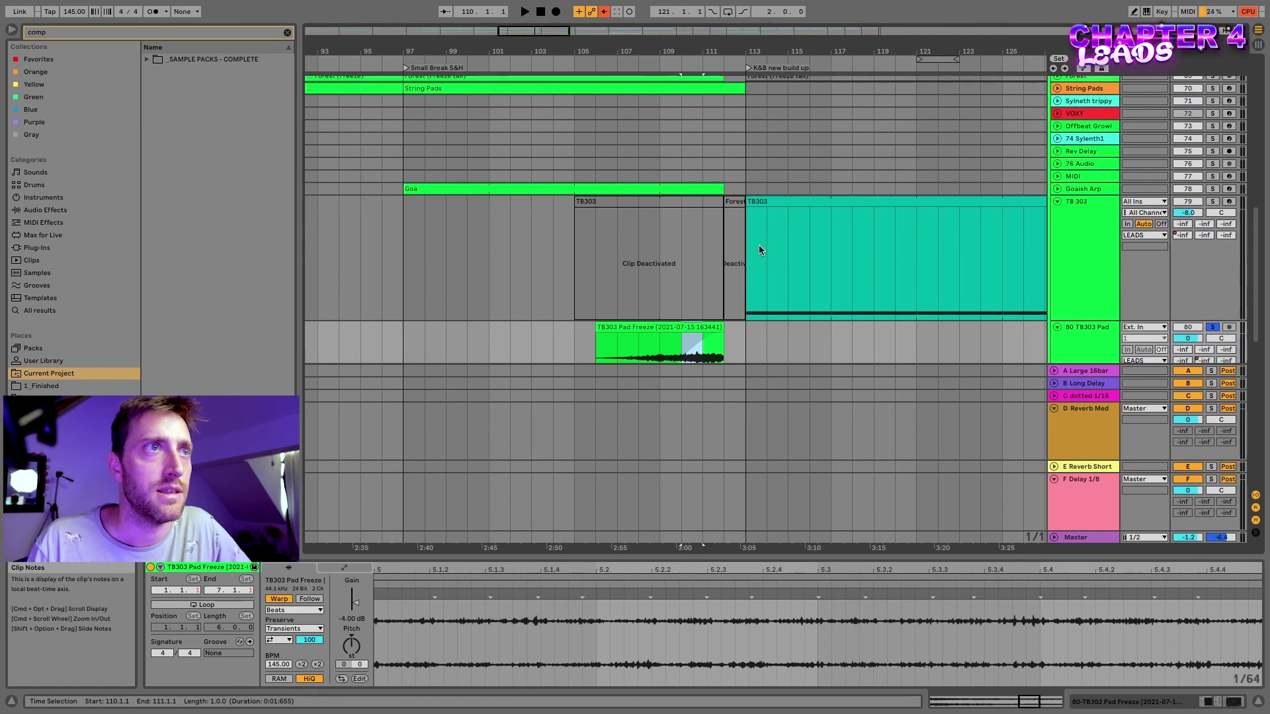
{"action": "left_click", "coordinate": [759, 249]}
{"action": "key", "text": "super+z"}
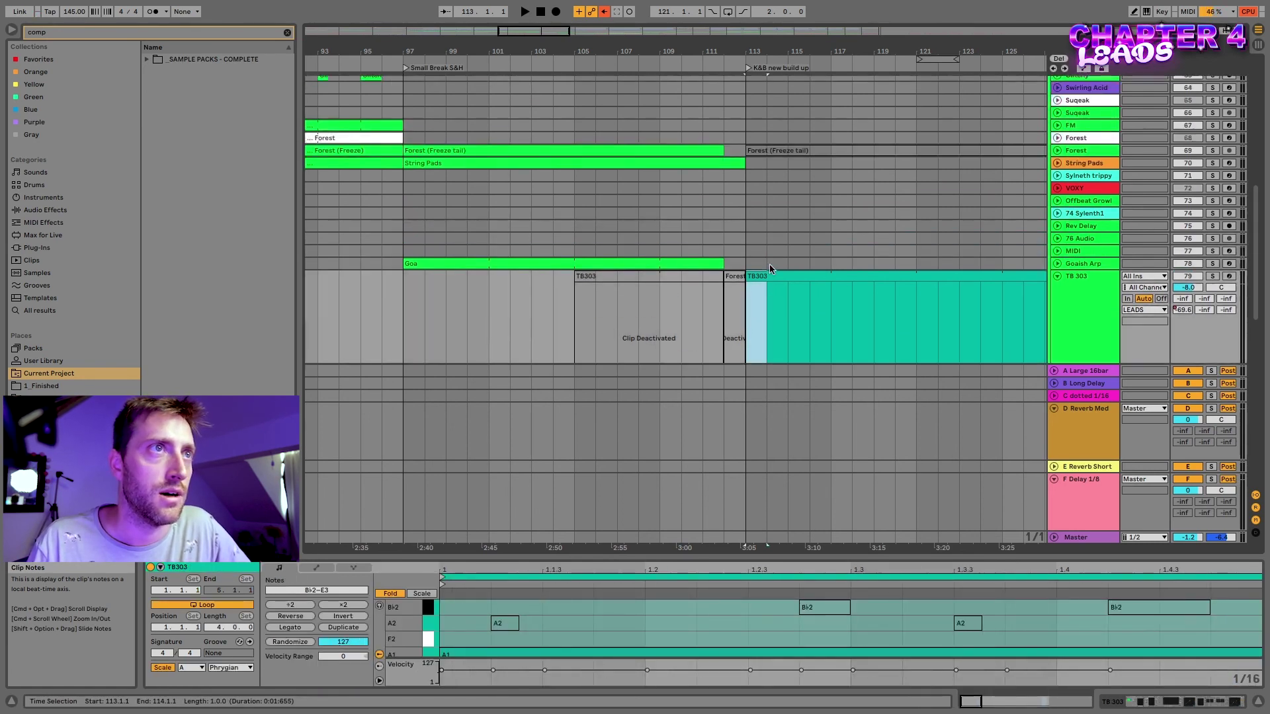
{"action": "key", "text": "super+shift+z"}
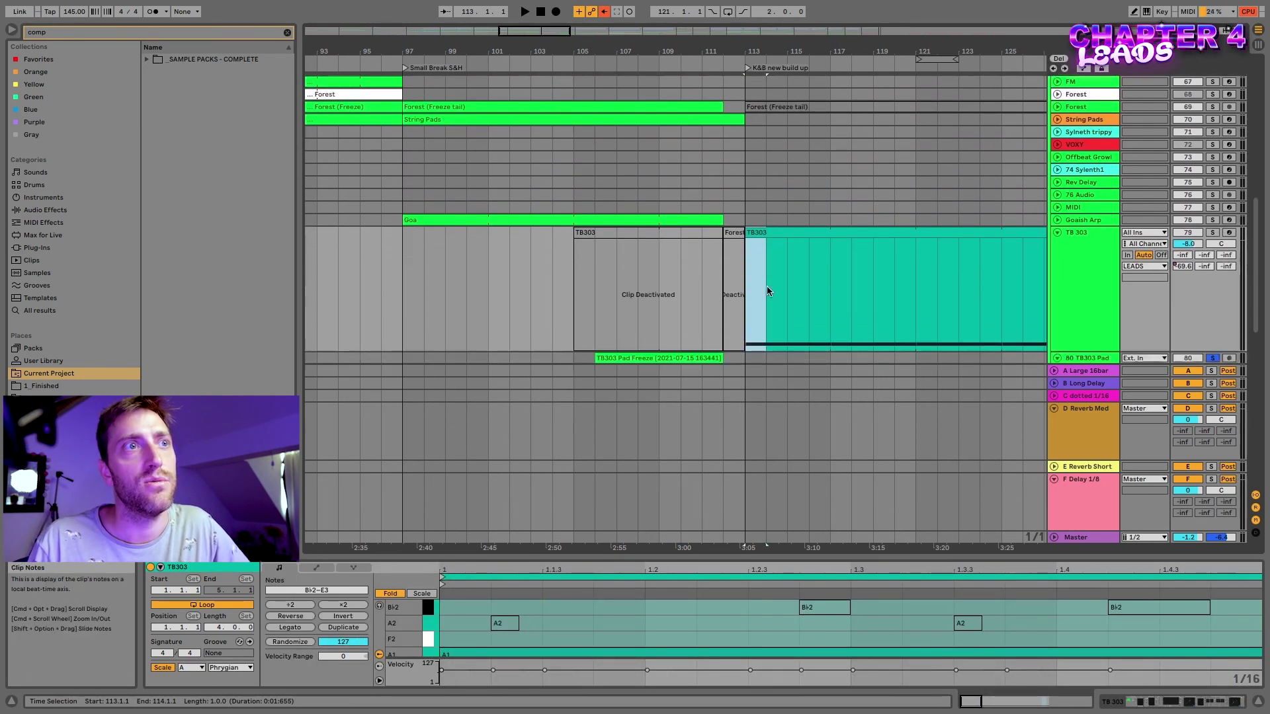